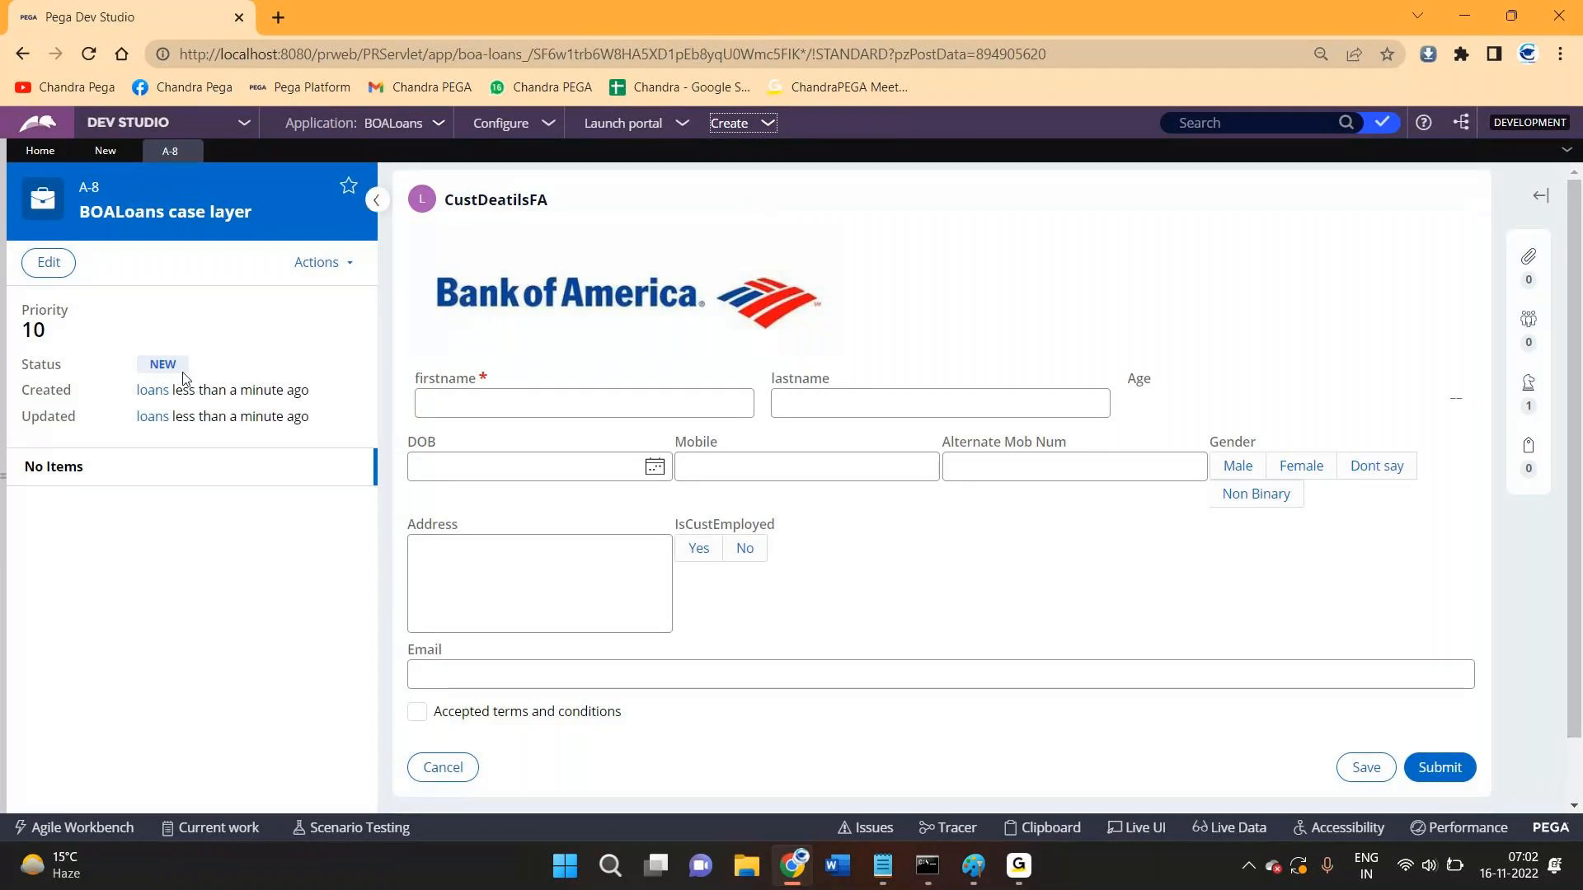
- Enter first name 'gnjj' on case A-8's customer form and submit it
double_click(162, 363)
left_click(632, 401)
type("gnjj")
left_click(1439, 766)
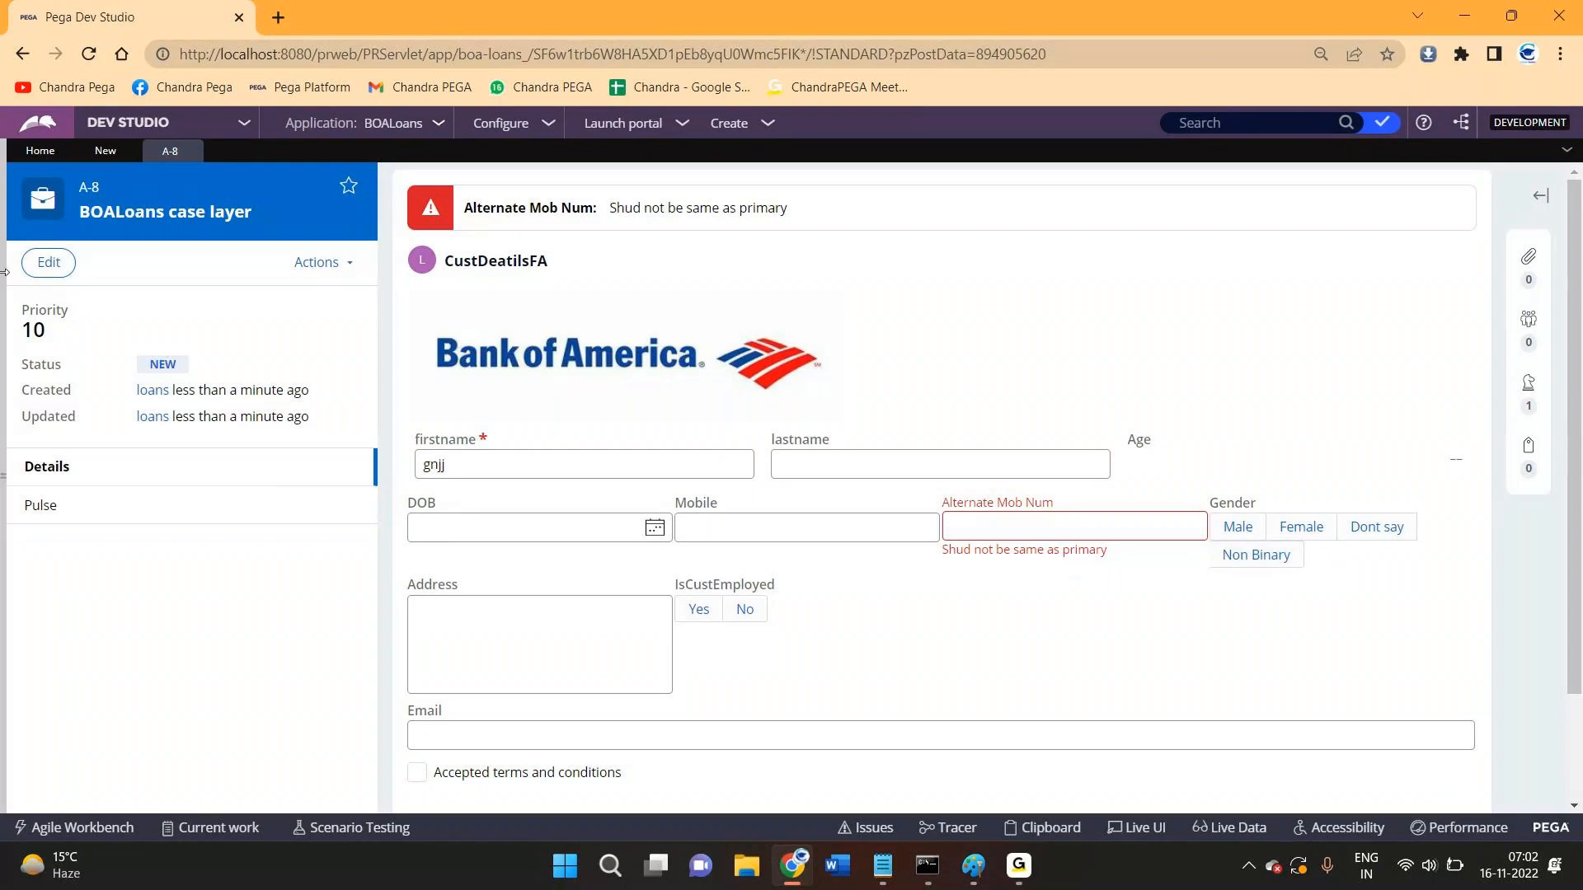
mouse_move(4, 282)
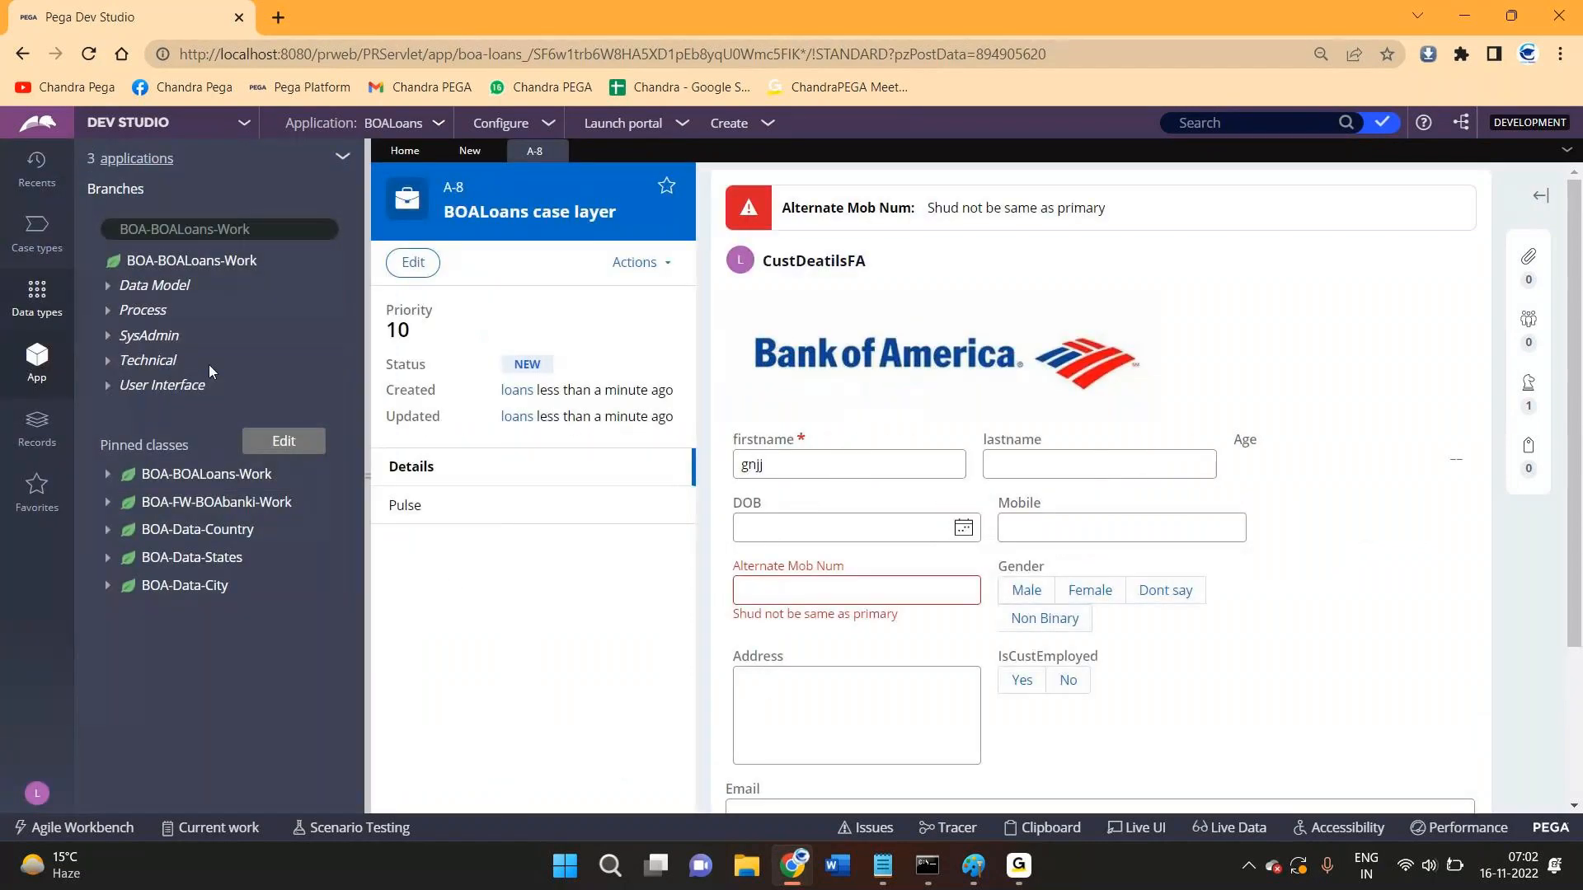
- List BOA-FW-BOAbanki-Work instances, open case CC Oct 18-1, then go back to case A-8
left_click(208, 504)
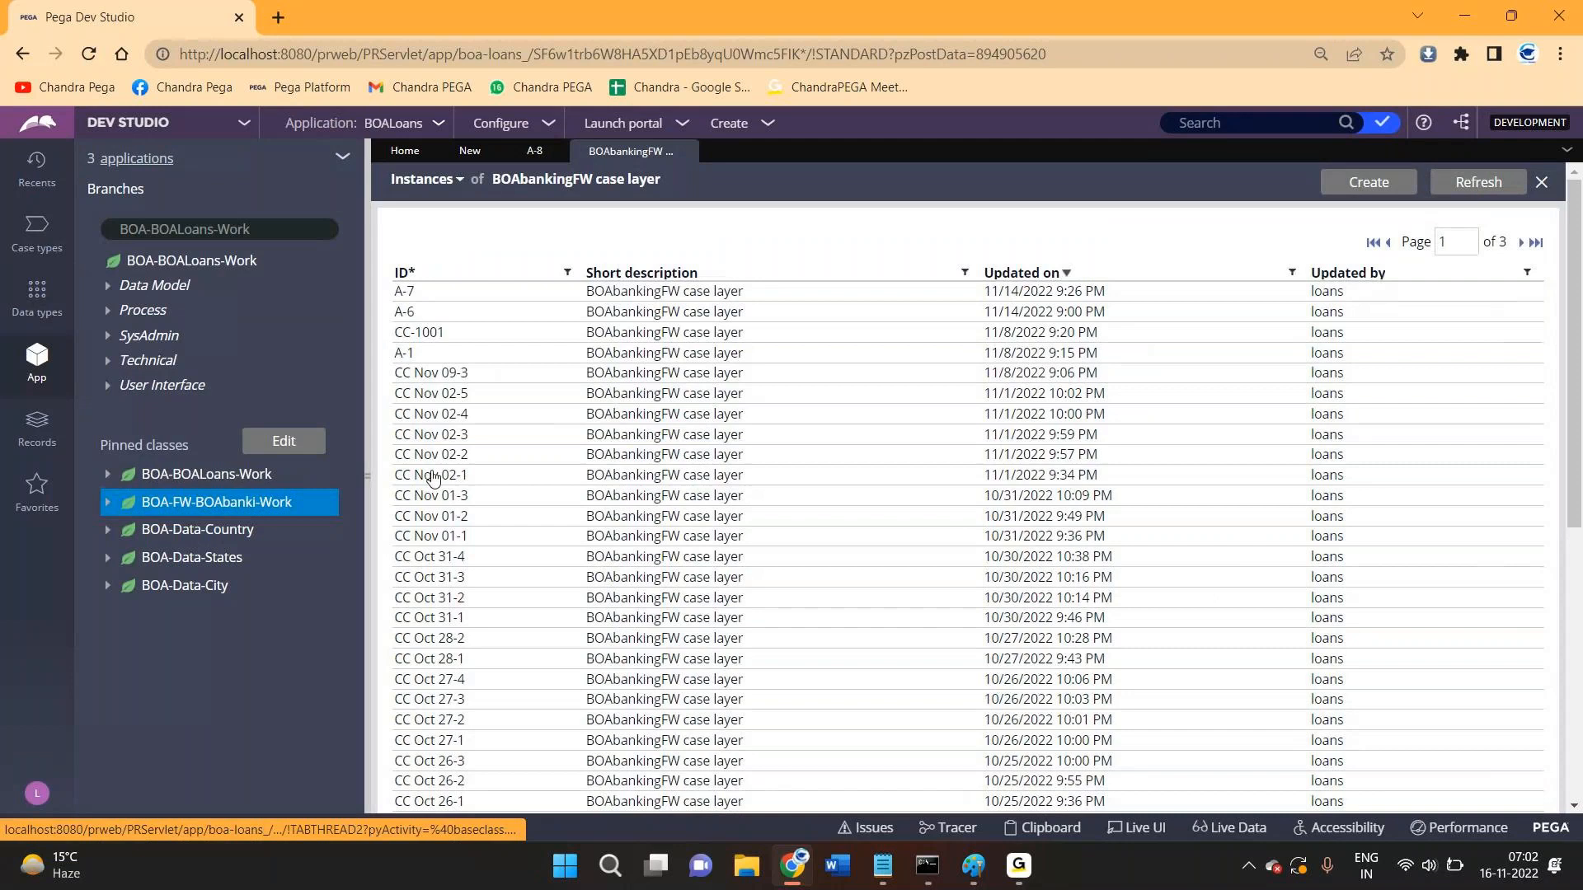
scroll(433, 478, "down", 5)
left_click(606, 373)
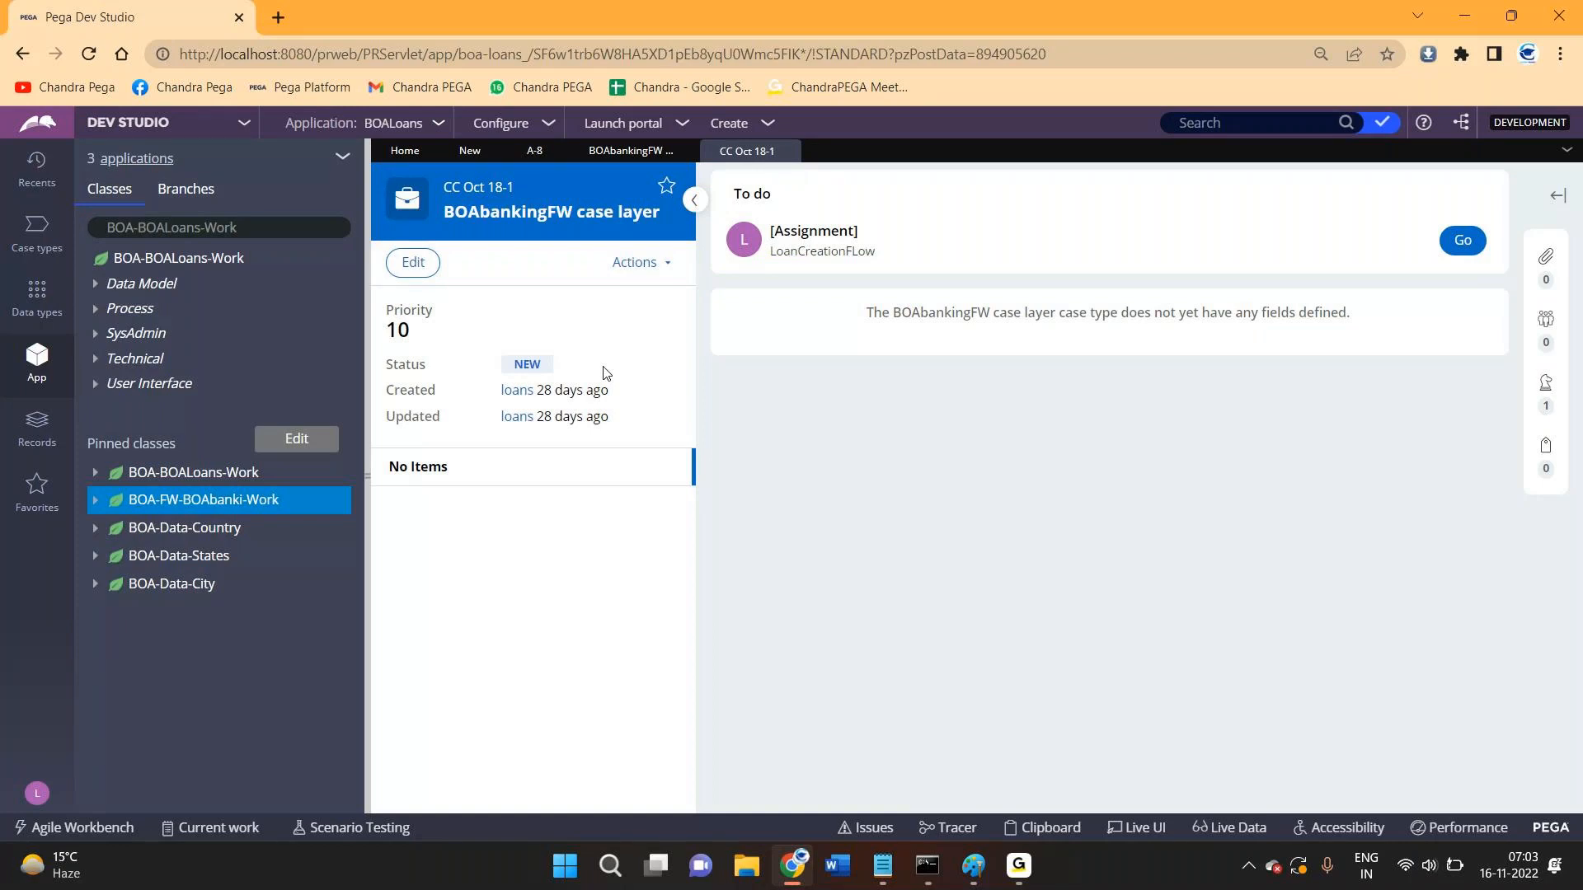
left_click(534, 150)
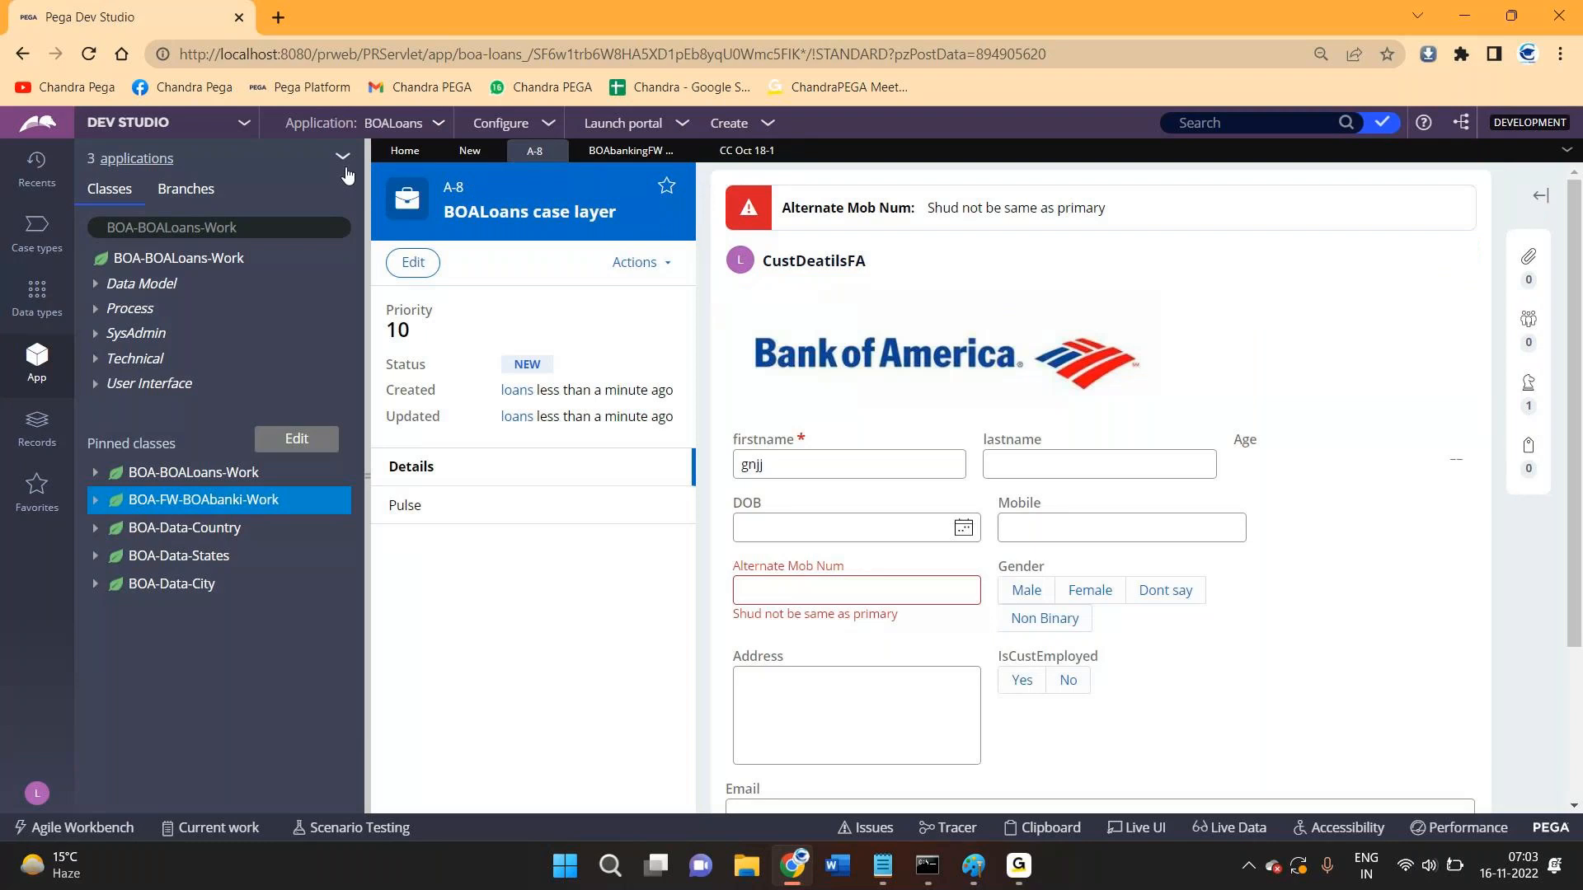
- Collapse the App explorer panel and select case A-8's NEW status text
left_click(368, 172)
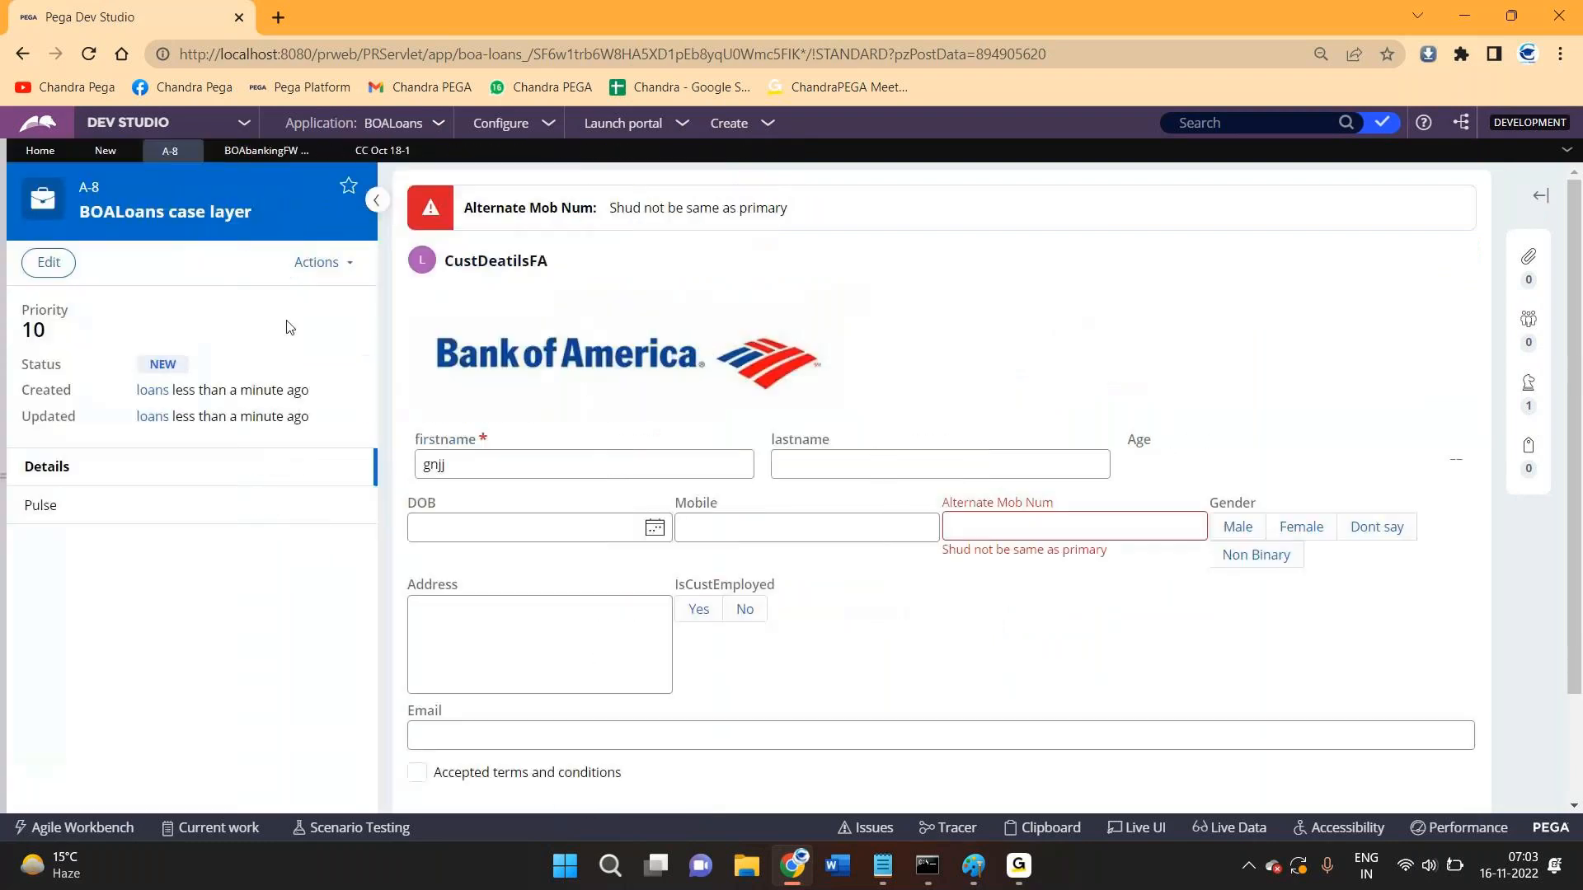
double_click(162, 364)
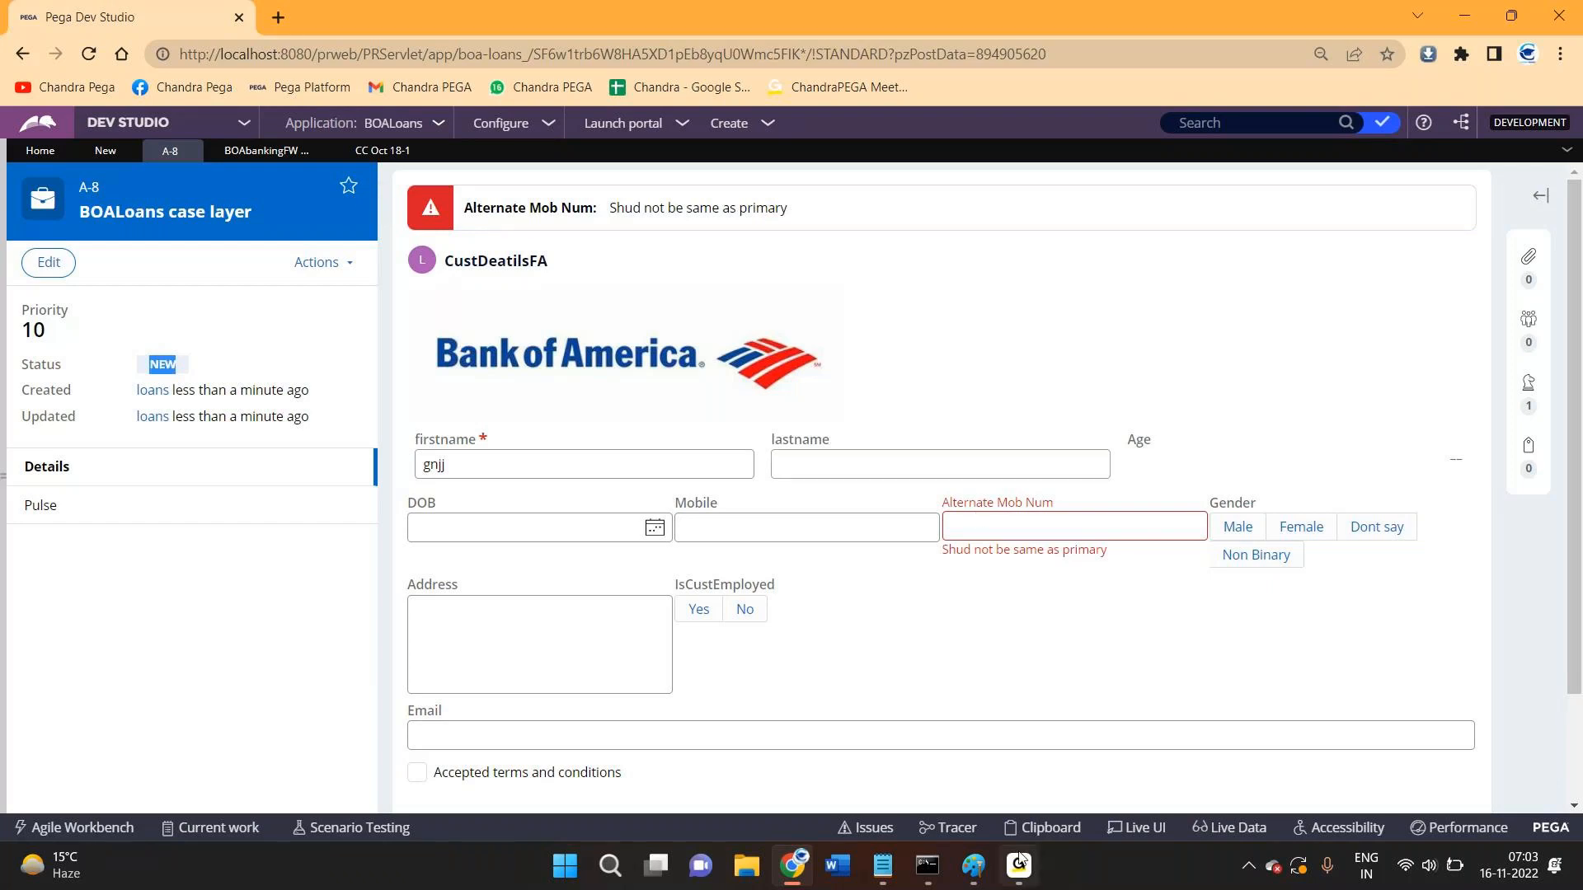
mouse_move(1020, 861)
left_click(1035, 825)
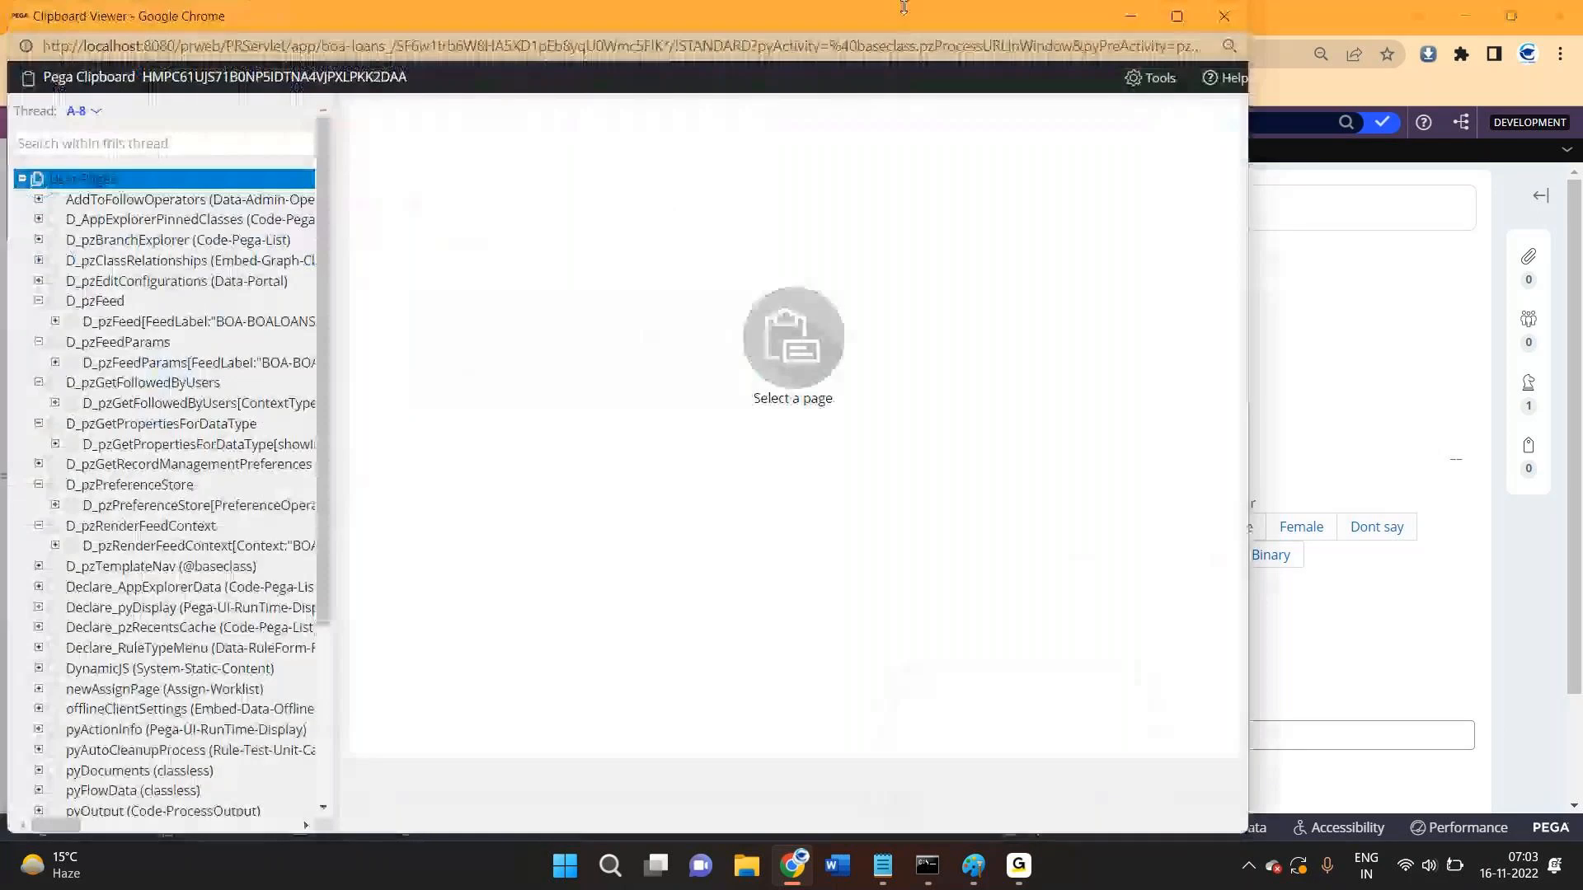
double_click(902, 9)
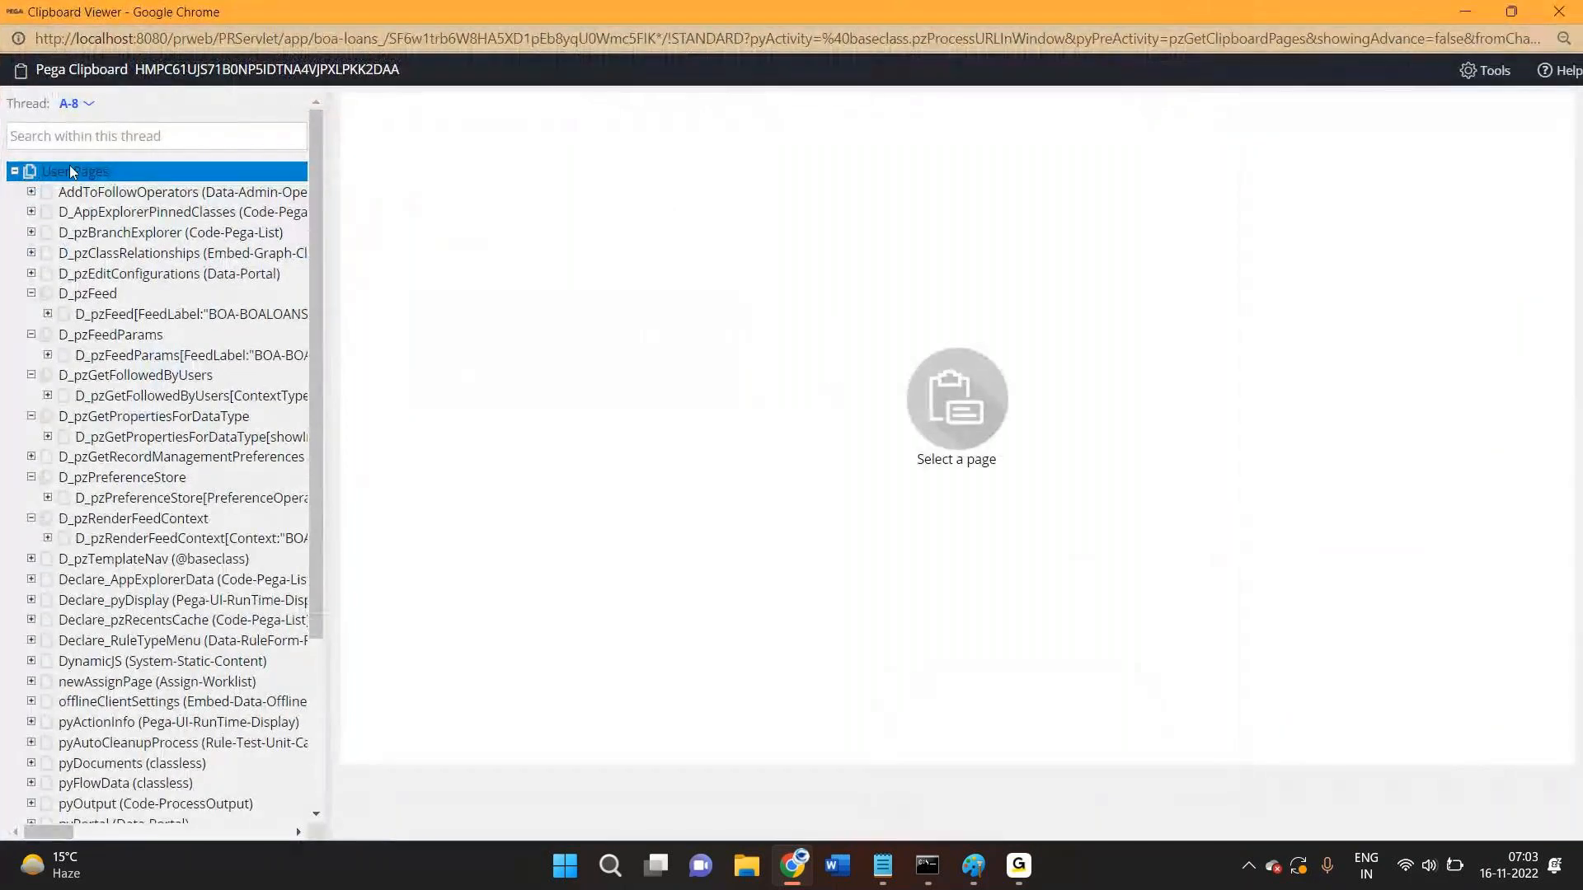
scroll(165, 495, "down", 3)
left_click(126, 653)
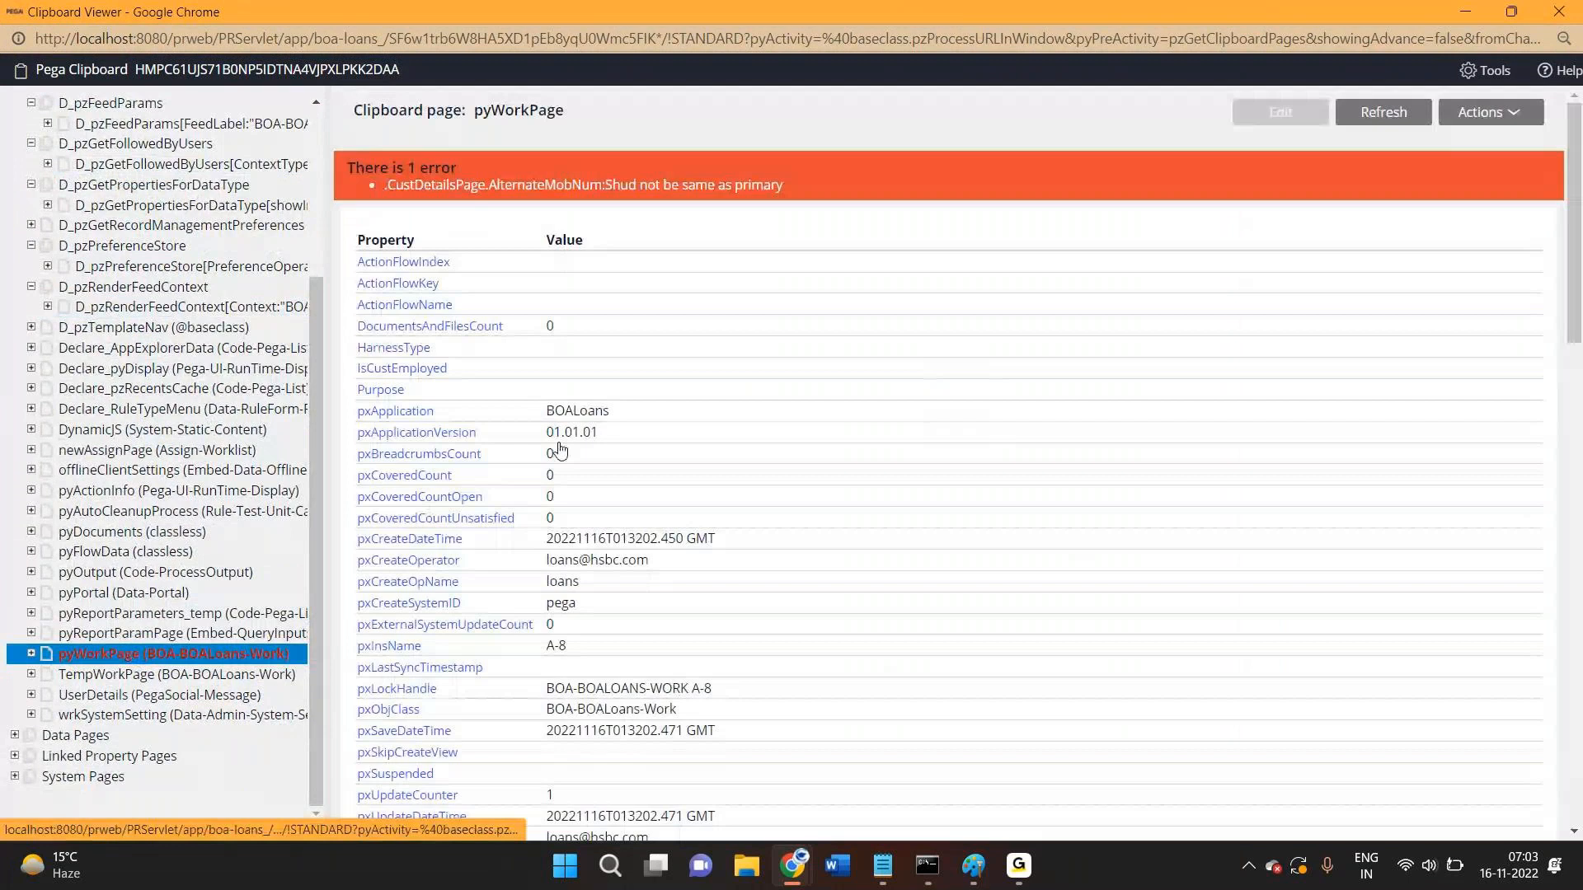
scroll(577, 437, "down", 10)
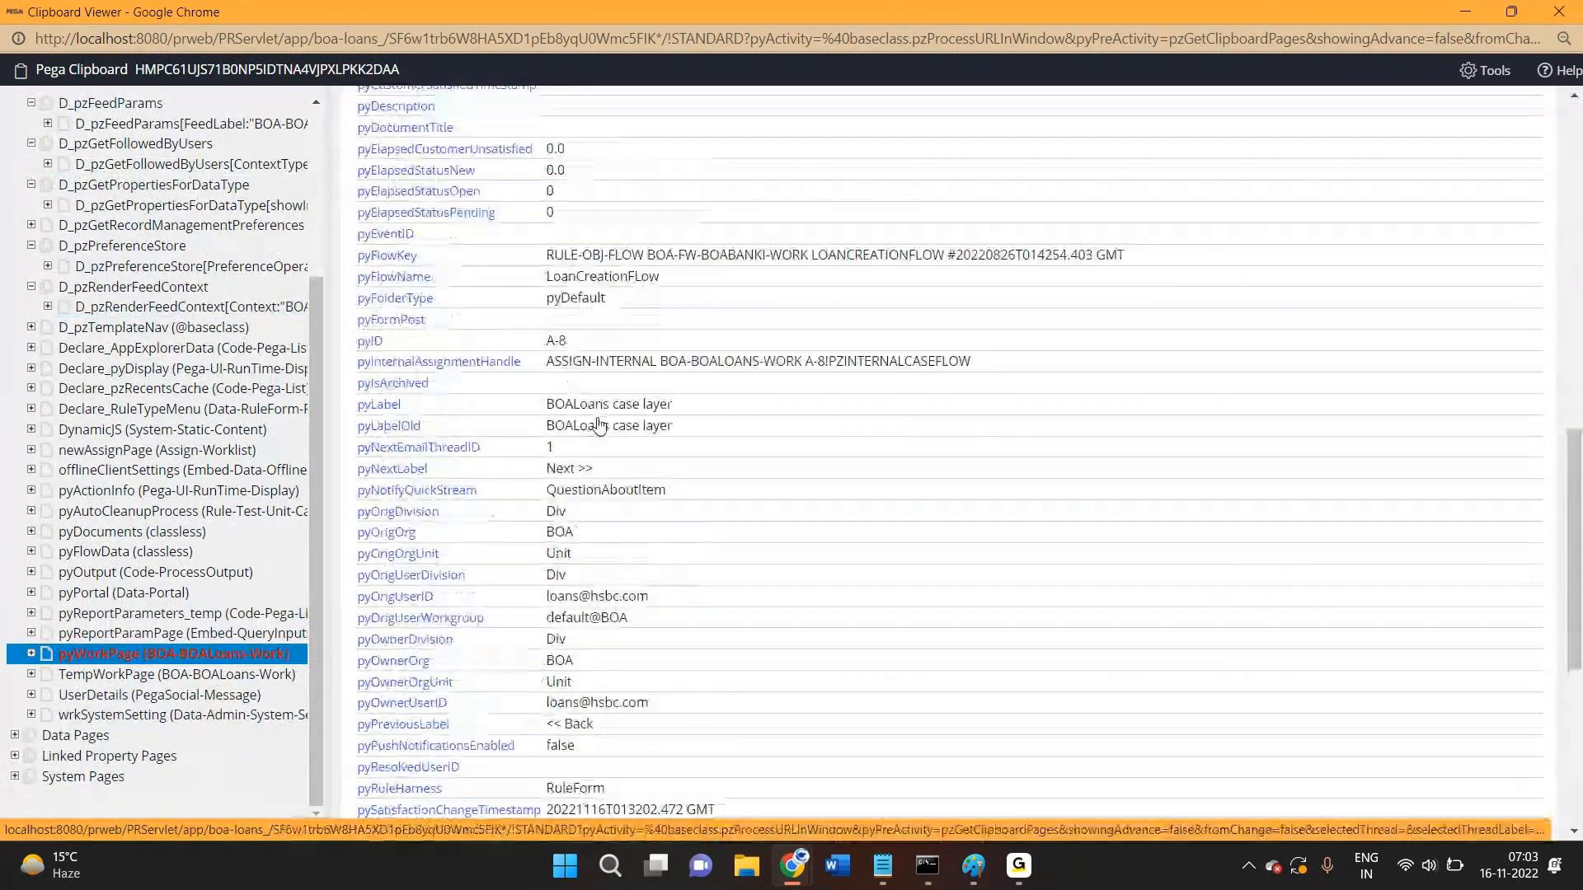
scroll(578, 482, "down", 5)
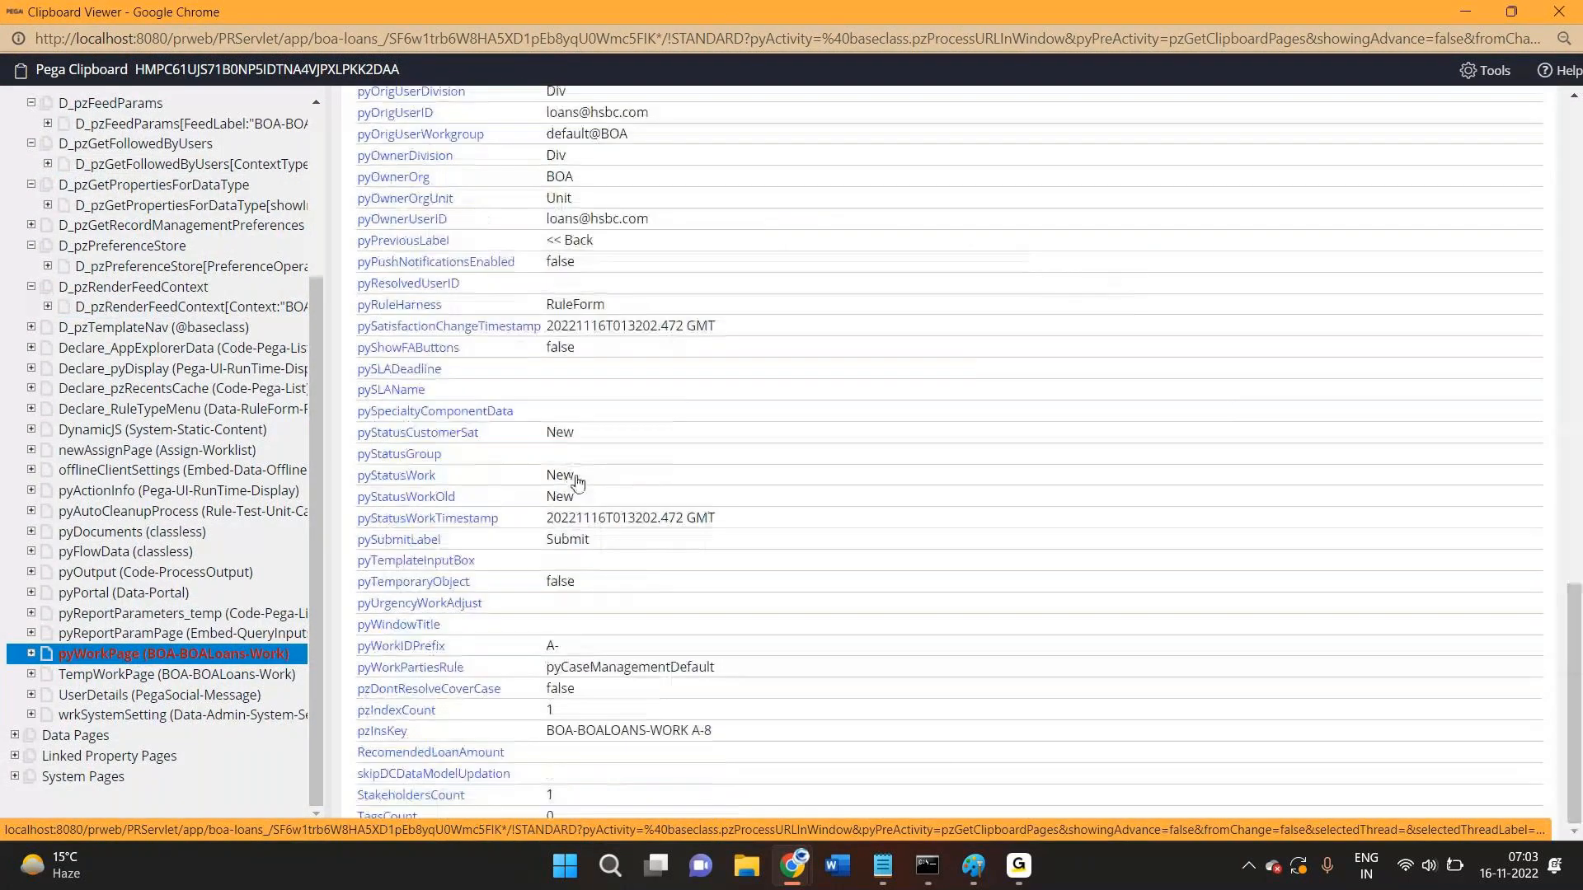
double_click(577, 483)
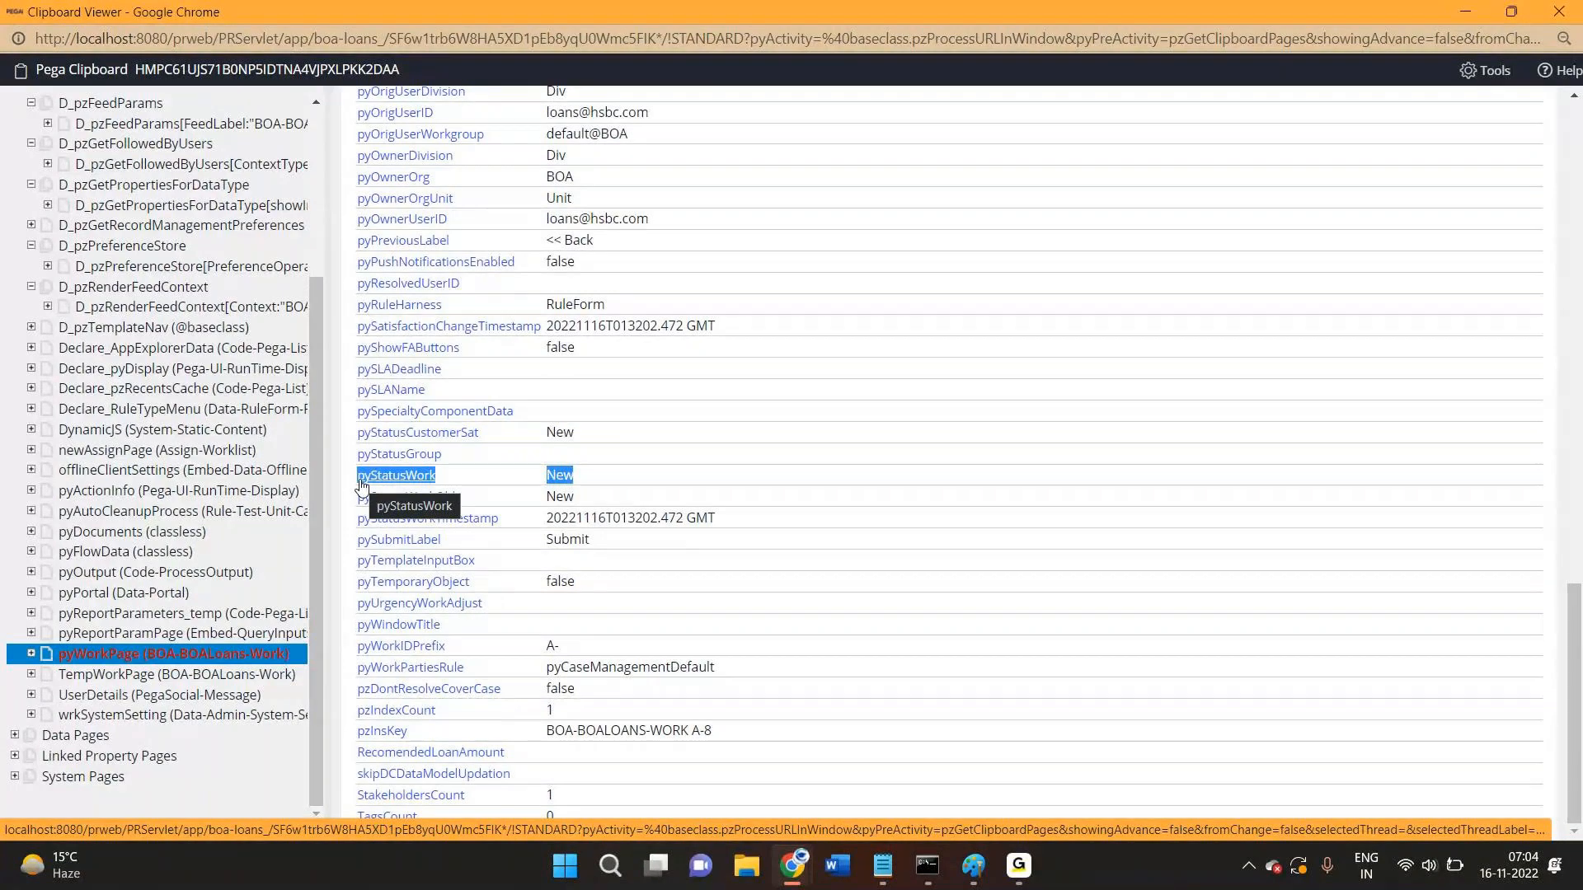
left_click(1559, 12)
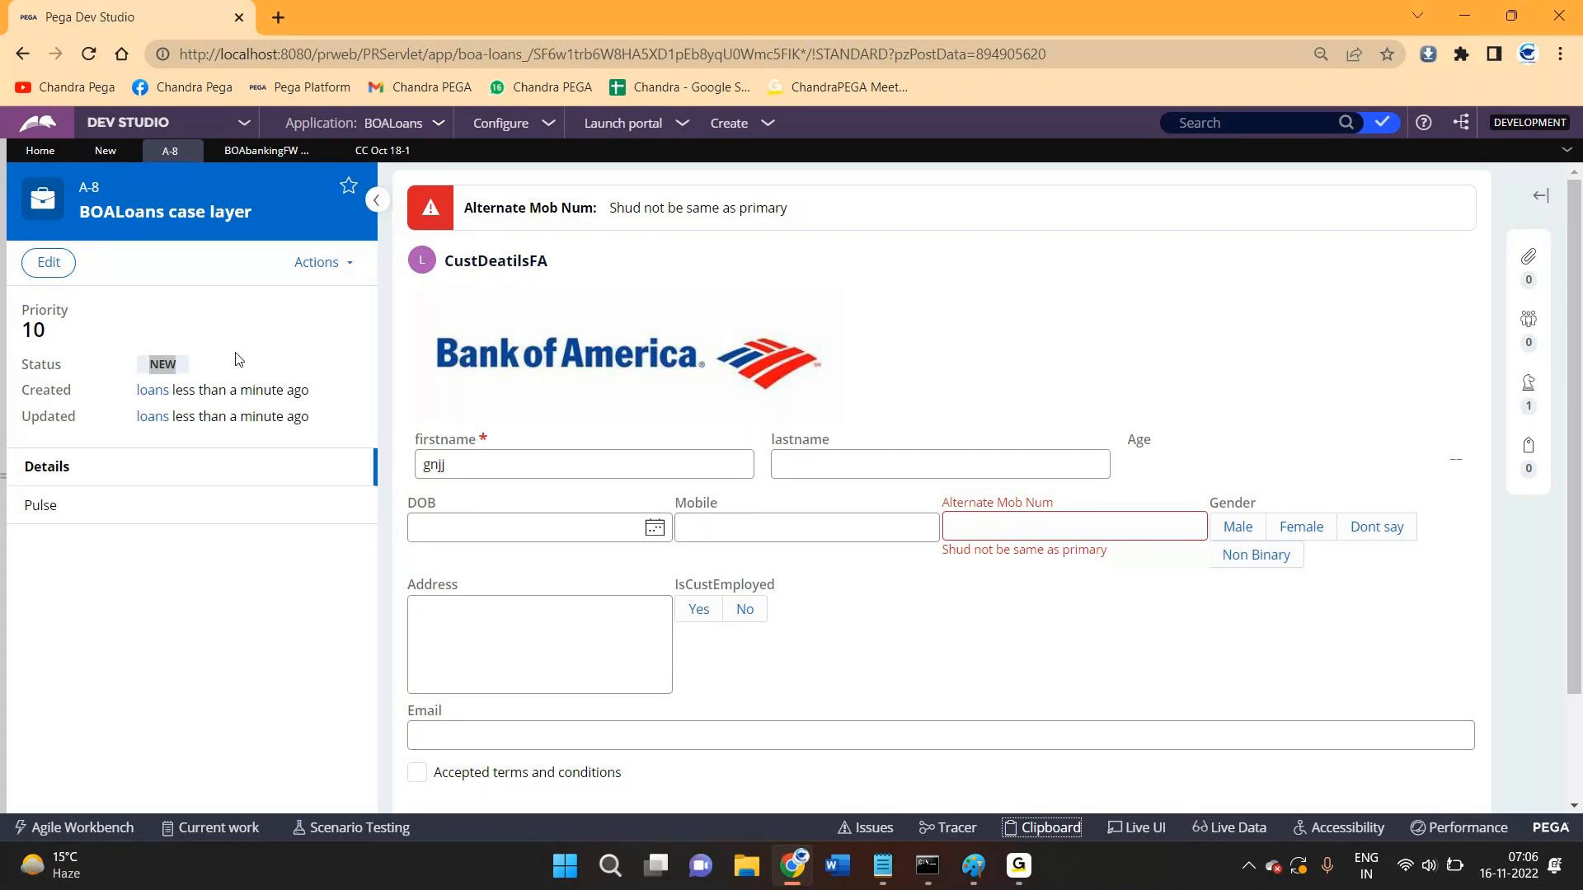
double_click(157, 368)
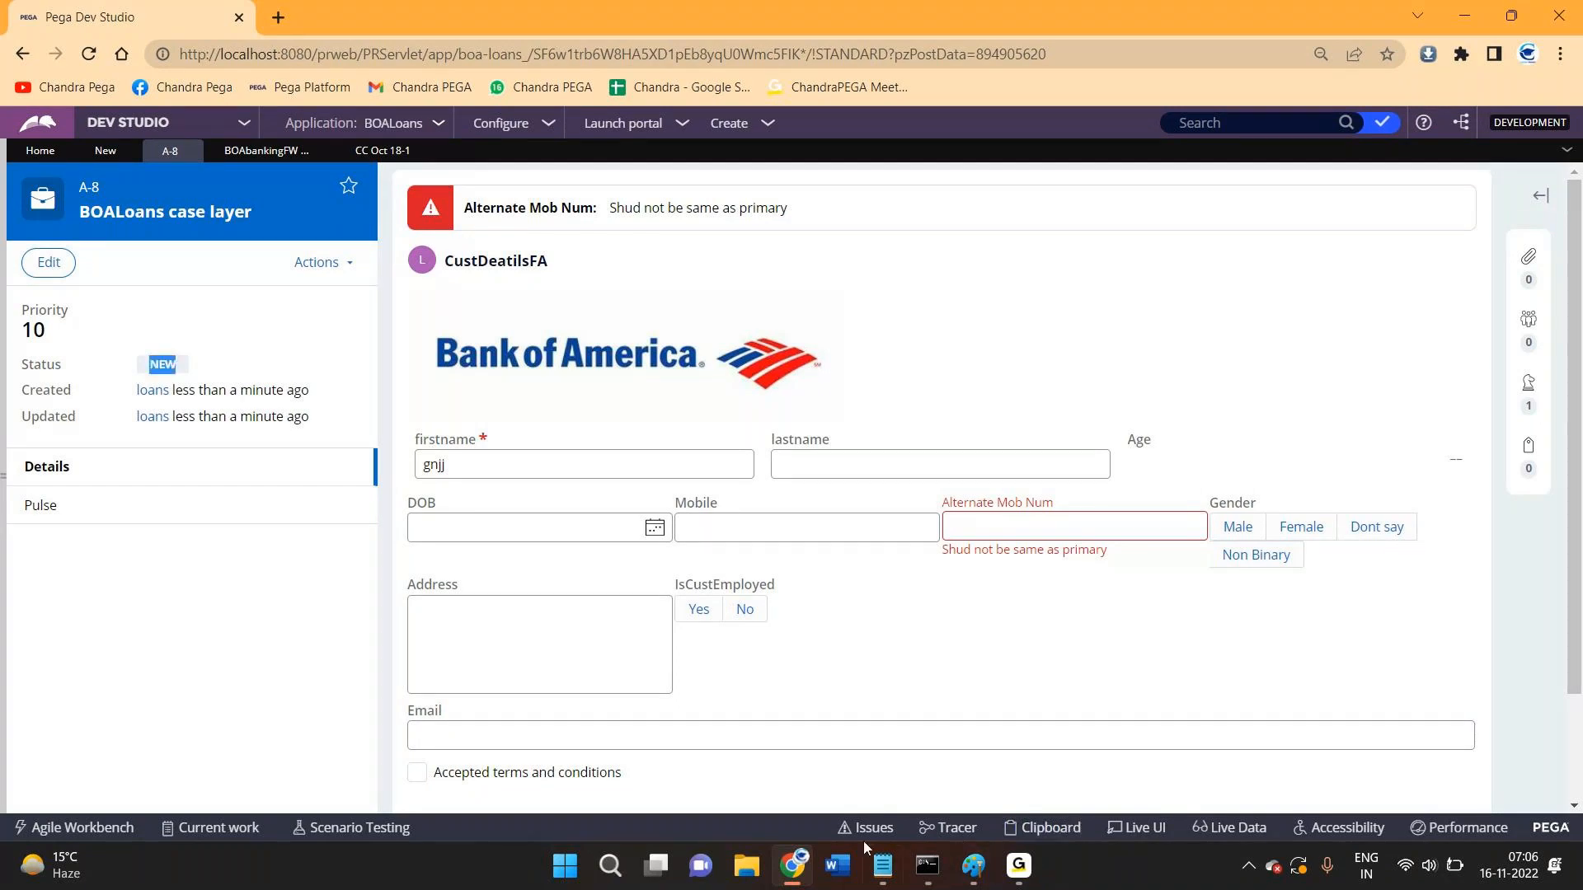
left_click(1047, 828)
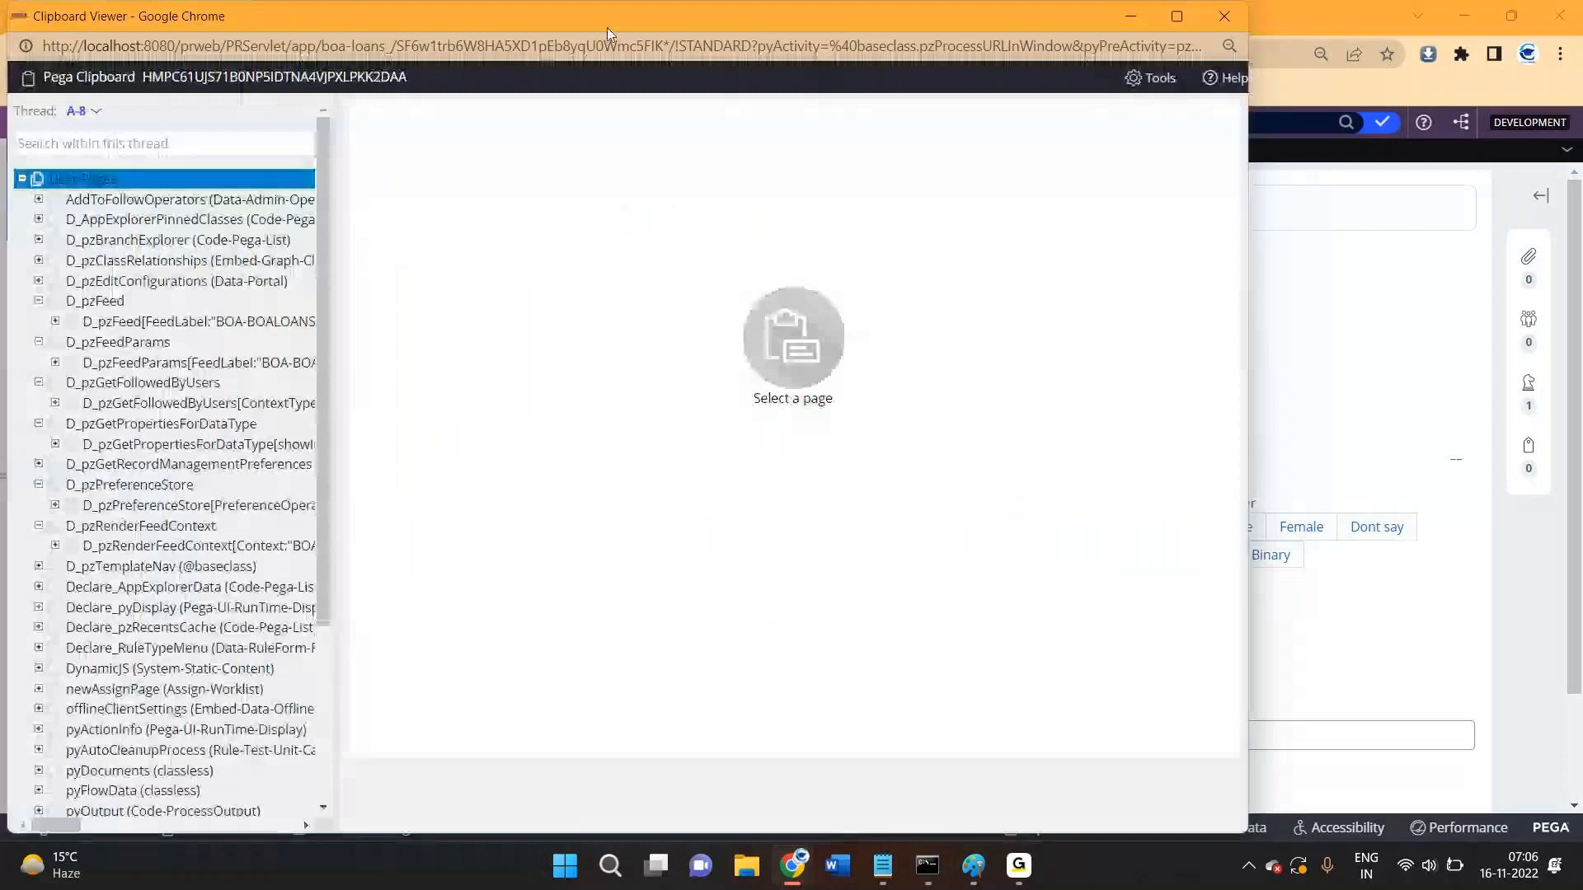
double_click(591, 18)
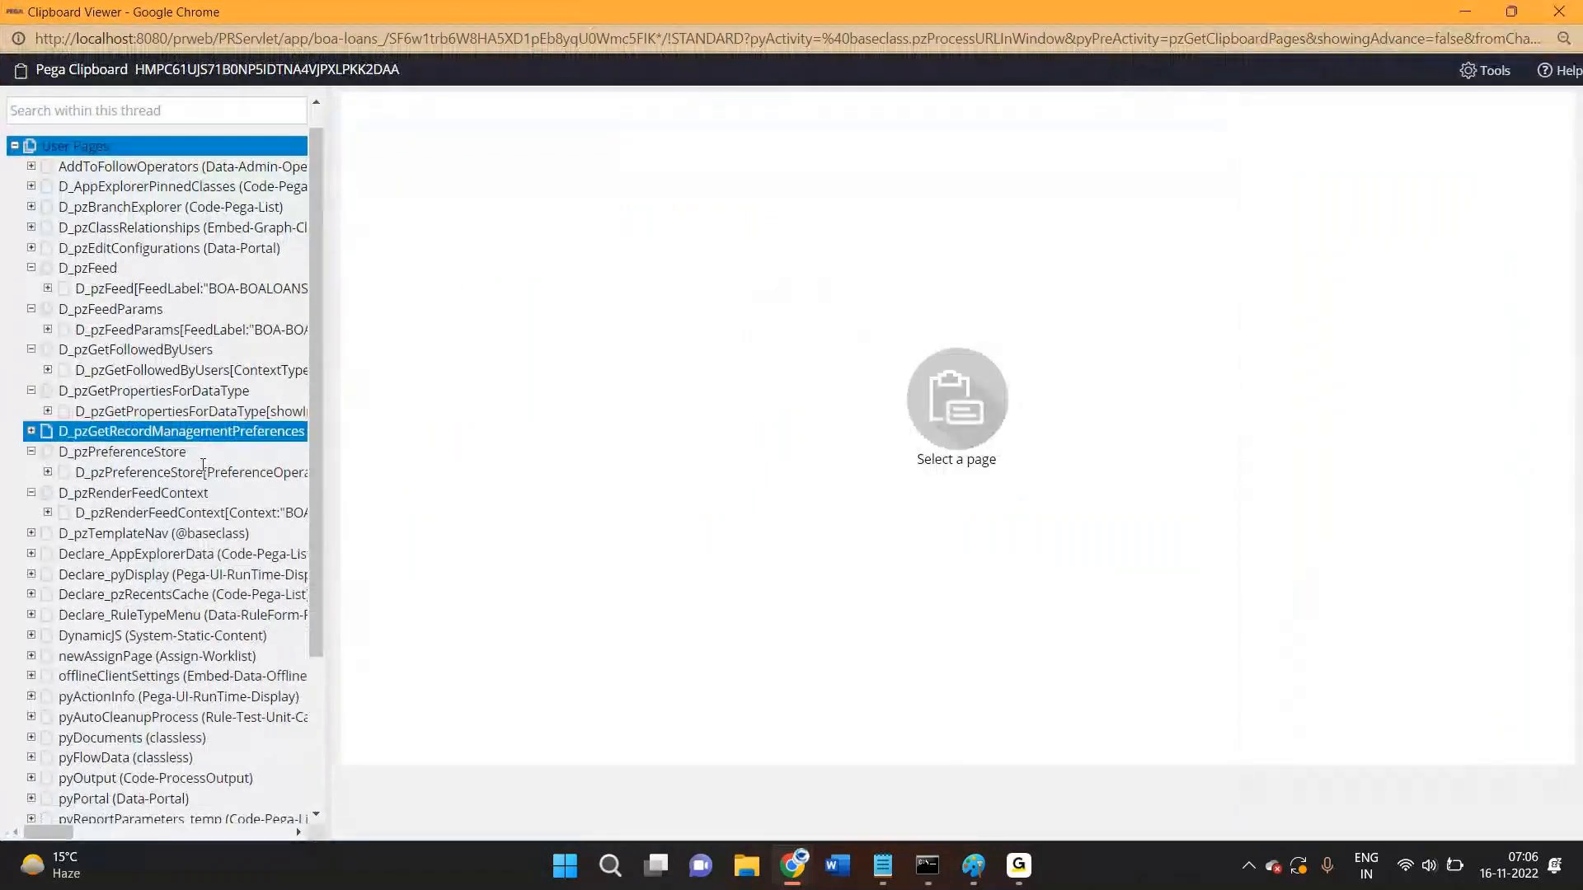
scroll(203, 461, "down", 3)
left_click(173, 654)
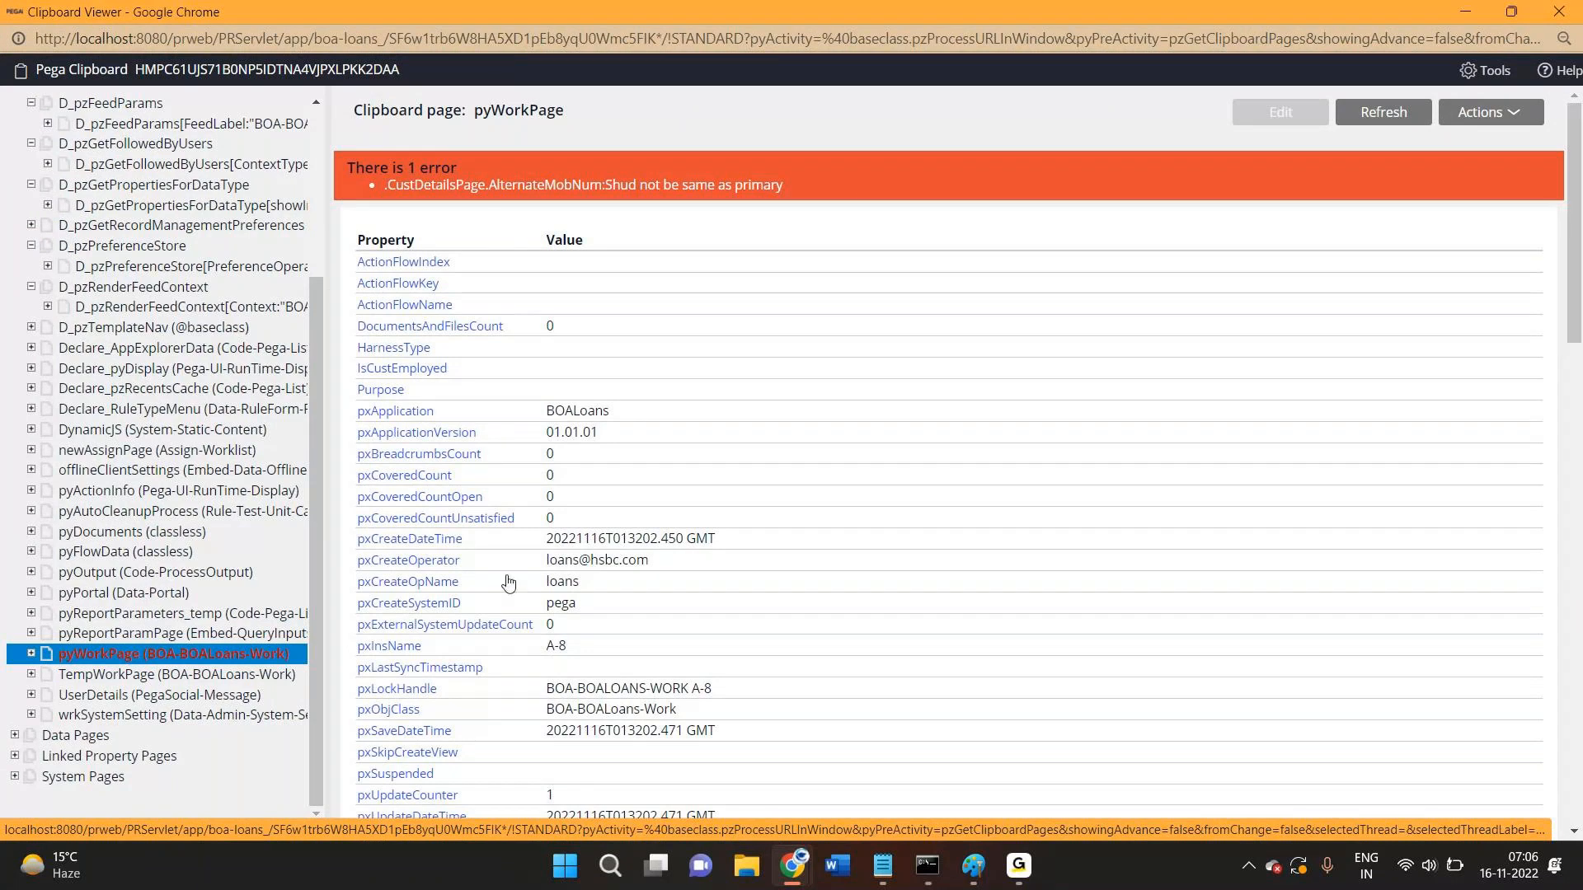
scroll(508, 583, "down", 5)
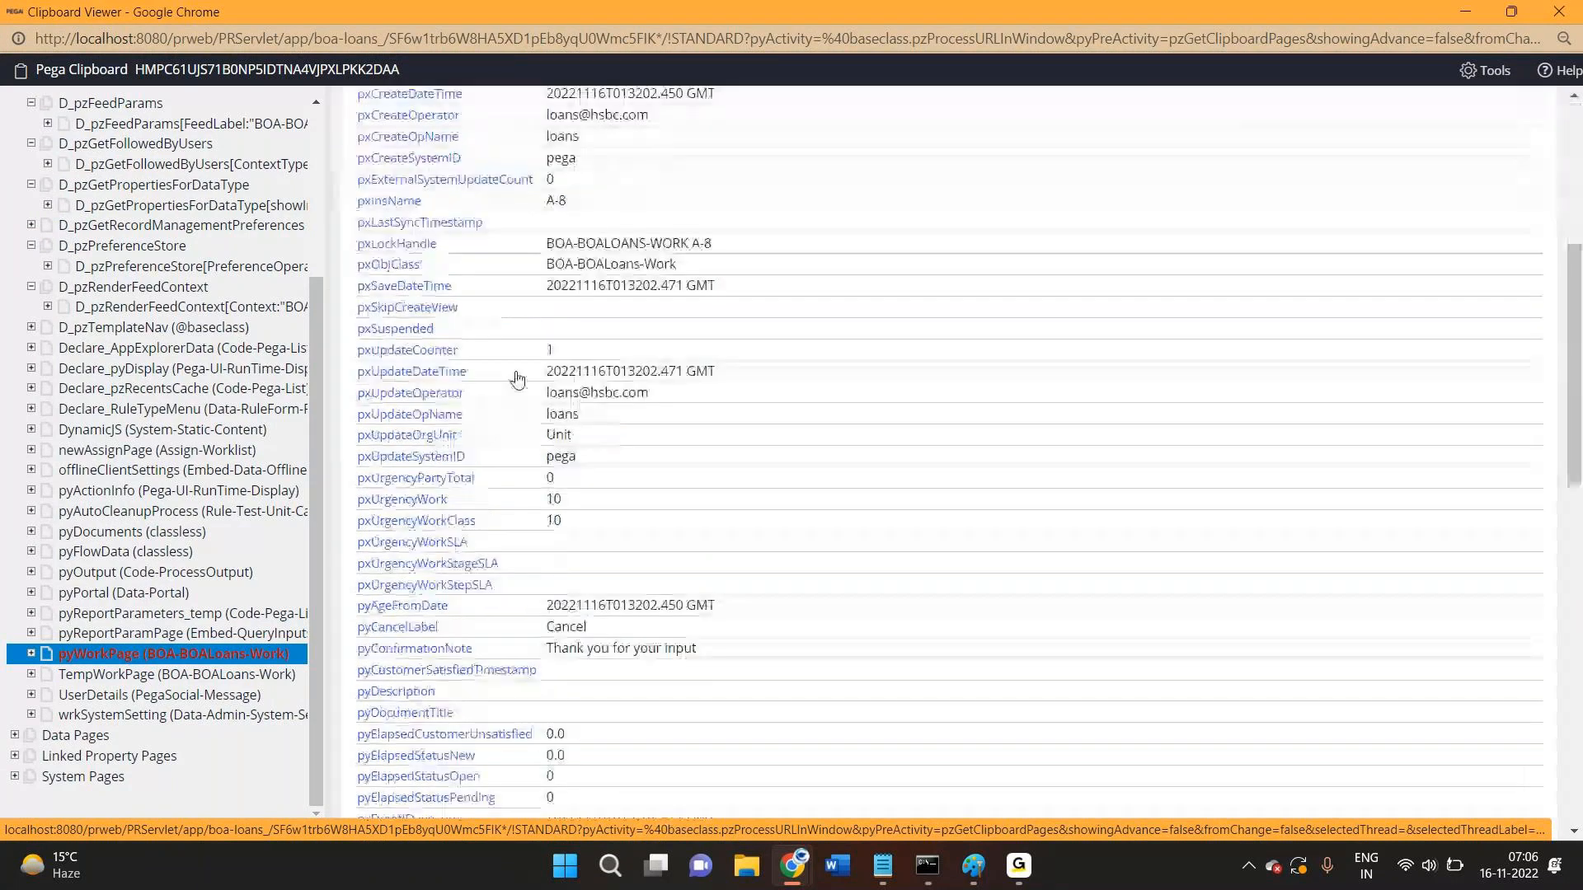
scroll(517, 379, "down", 7)
left_click(1558, 15)
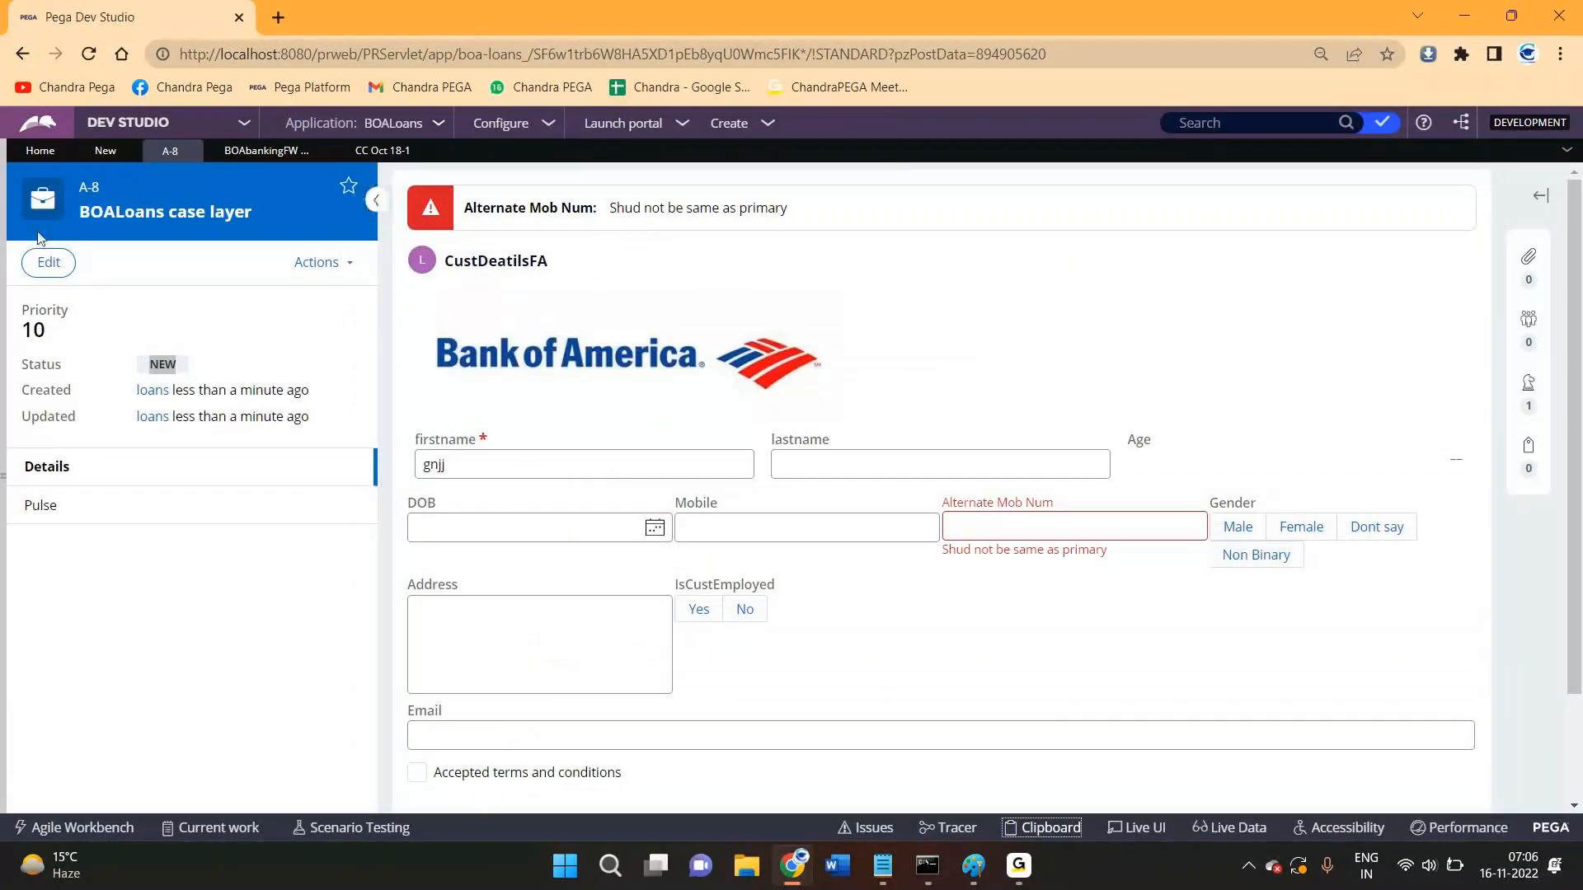
- Expand Process > Flow under BOA-FW-BOAbanki-Work and open the LoanCreationFLow flow
left_click(3, 221)
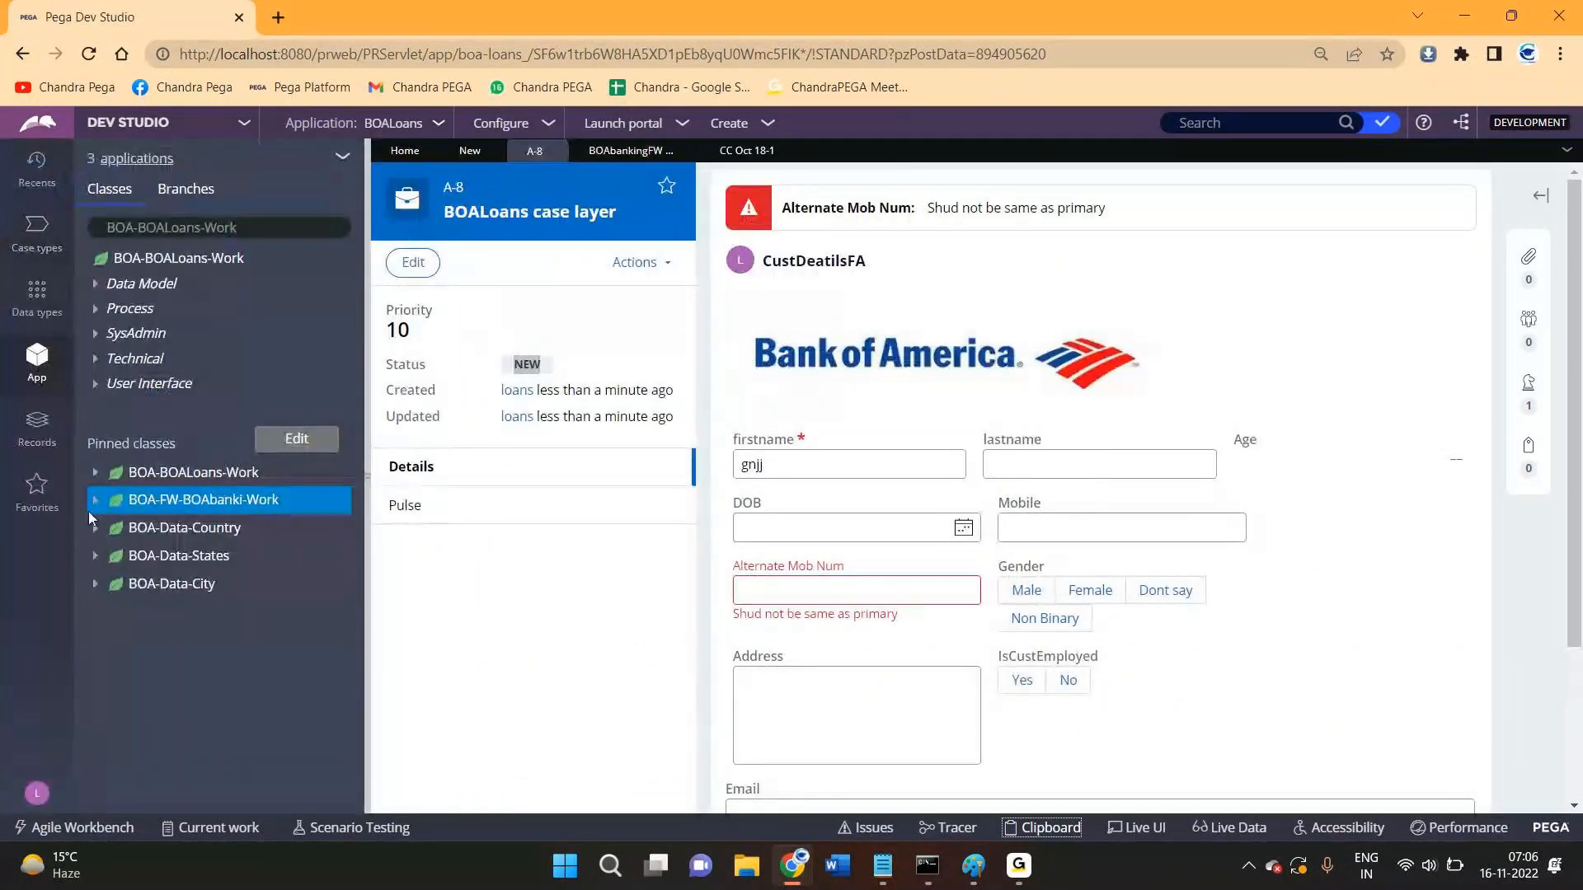
left_click(95, 500)
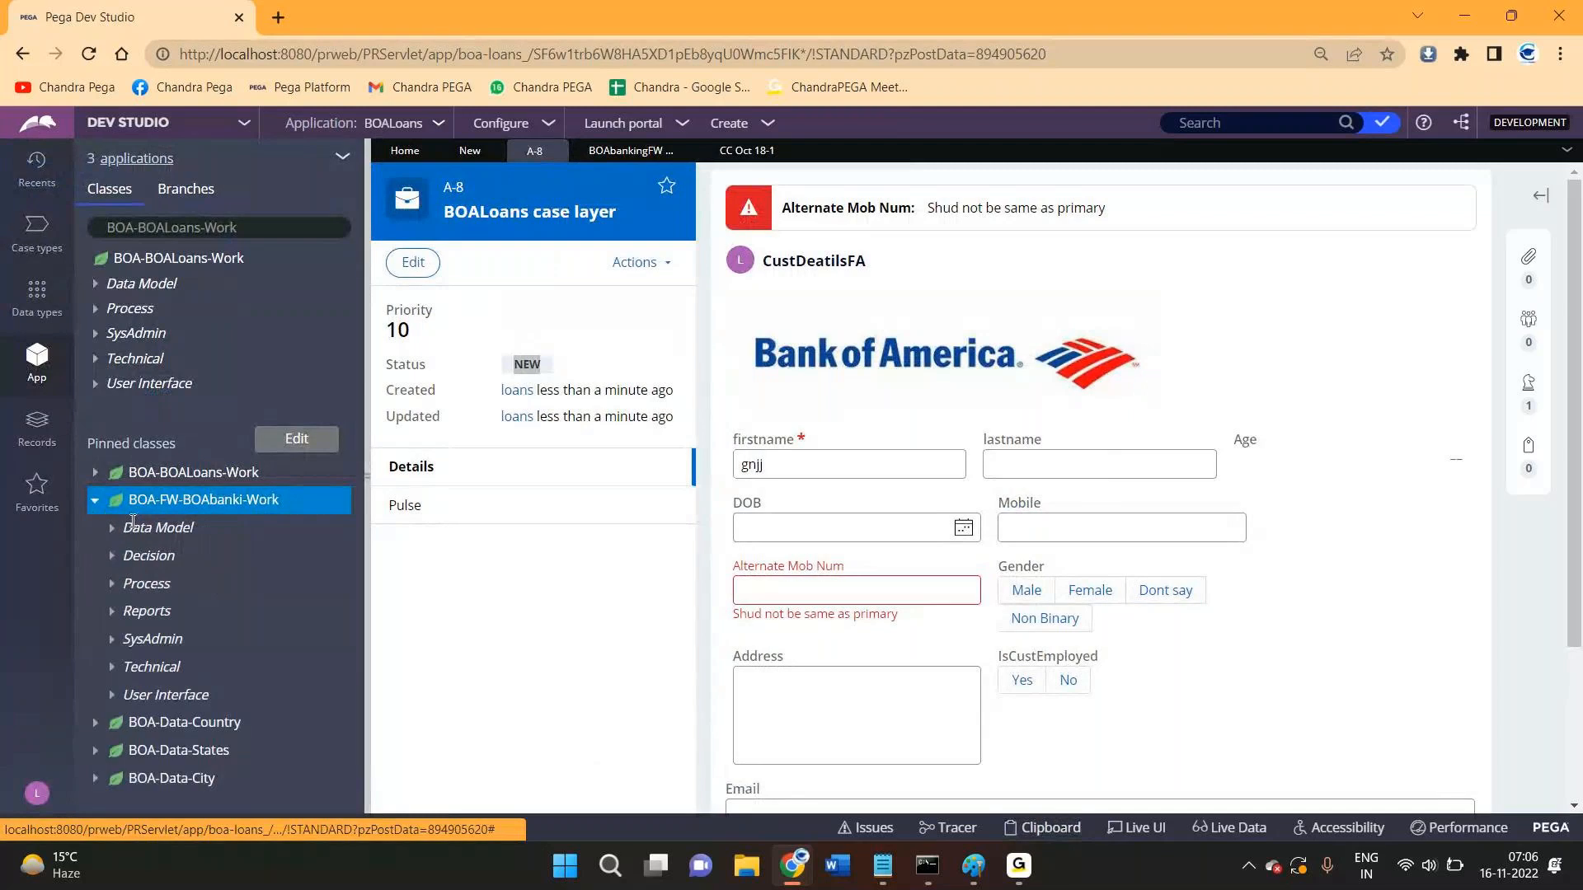
left_click(113, 581)
left_click(130, 611)
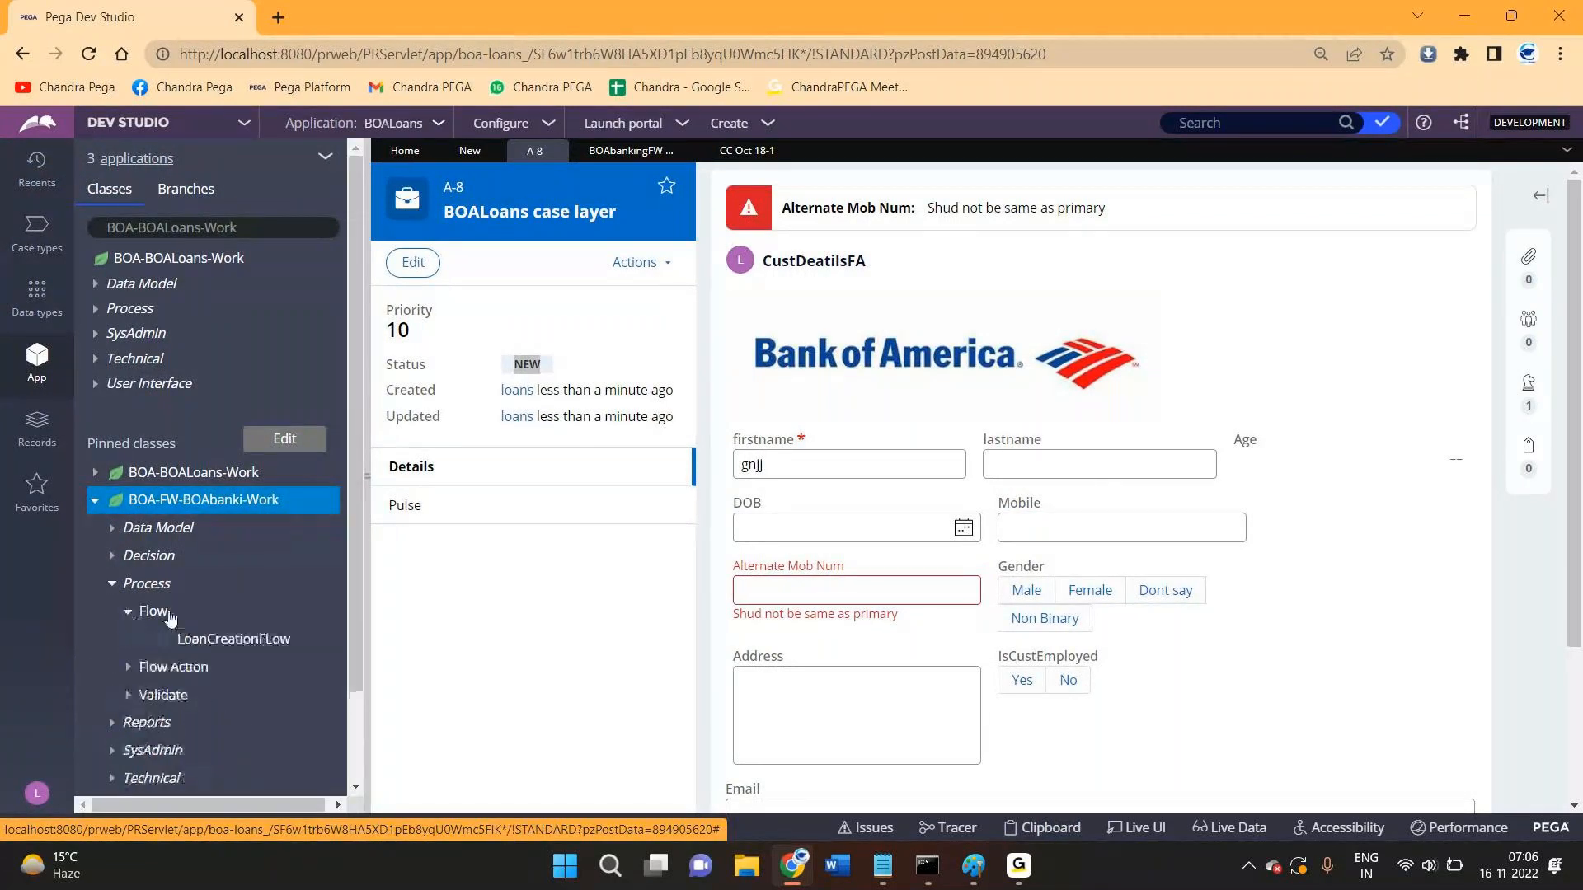
left_click(202, 649)
left_click(205, 650)
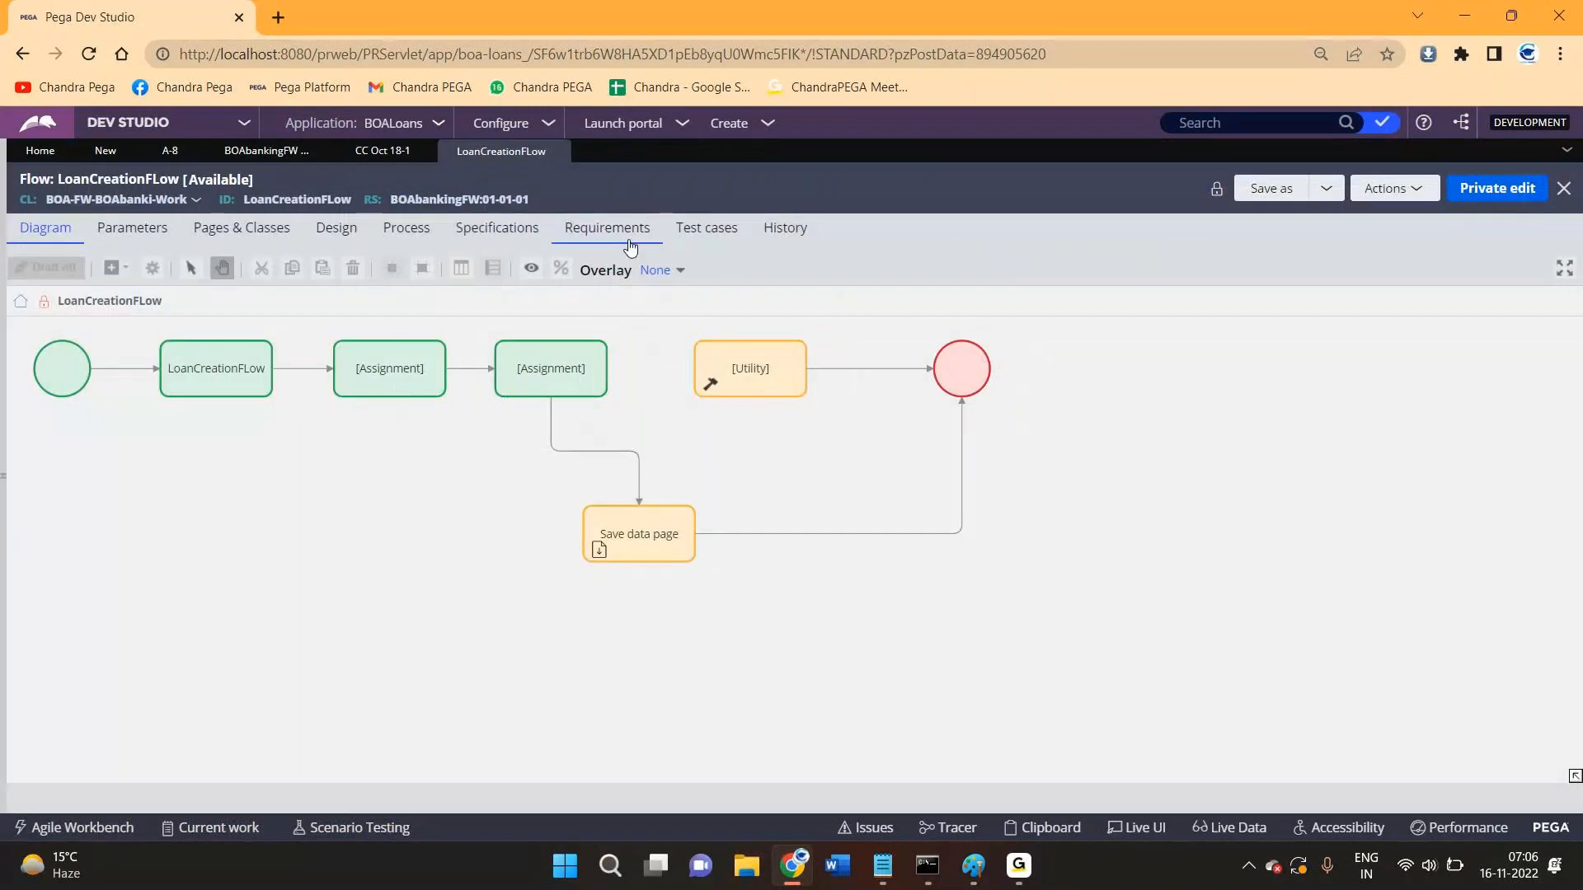
- Open the pyDefault data transform from the flow's case creation settings
left_click(407, 232)
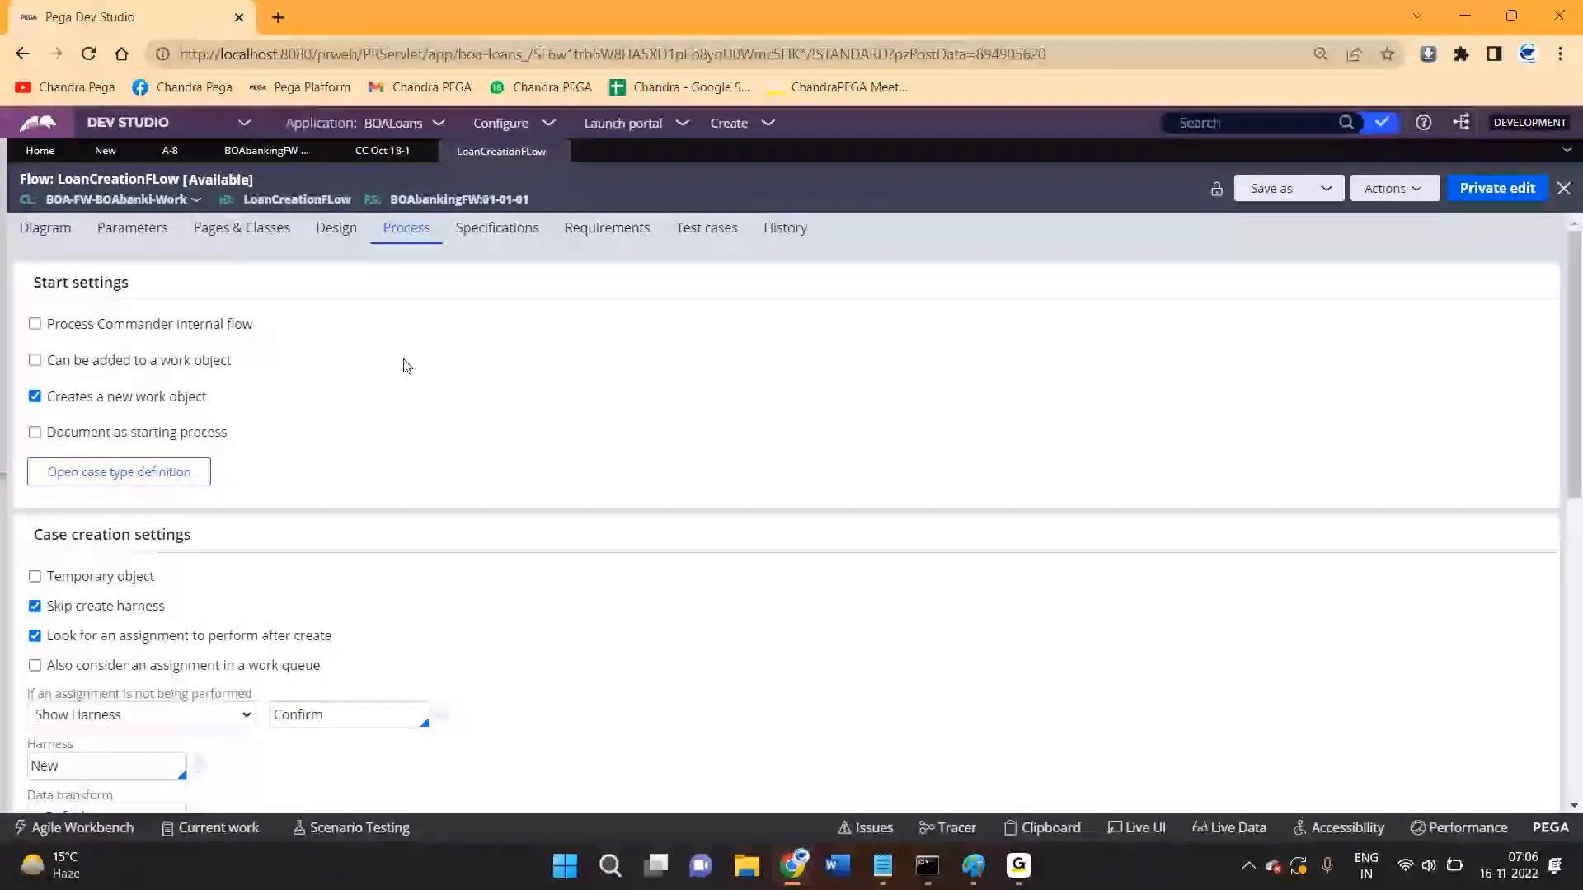
scroll(406, 365, "down", 5)
left_click(195, 391)
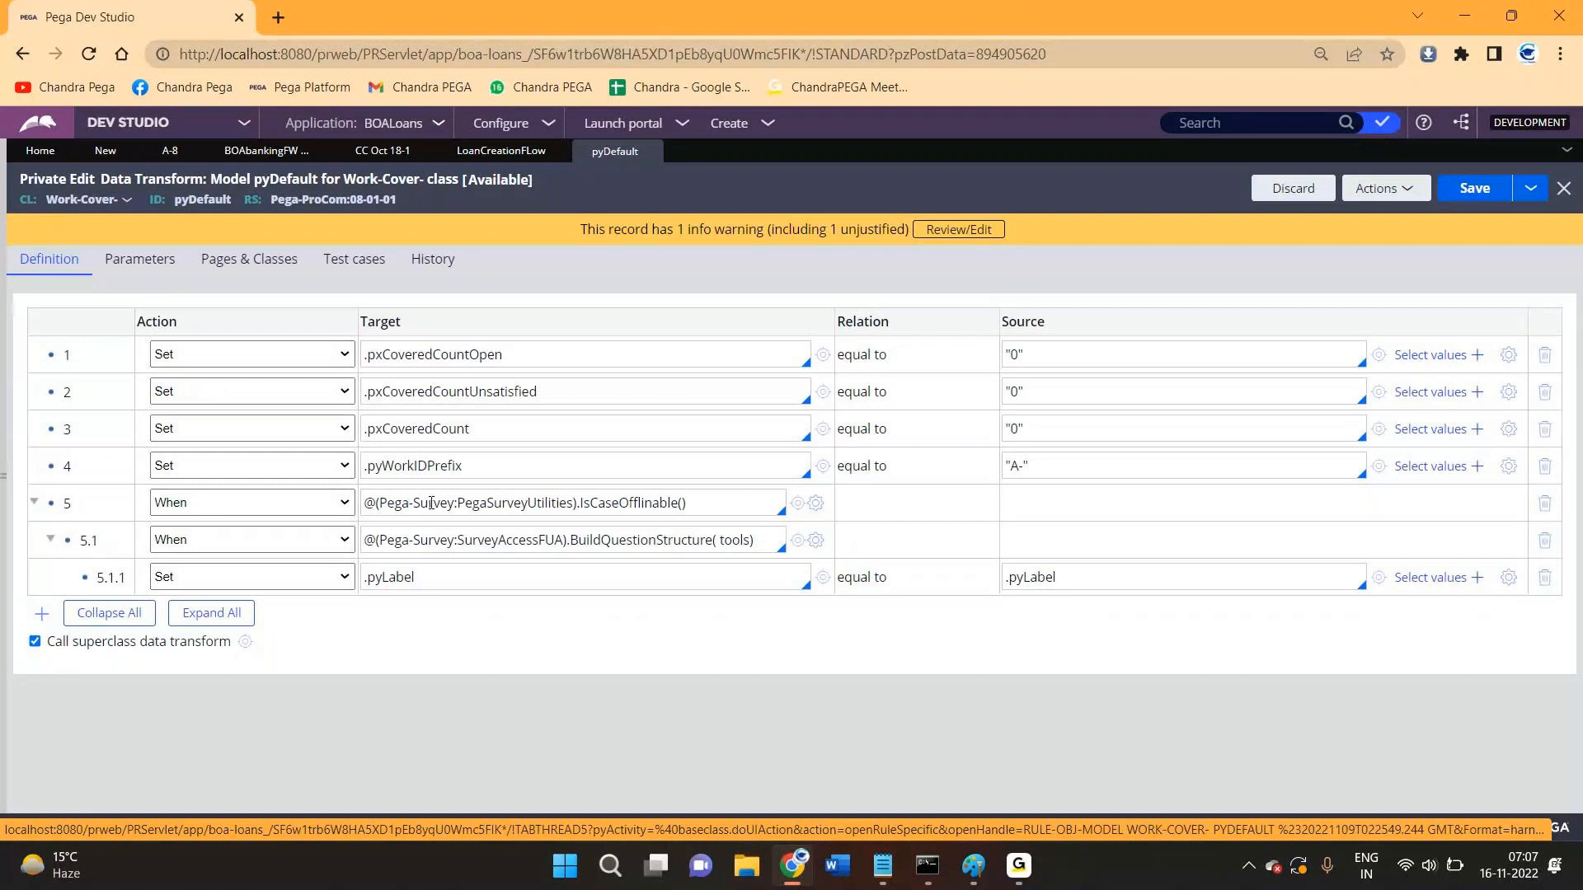
- Open the Work- superclass pyDefault transform and select the pyStatusWork target in row 7
left_click(246, 642)
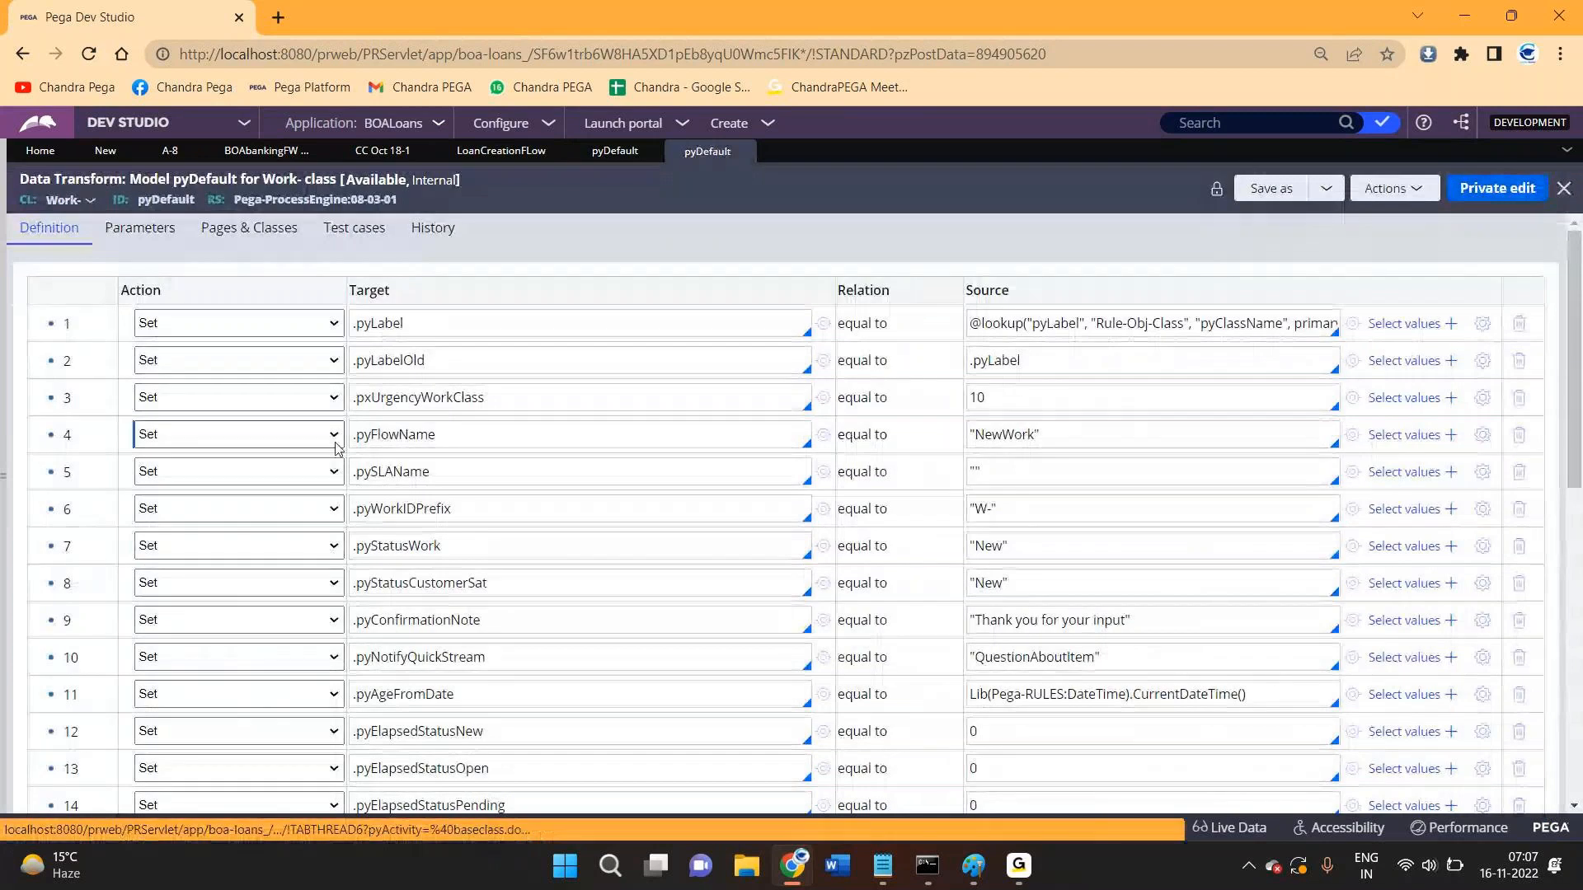
double_click(383, 547)
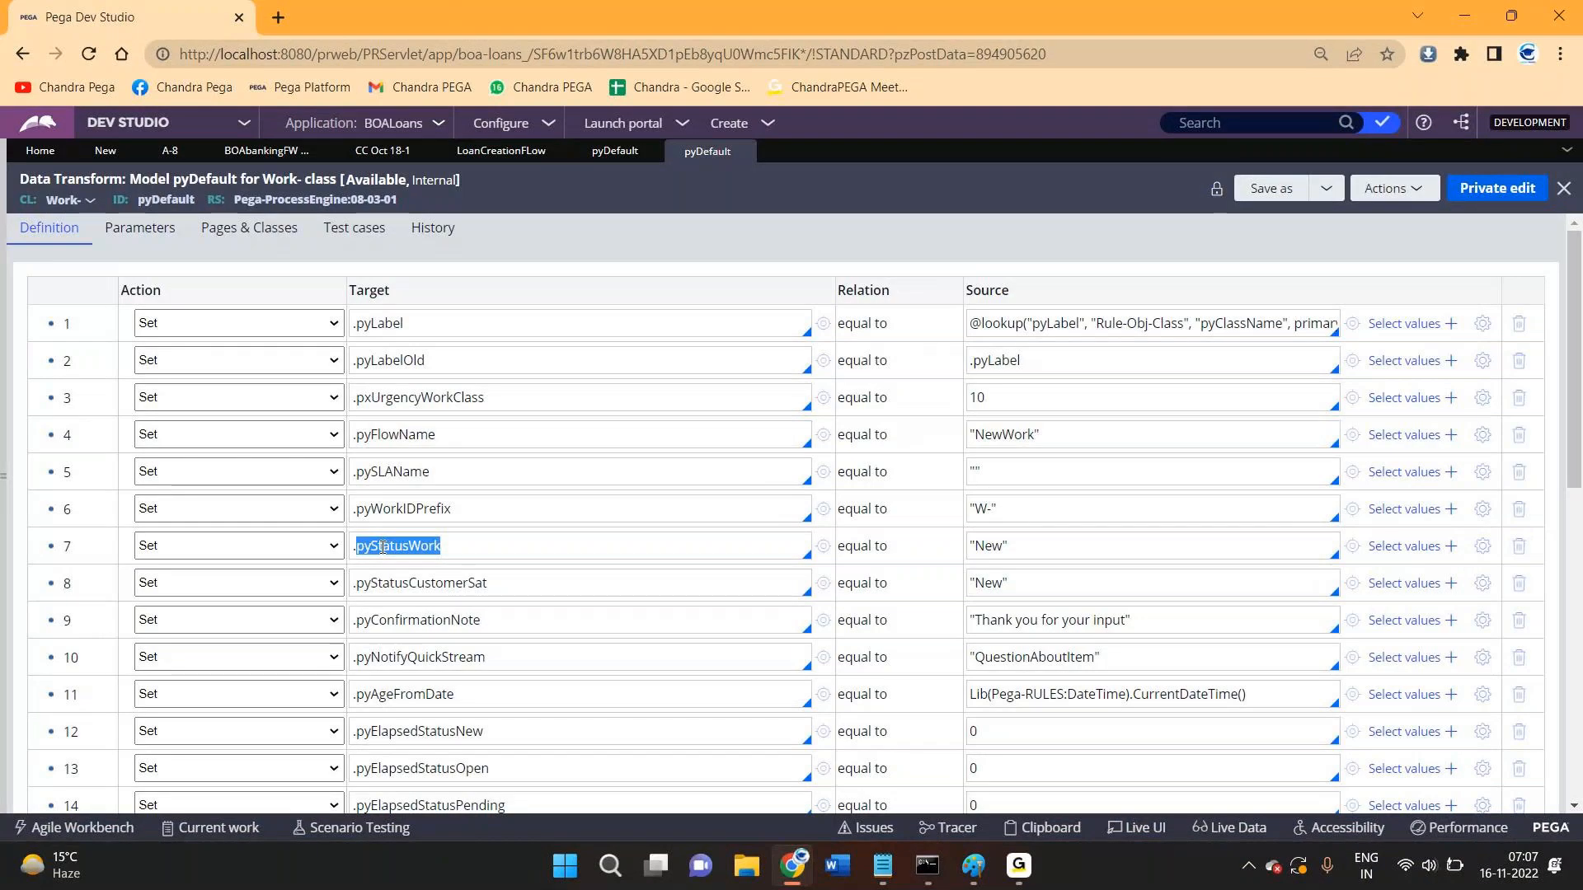
- Replace pyStatusWork's source value 'New' with 'a'
left_click(995, 544)
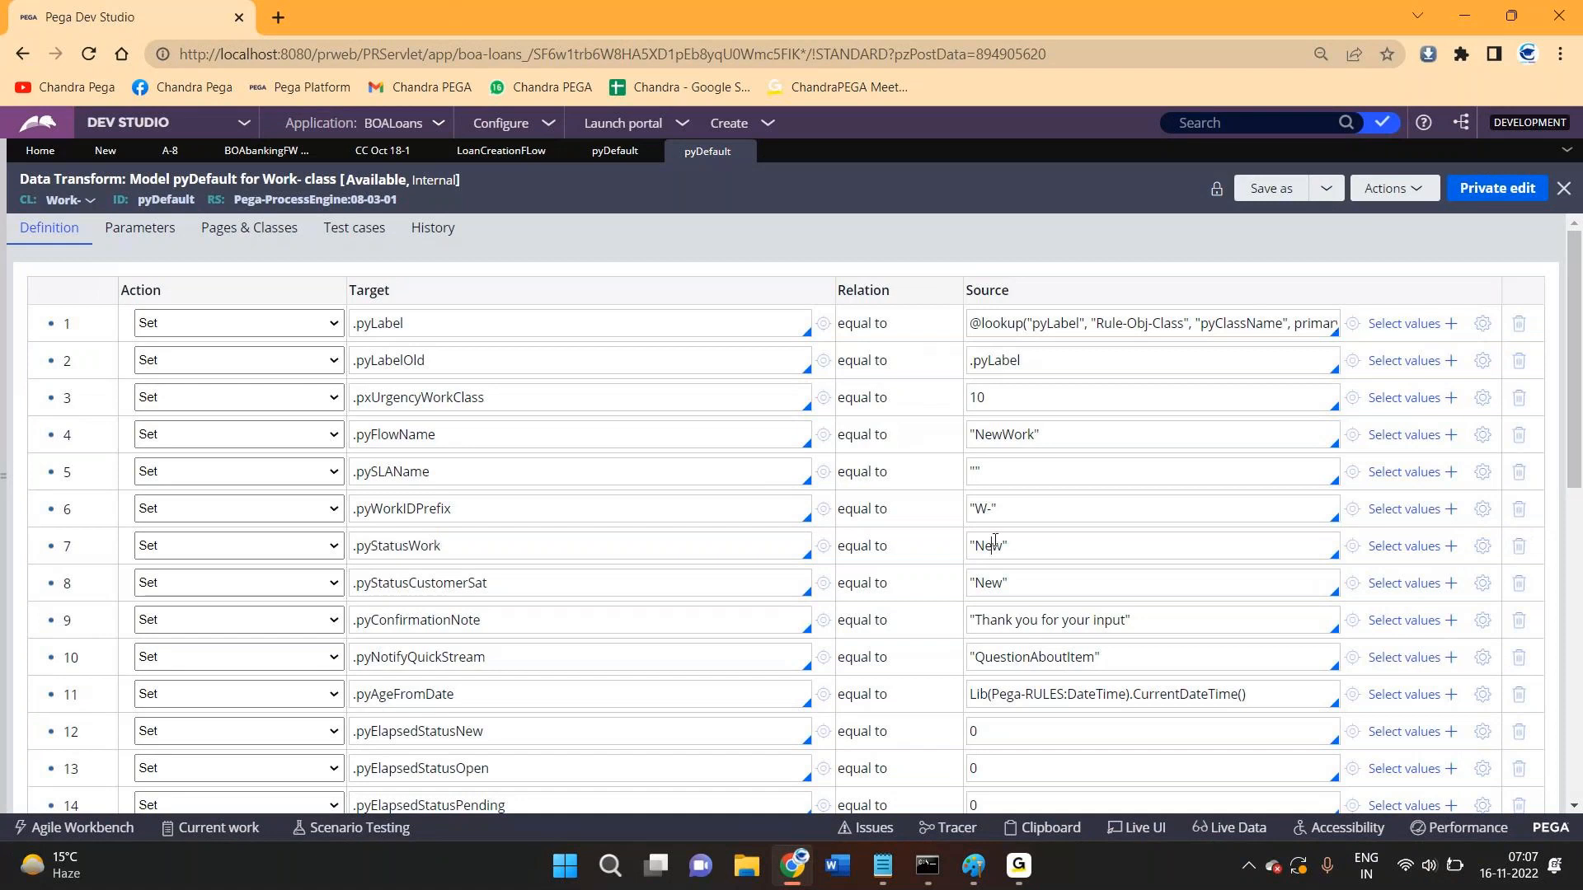
double_click(995, 544)
type("a")
- Switch to case A-8 and select its status value, which still reads NEW
left_click(170, 151)
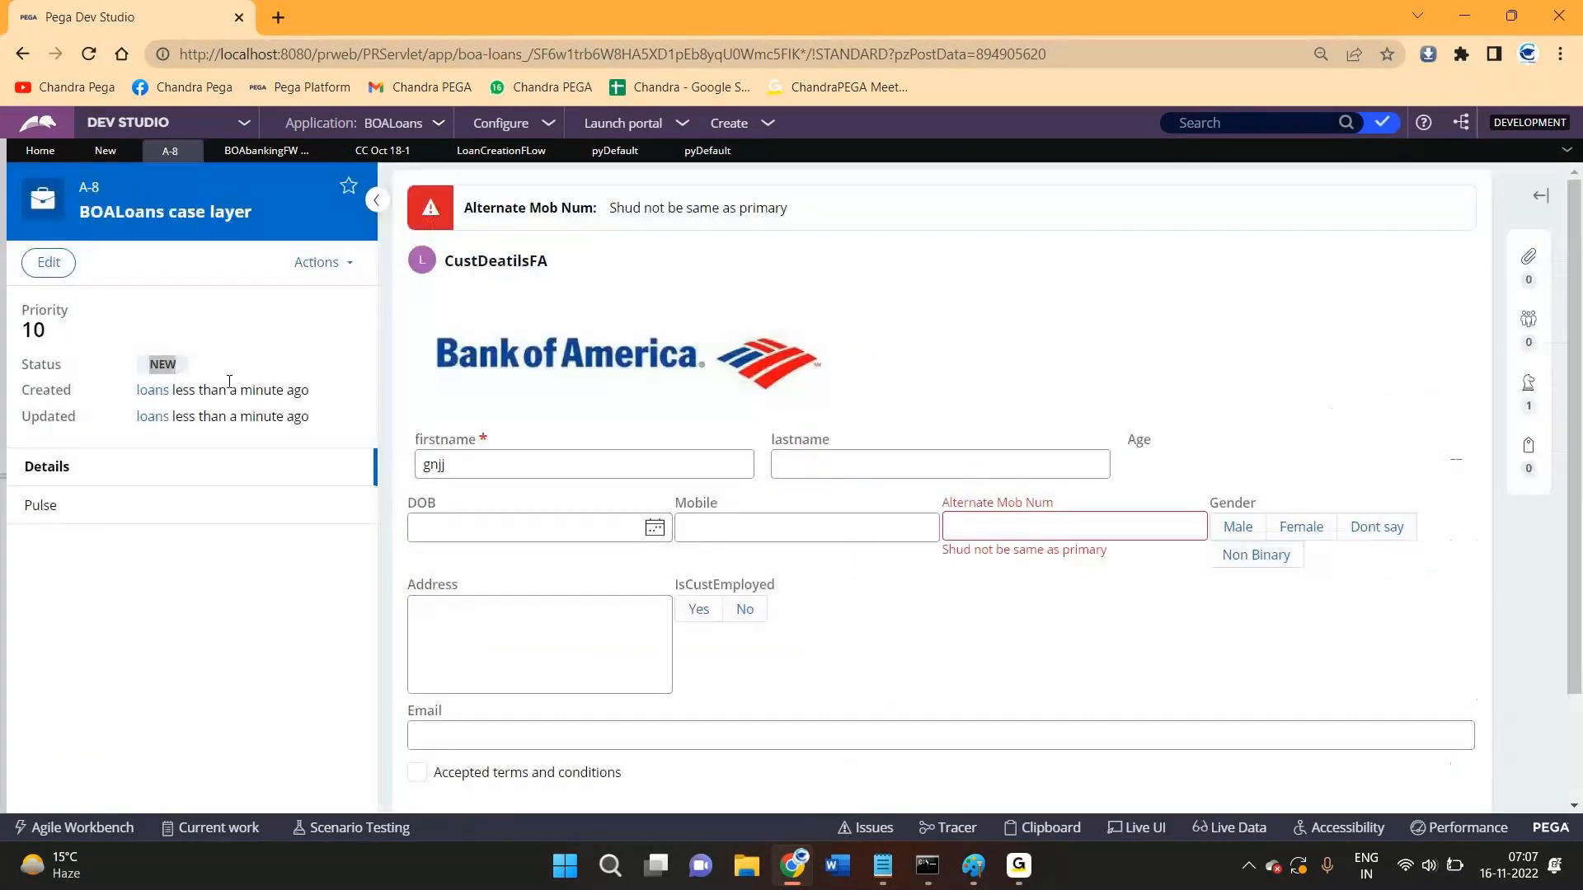
double_click(160, 364)
- Change pyStatusWork's source value to 'Citytuyiuiouyt' in pyDefault, then return to case A-8
left_click(707, 150)
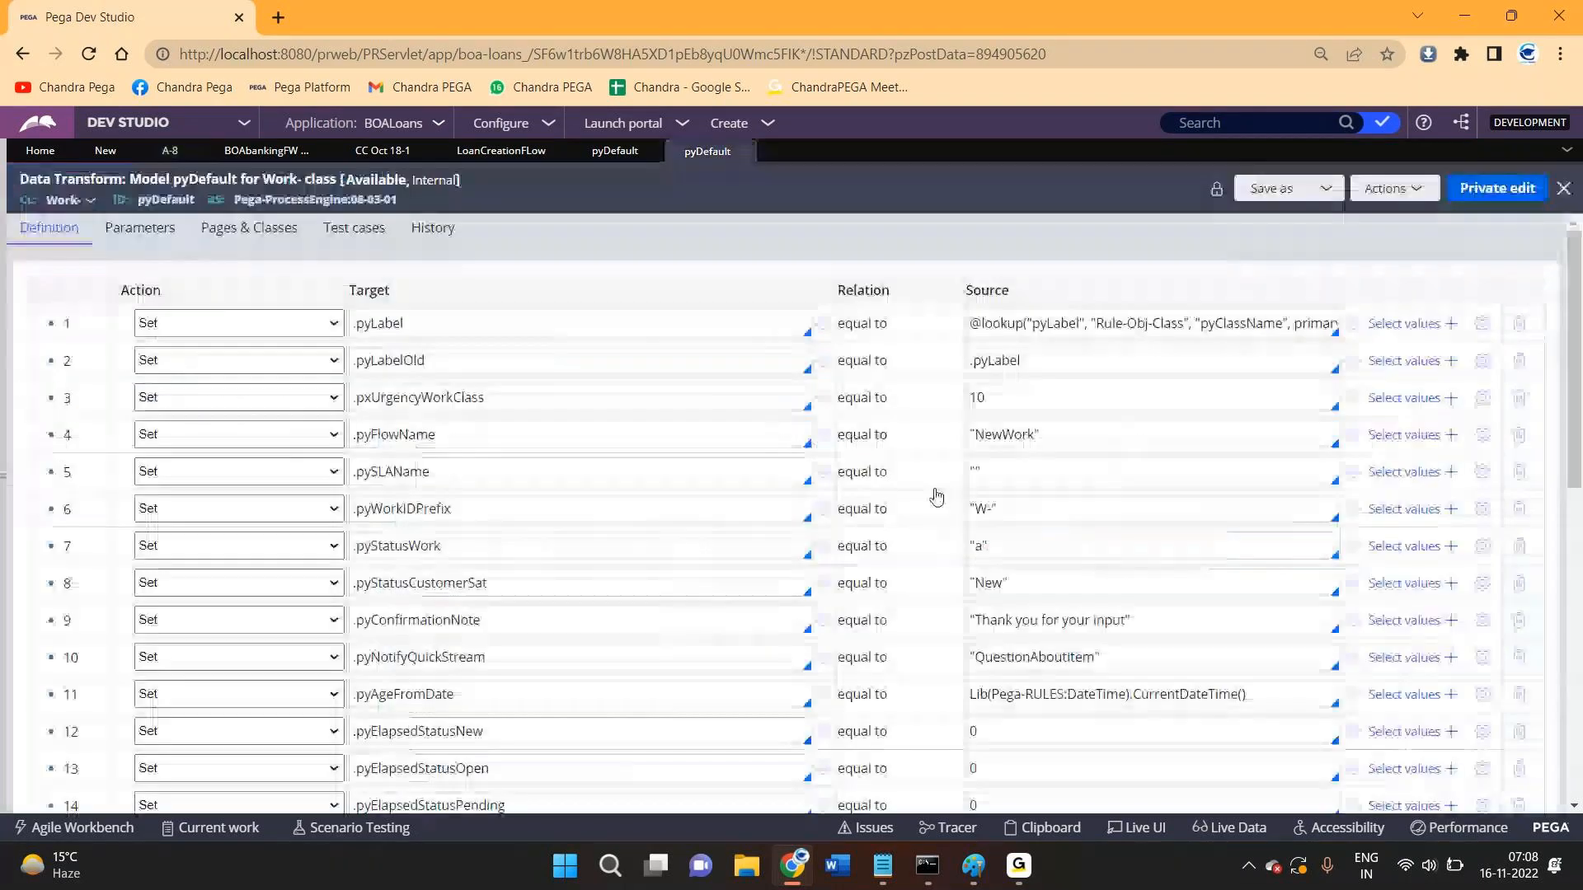
double_click(981, 544)
type("City")
type("tuyiuiouyt")
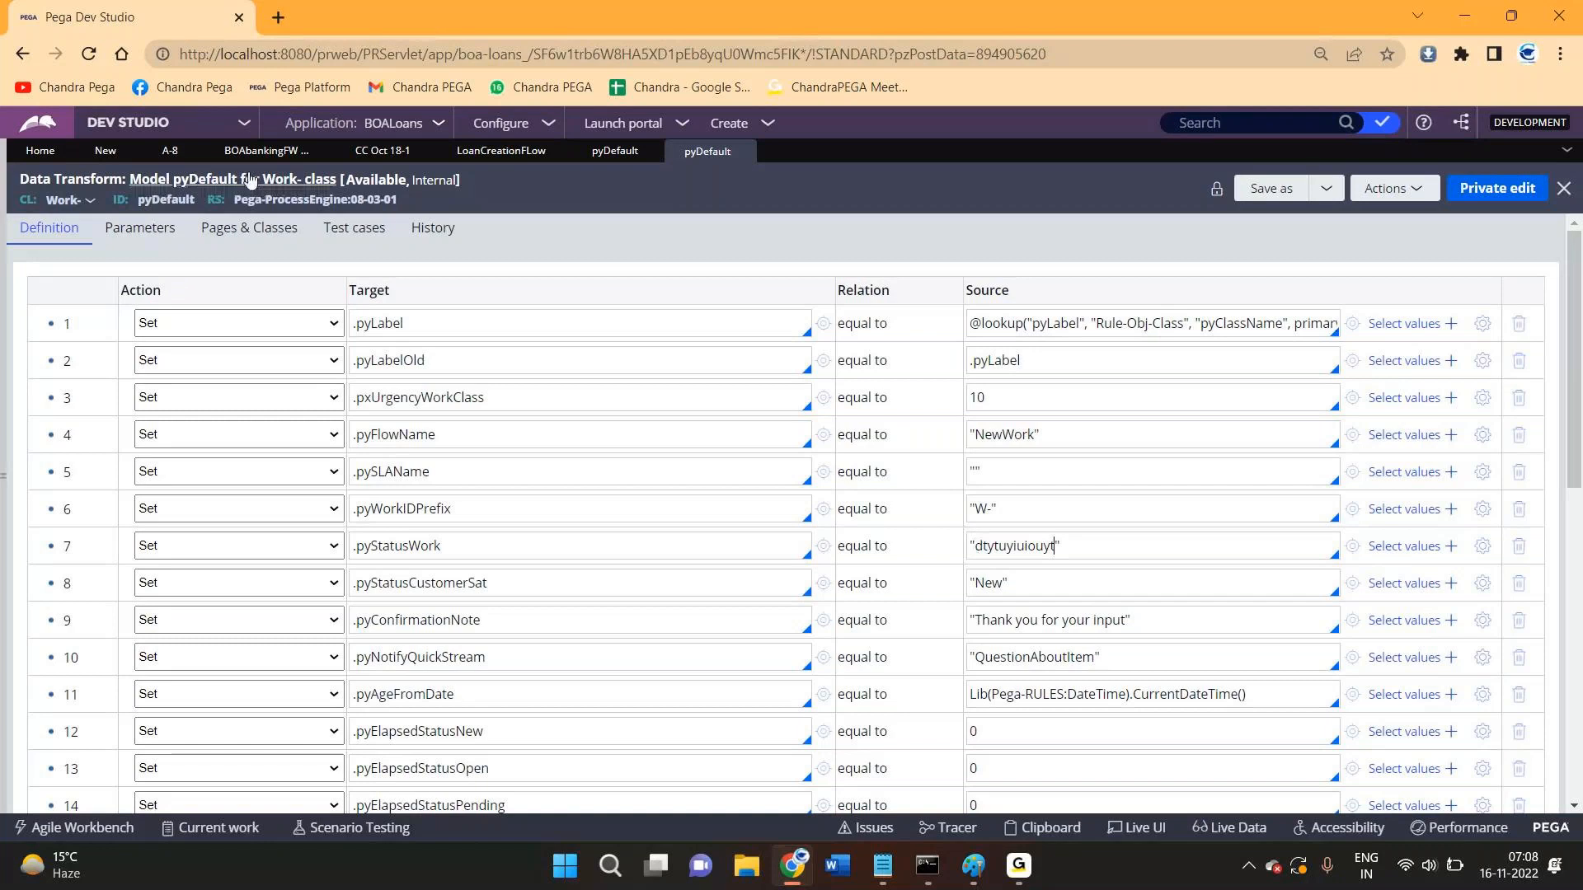
left_click(169, 150)
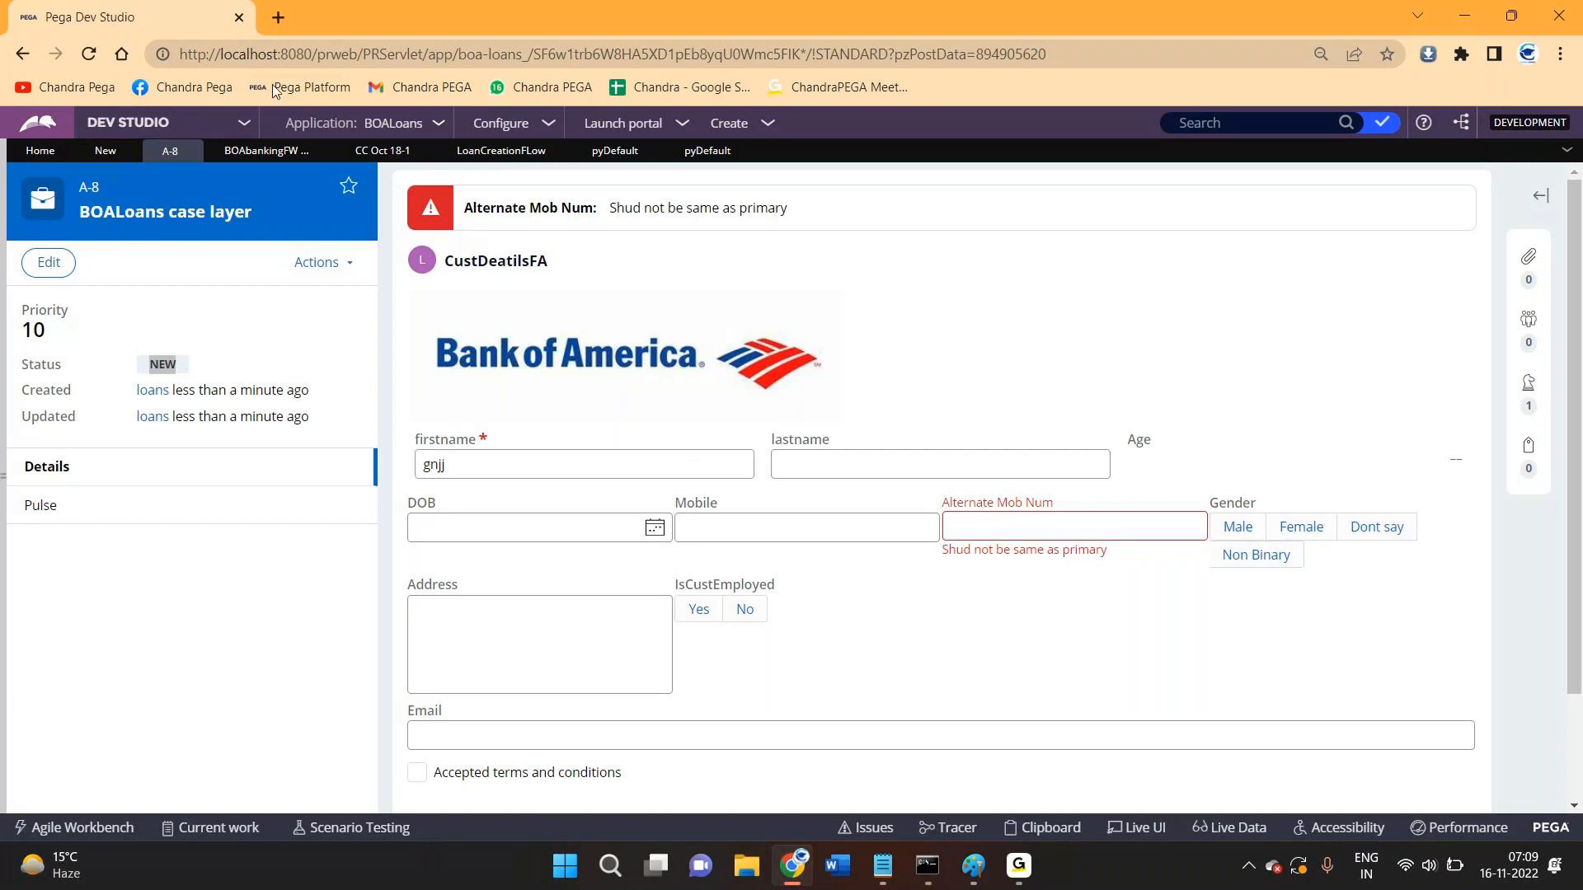
- Show the LoanCreationFLow flow diagram and select its subprocess shape
left_click(486, 151)
scroll(221, 290, "up", 5)
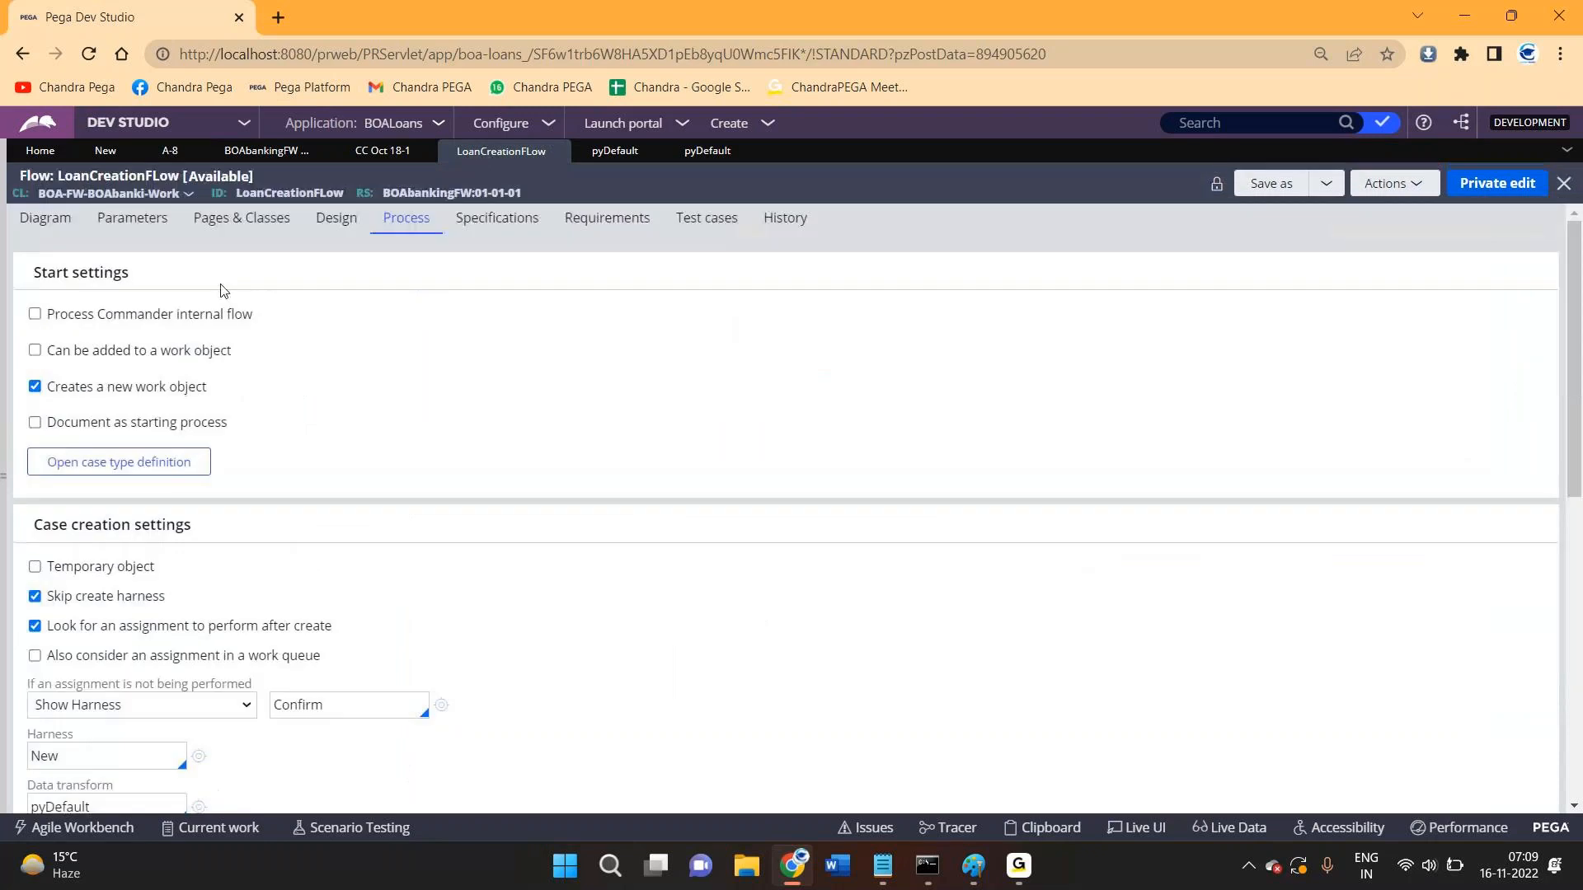
left_click(45, 218)
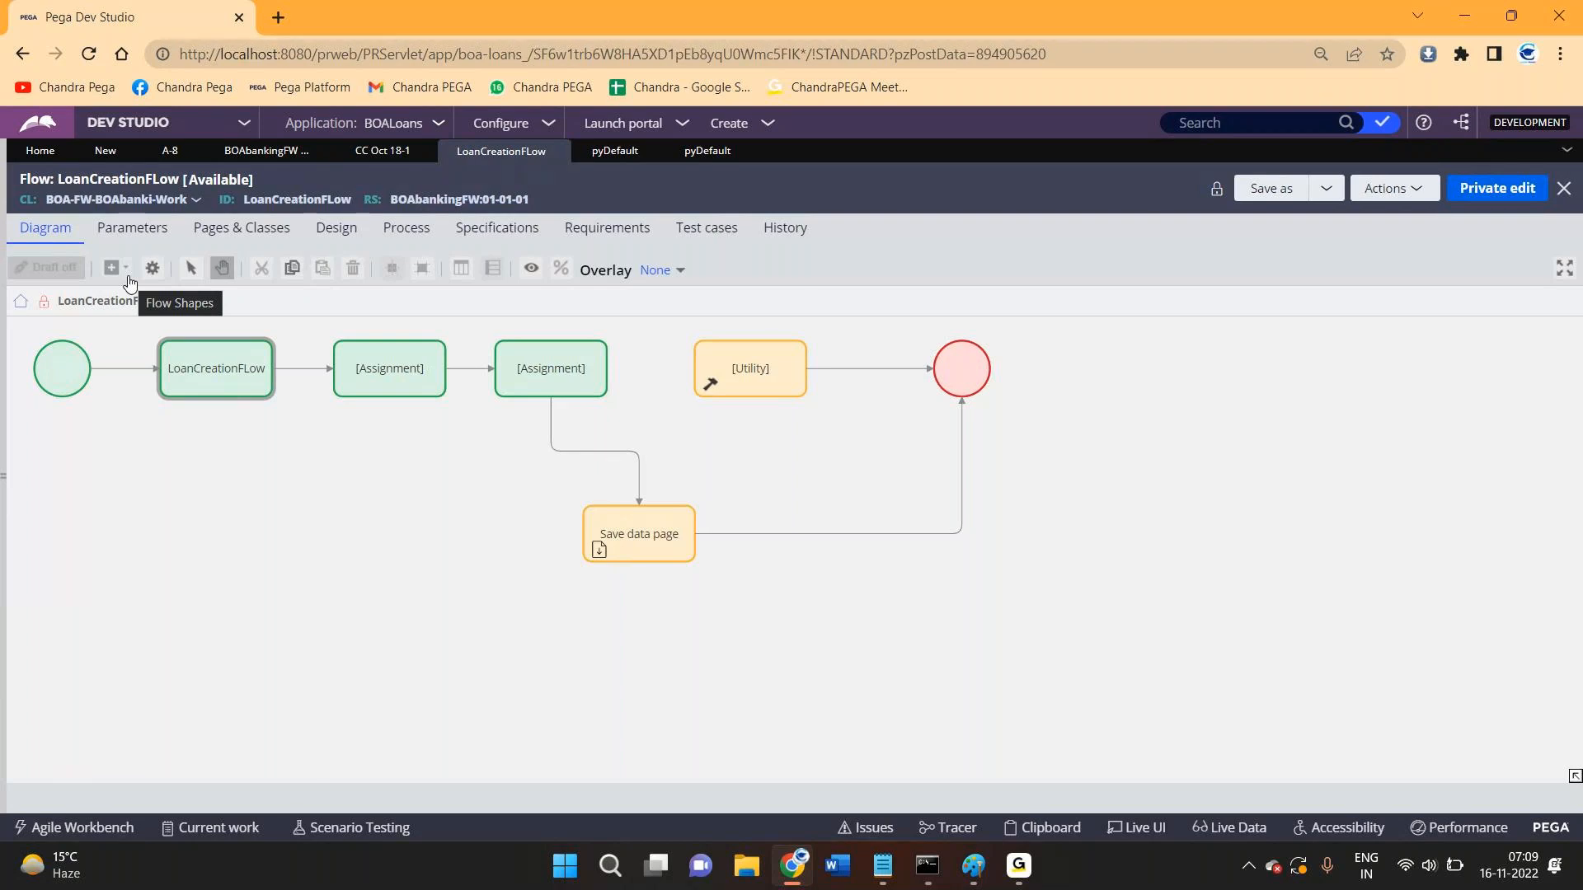
left_click(239, 384)
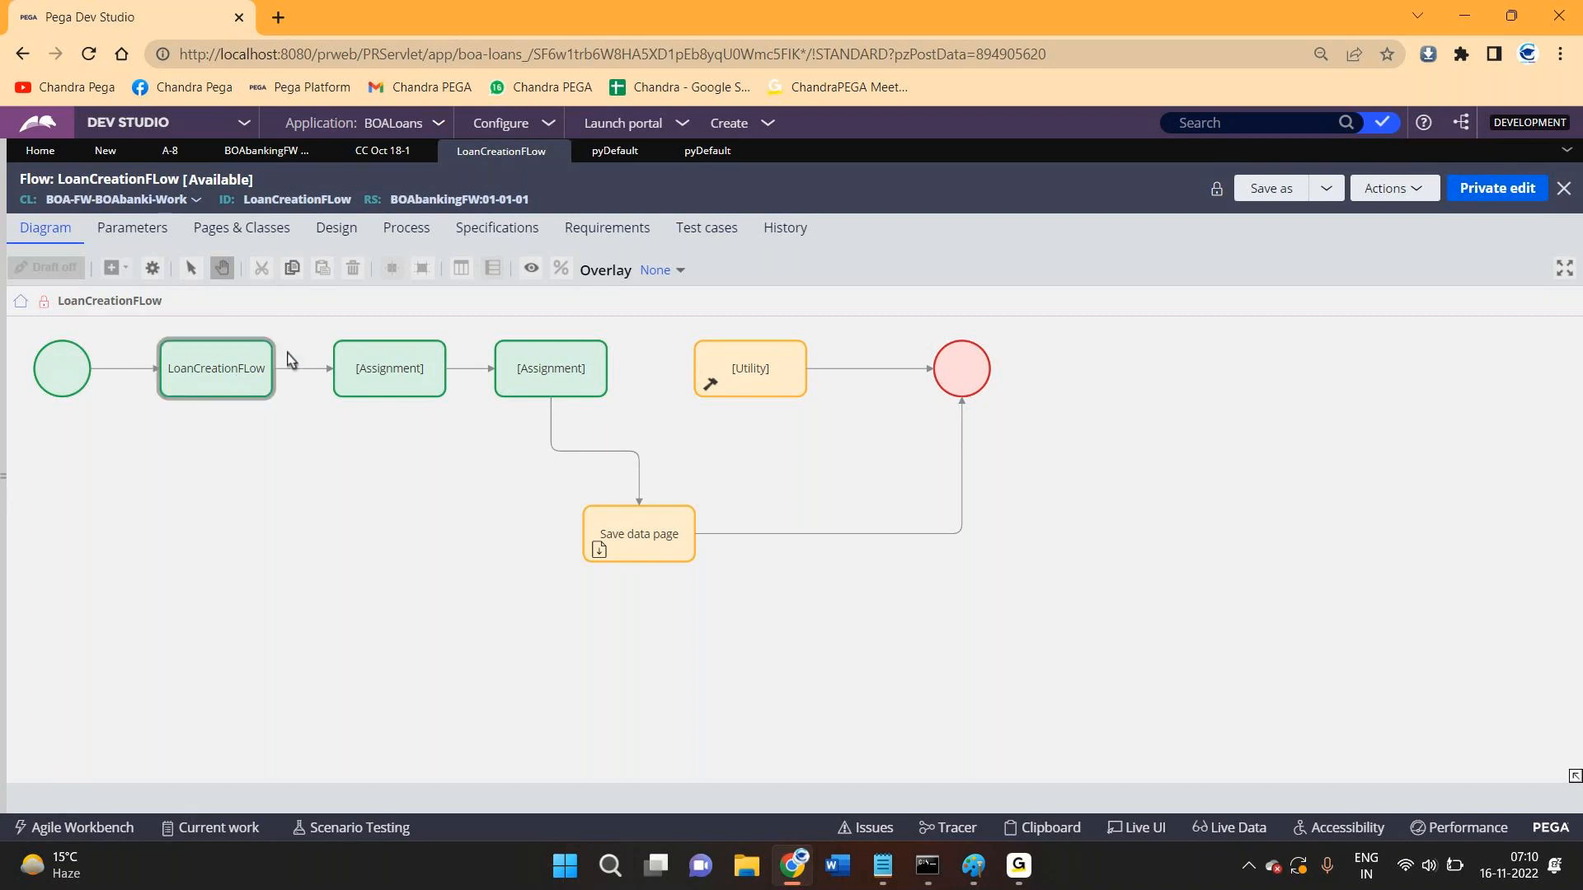
- Recheck the pyDefault transform and case A-8, then return to the LoanCreationFLow diagram
left_click(707, 152)
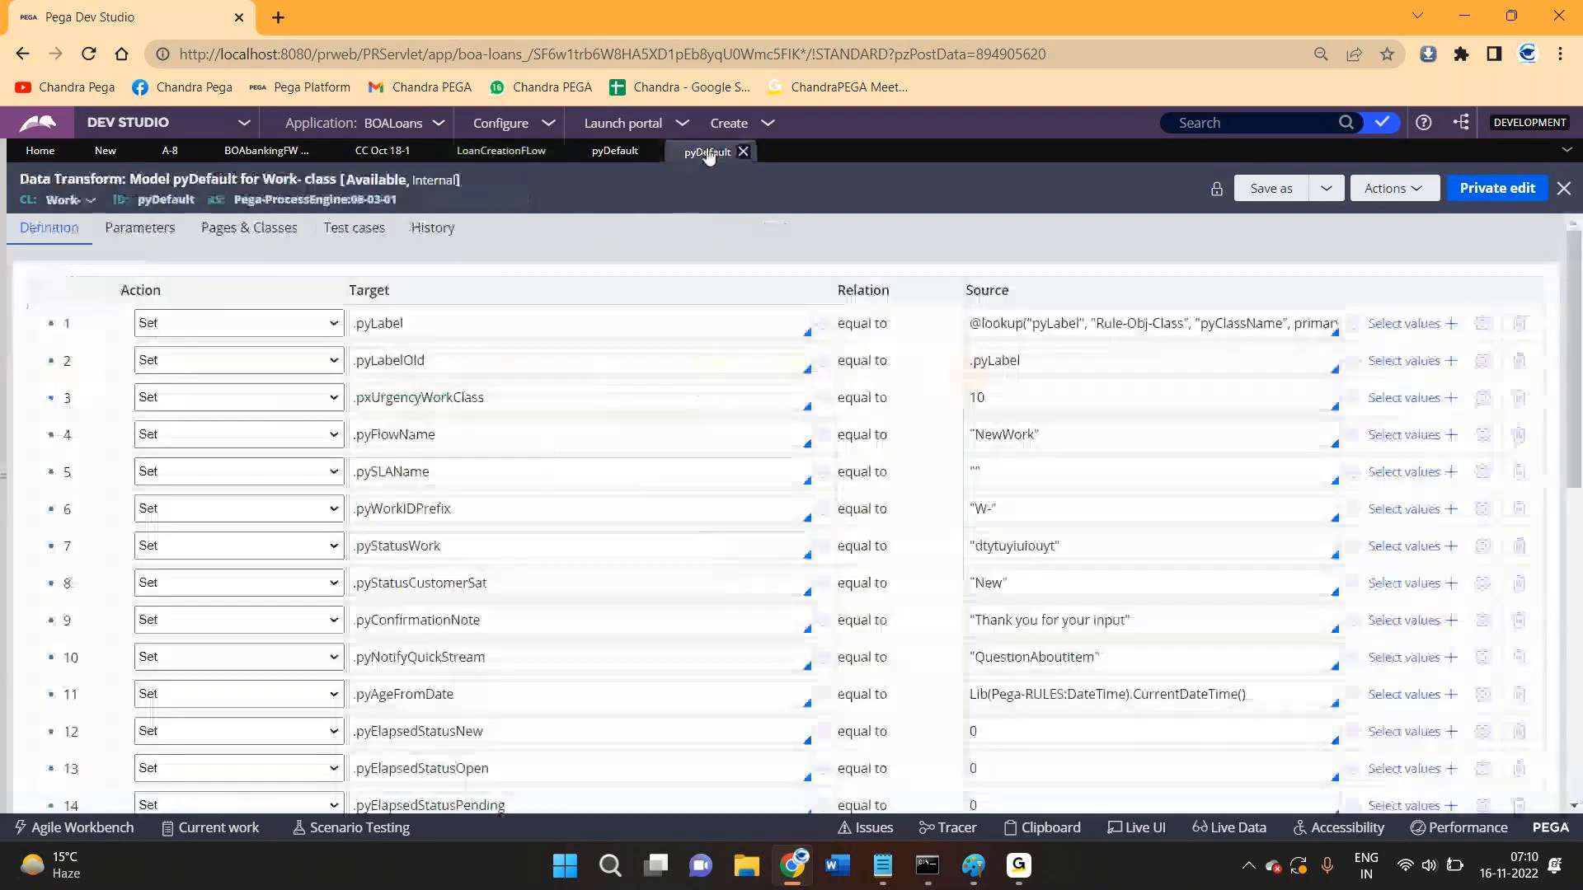
left_click(169, 151)
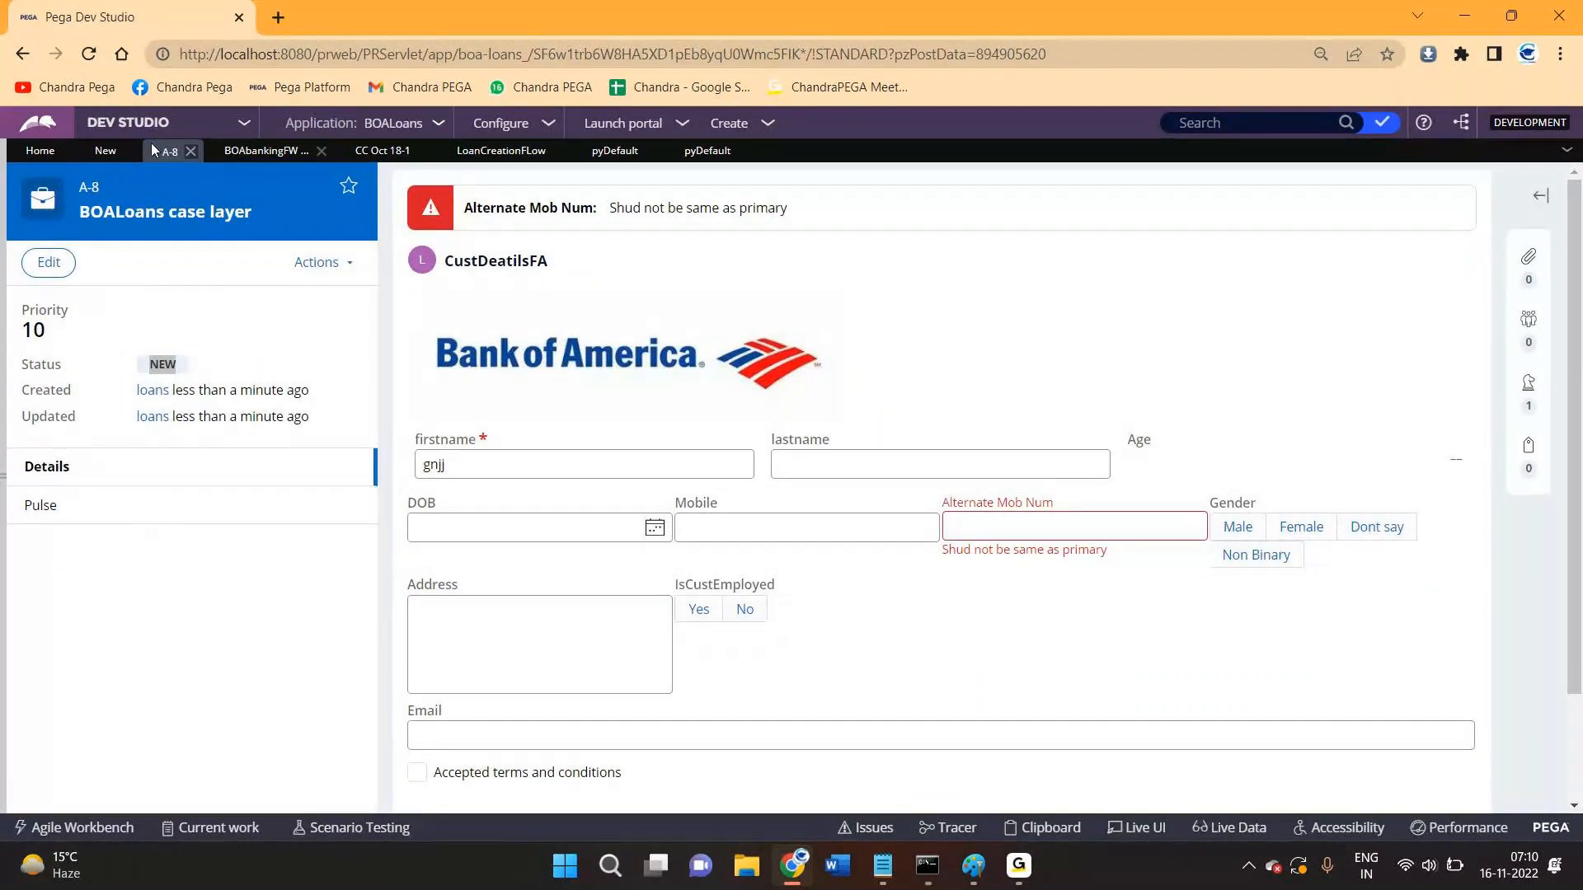
left_click(474, 151)
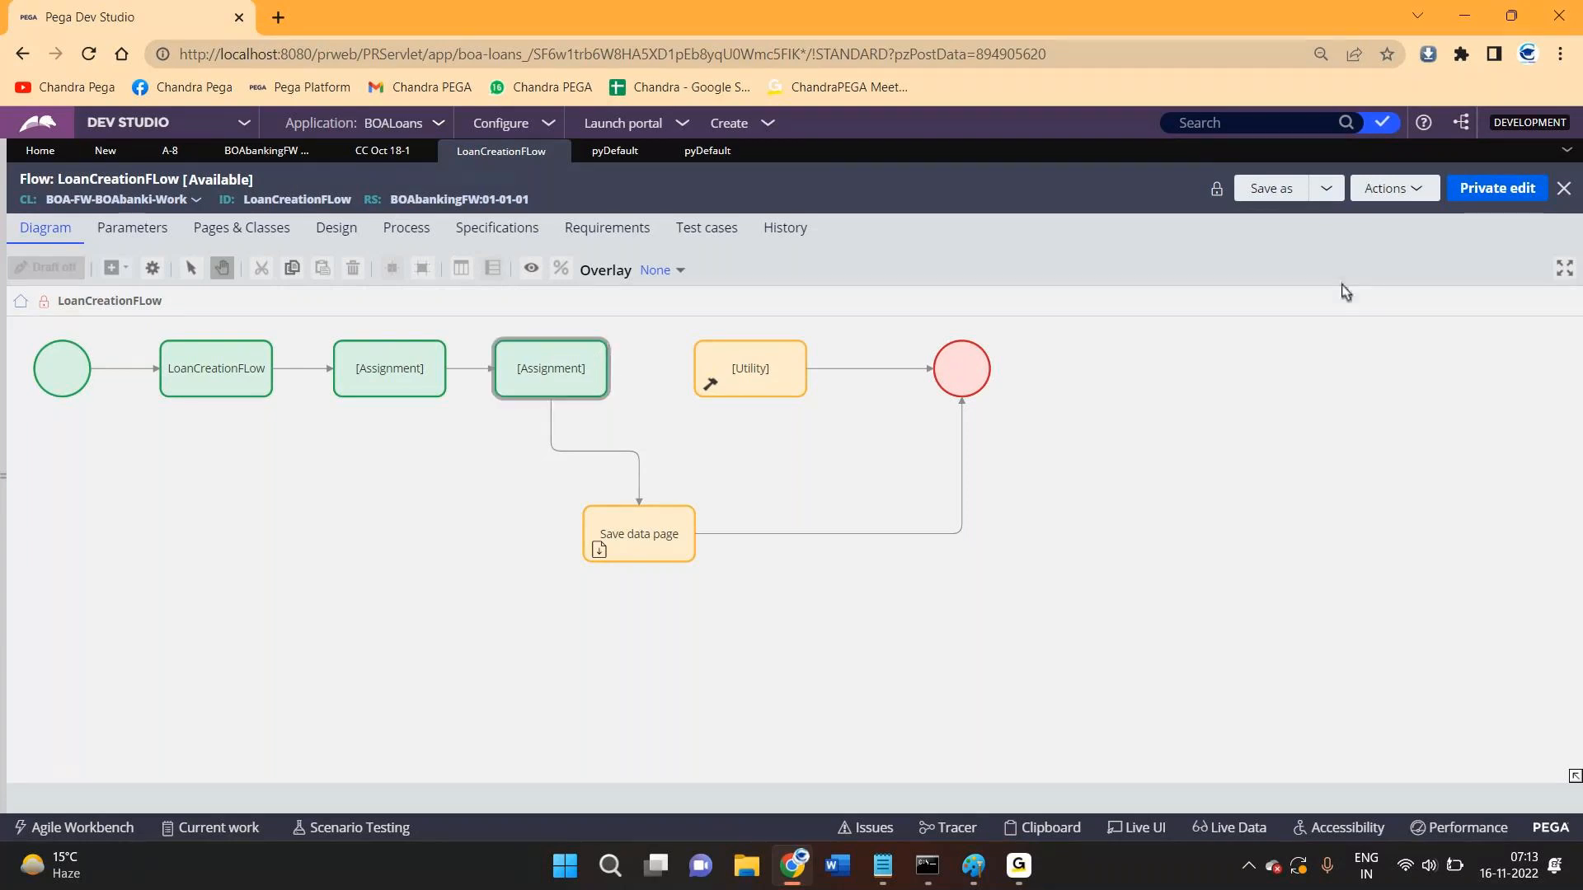
- Take a private edit of LoanCreationFLow and spread out the Assignment, Utility, end and Save data page shapes
left_click(1467, 190)
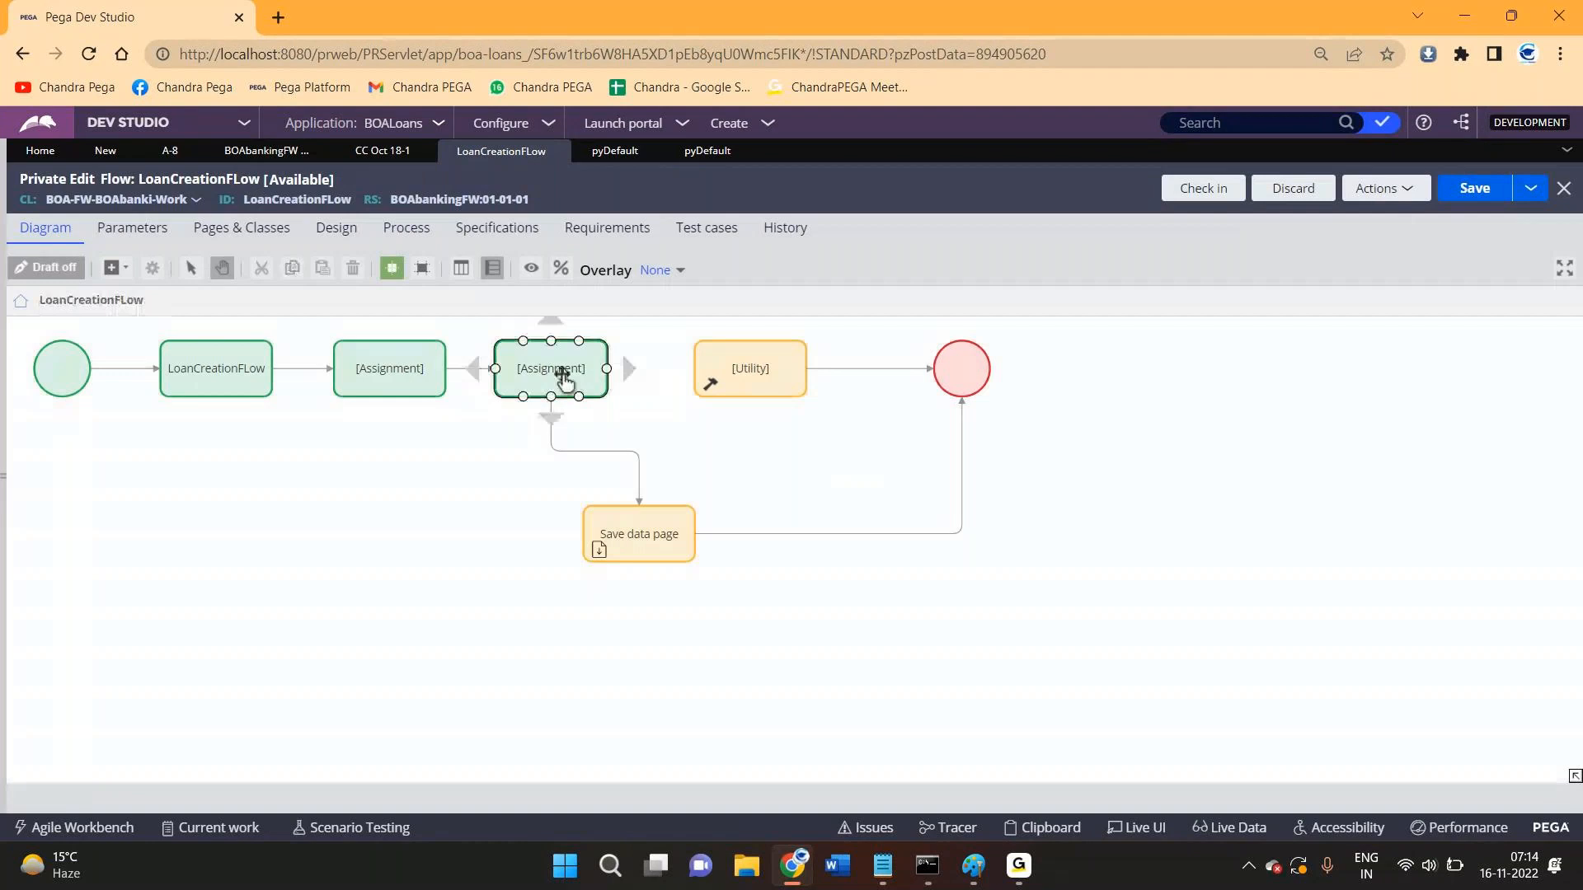
left_click_drag(565, 376, 619, 375)
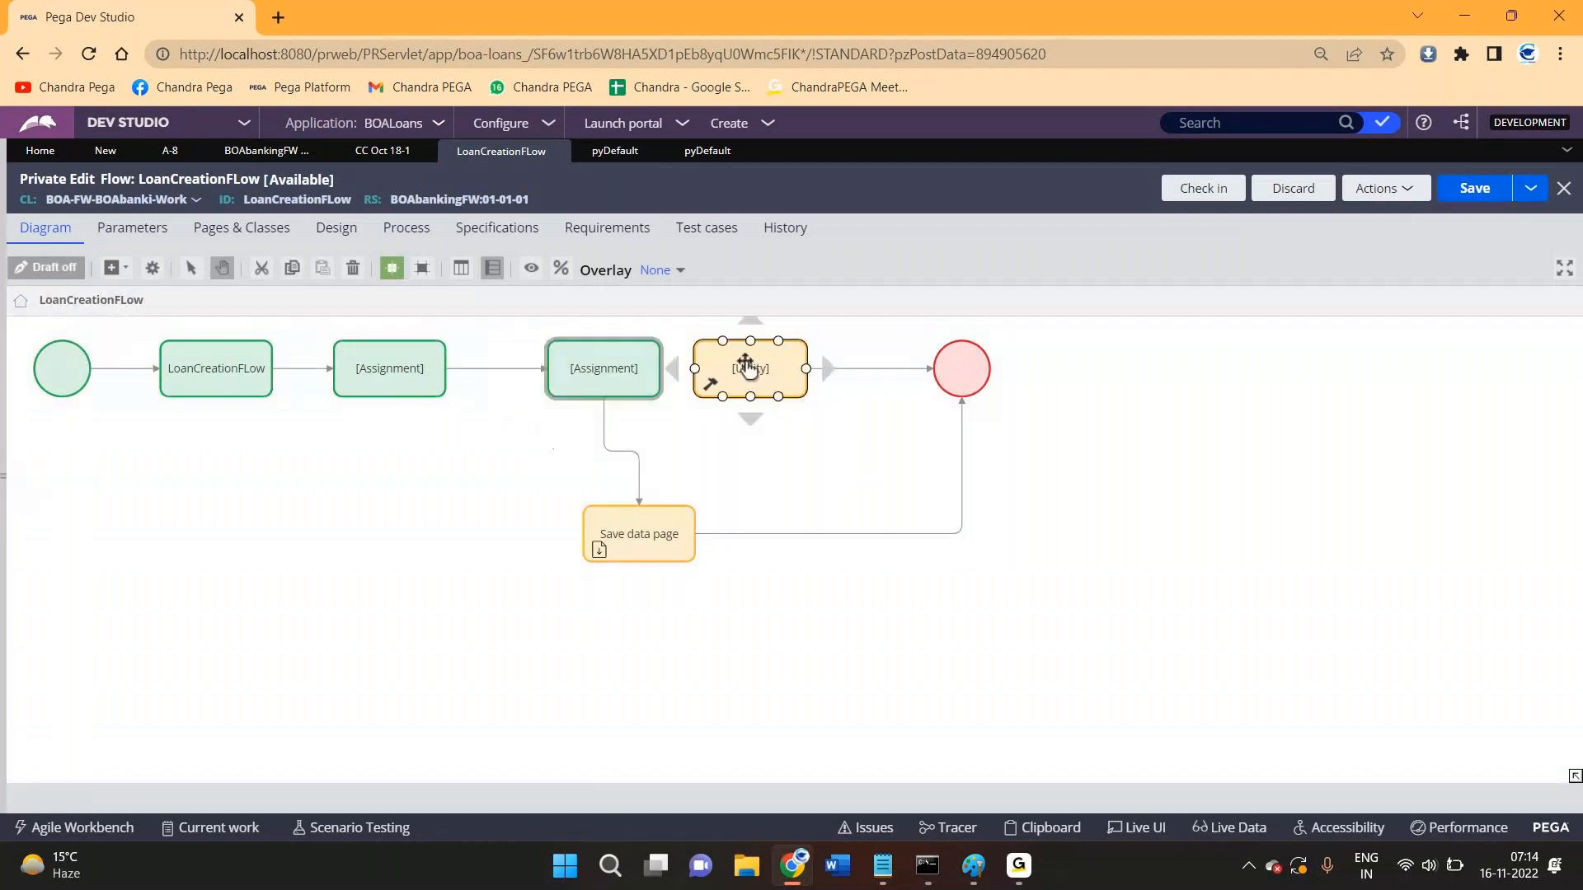
left_click_drag(748, 369, 812, 369)
left_click_drag(975, 377, 1110, 378)
left_click_drag(644, 532, 609, 580)
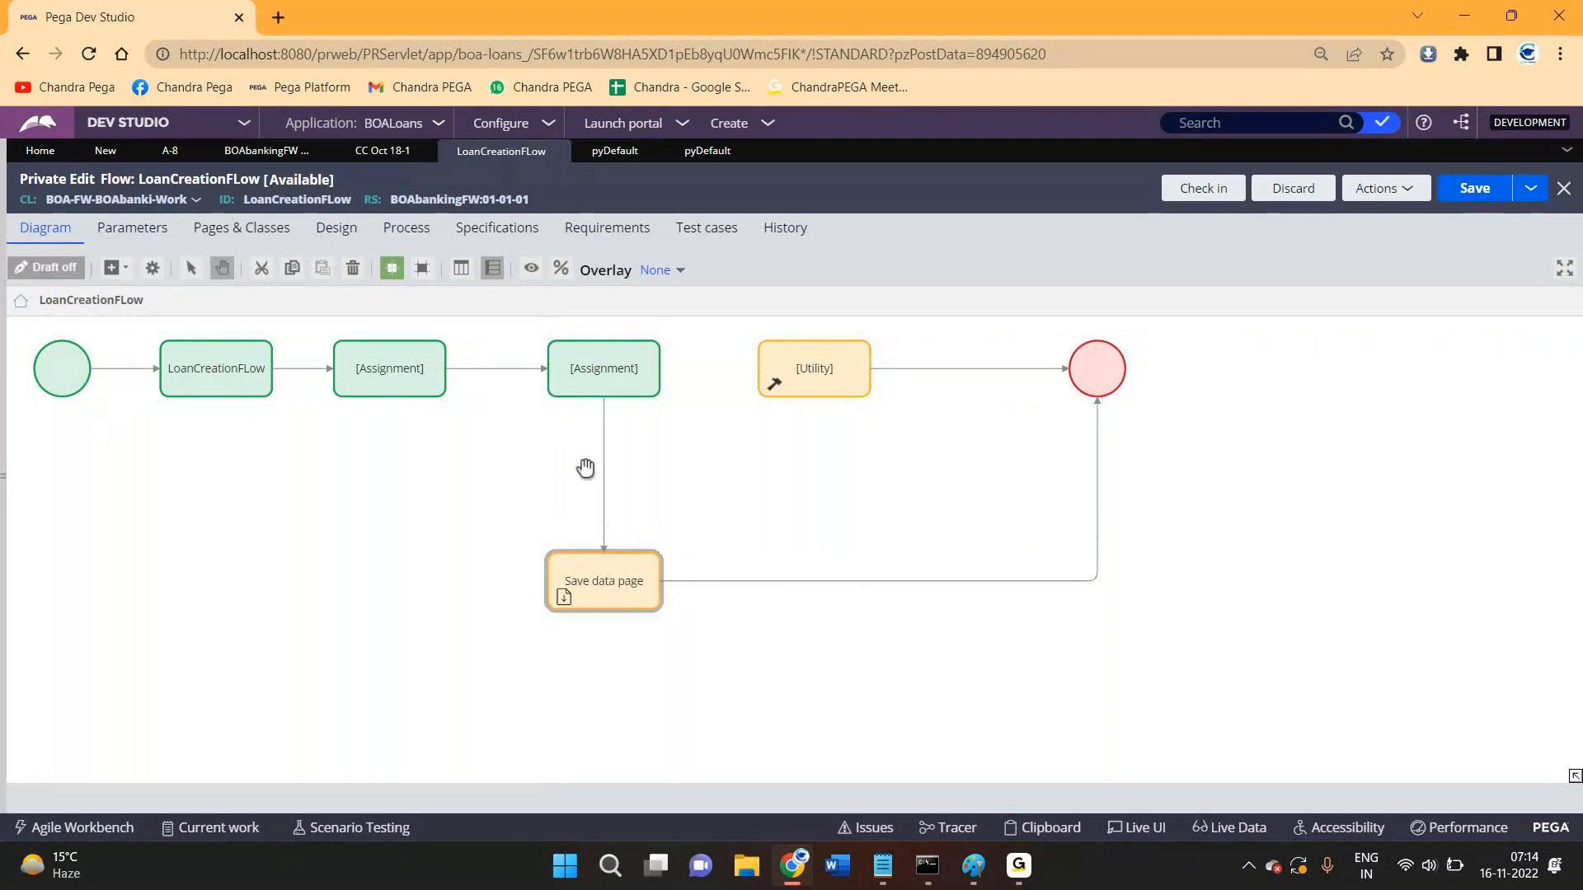
left_click(499, 378)
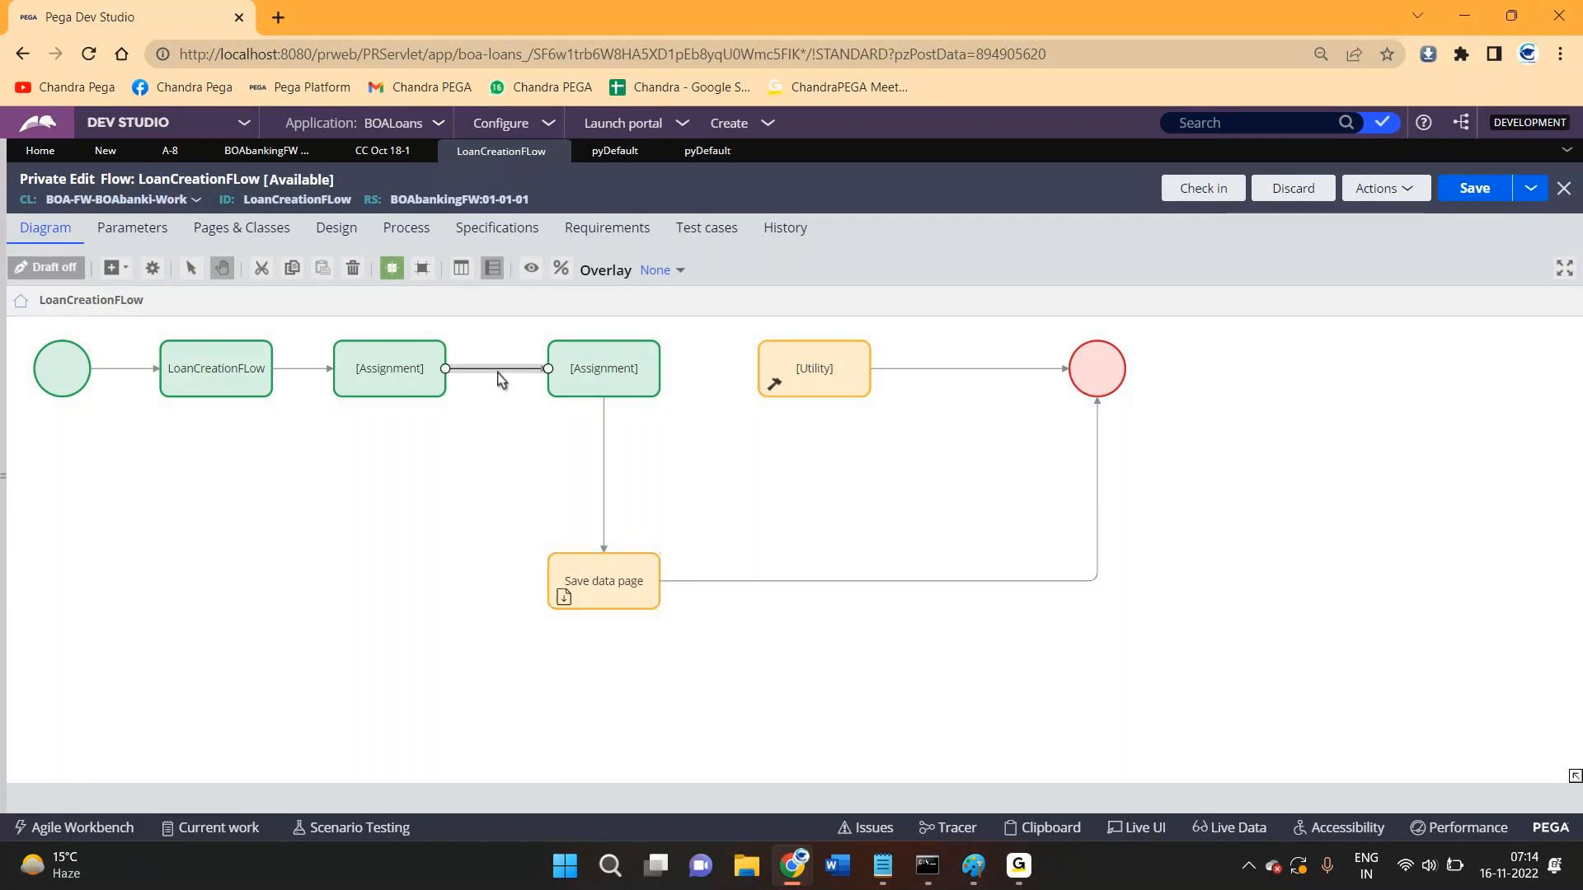
double_click(499, 378)
scroll(659, 445, "down", 3)
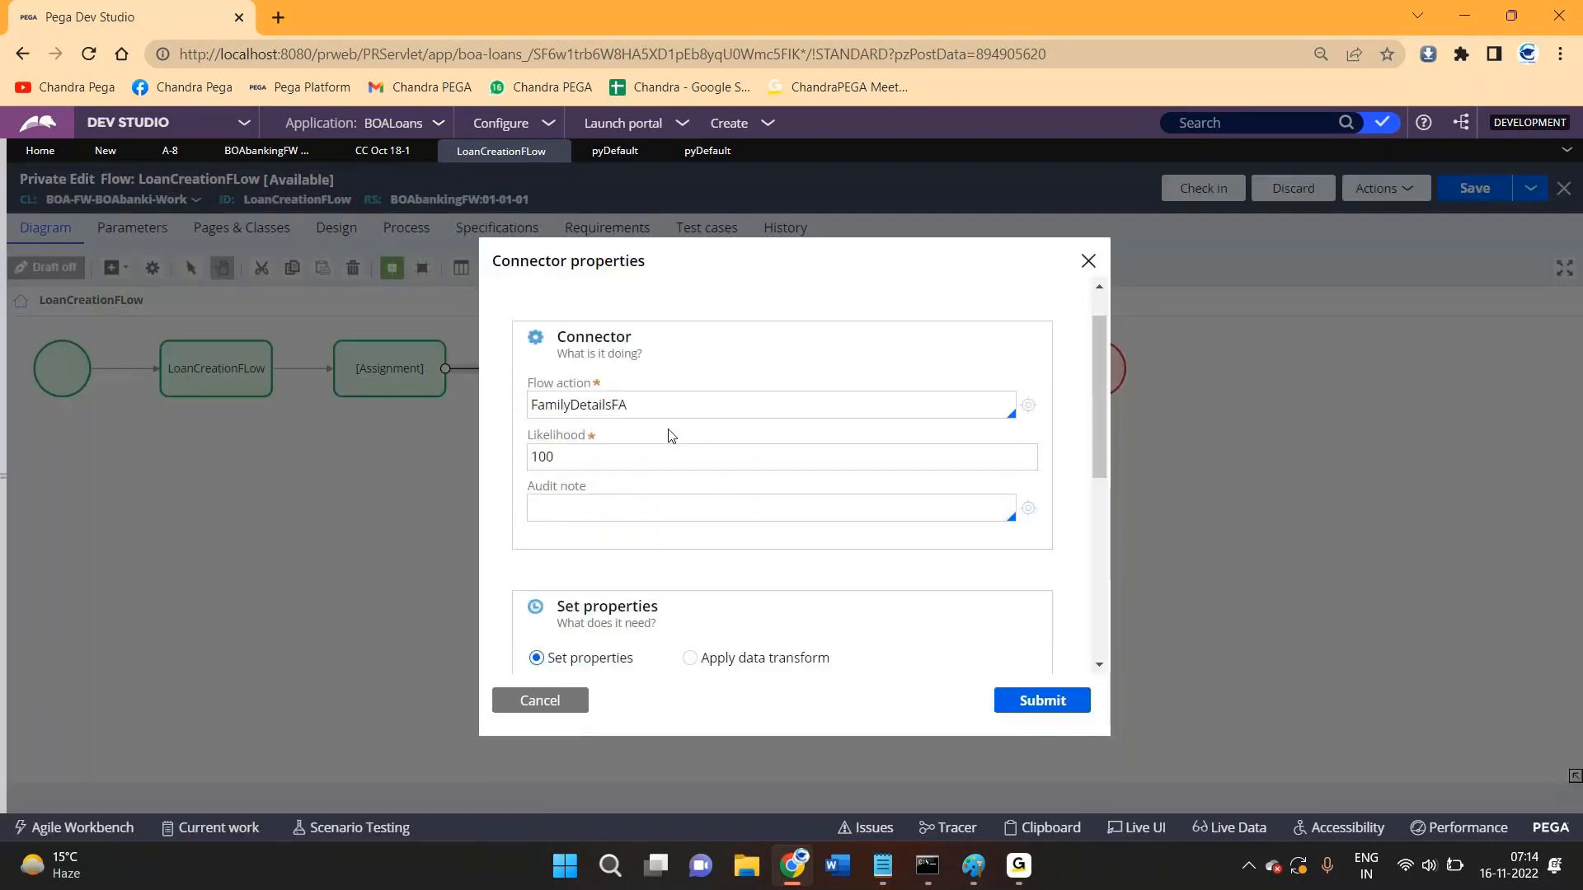
left_click_drag(575, 456, 780, 553)
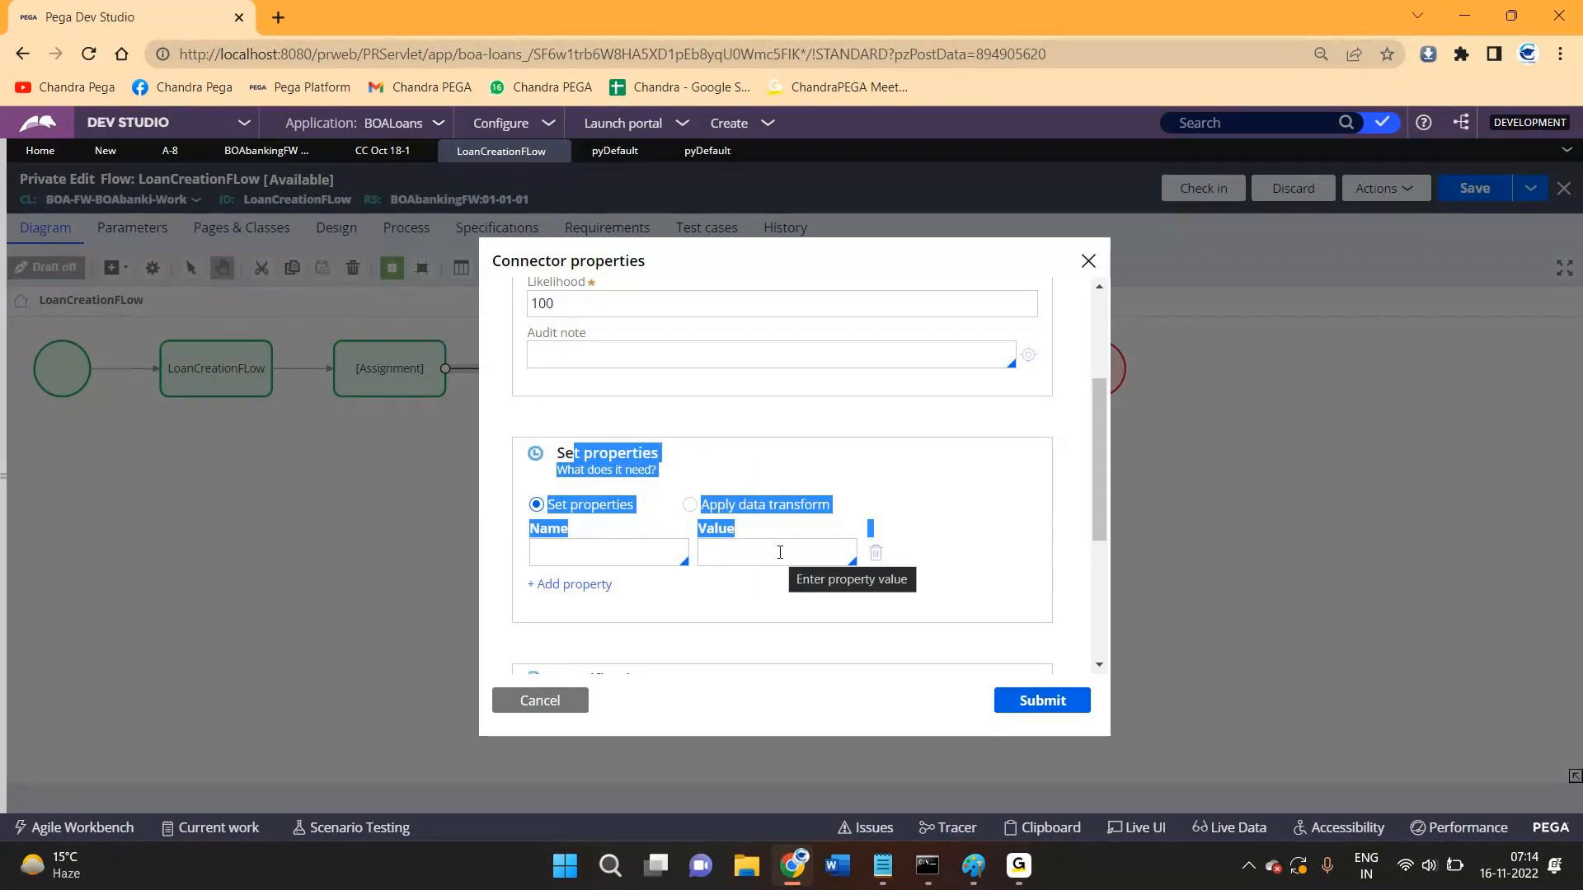
left_click(550, 698)
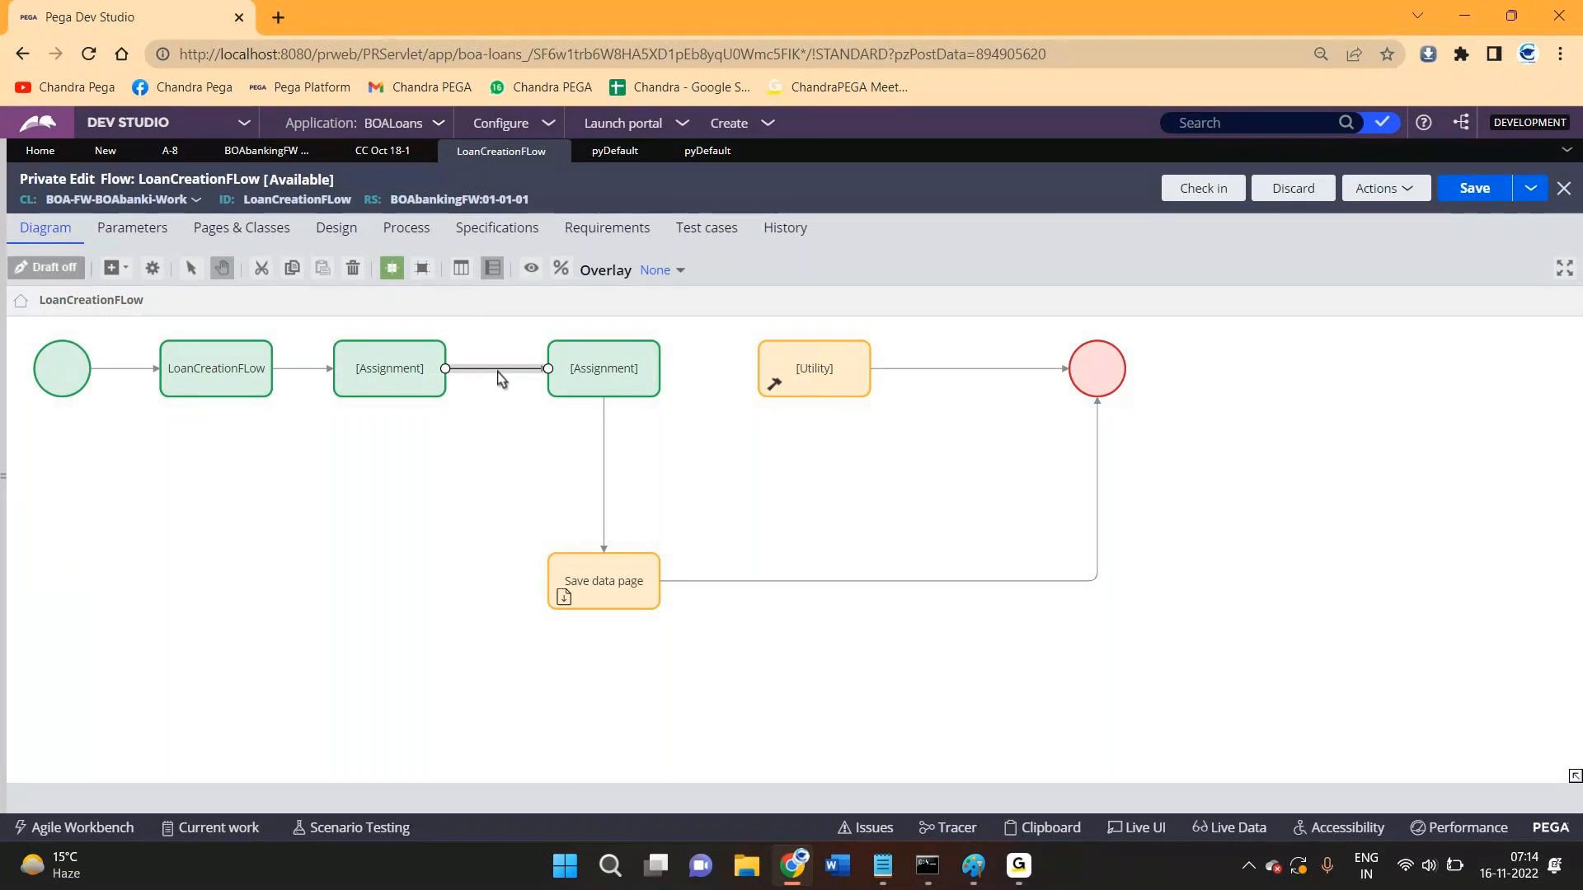
- Open the second Assignment step's properties and expand its Assignment details
left_click(398, 371)
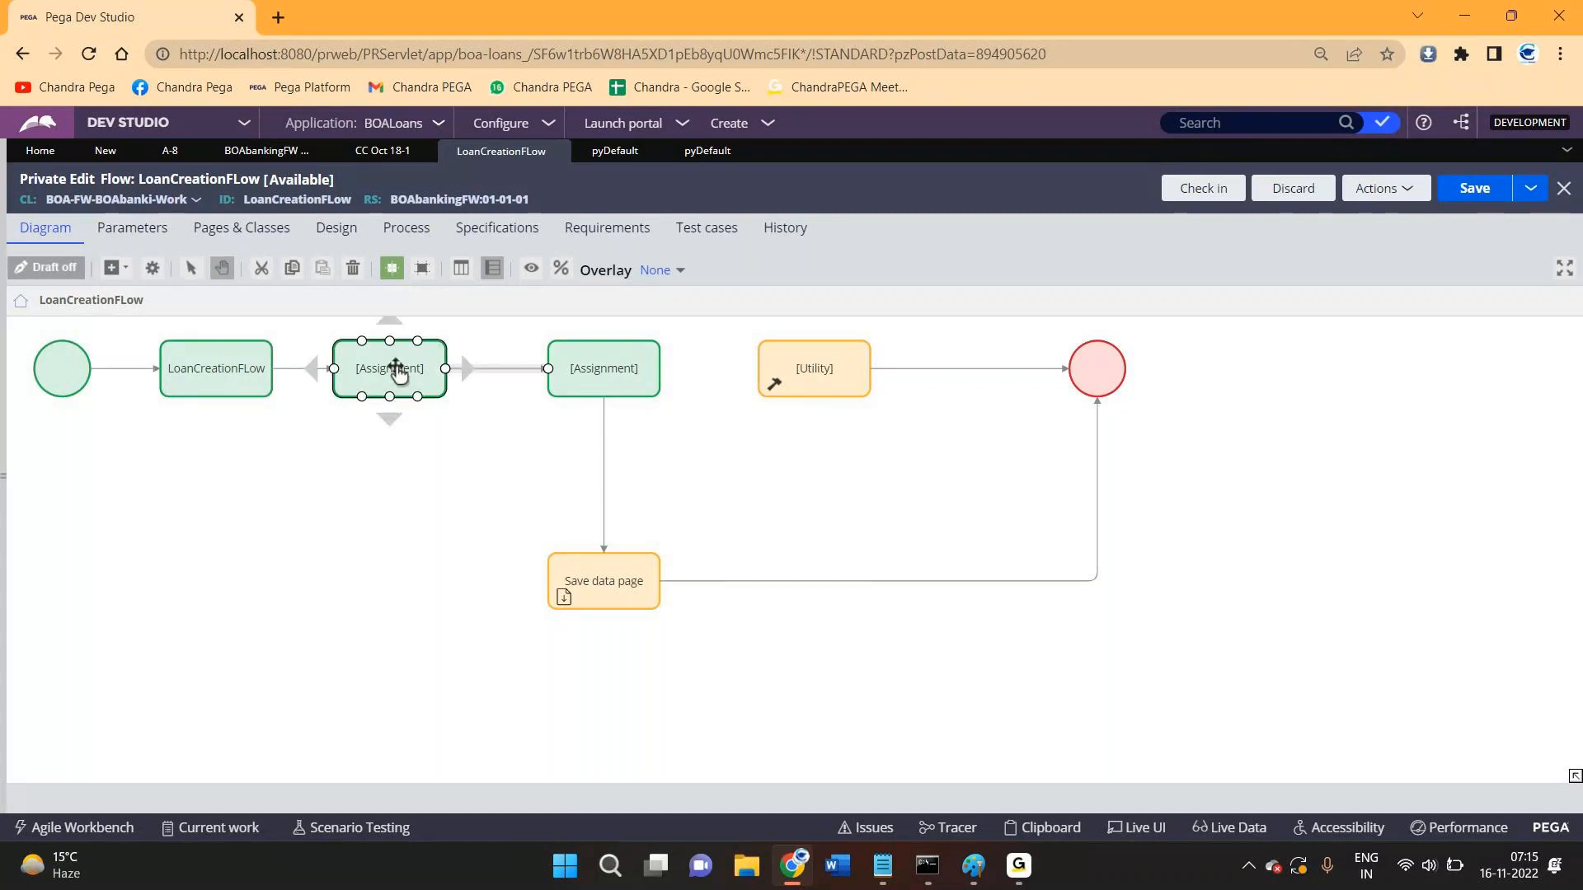
left_click(603, 362)
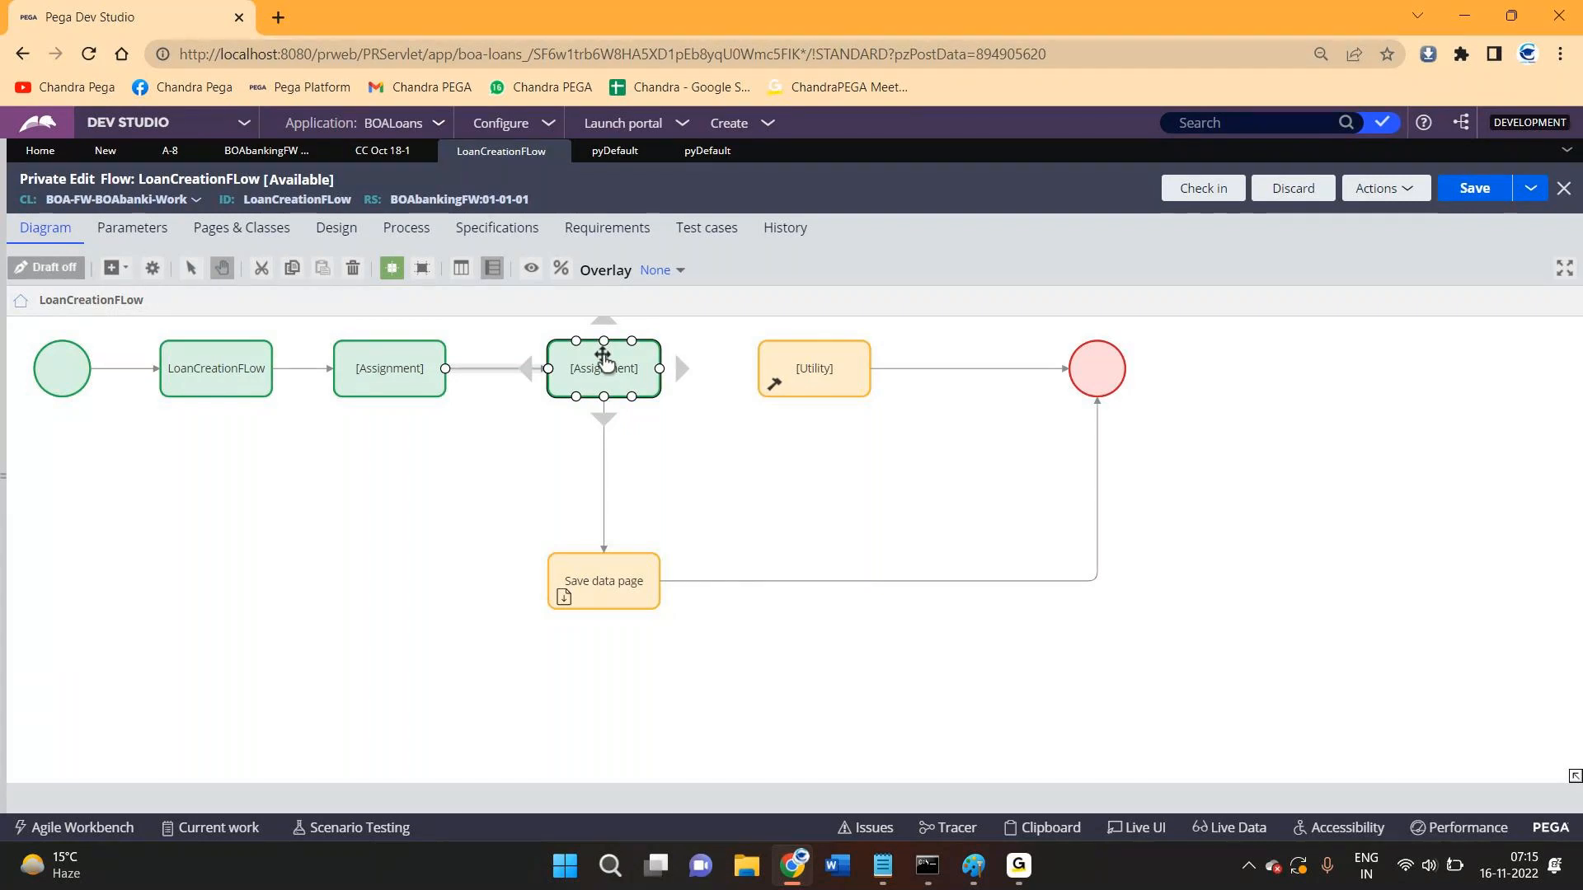
double_click(585, 354)
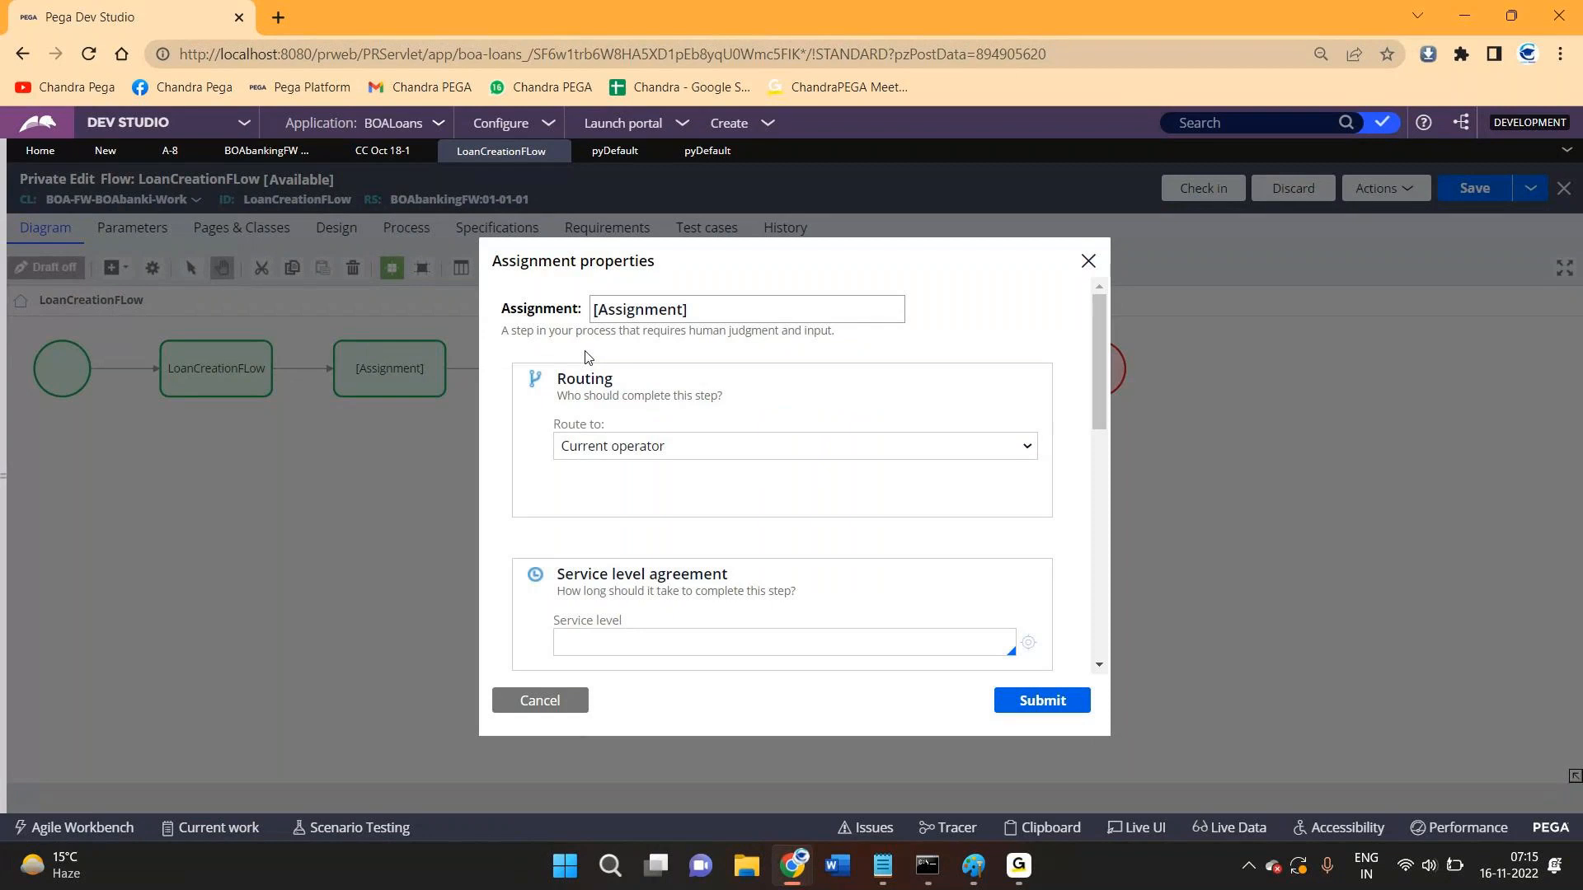
scroll(753, 487, "down", 4)
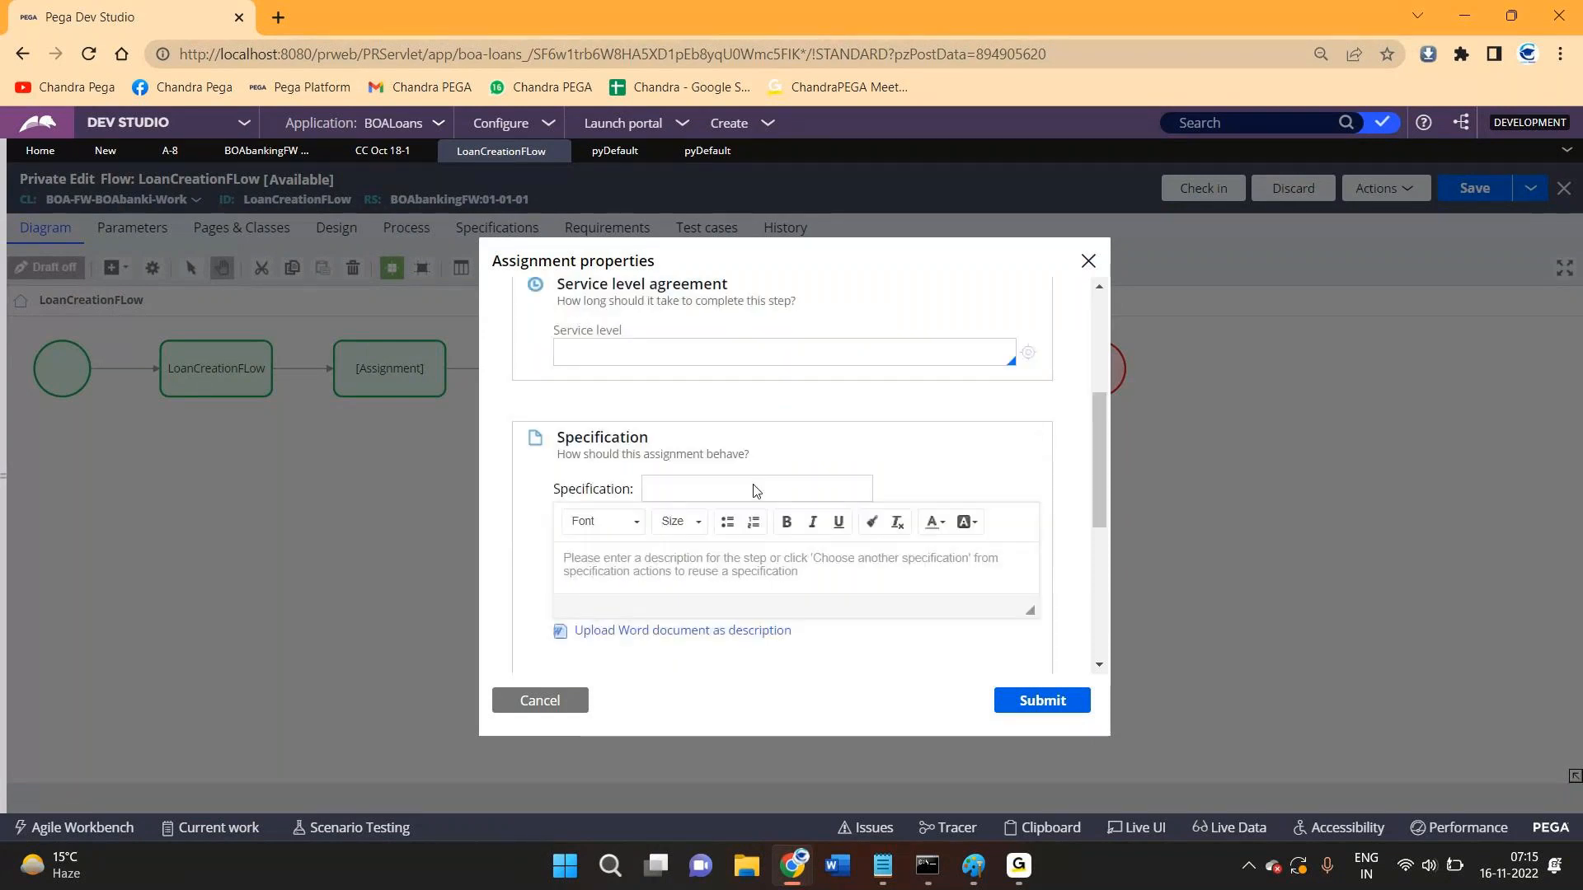
scroll(753, 487, "down", 5)
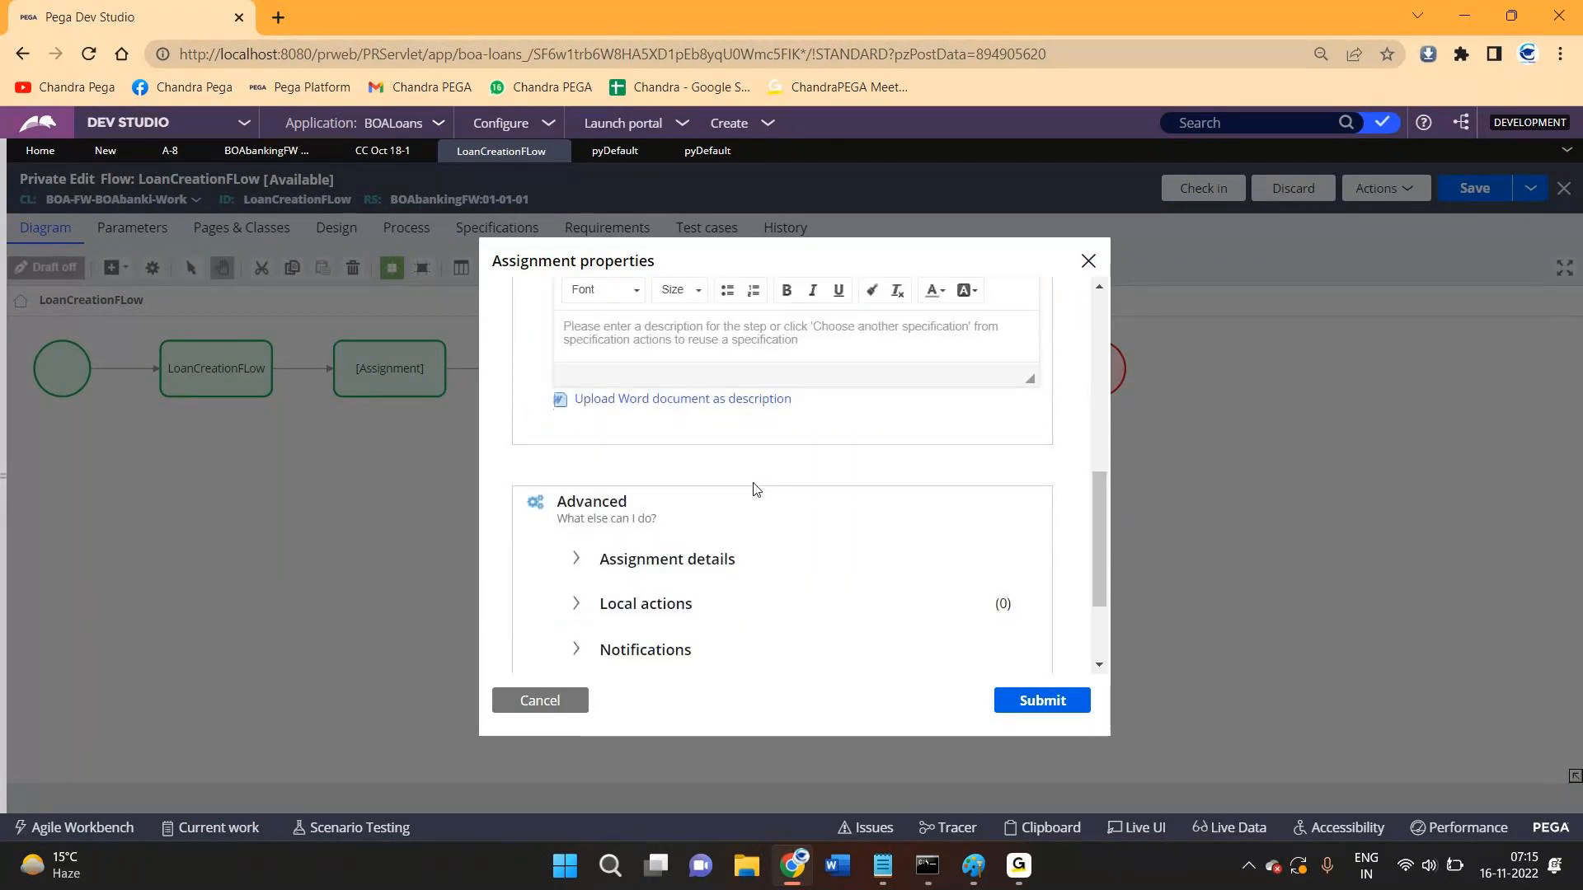
left_click(577, 416)
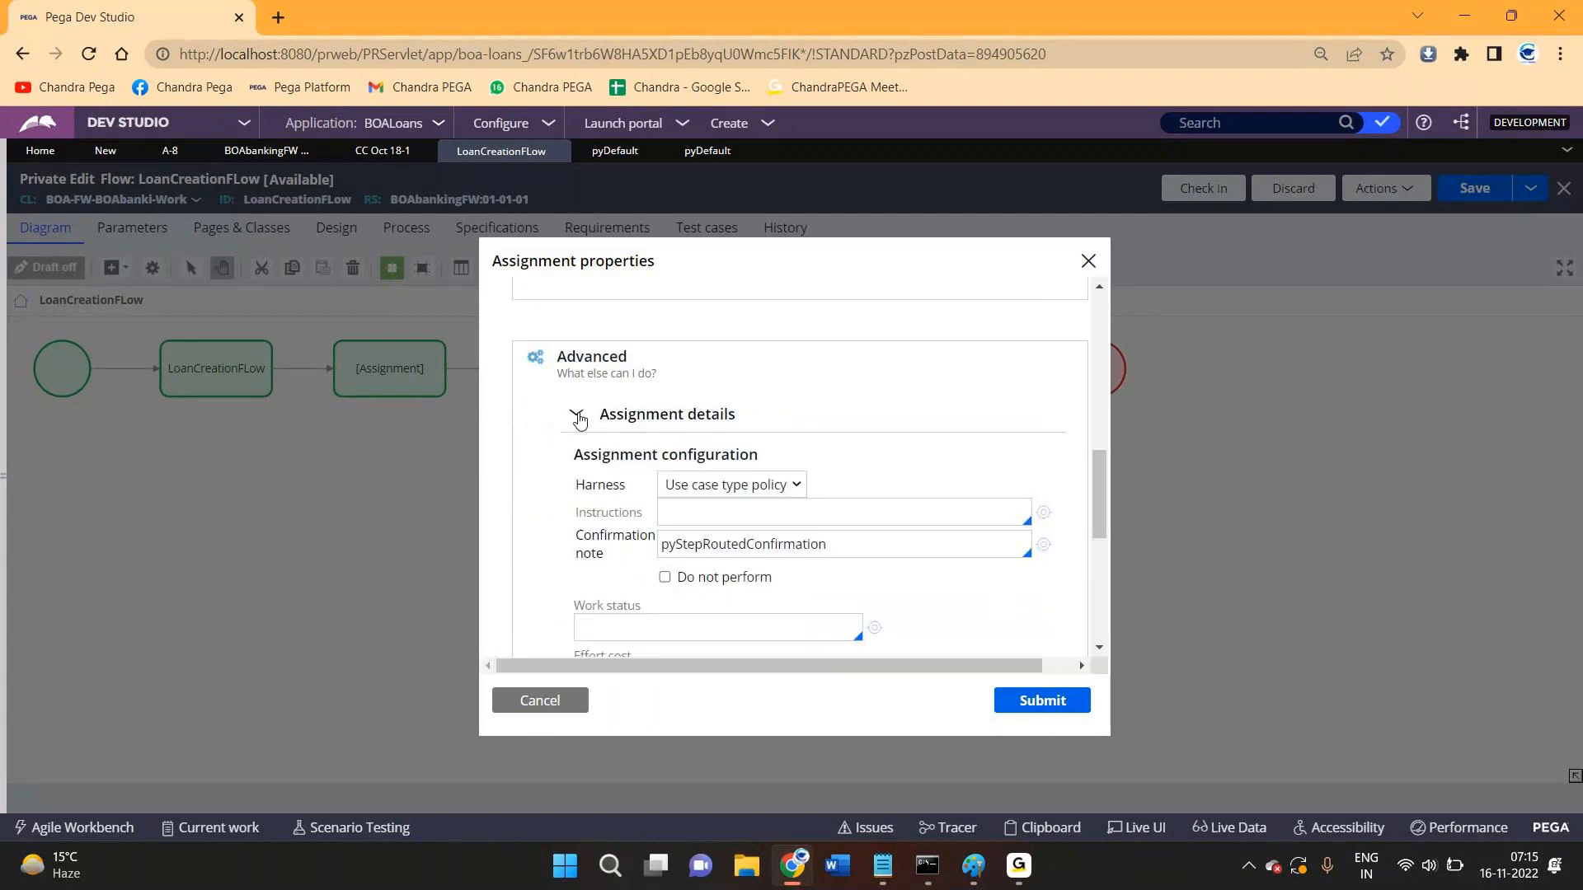
- Look at the empty Work status field, then cancel without changes
scroll(583, 417, "down", 1)
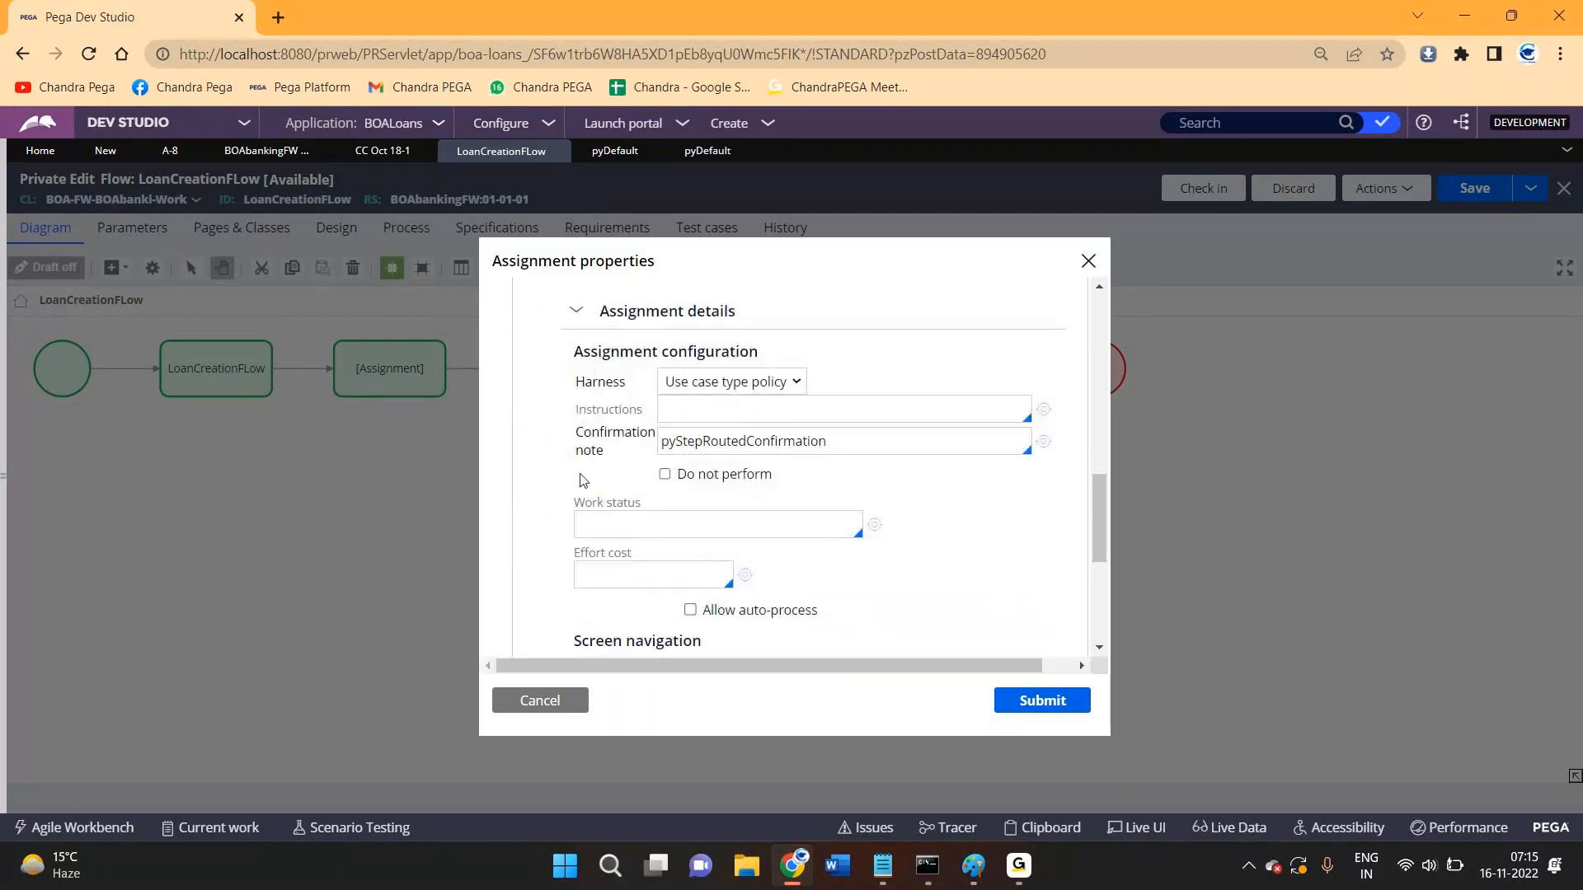
left_click_drag(573, 507, 643, 513)
scroll(652, 495, "down", 1)
left_click(663, 419)
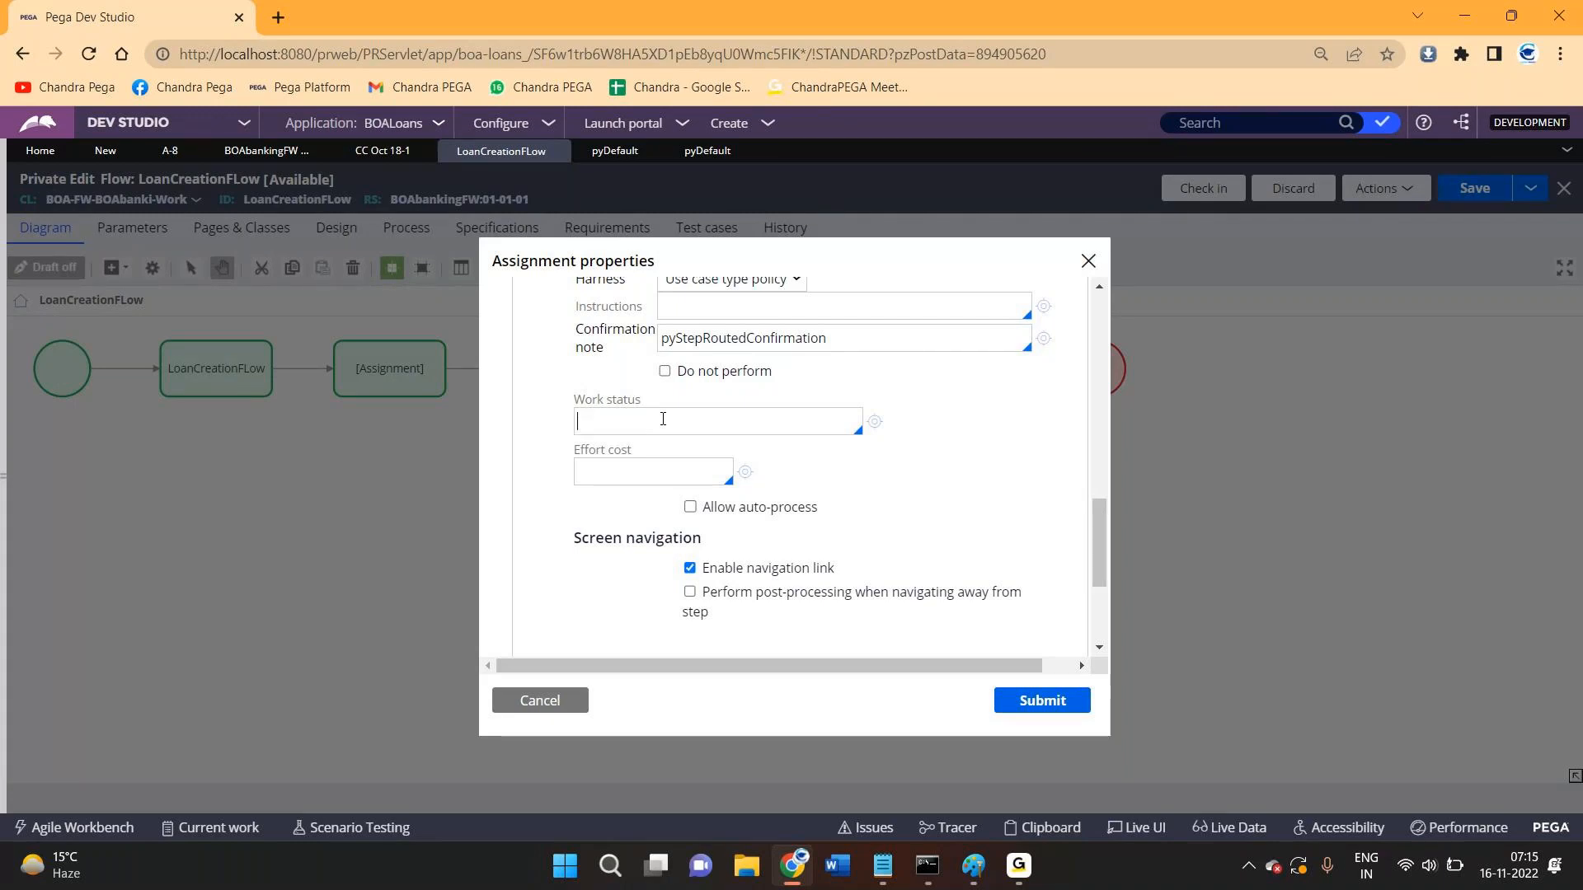
left_click(514, 692)
- Open LoanCreationFLow's Assignment details, type junk into Work status, then delete it
double_click(231, 354)
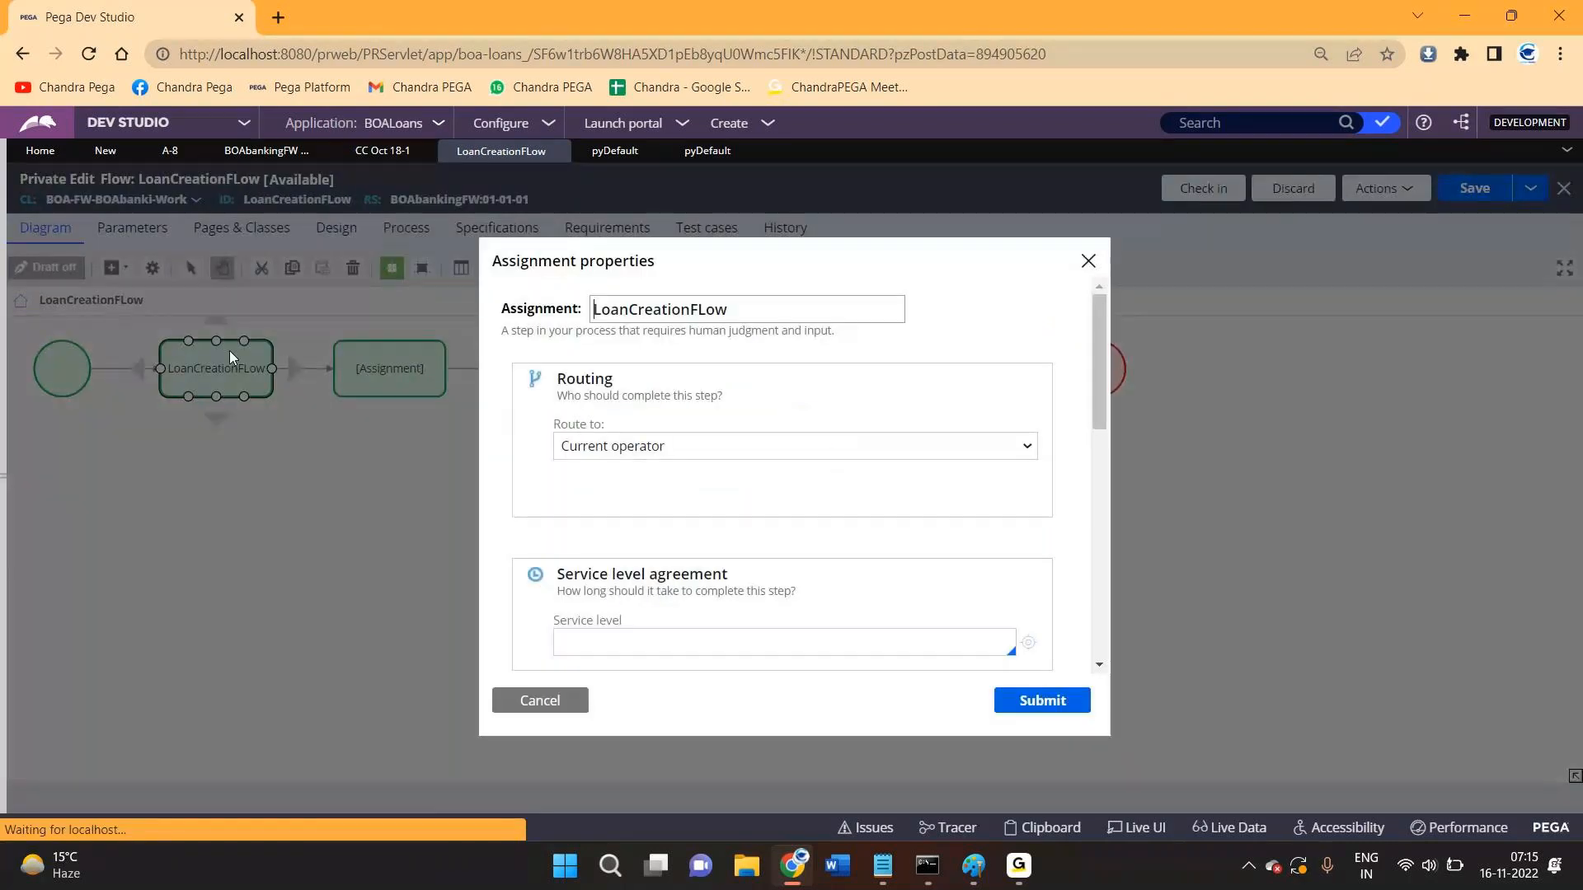
scroll(643, 458, "down", 5)
left_click(643, 458)
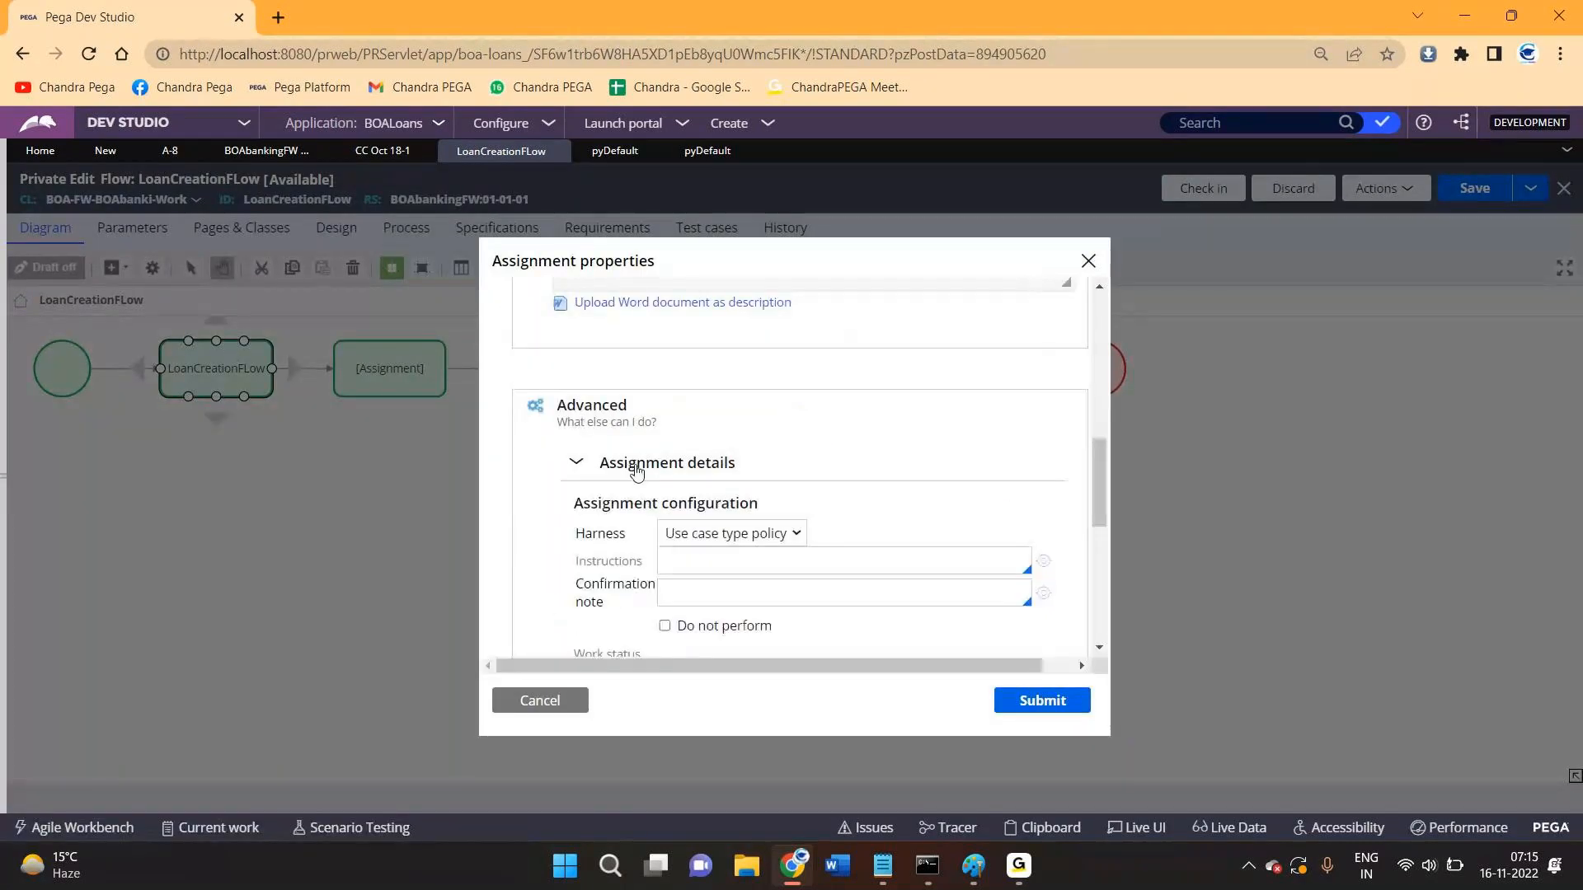
scroll(622, 588, "down", 1)
scroll(660, 557, "down", 1)
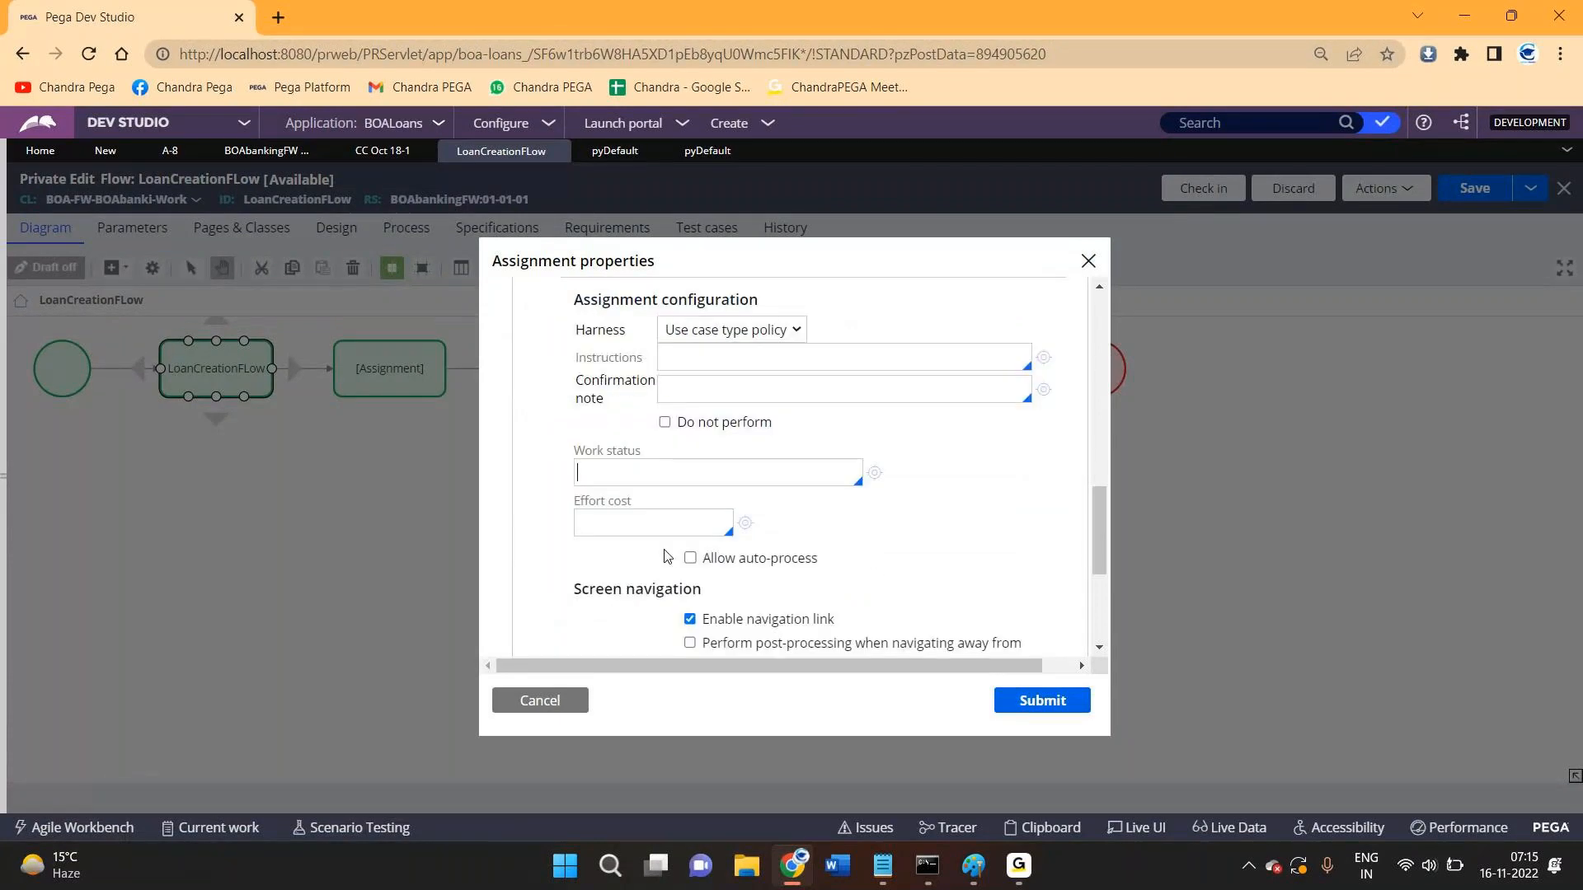
scroll(705, 361, "down", 1)
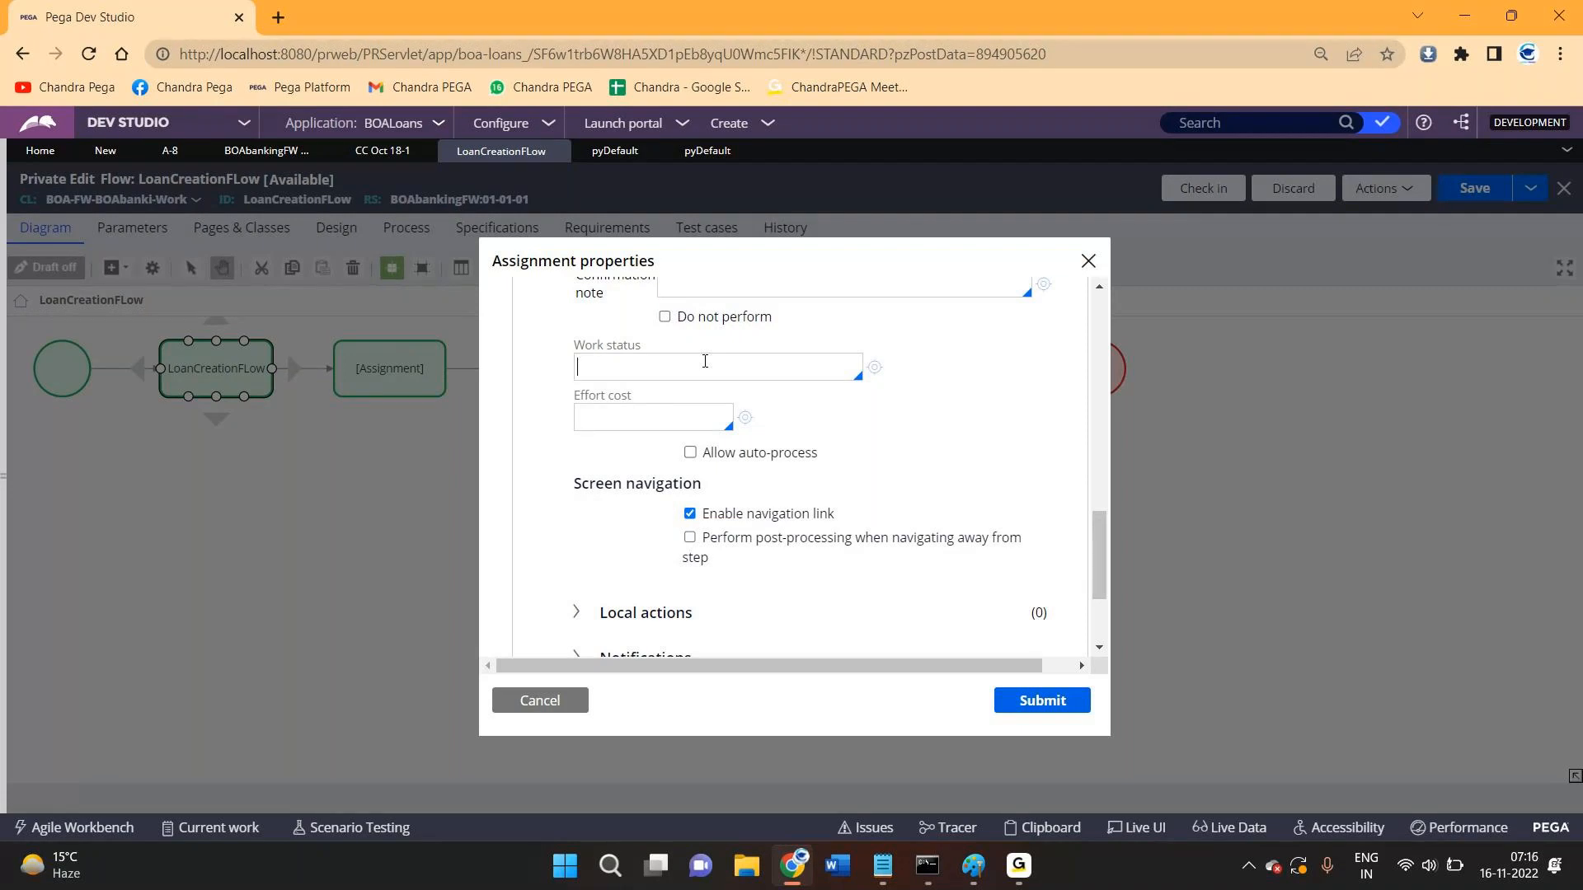
type("bvvyghgvghb")
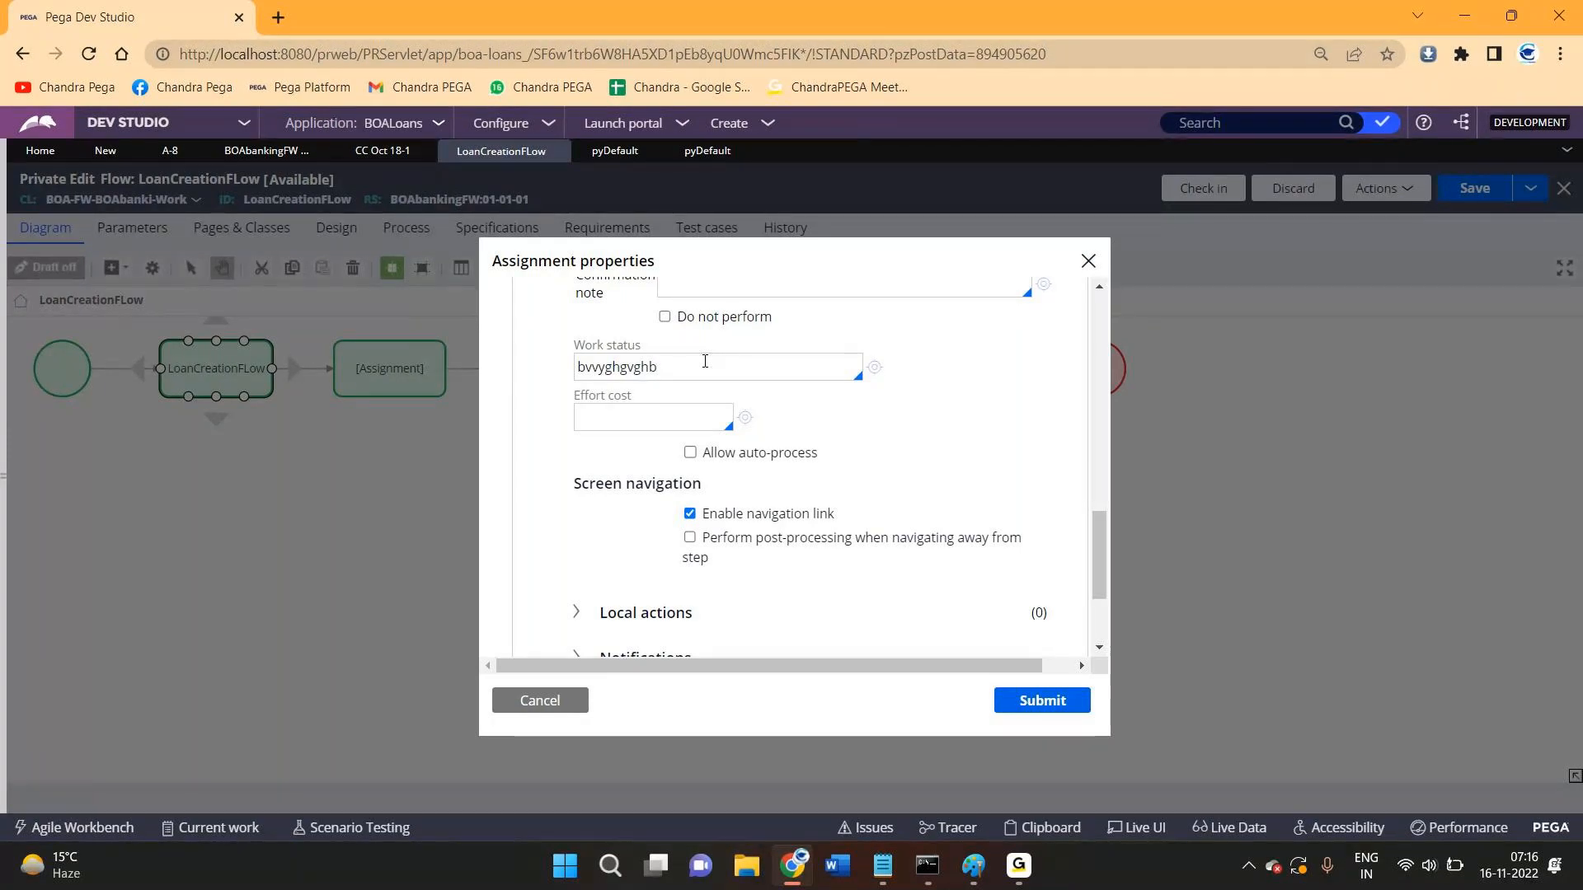
key("BackSpace")
key("BackSpace")
key("BackSpace")
key("BackSpace")
key("BackSpace")
key("BackSpace")
key("BackSpace")
key("BackSpace")
key("BackSpace")
key("BackSpace")
key("BackSpace")
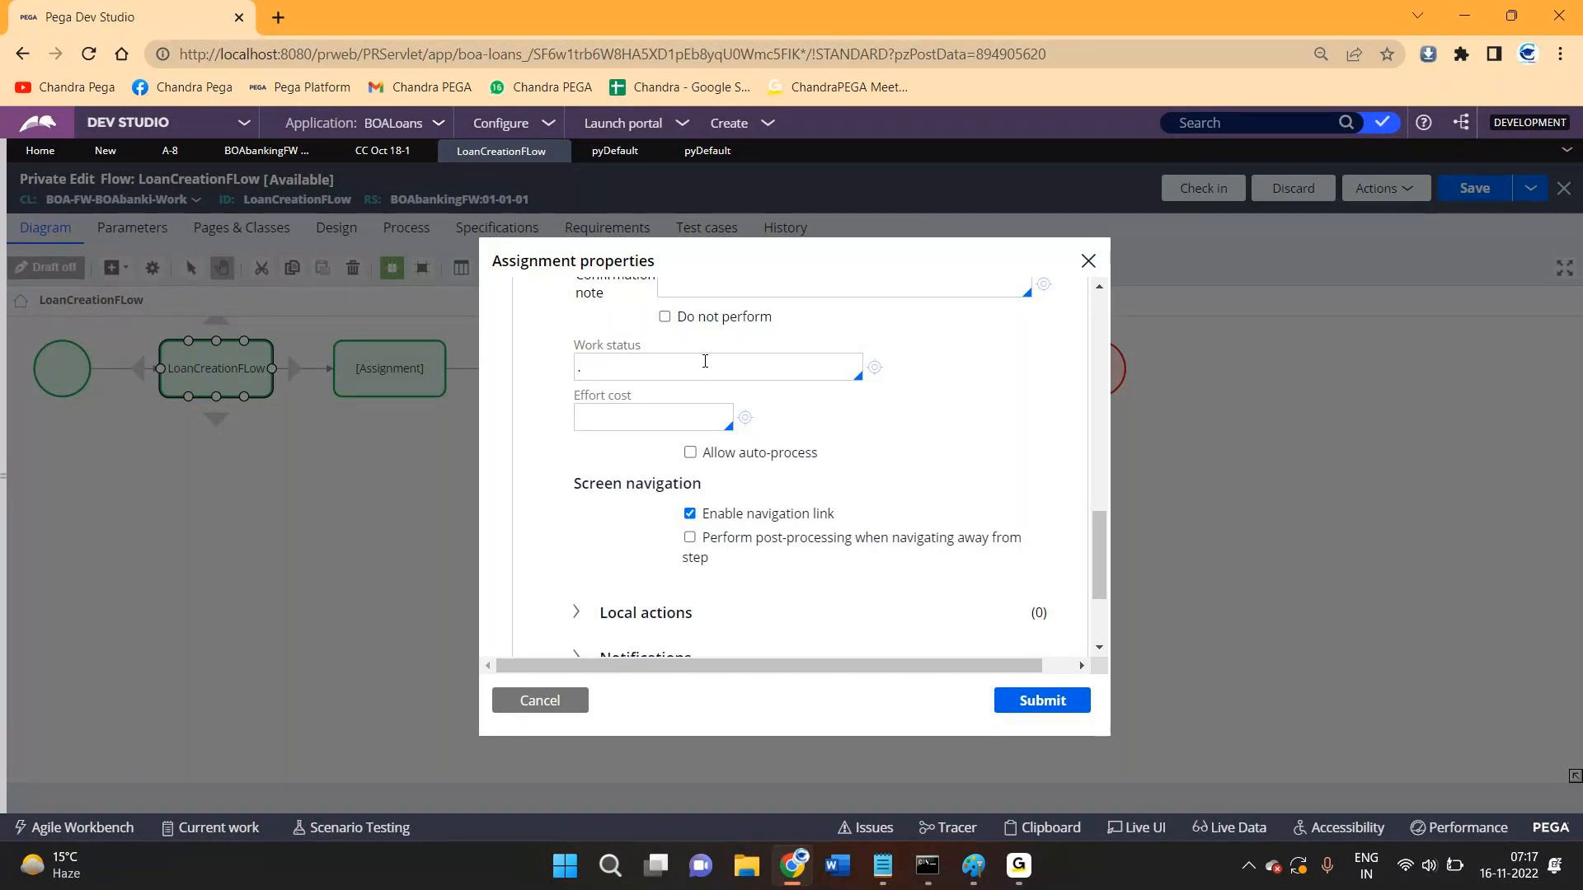
- Return to the browser and open the Work status list
left_click(1440, 141)
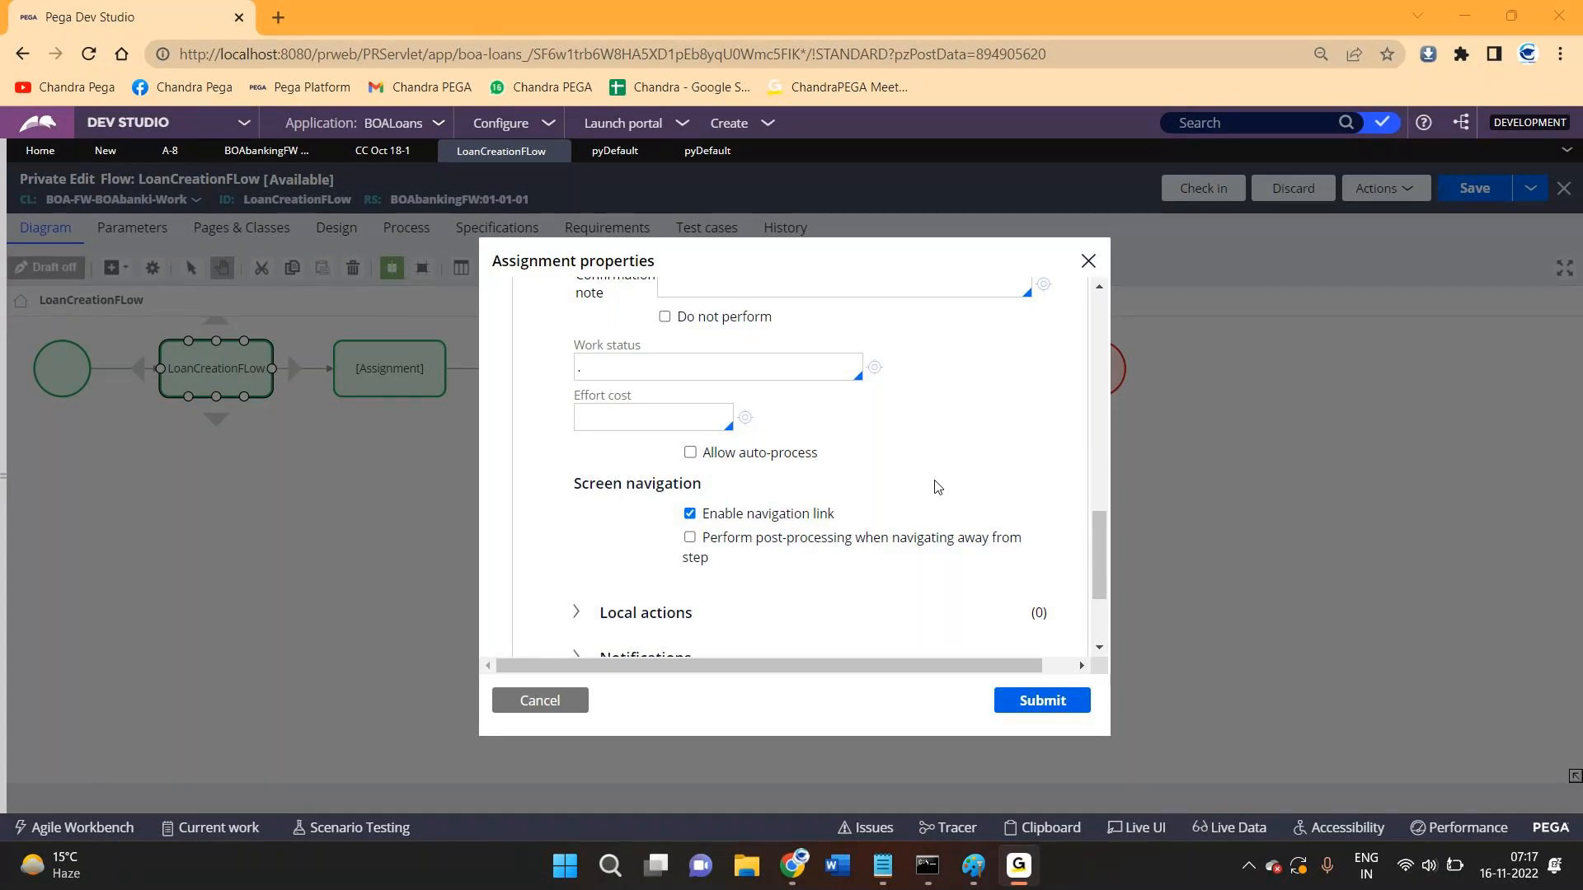
left_click(1473, 20)
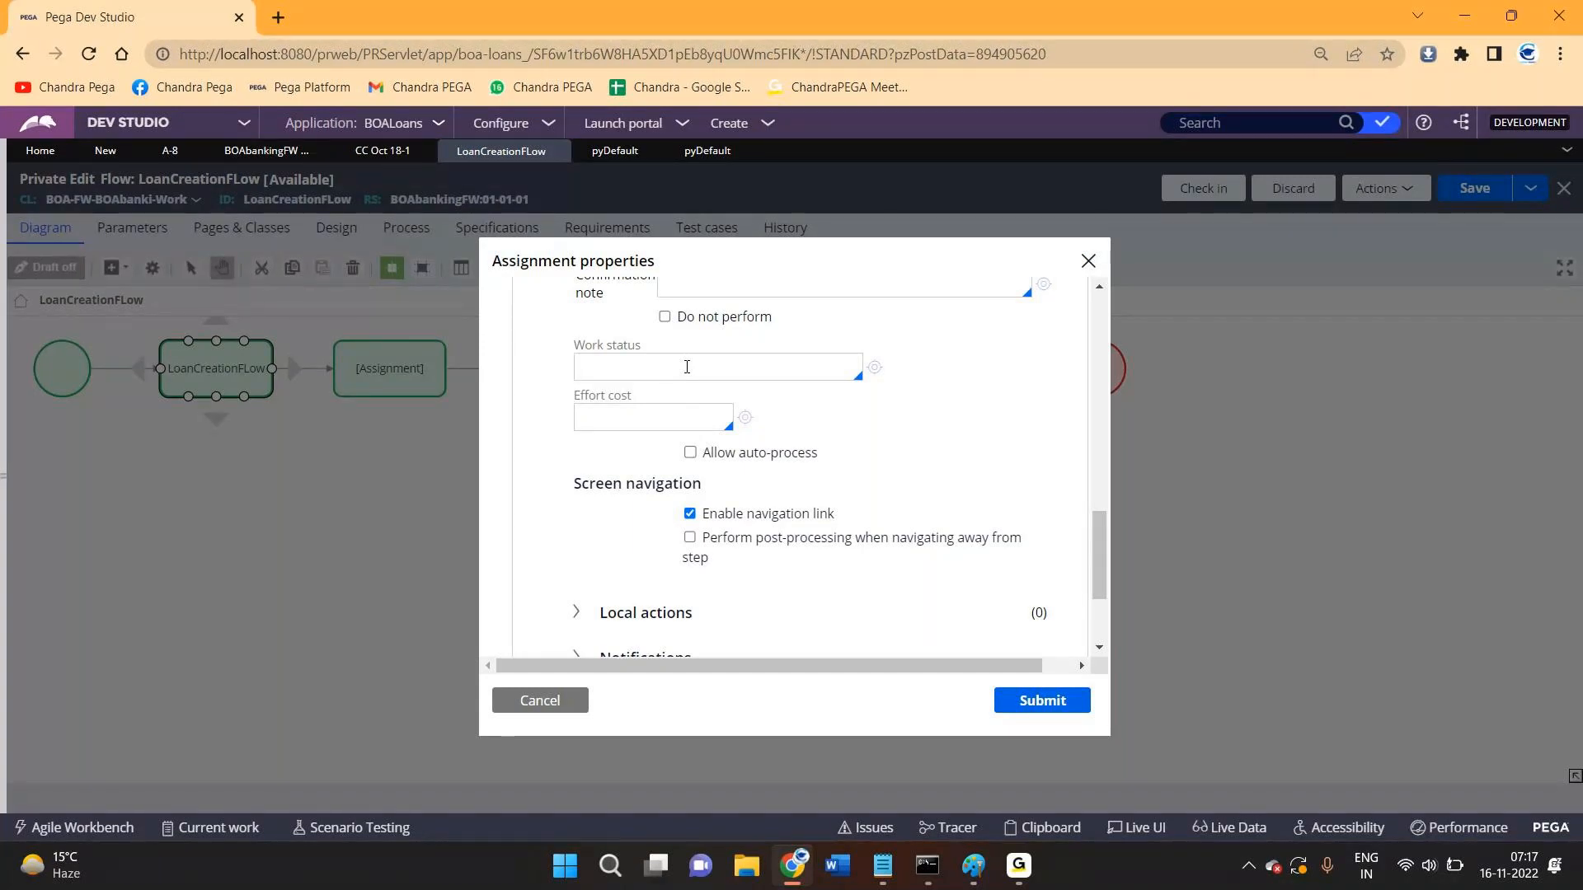
left_click(687, 367)
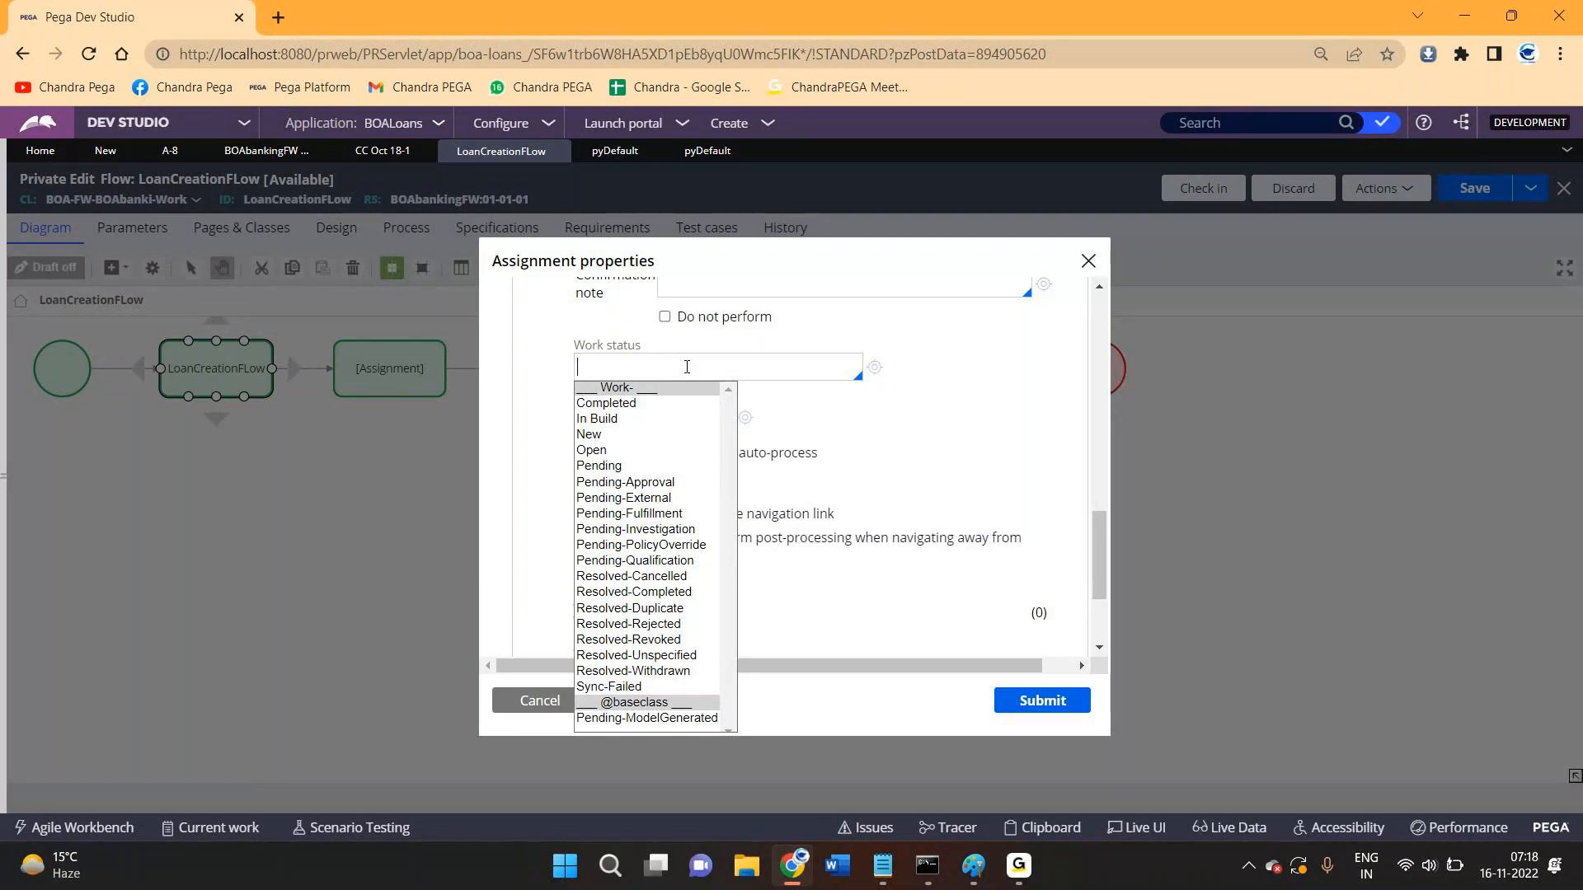
- Choose Pending-Approval as the Work status, submit the assignment, and save the flow
key("Down")
key("Down")
key("Down")
key("Down")
key("Down")
key("Down")
key("Down")
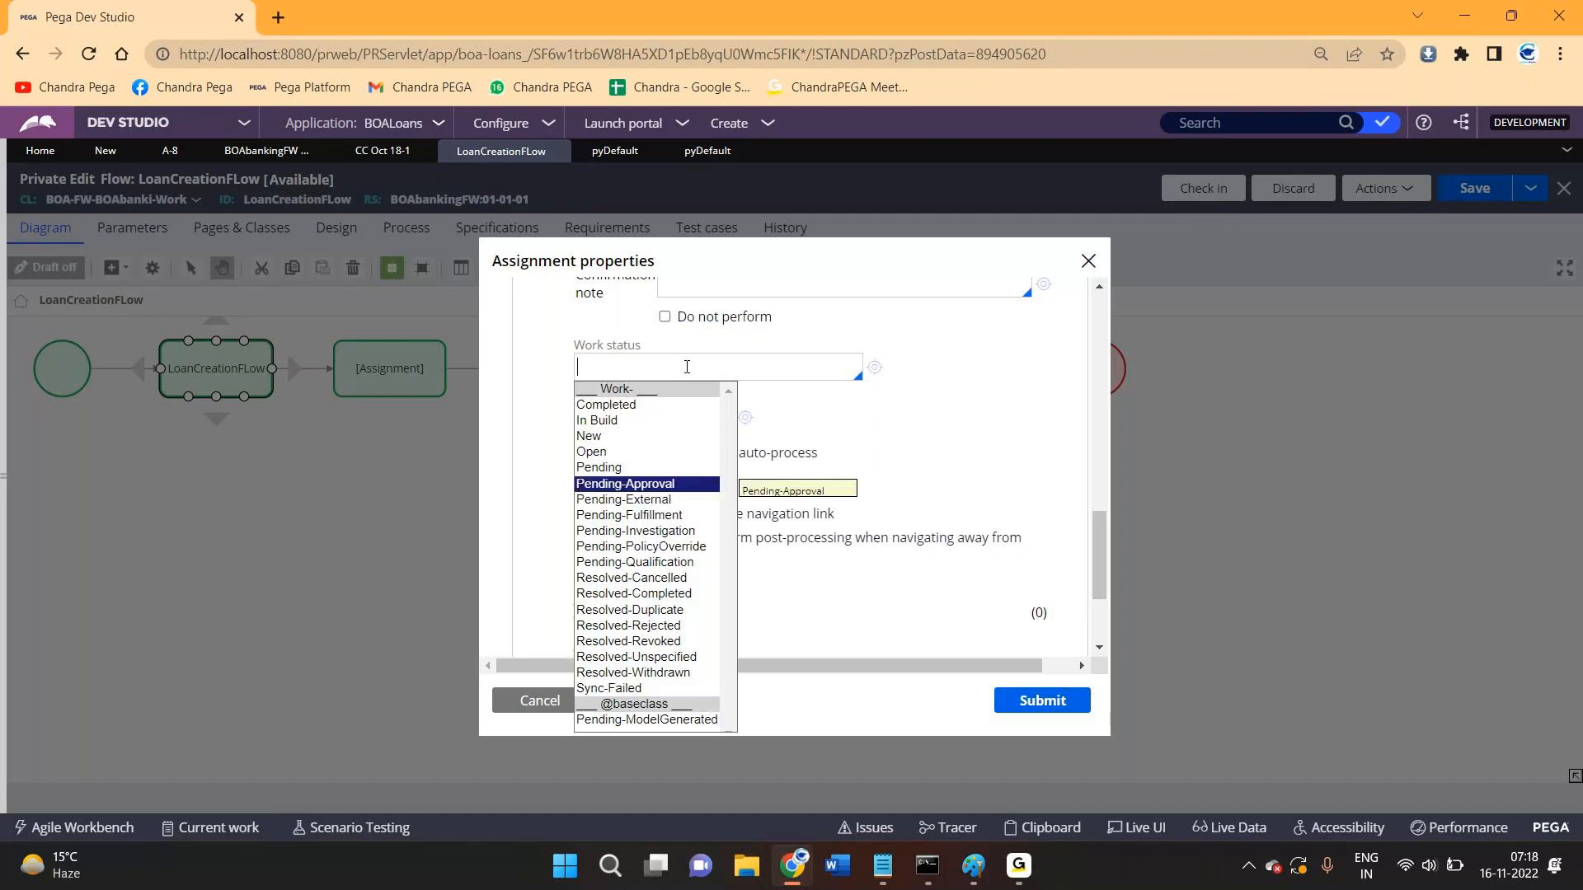
key("Up")
key("Return")
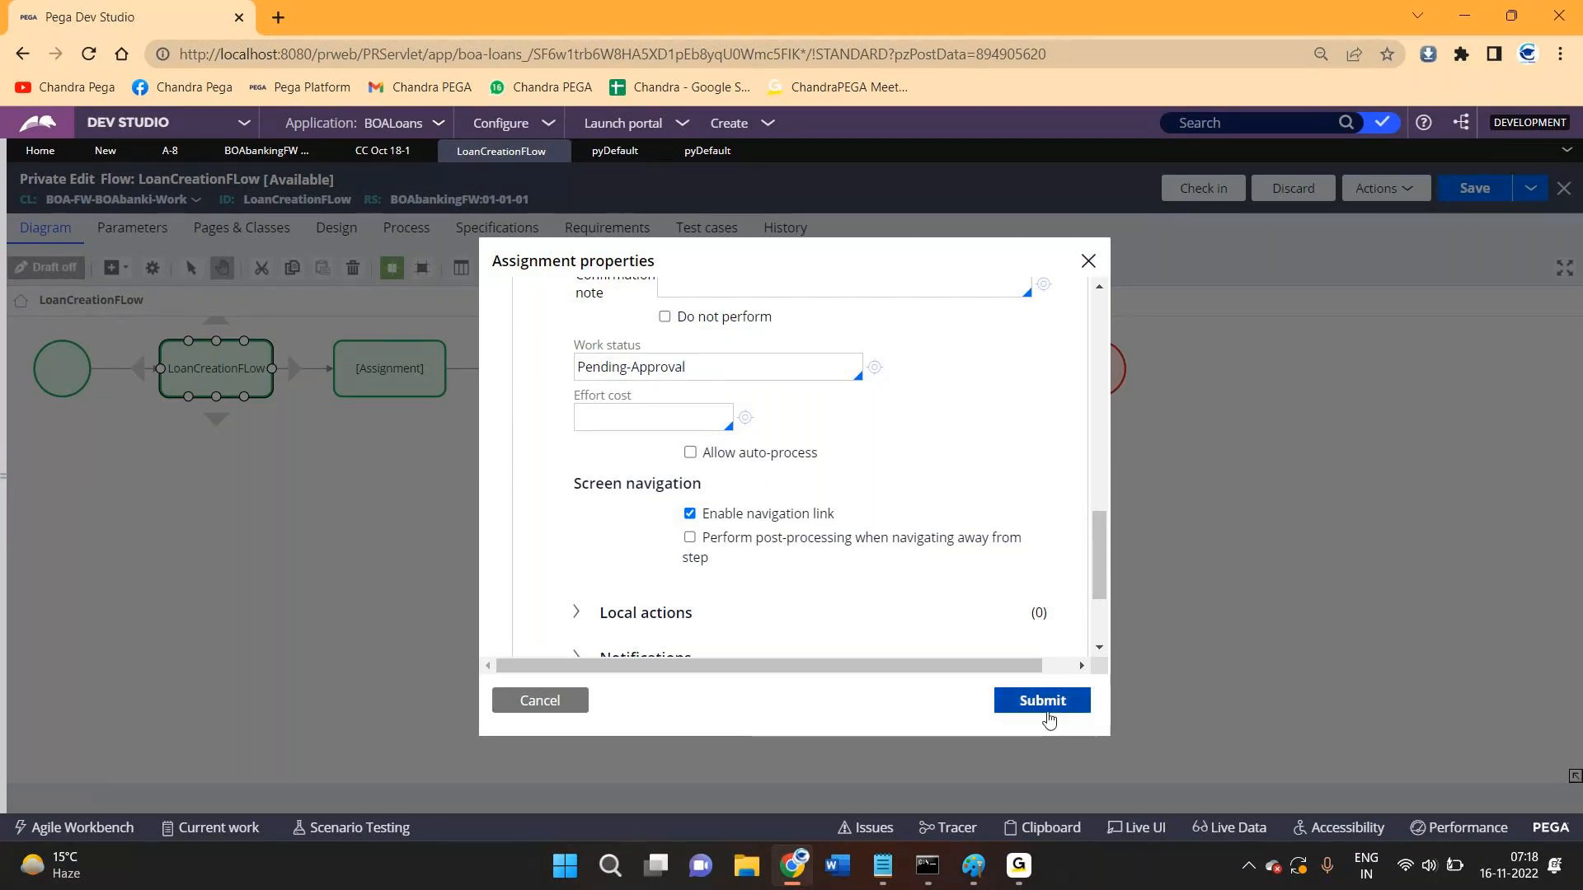
left_click(1045, 702)
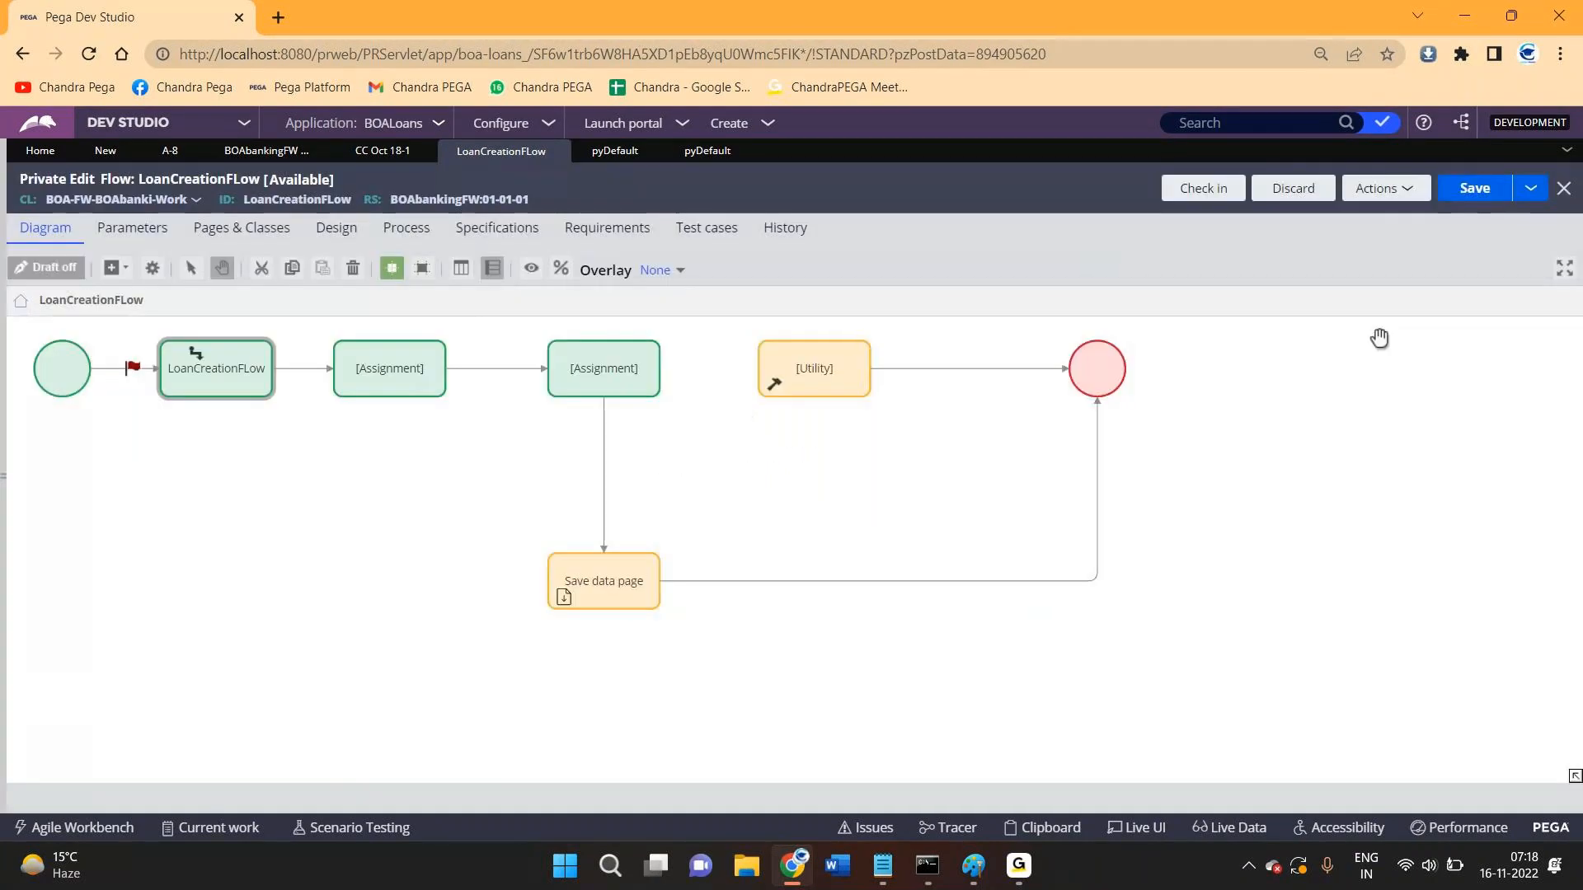
left_click(1467, 189)
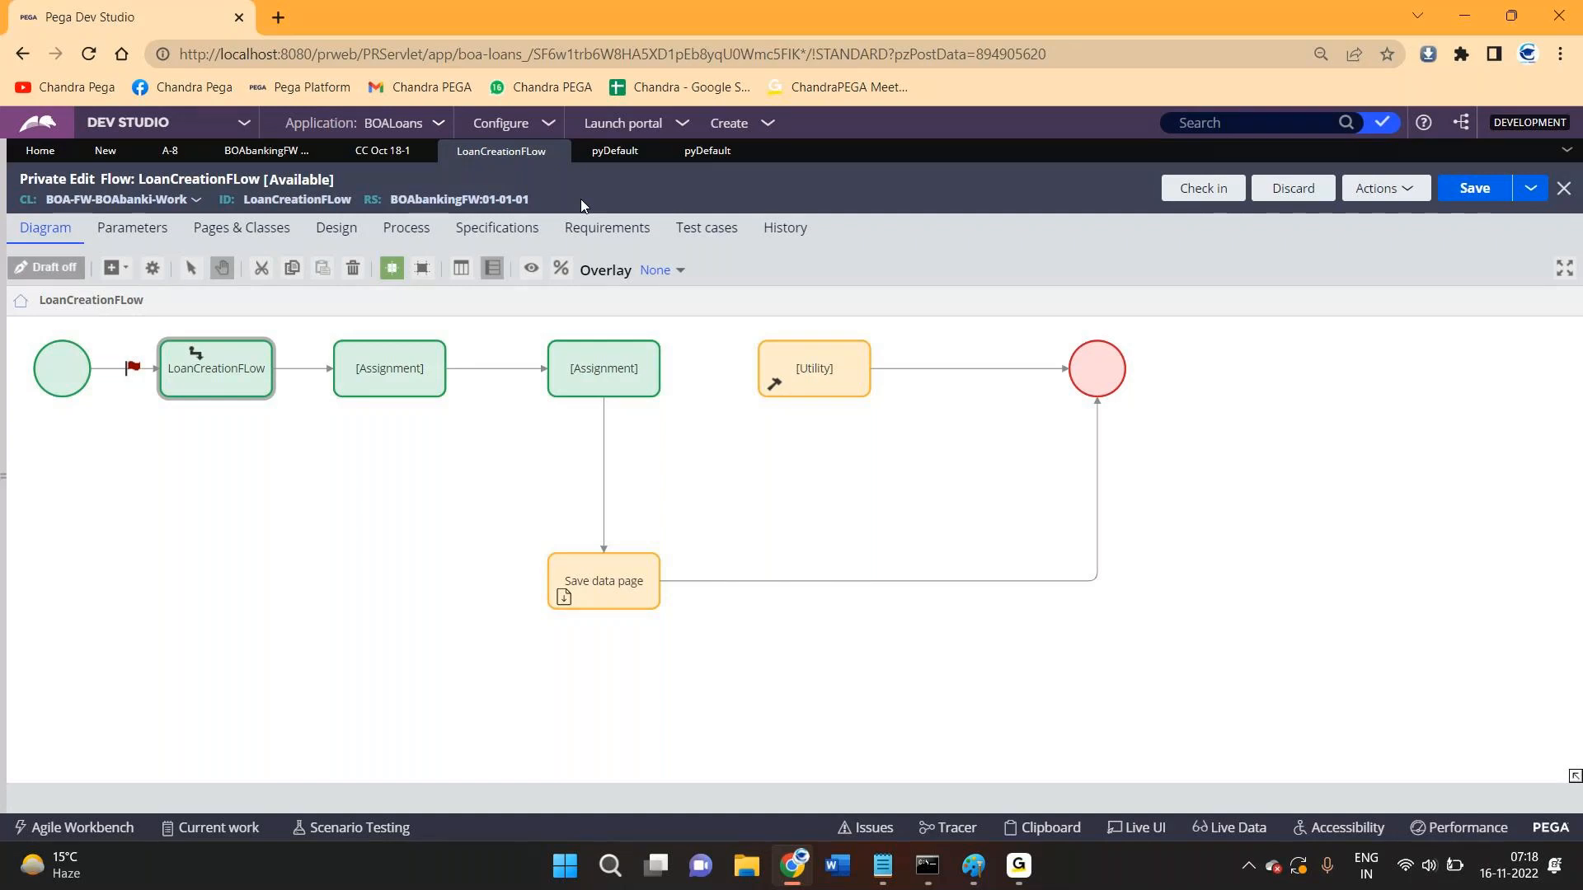
- Run the LoanCreationFLow flow from the Actions menu to create case A-9
left_click(1400, 189)
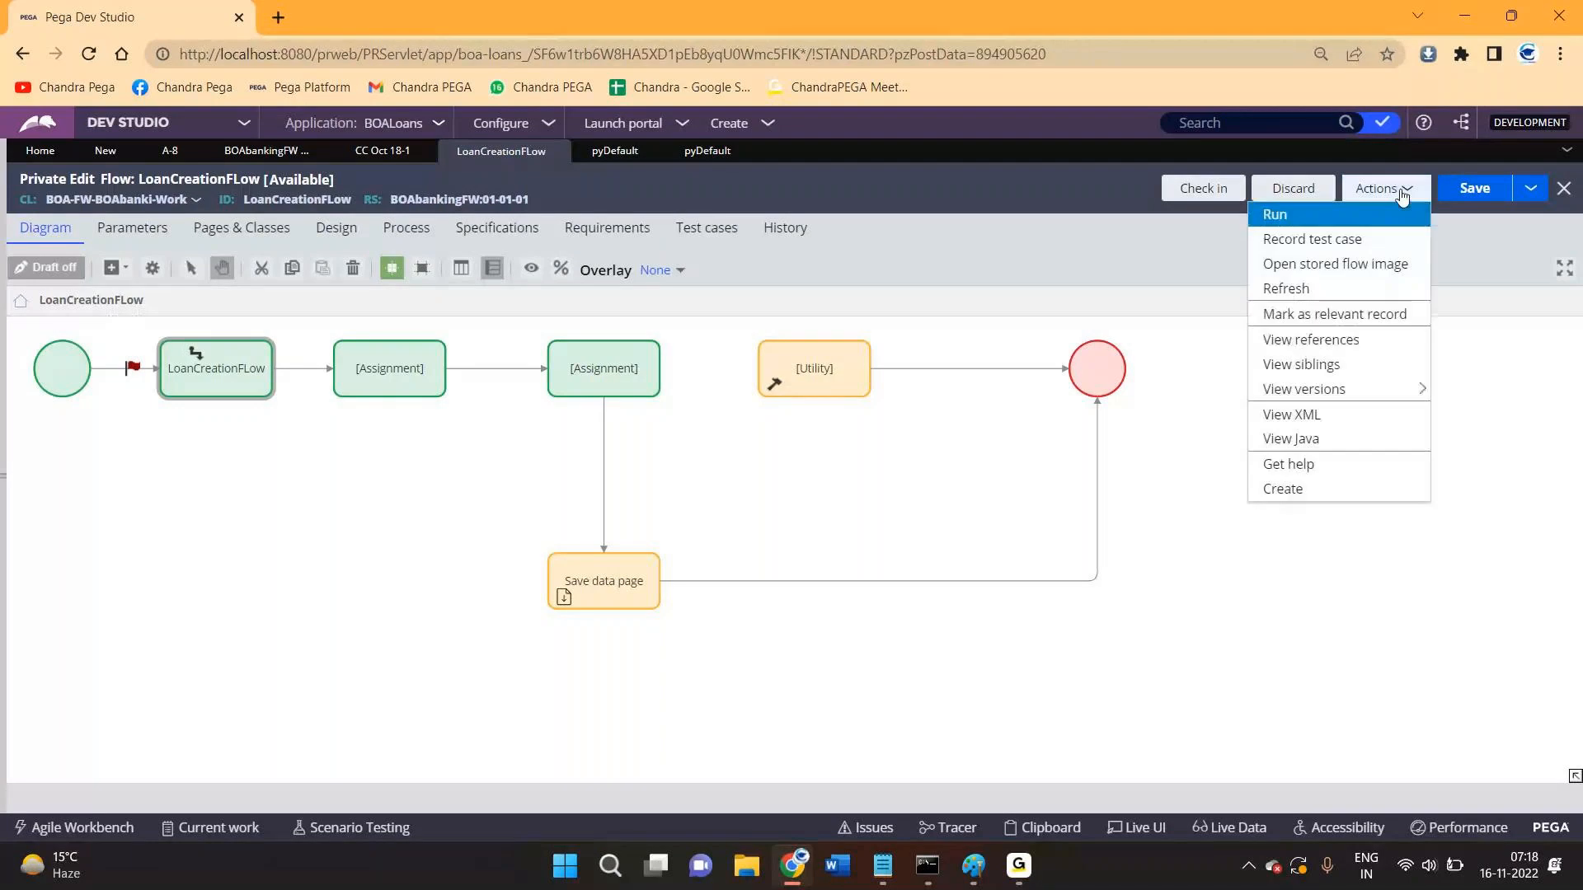
left_click(1320, 216)
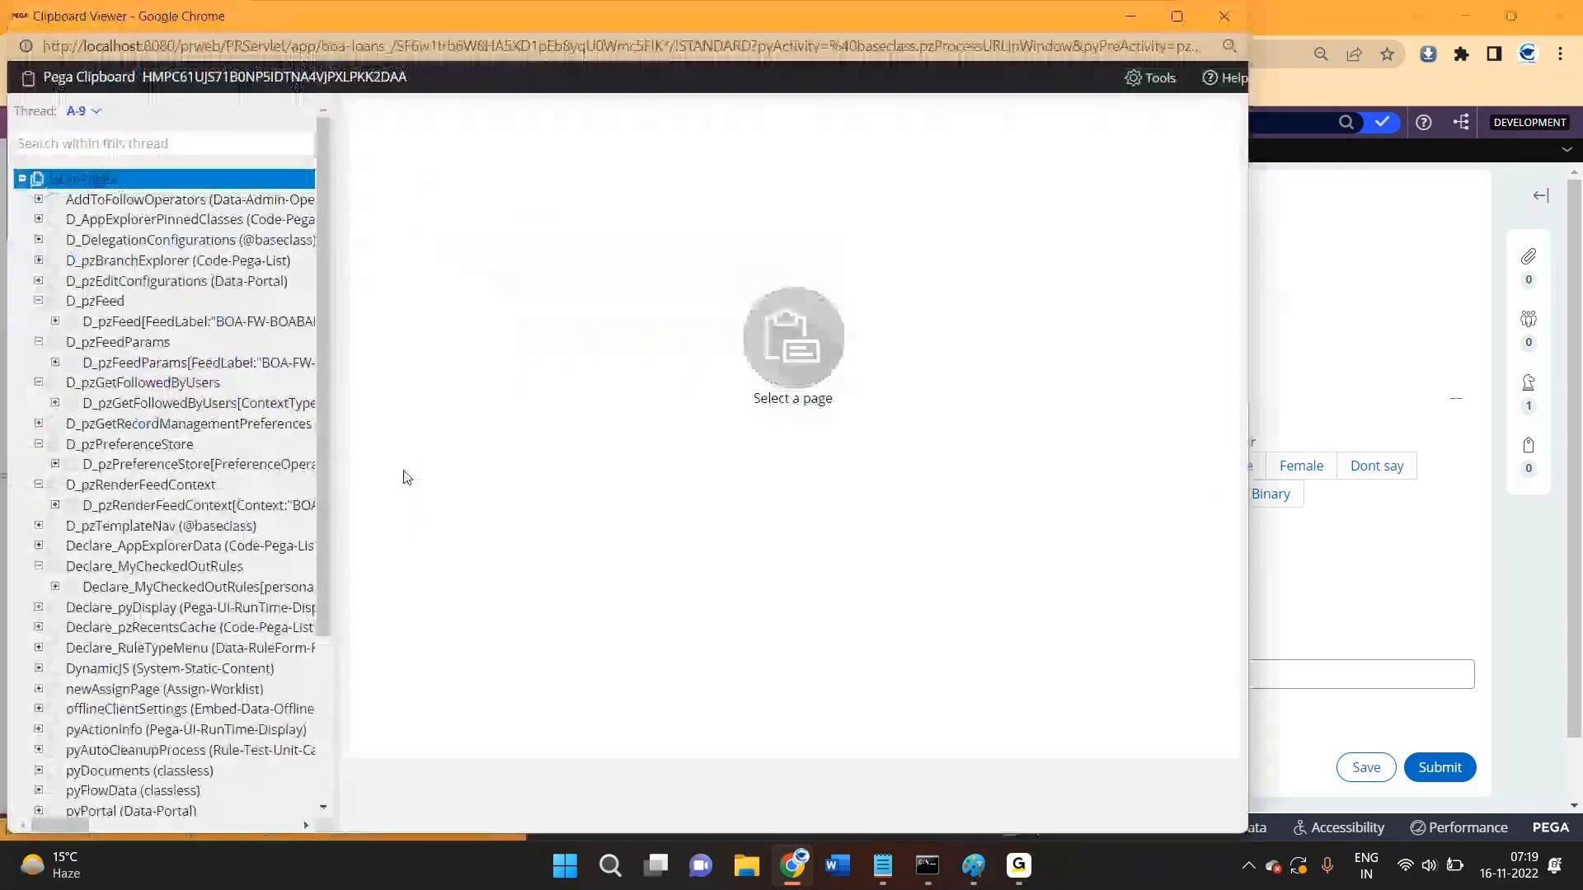
- Confirm pyWorkPage's pyStatusWork is Pending-Approval, then enter firstname fsfsdfsg on case A-9
scroll(158, 501, "down", 1)
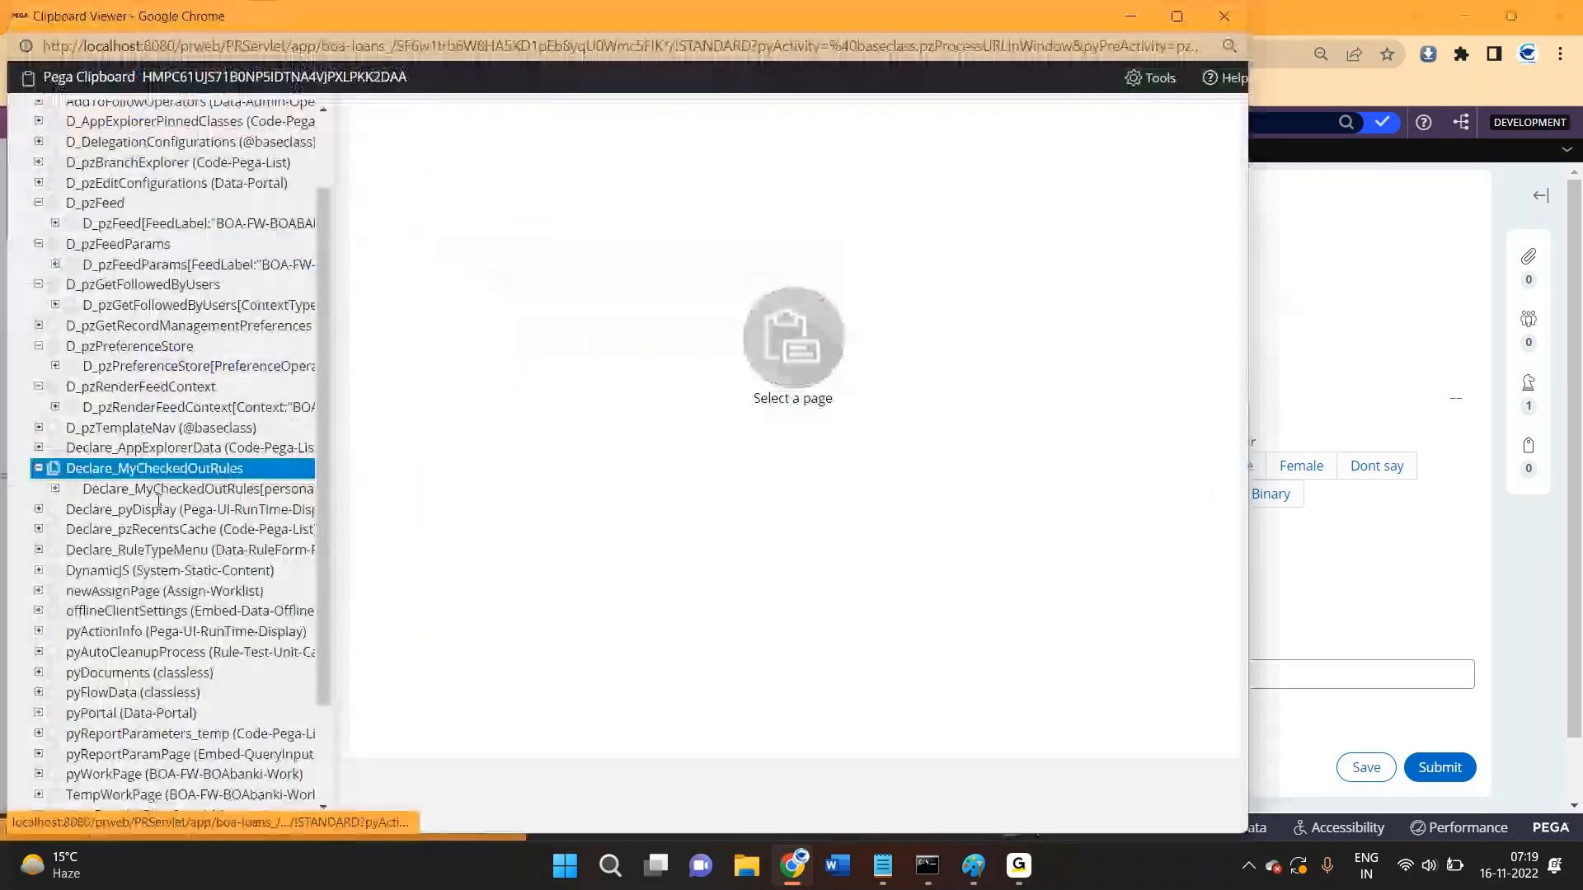
scroll(128, 569, "down", 2)
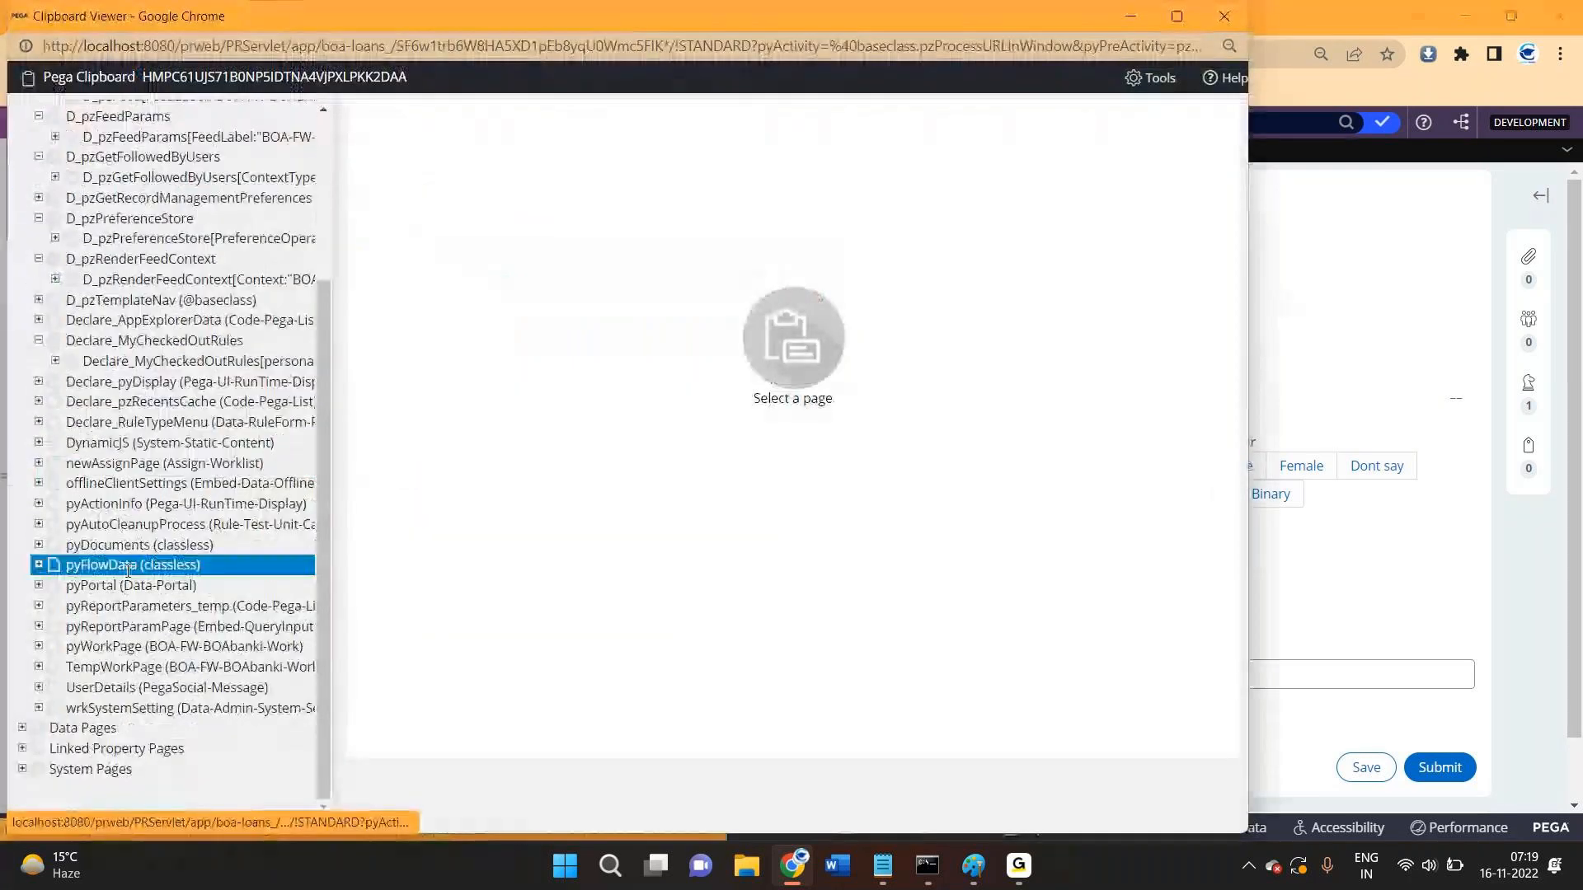
left_click(80, 645)
scroll(632, 575, "down", 10)
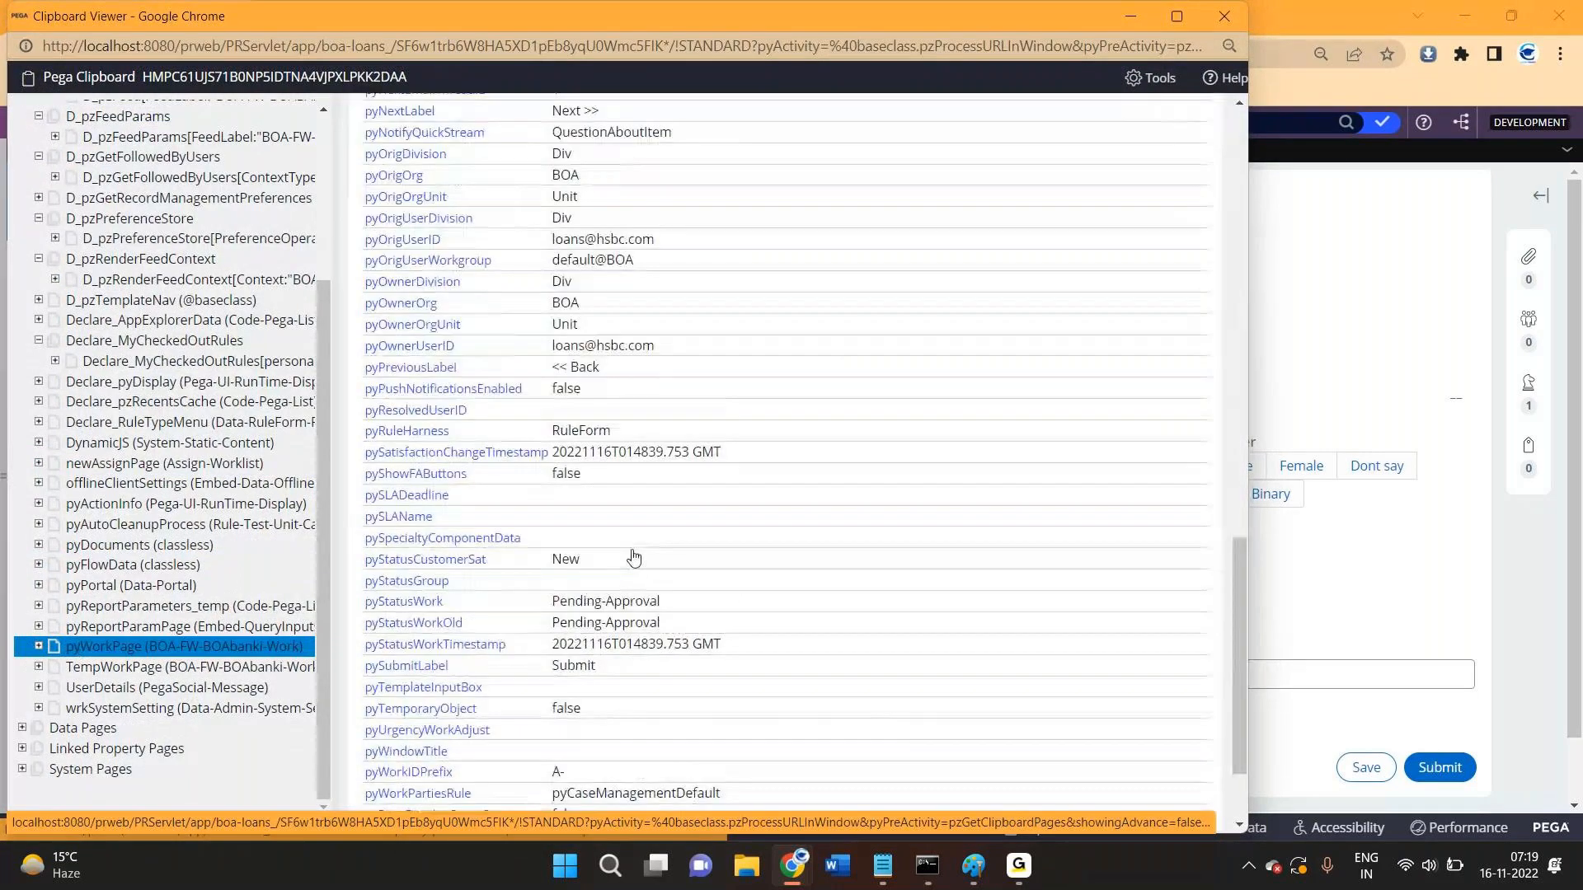
scroll(674, 511, "down", 2)
left_click_drag(674, 510, 365, 509)
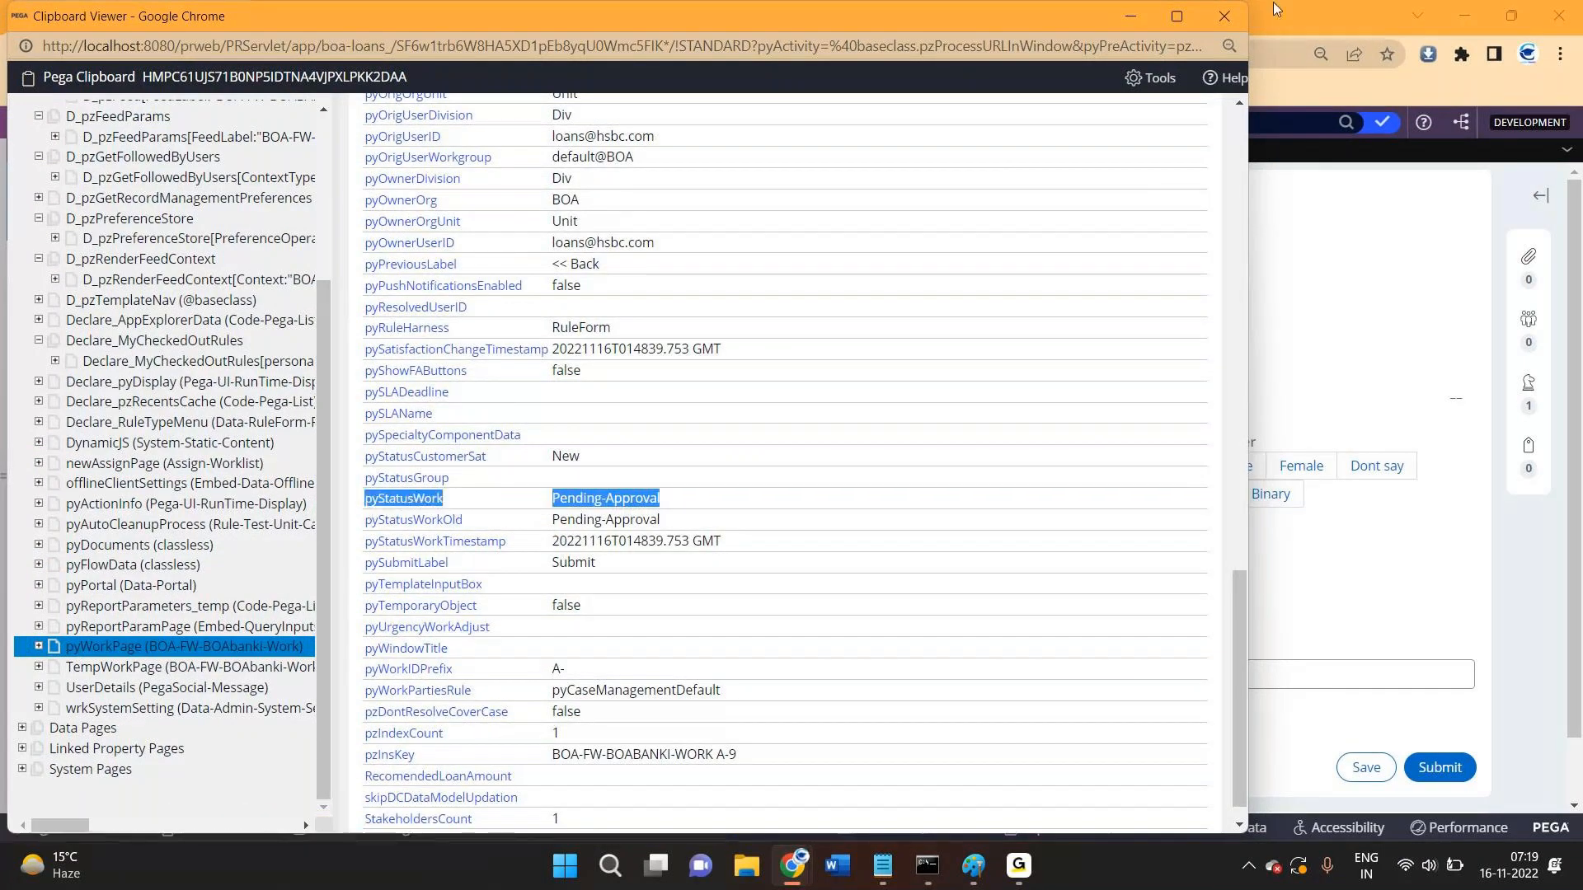
left_click(1132, 15)
type("fsfsdfsg")
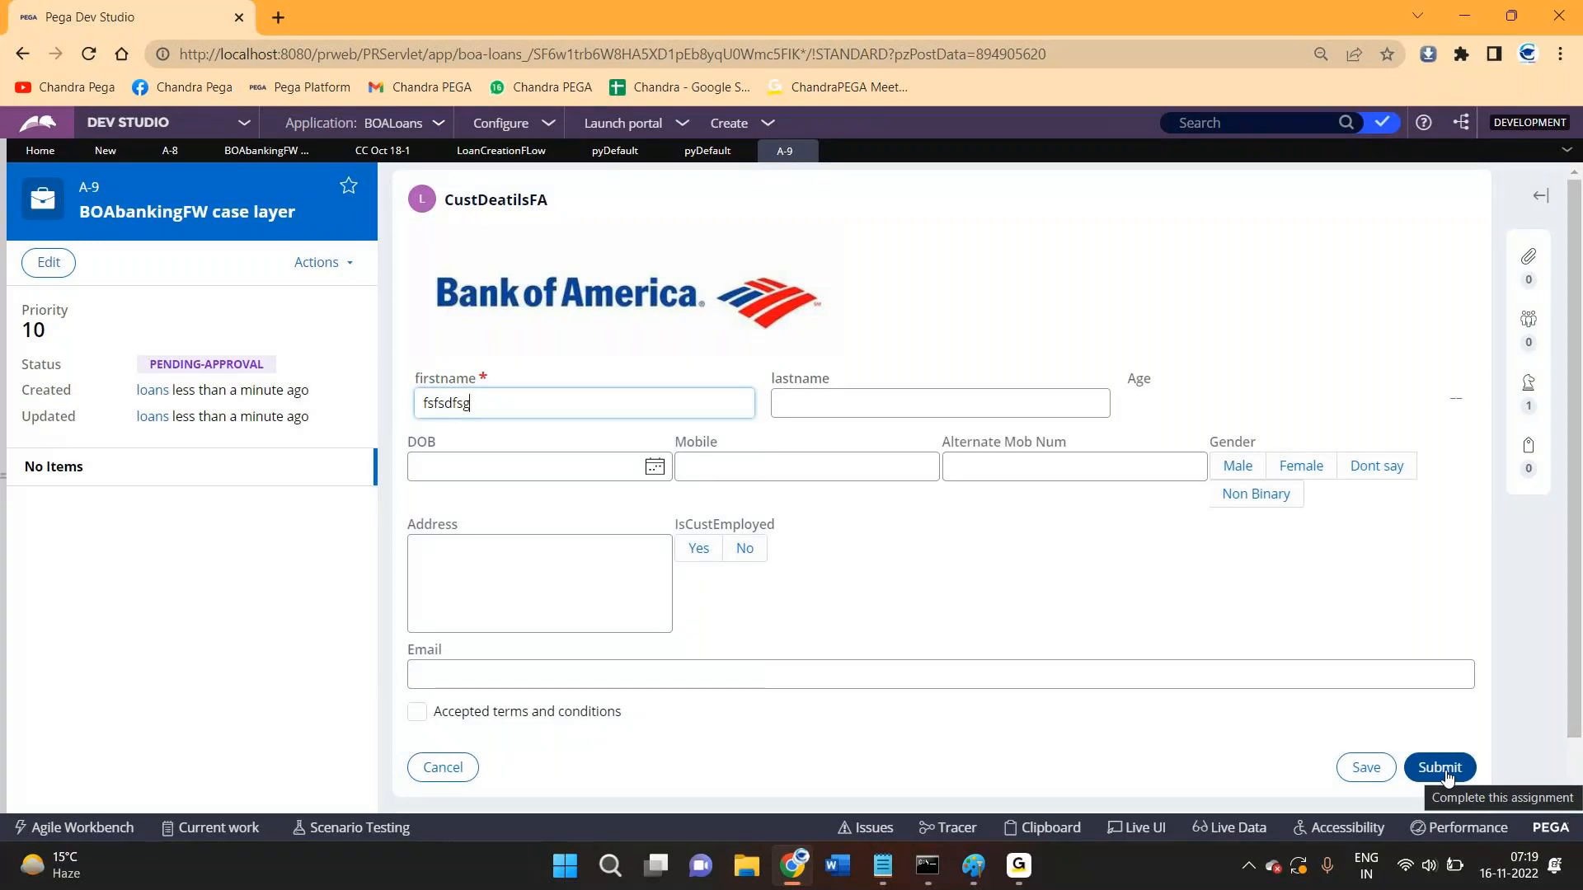
- Submit customer details, change Alternate Mob Num to 5565465, resubmit, and check status PENDING-APPROVAL
left_click(1443, 770)
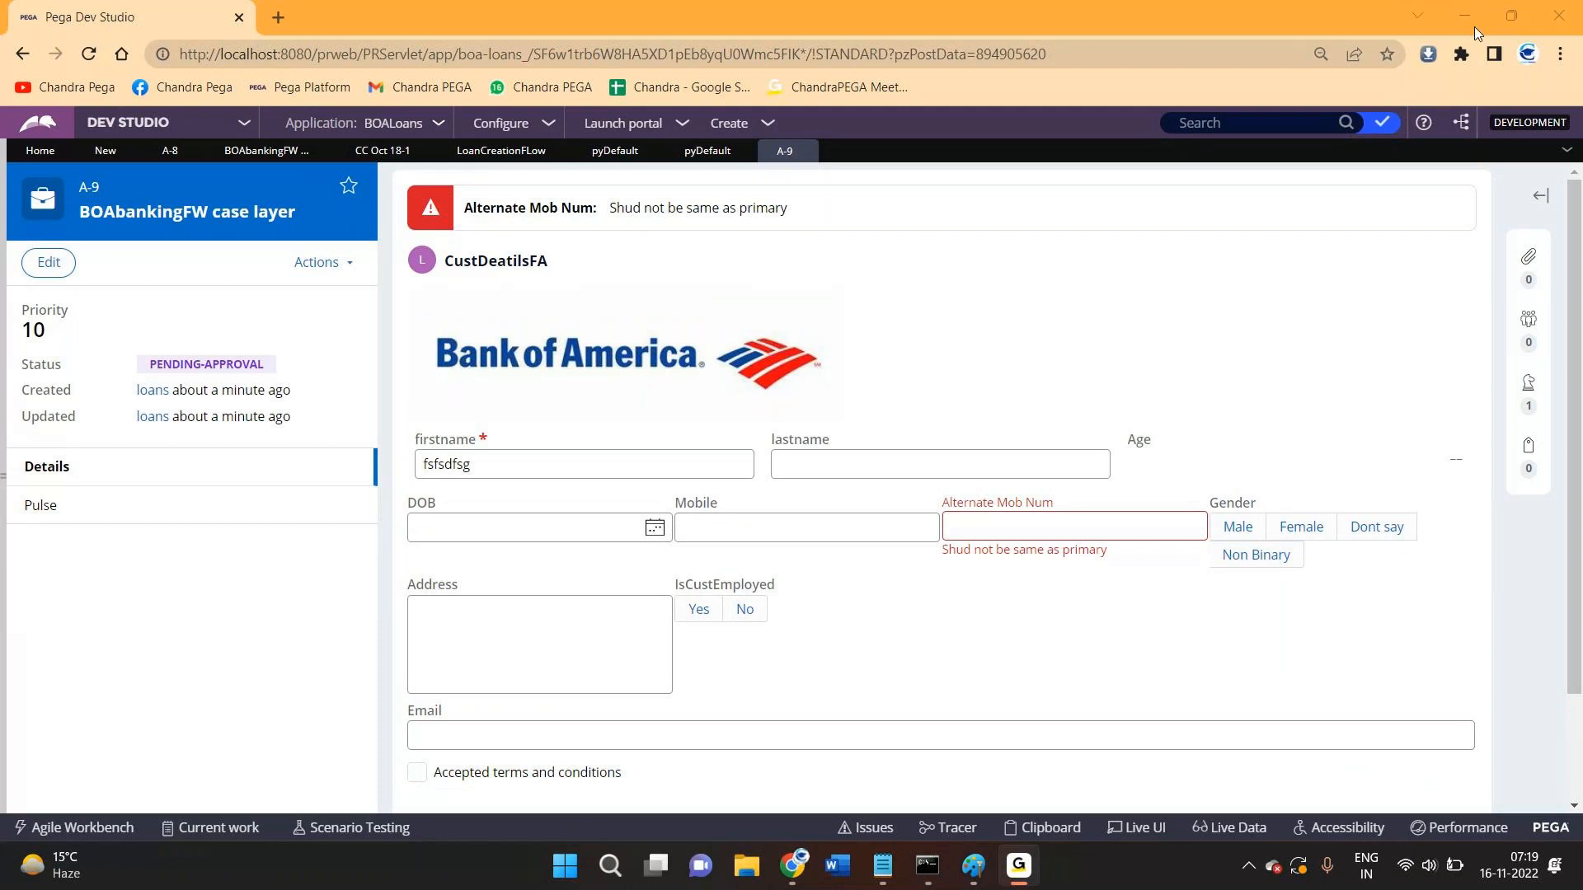
left_click(1040, 520)
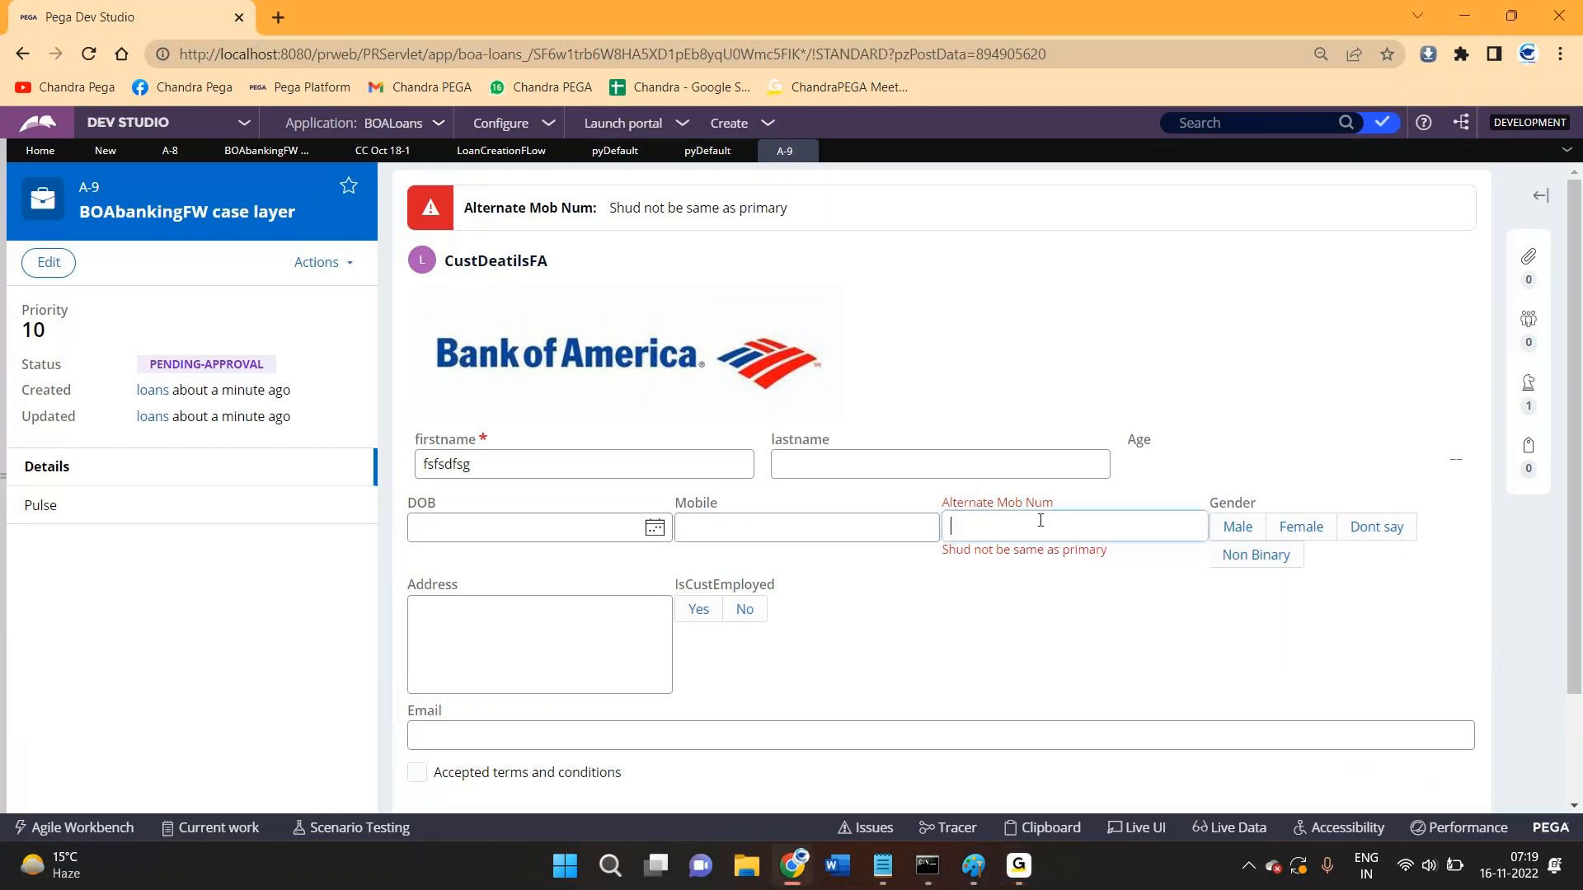
type("5565465")
scroll(1402, 717, "down", 1)
left_click(1441, 730)
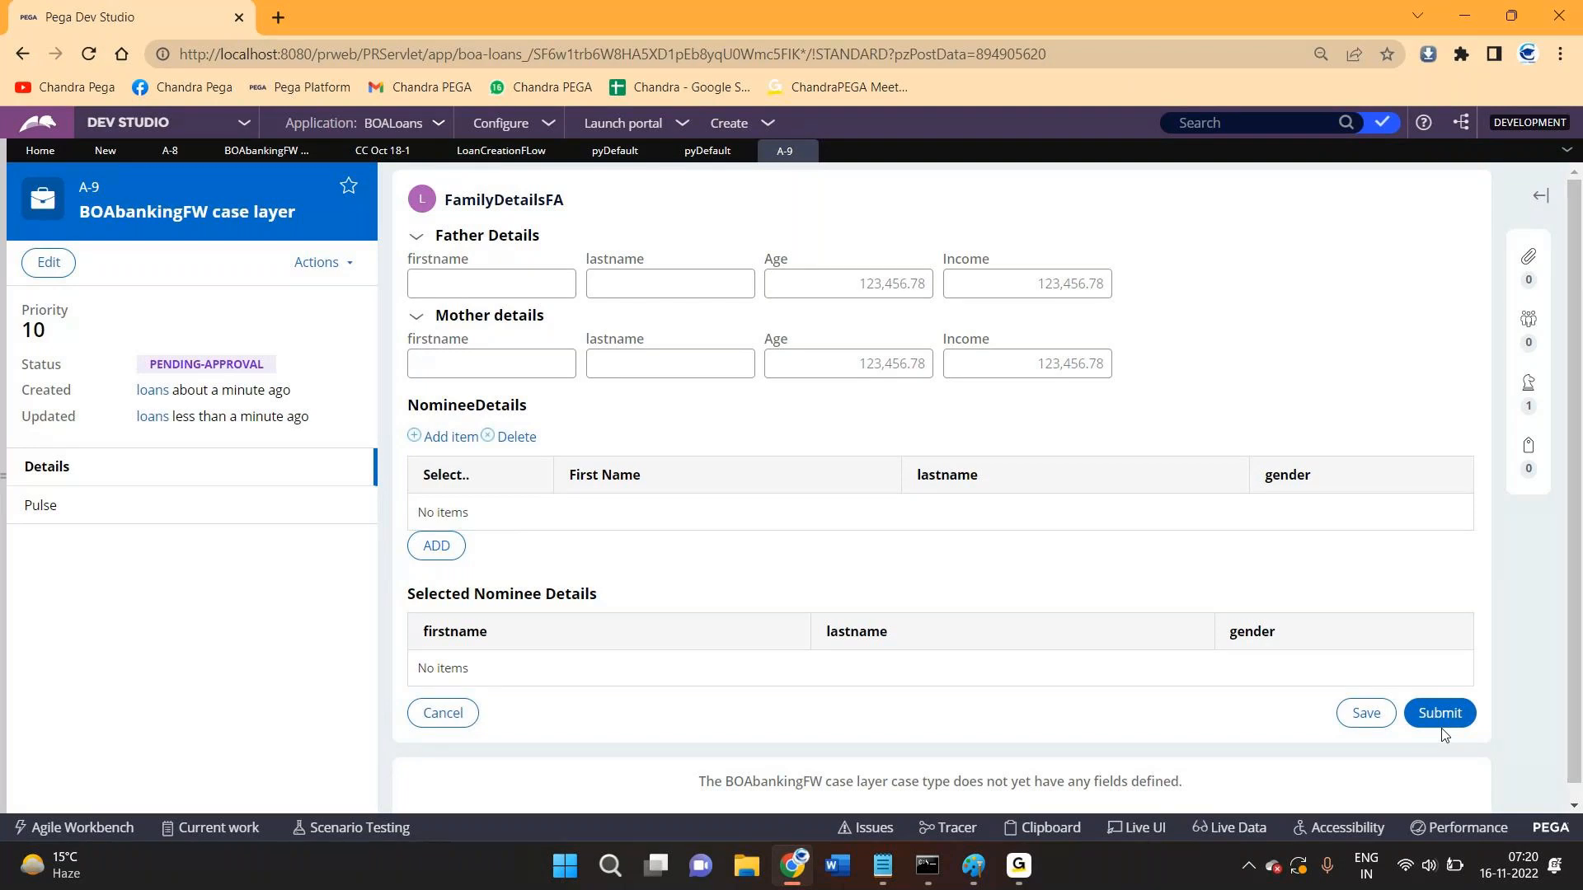
double_click(36, 373)
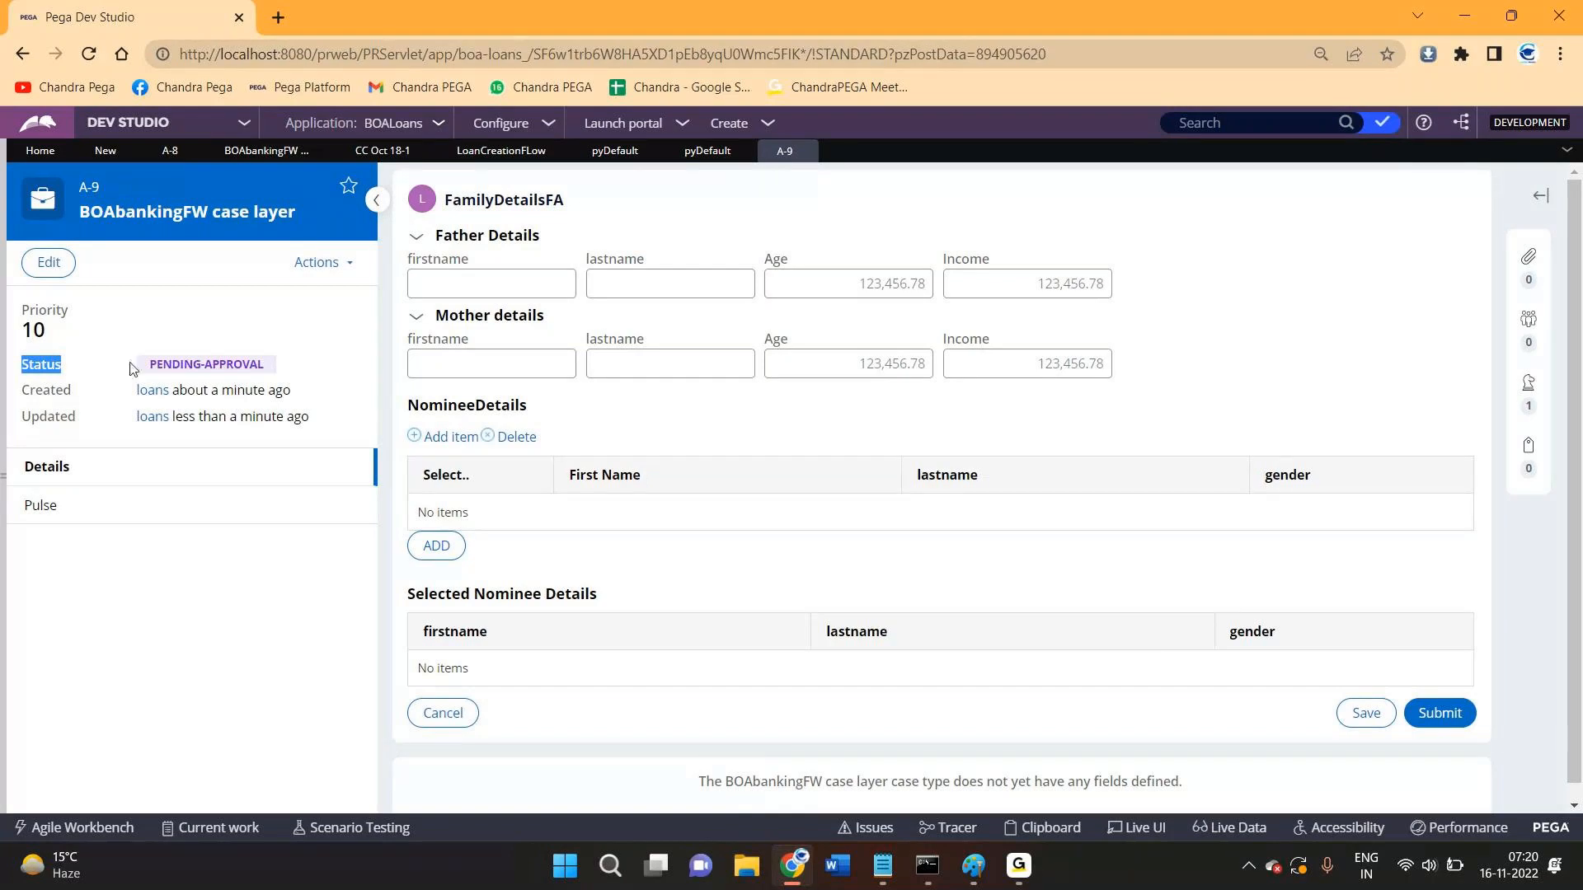
left_click_drag(130, 367, 280, 362)
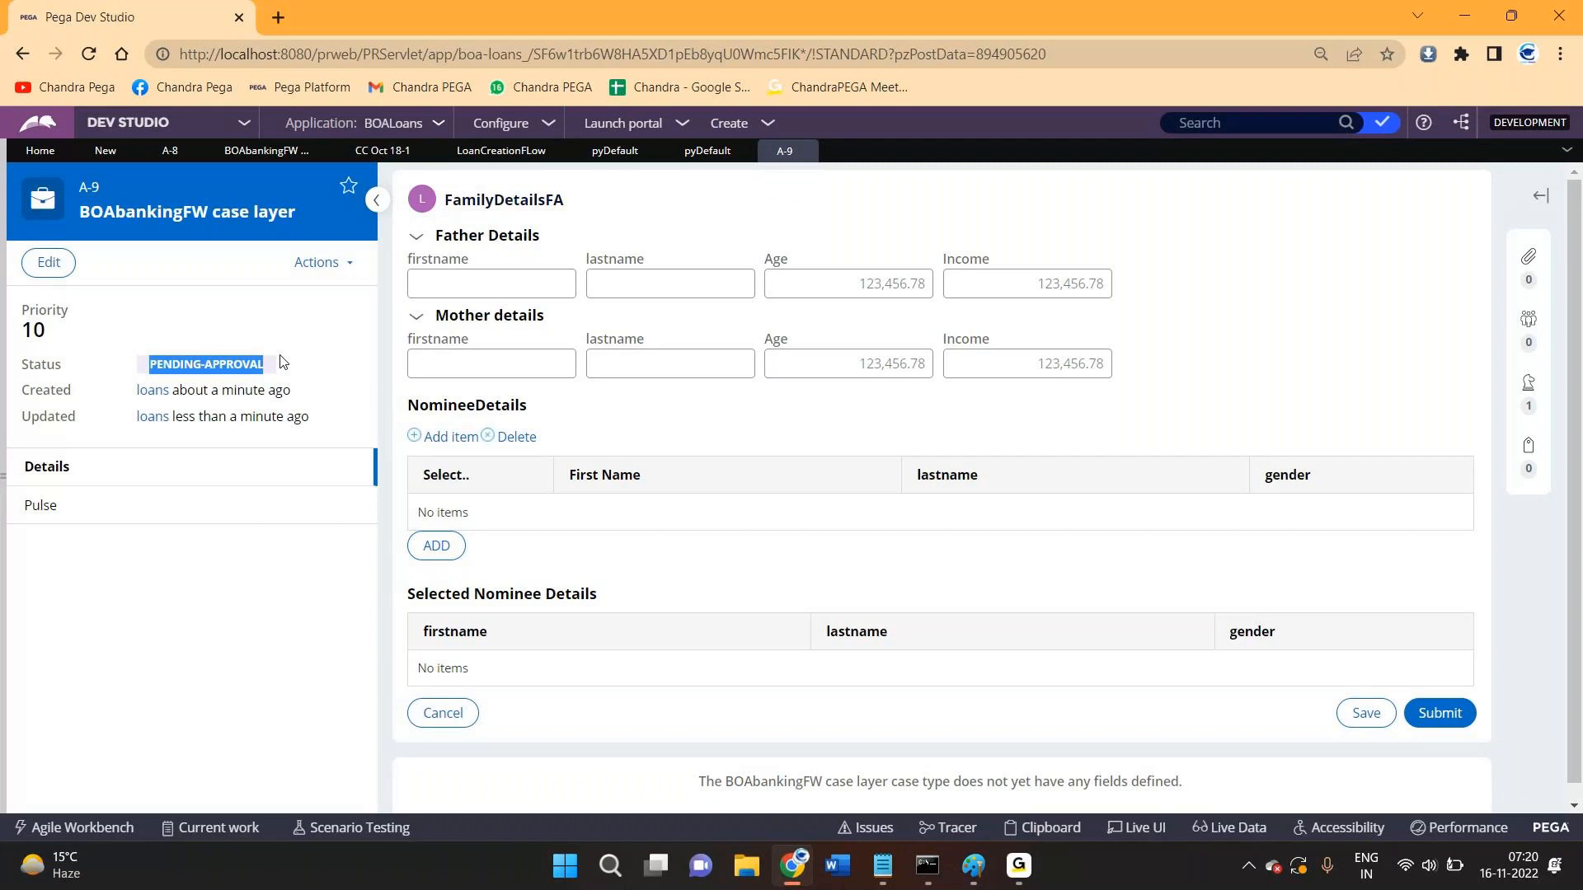
- Set row 7 of Work- pyDefault so .pyStatusWork is "New", then view LoanCreationFLow
left_click(104, 159)
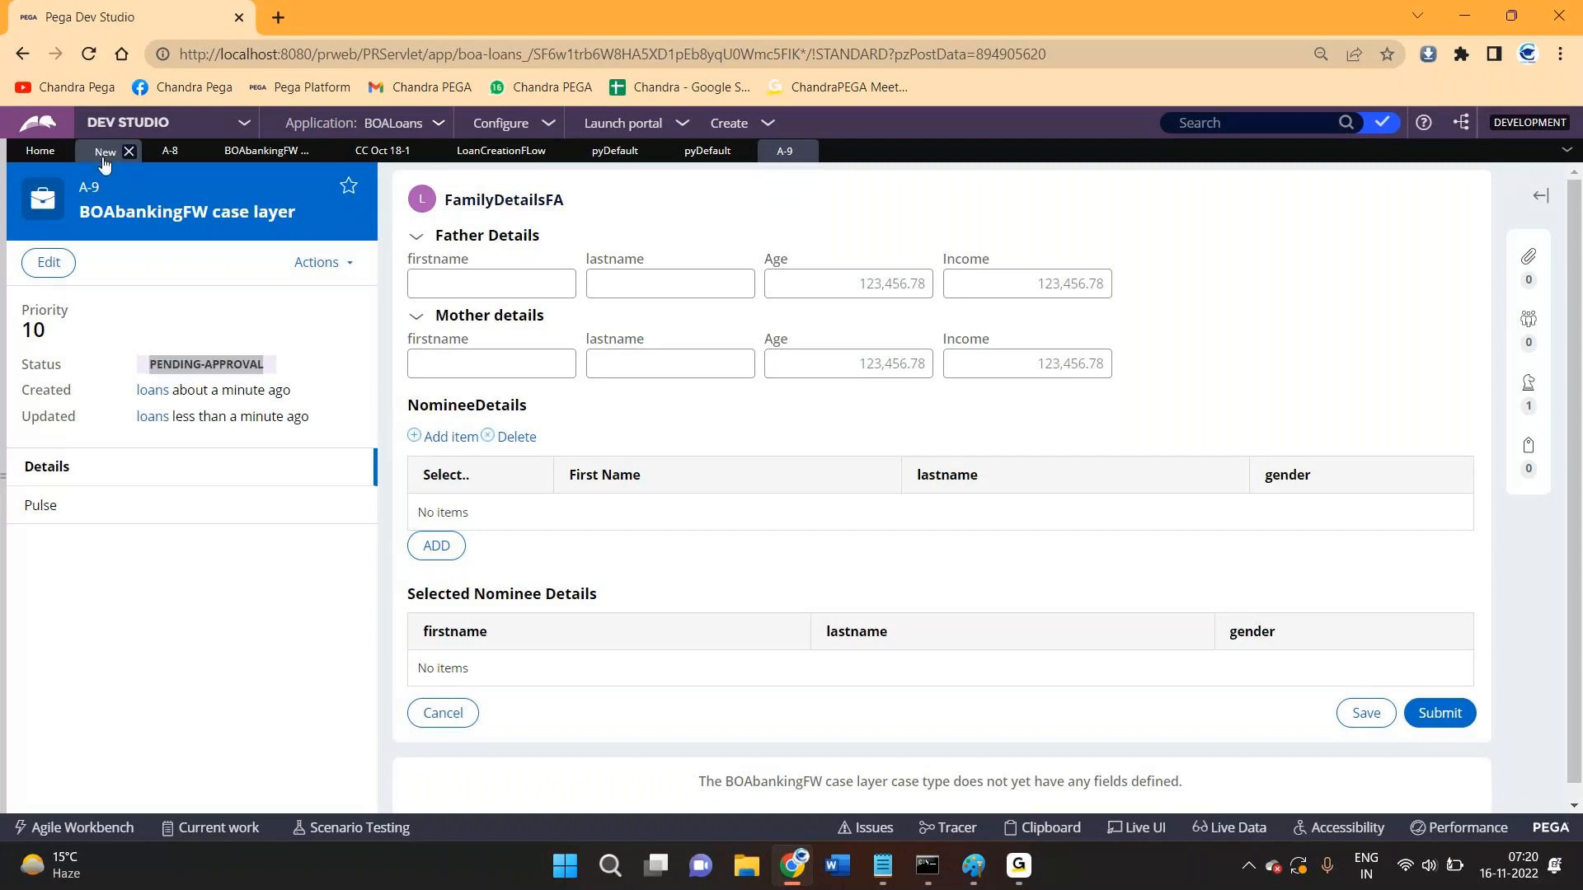
left_click(614, 150)
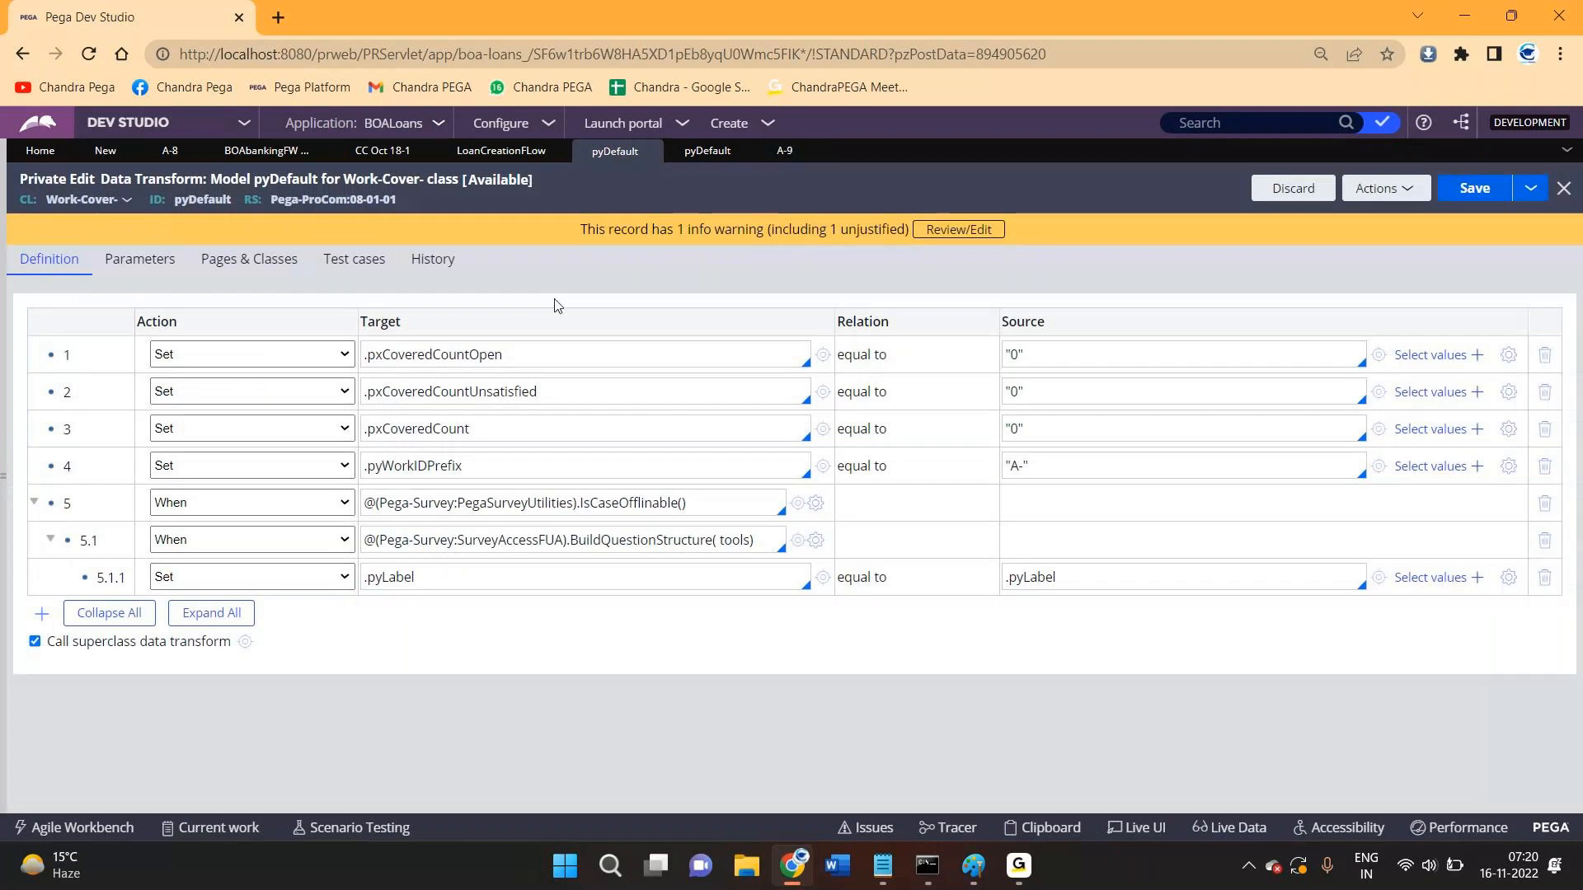
left_click(706, 151)
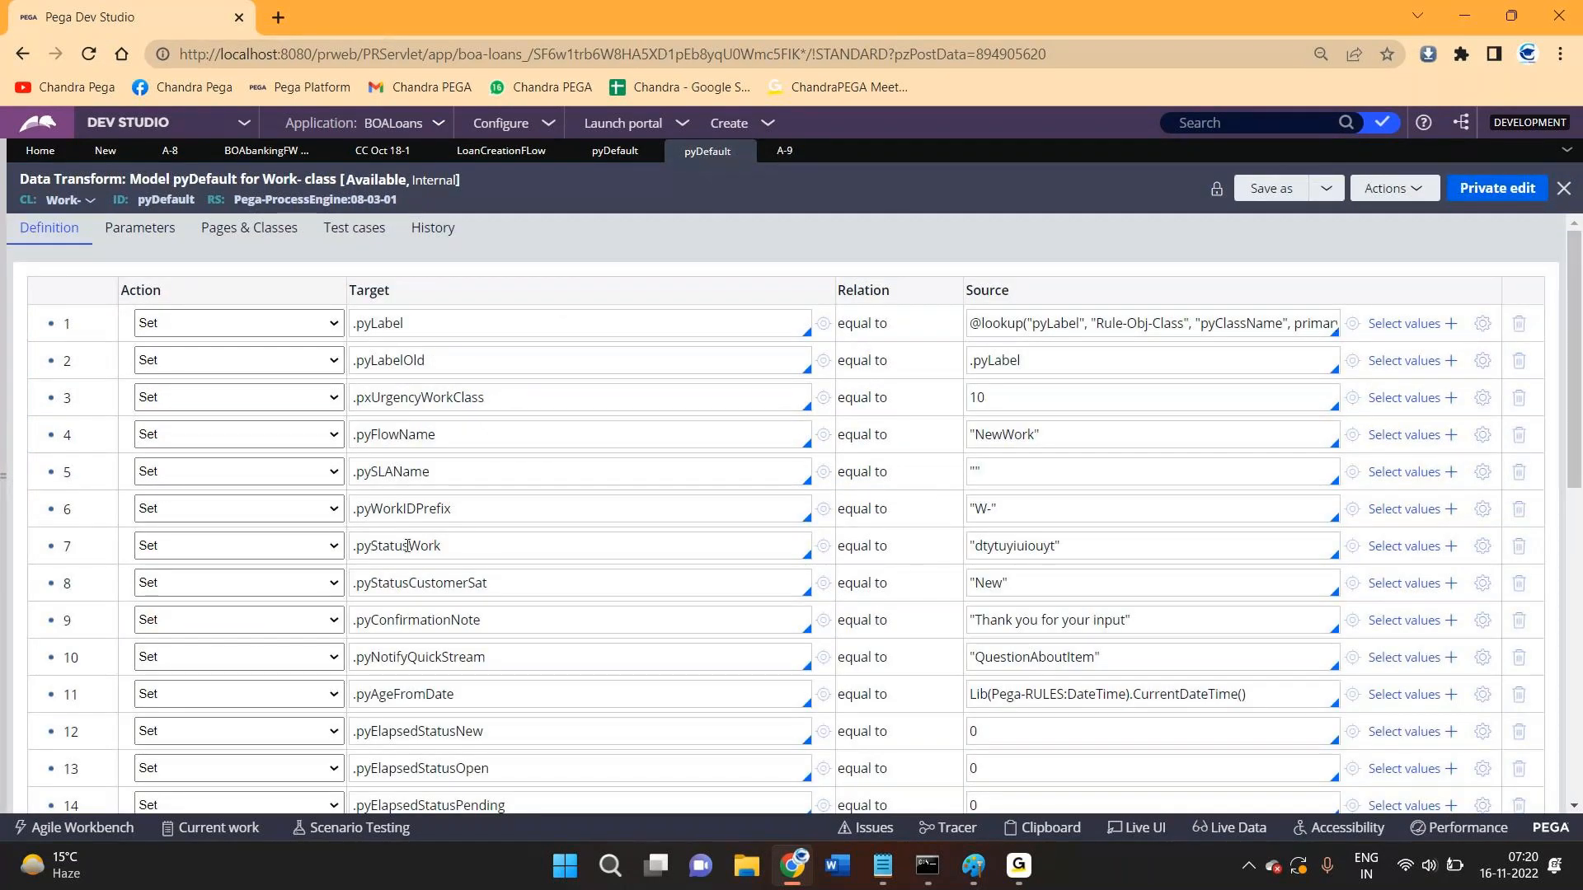
double_click(1013, 546)
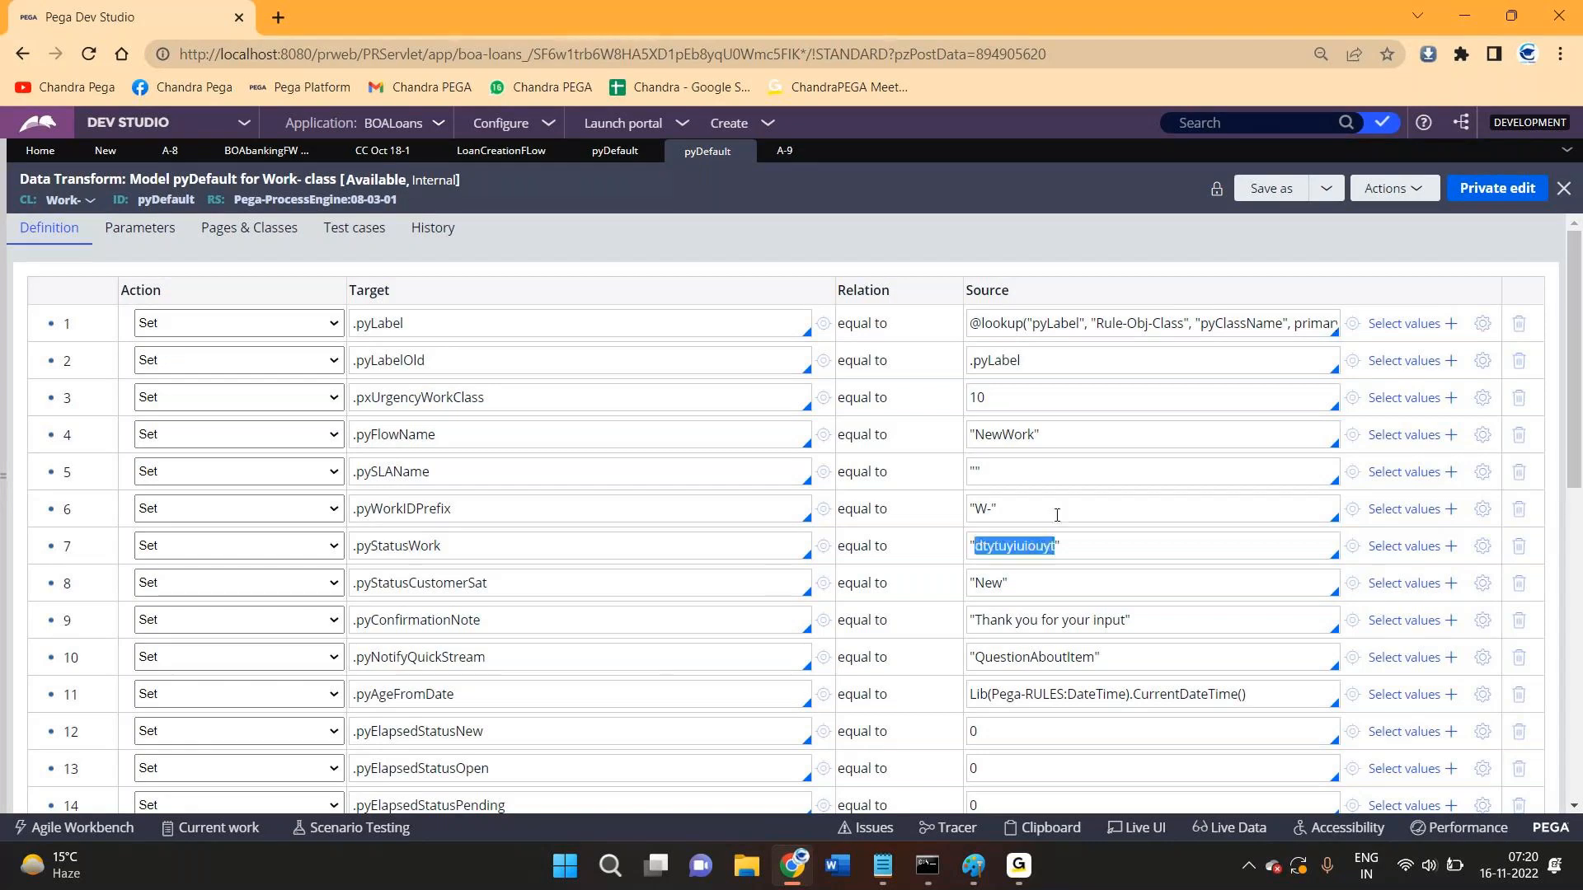
type("New")
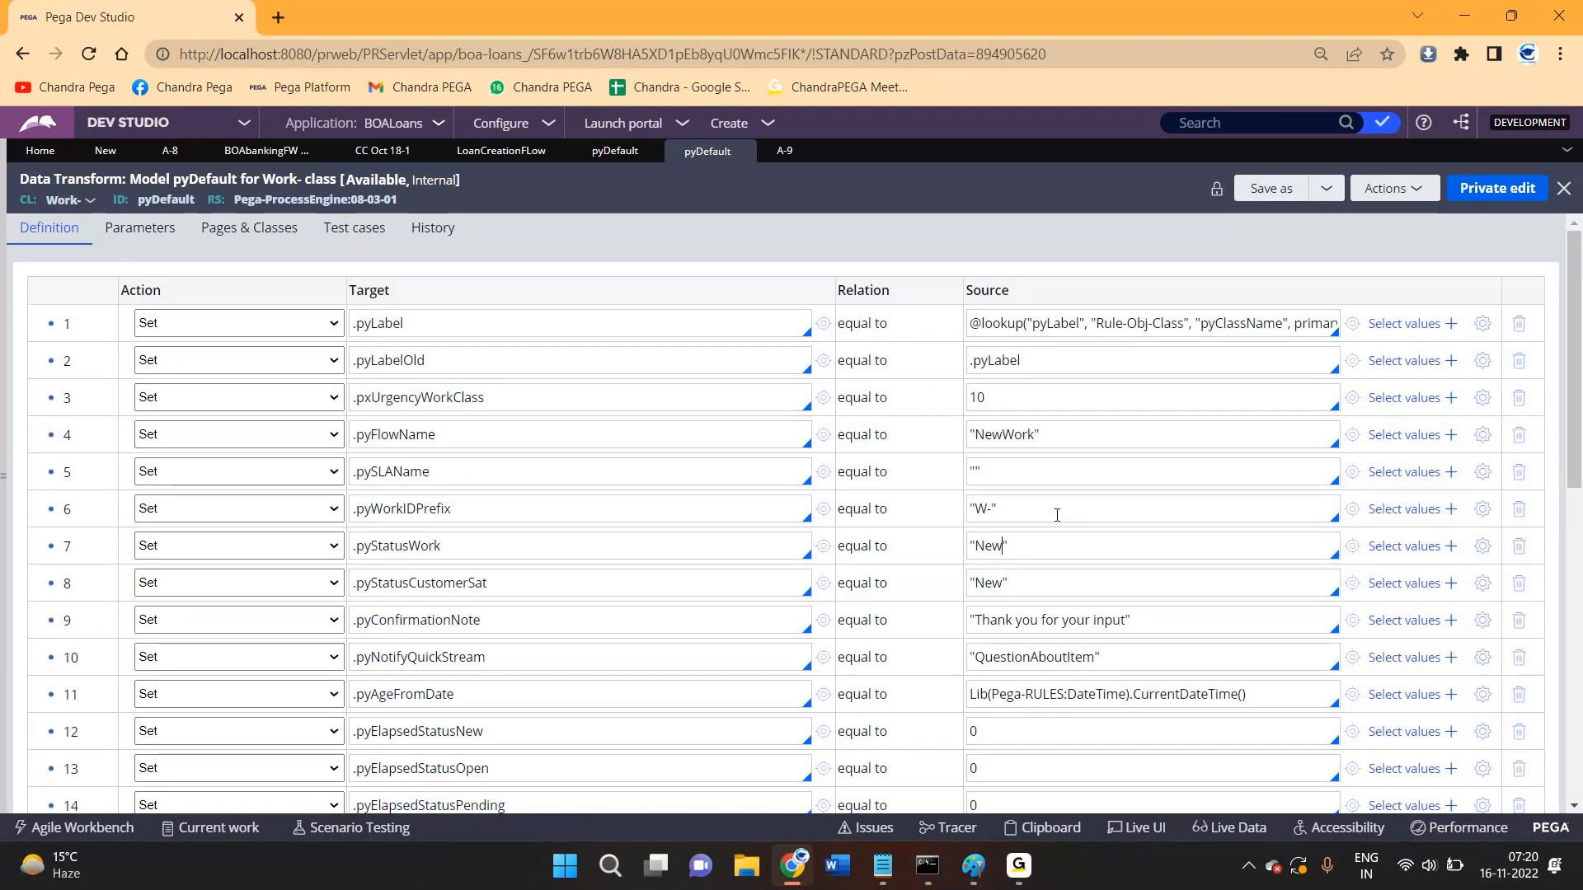
left_click(503, 152)
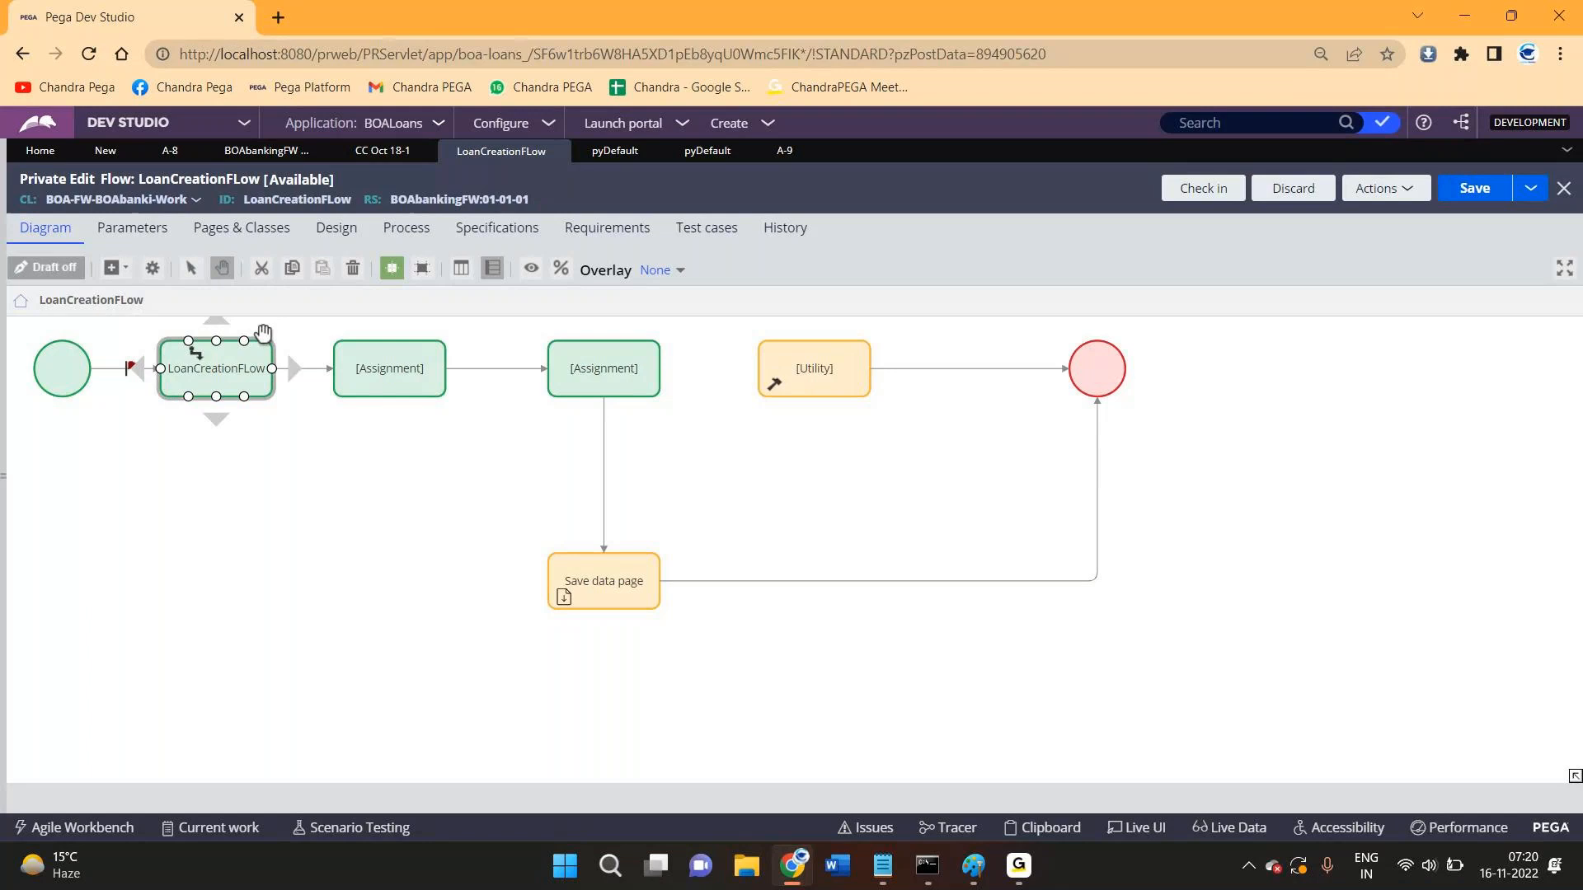
double_click(216, 362)
scroll(811, 555, "down", 5)
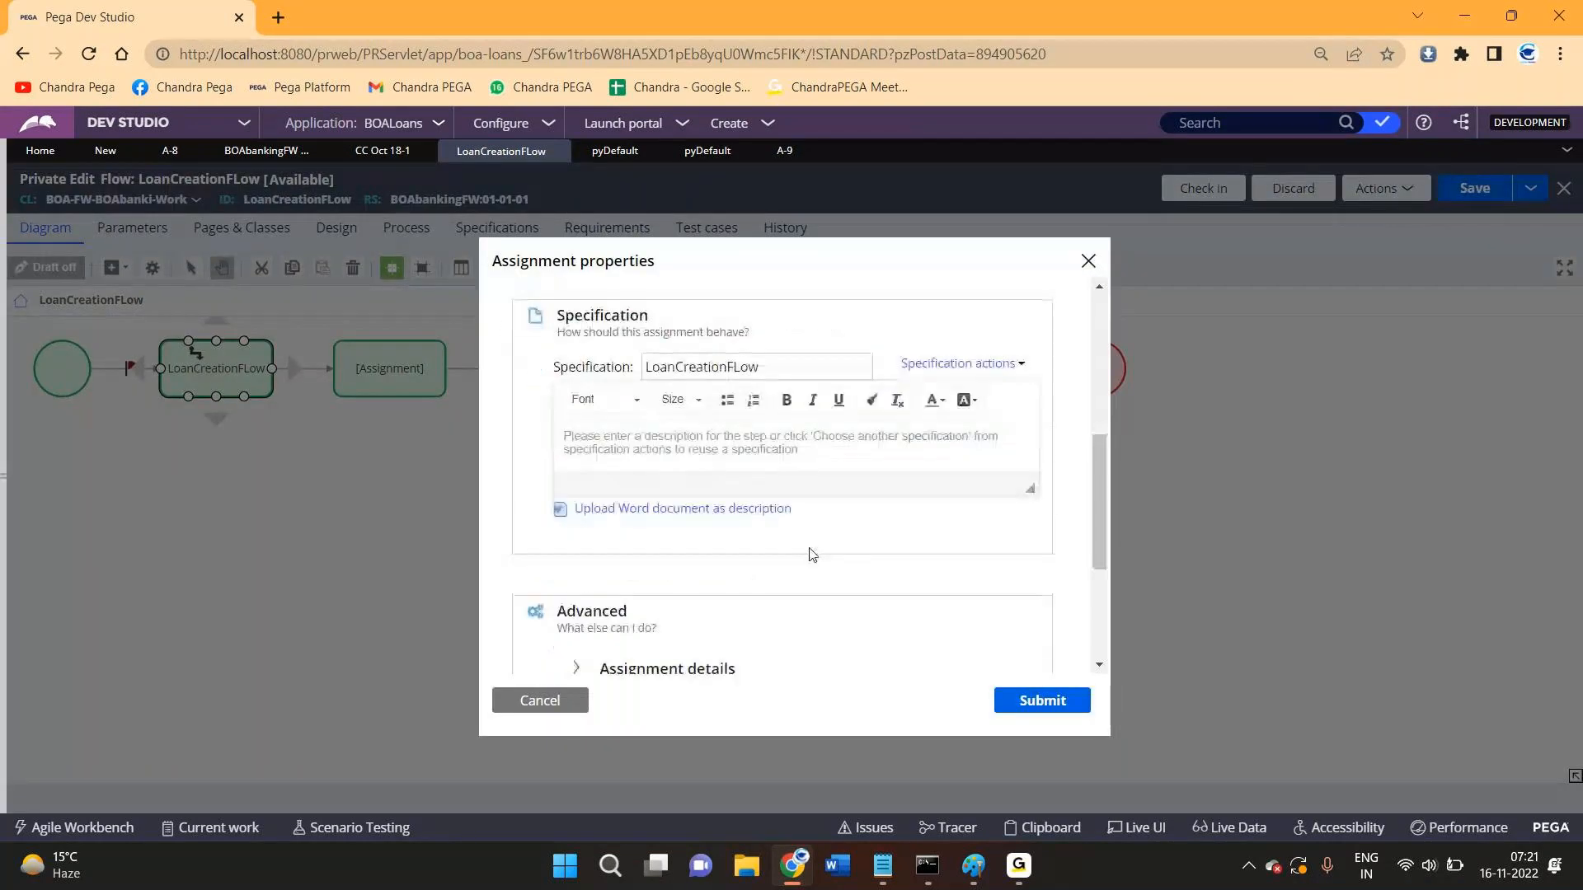
scroll(647, 669, "down", 1)
left_click(699, 558)
scroll(702, 555, "down", 2)
scroll(689, 537, "up", 4)
double_click(648, 505)
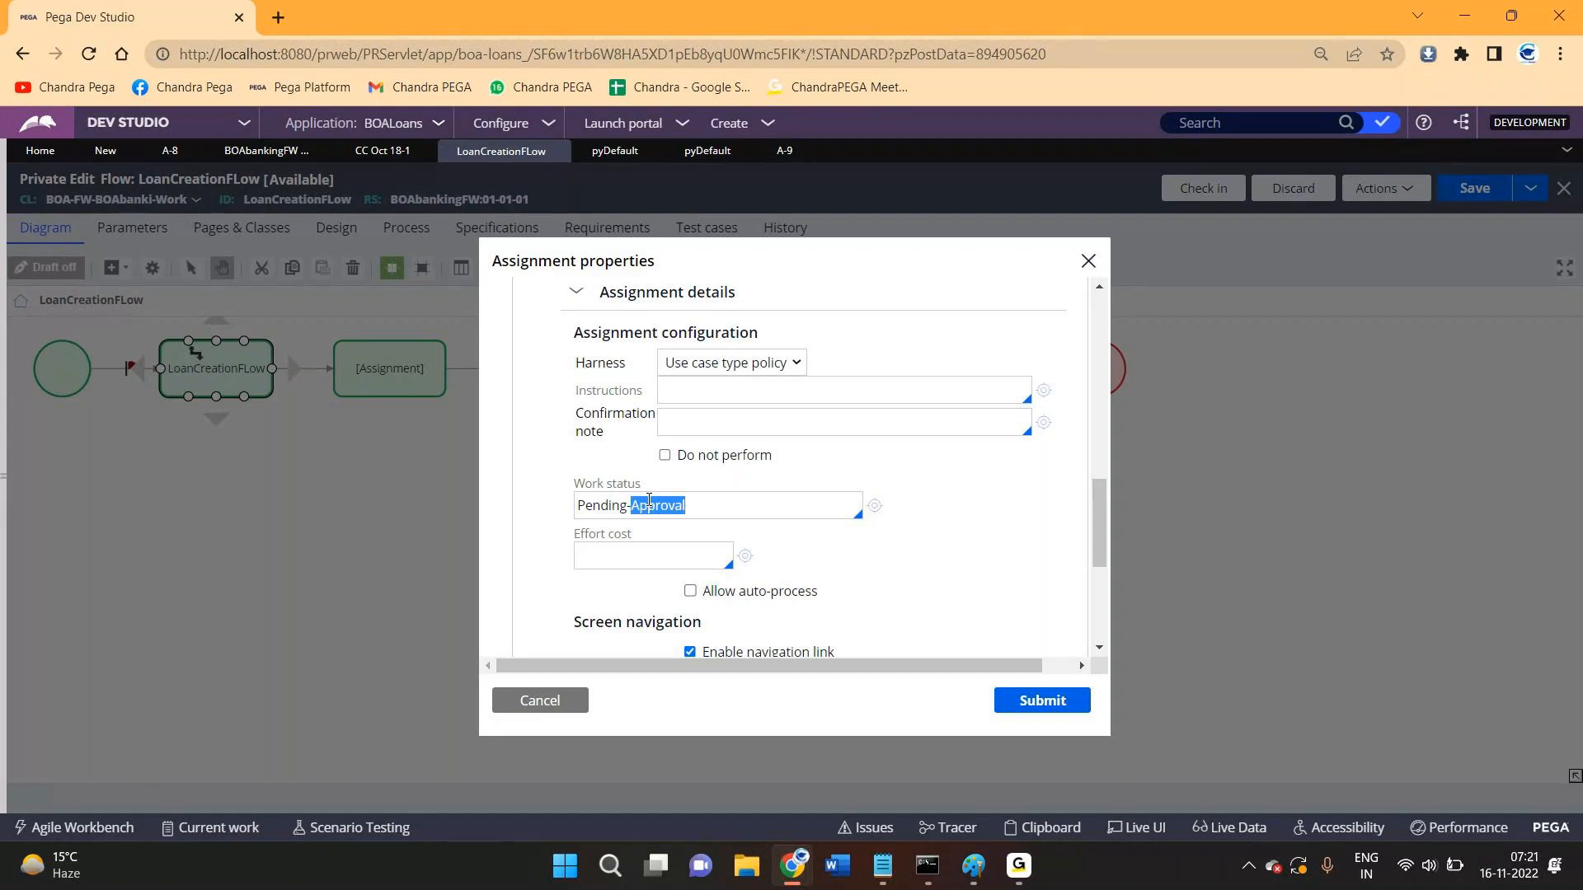
triple_click(649, 504)
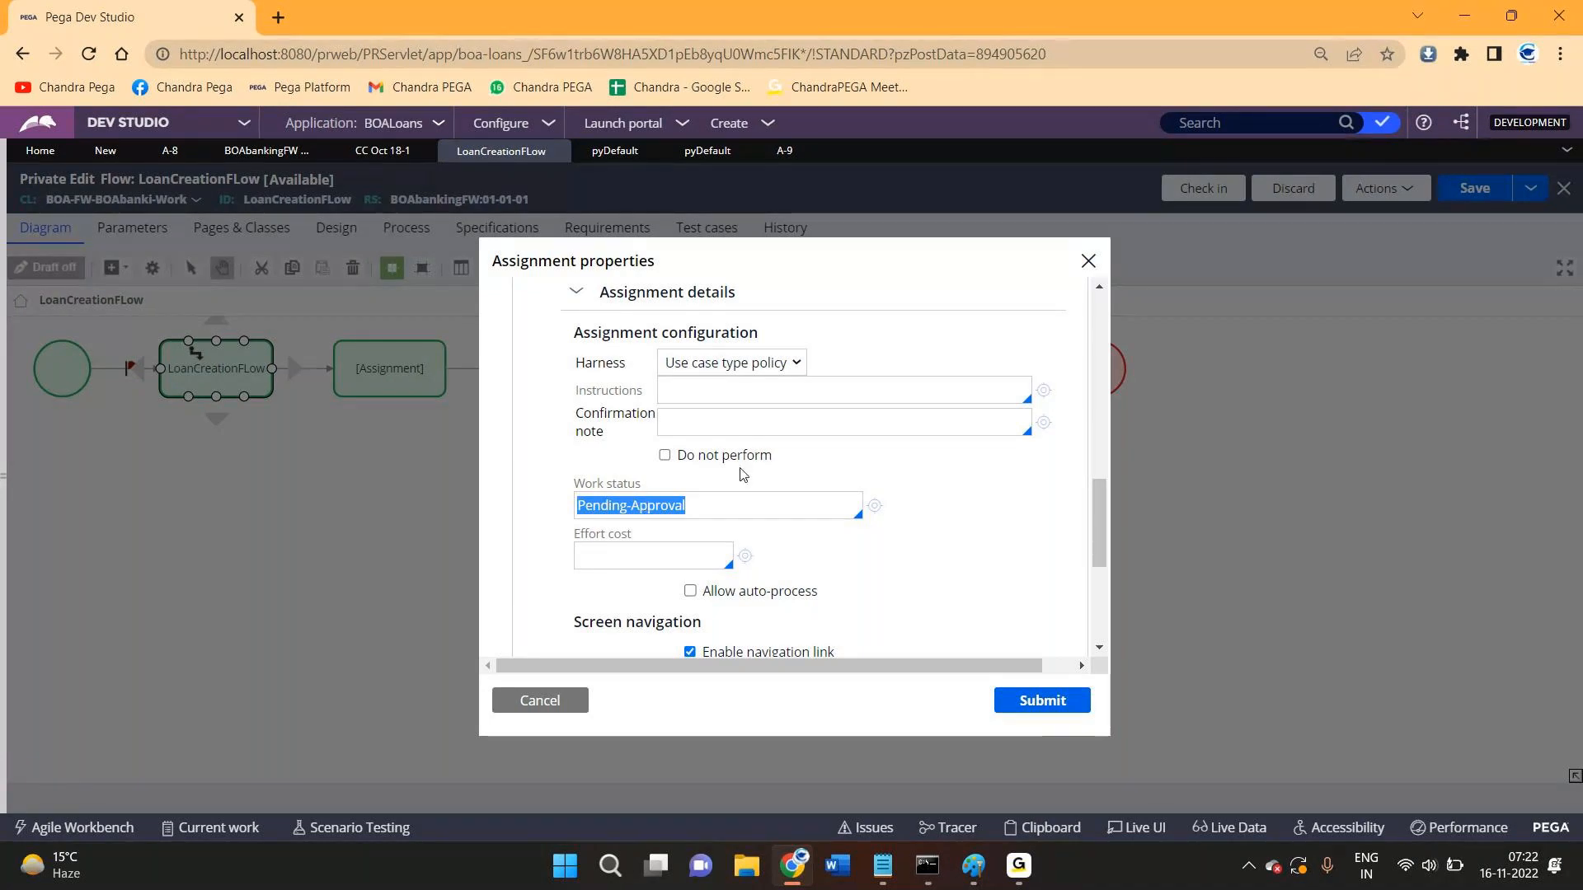
left_click(568, 697)
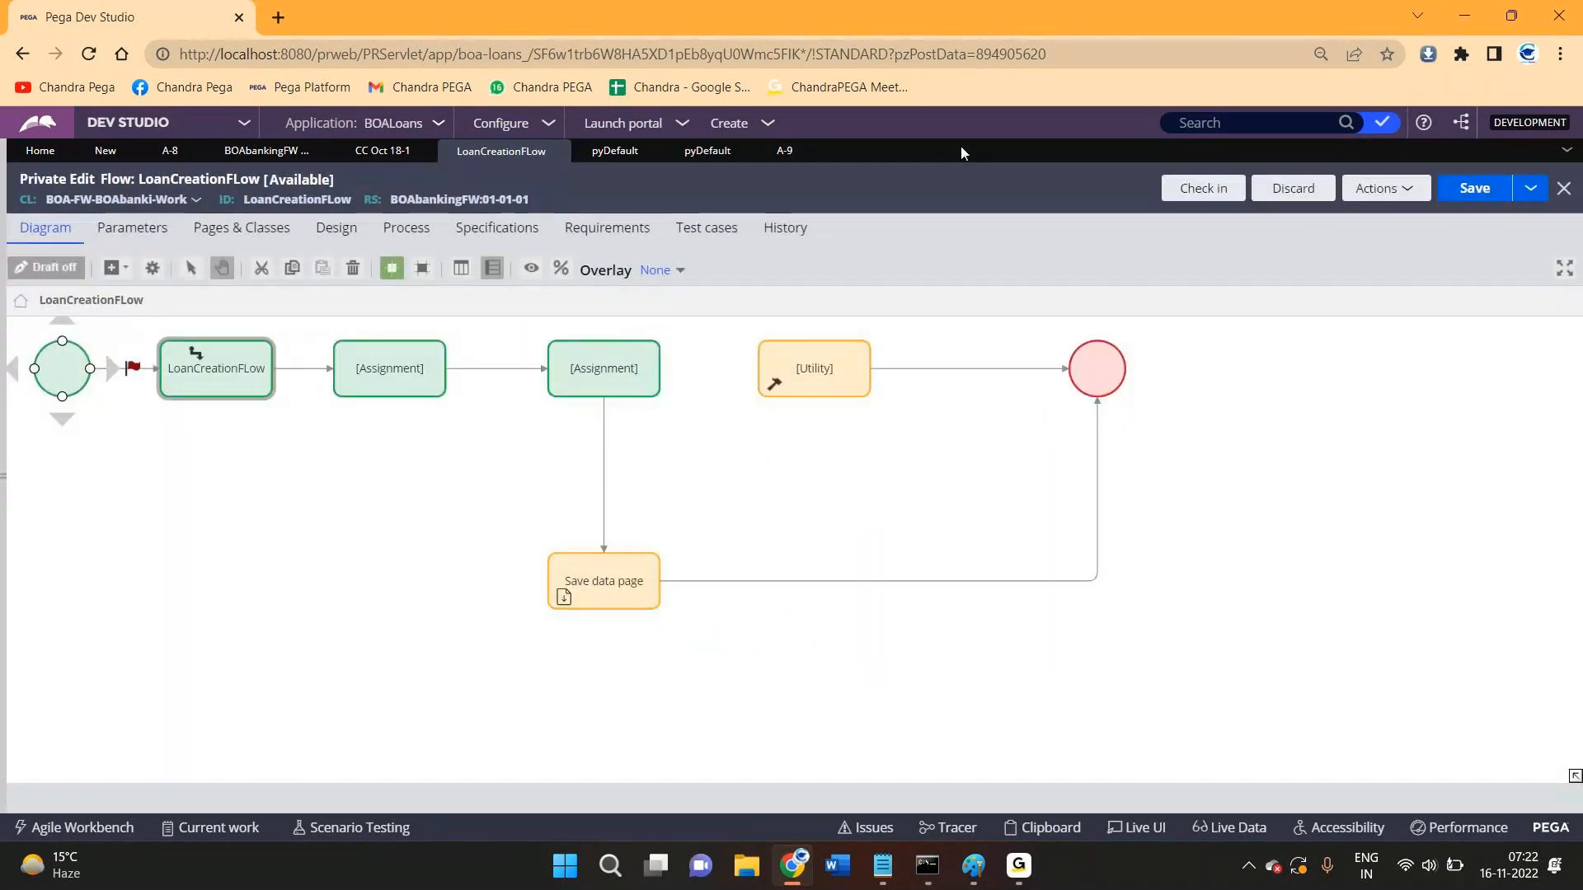
left_click(835, 350)
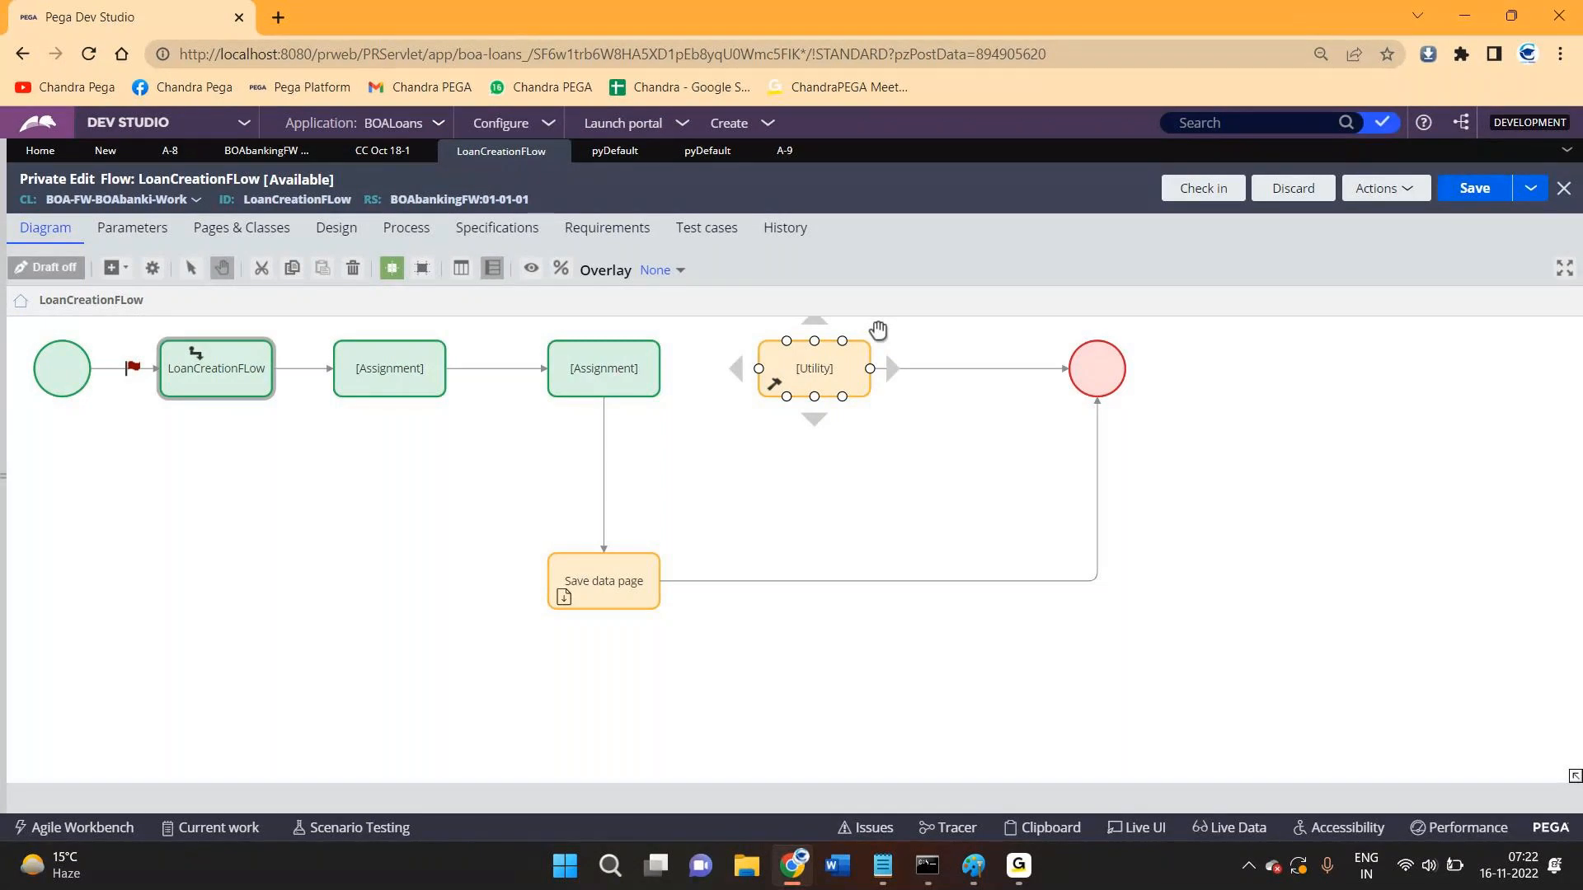
double_click(111, 178)
- Look over the Work-Cover- pyDefault rule and Create list, then switch to the new BOALoans case
left_click(595, 151)
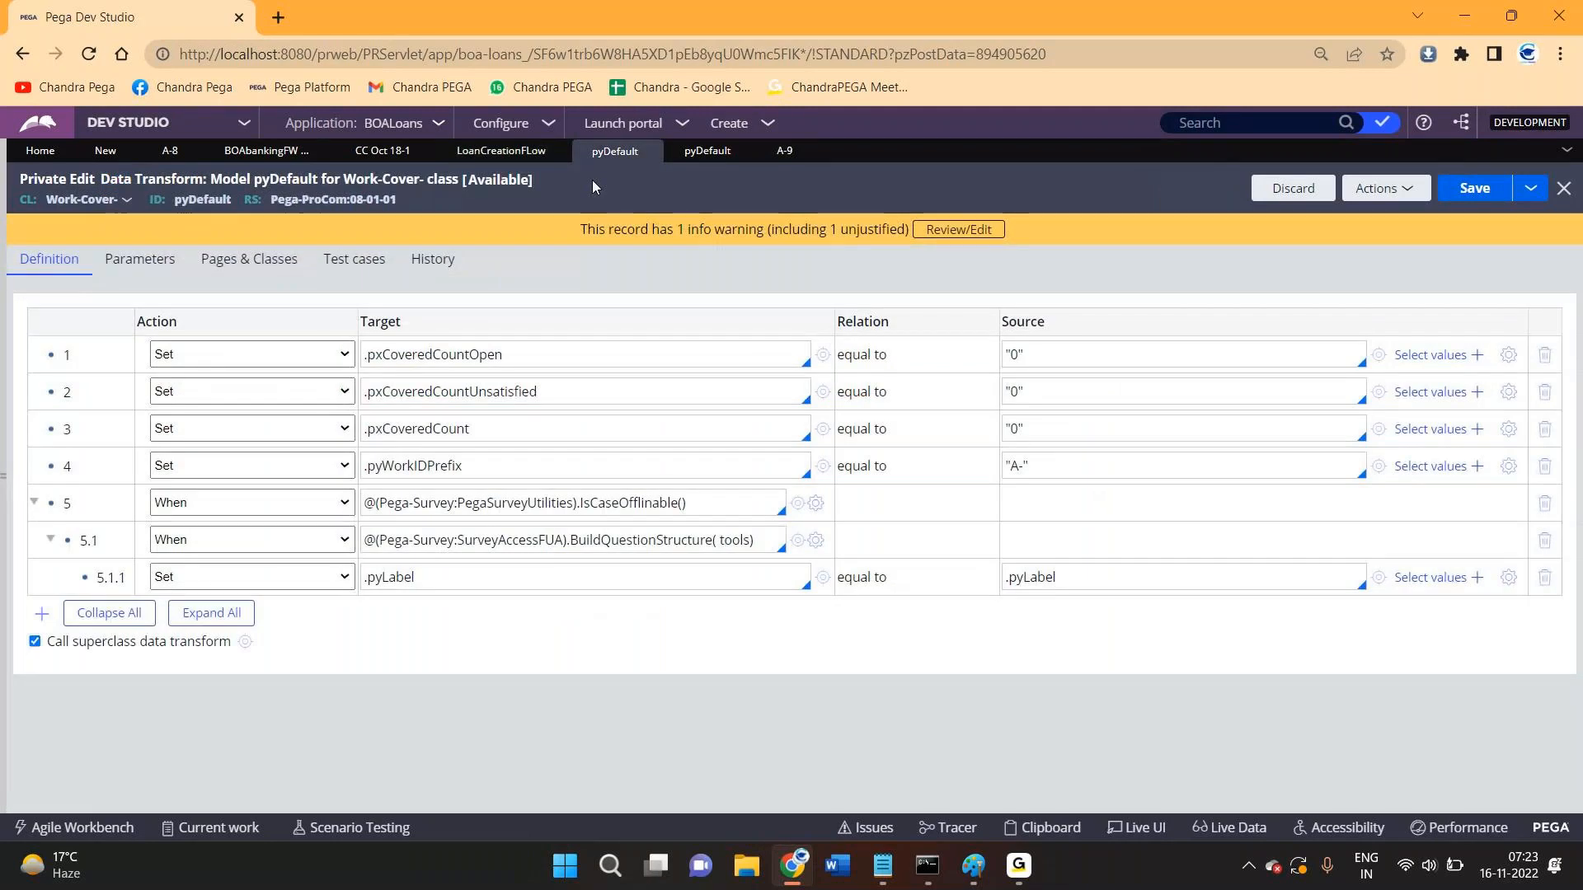
left_click_drag(104, 181, 205, 185)
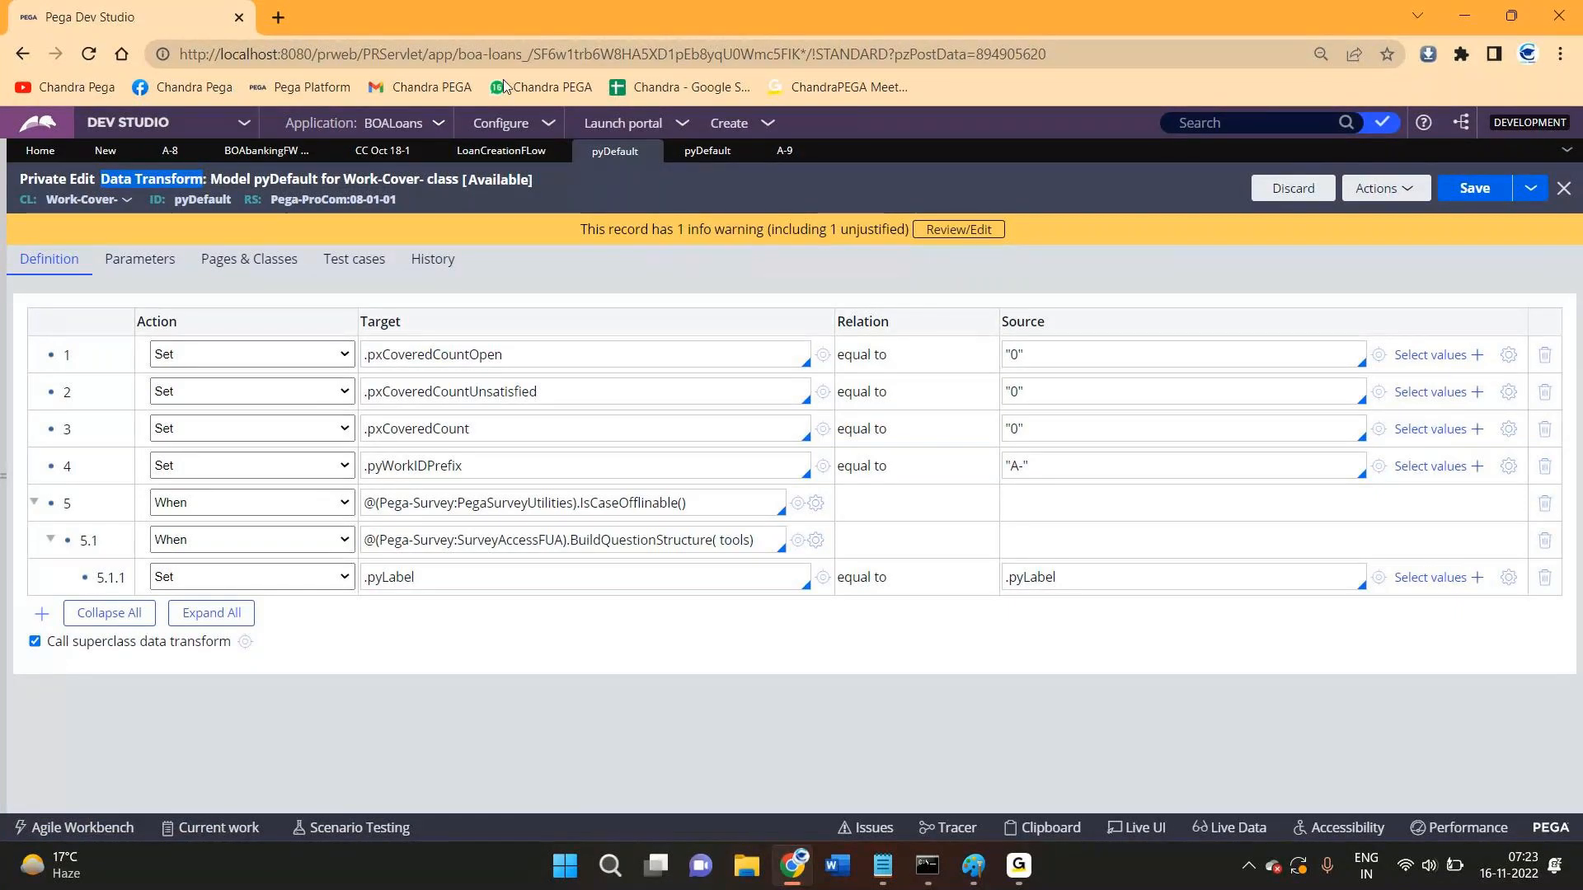
left_click(730, 123)
mouse_move(812, 388)
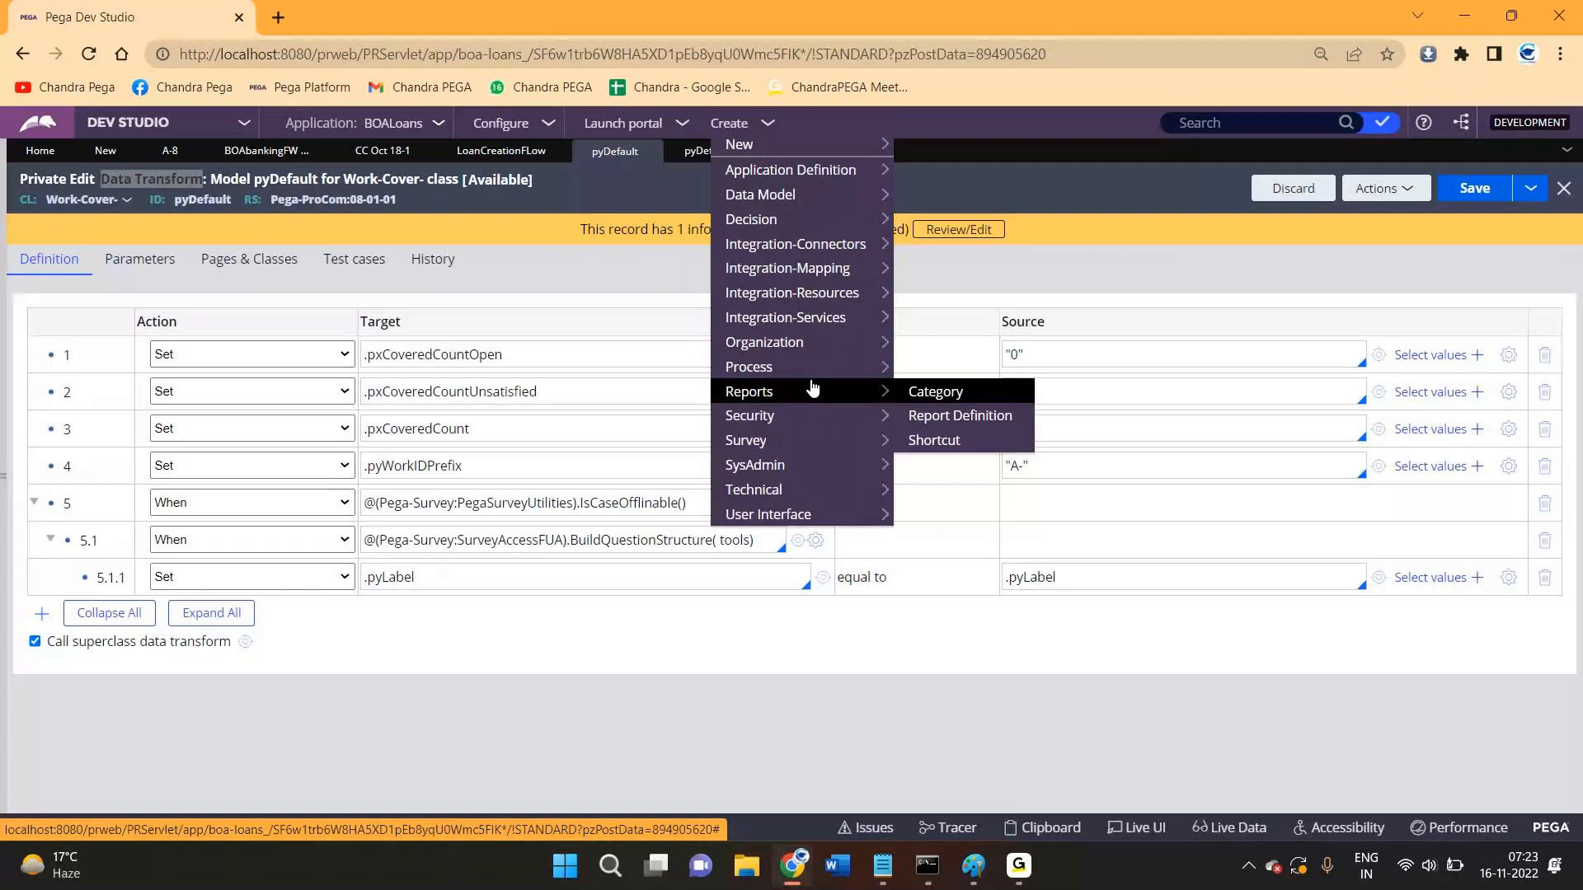
left_click(1116, 206)
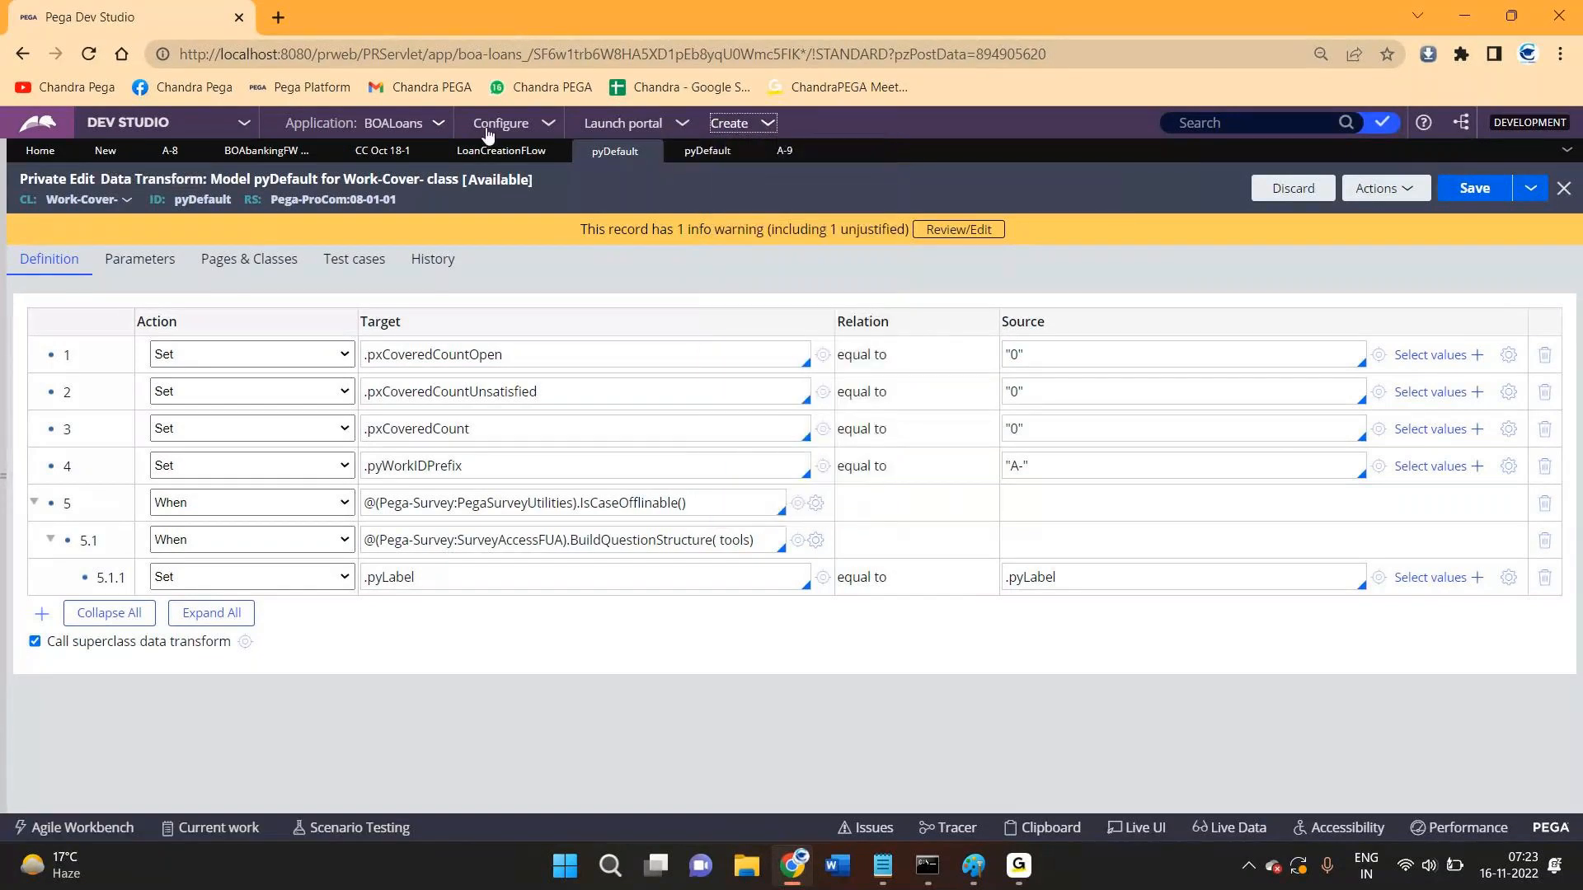
left_click(105, 152)
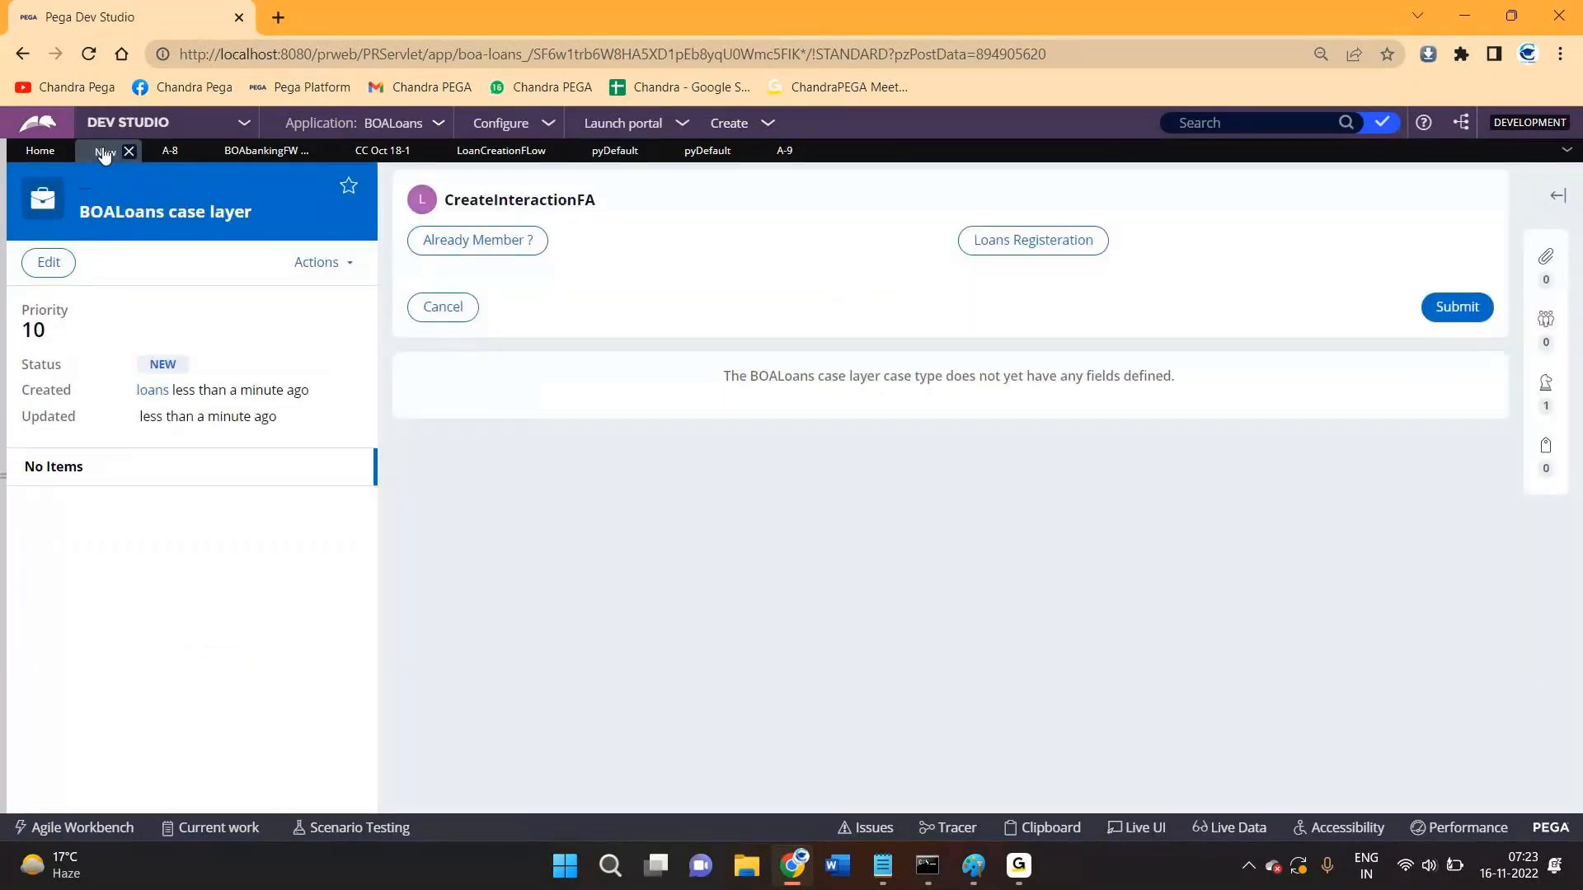
- Reopen the LoanCreationFLow assignment's details and open its Pending-Approval work status field value
left_click(490, 155)
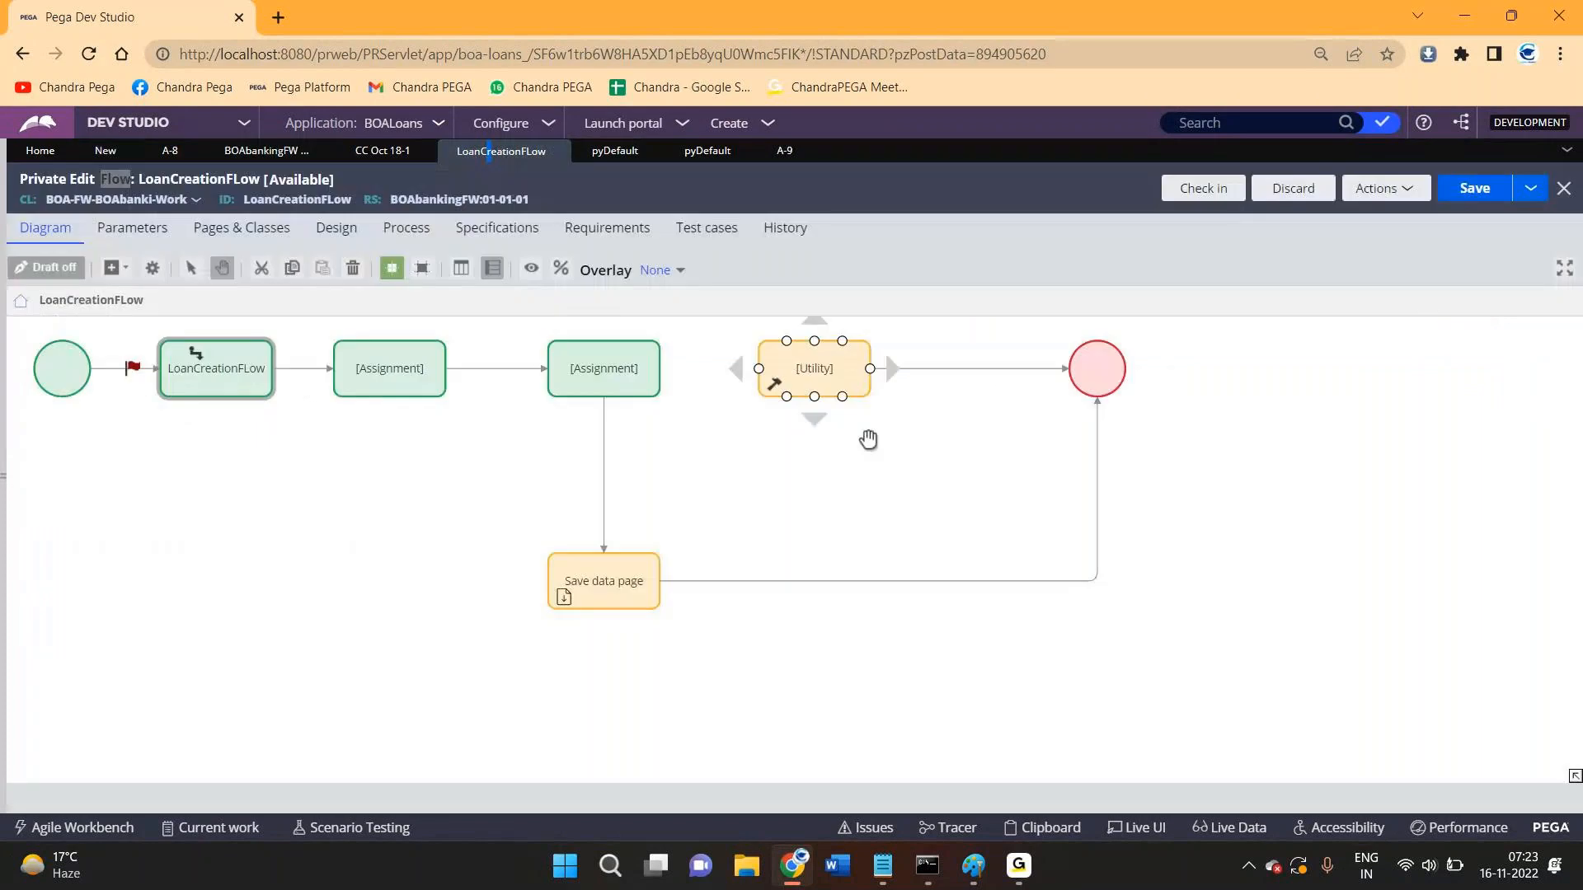
double_click(234, 366)
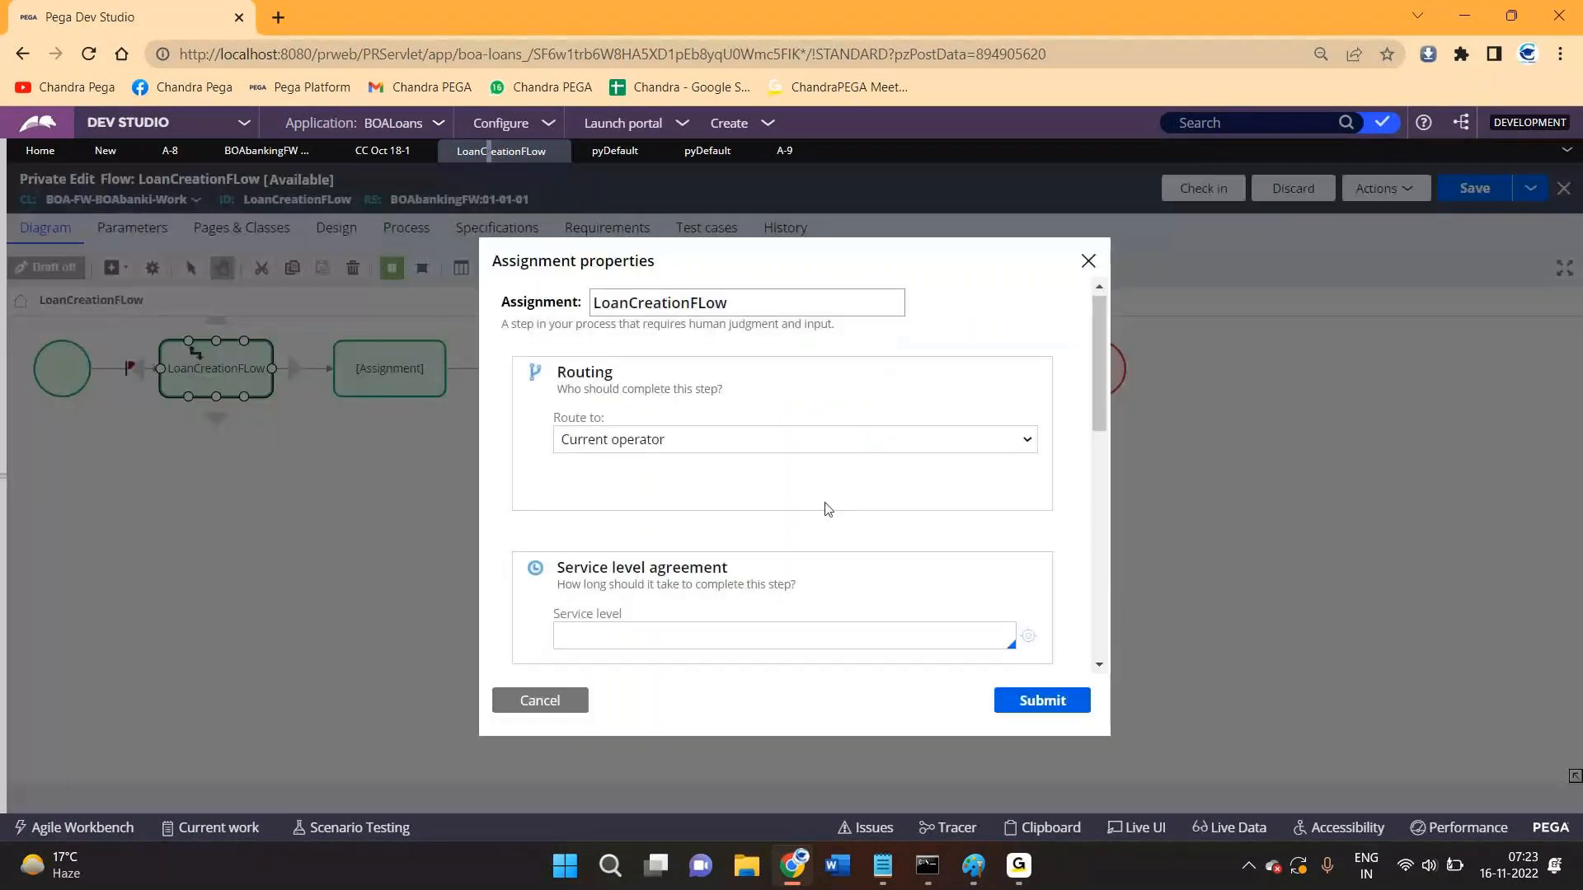
scroll(828, 509, "down", 10)
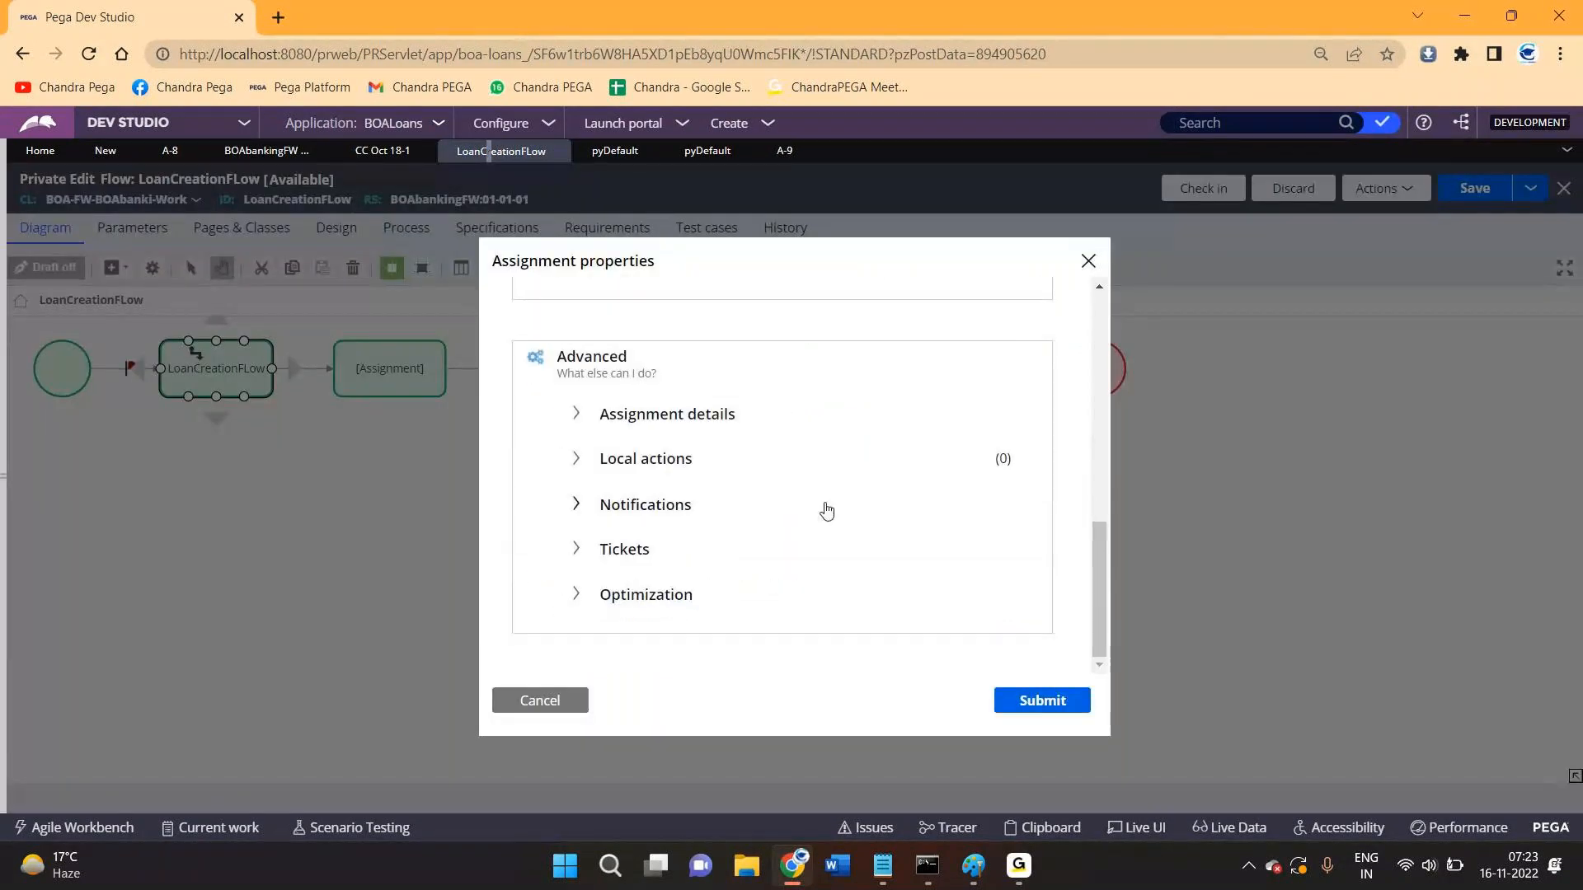
left_click(644, 419)
scroll(643, 419, "down", 3)
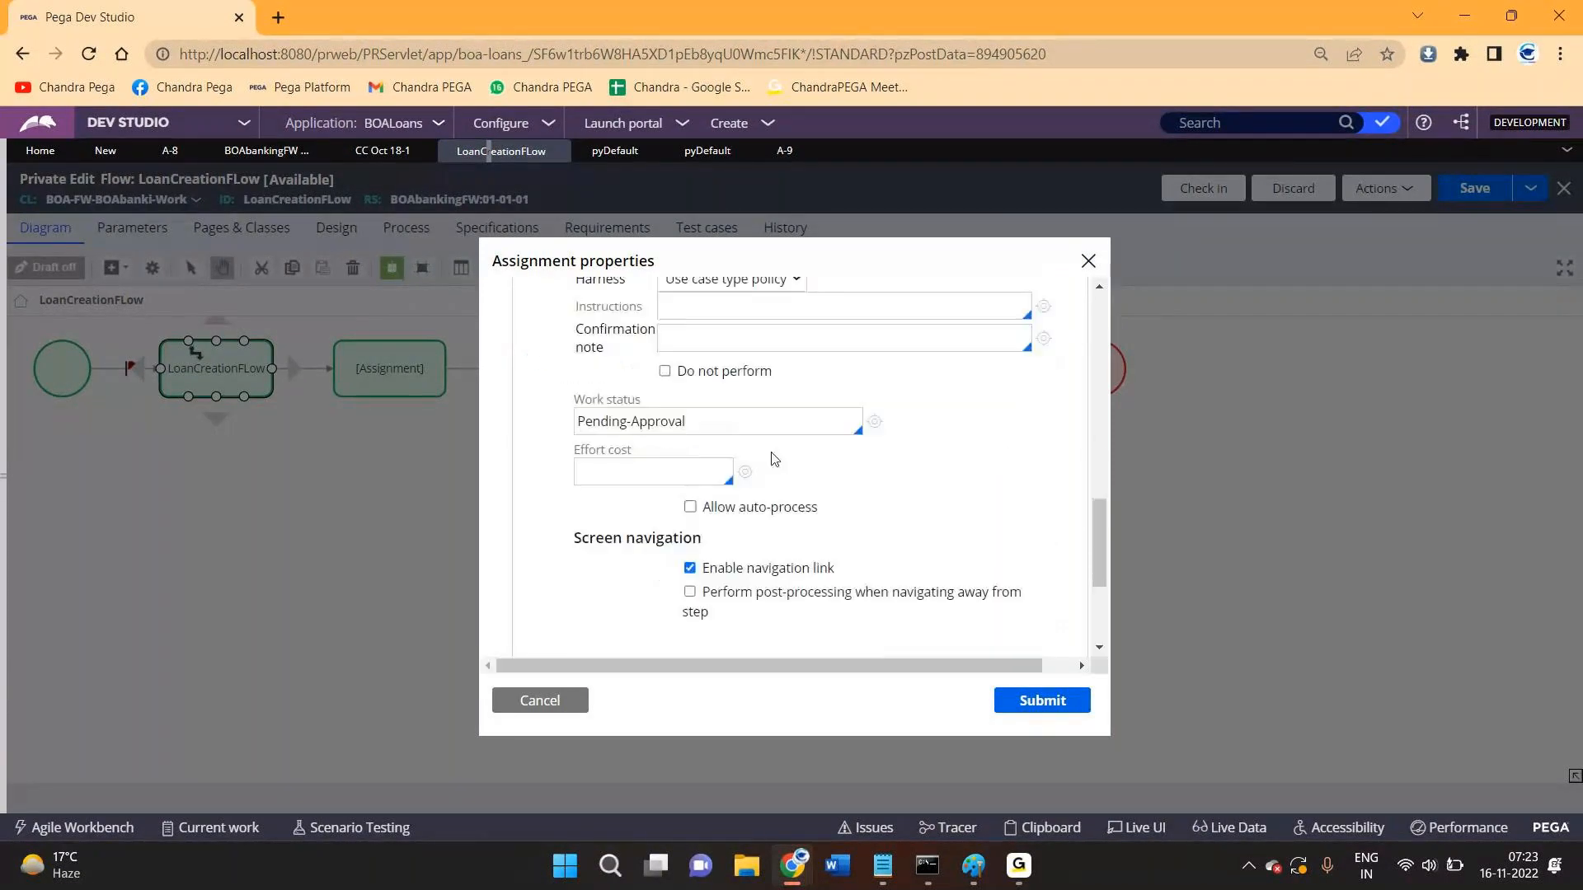
left_click(874, 424)
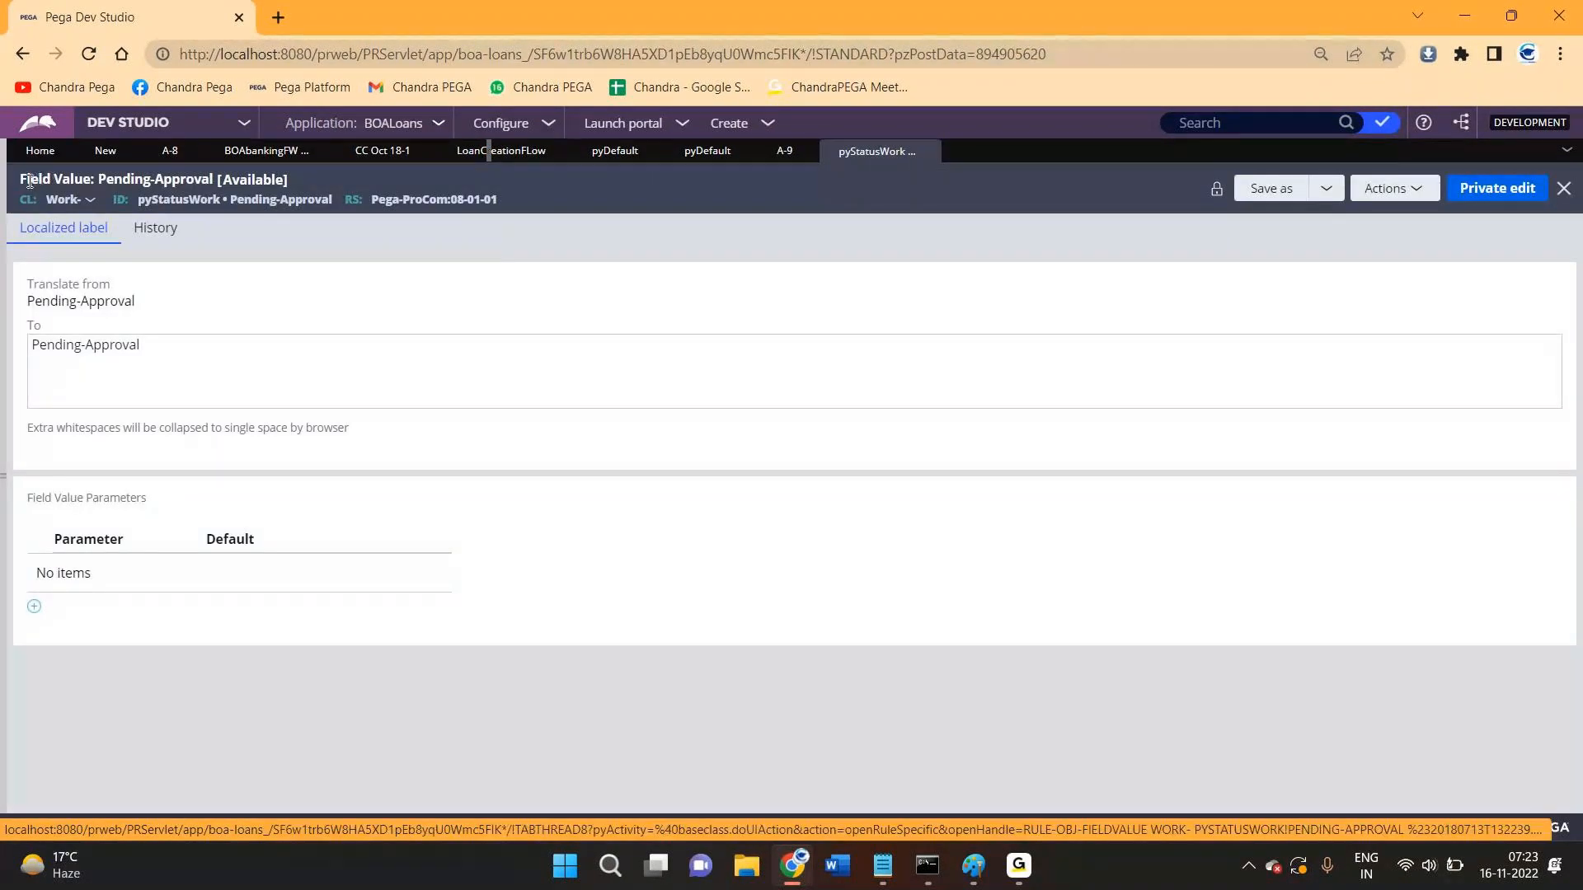
- Append 'dsfdgdsfdasfgdsfsdfgdhfg' after Pending-Approval in the field value's localized label
left_click_drag(22, 179, 89, 177)
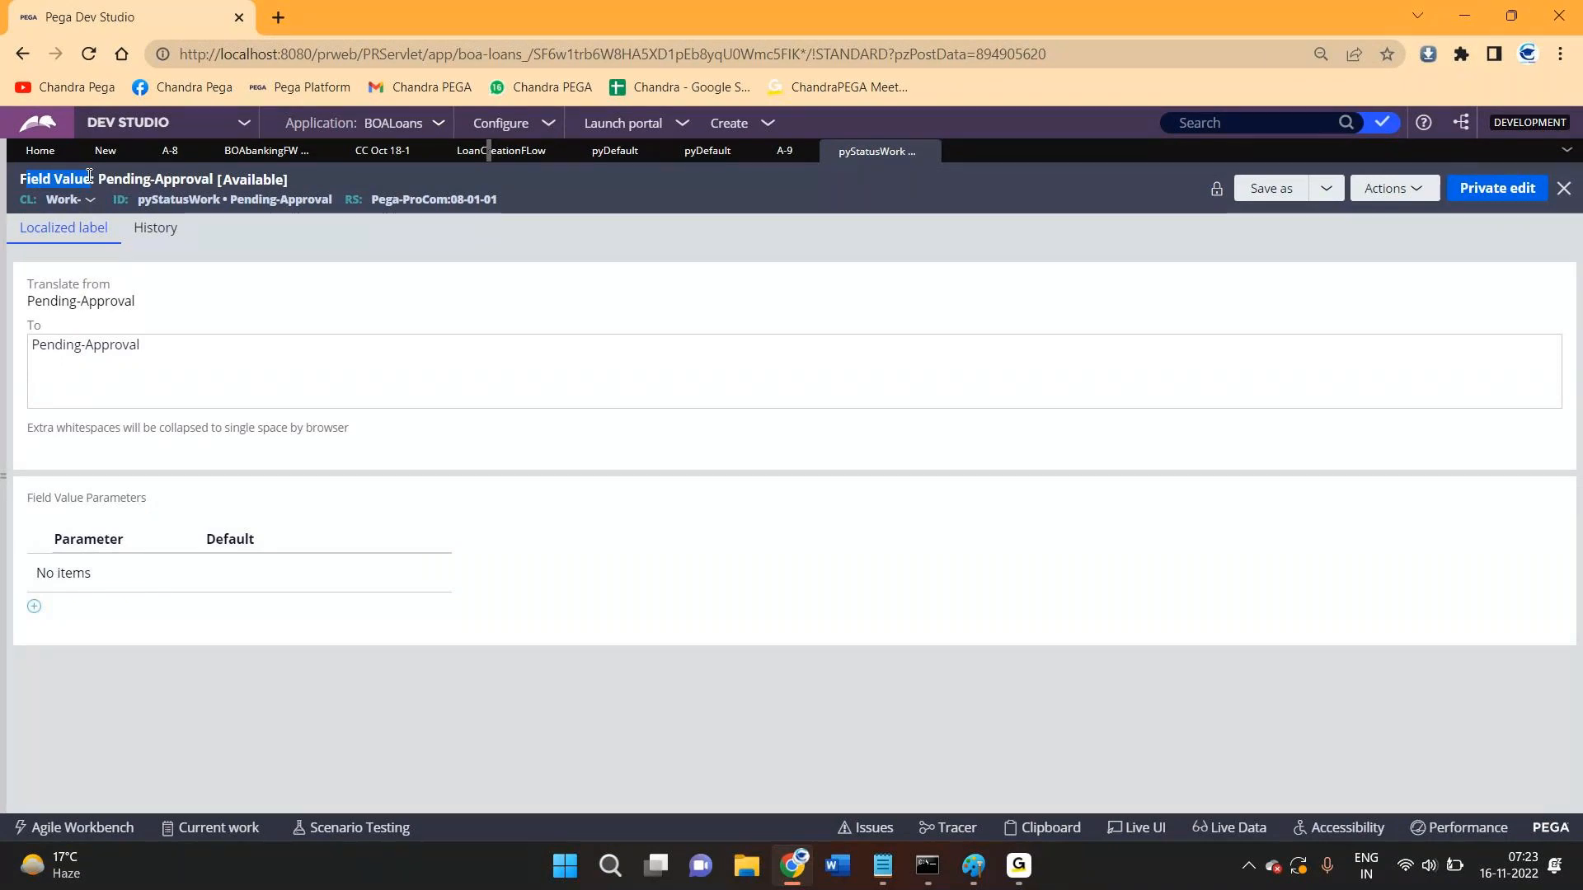
left_click(36, 307)
left_click_drag(36, 307, 141, 304)
left_click(151, 345)
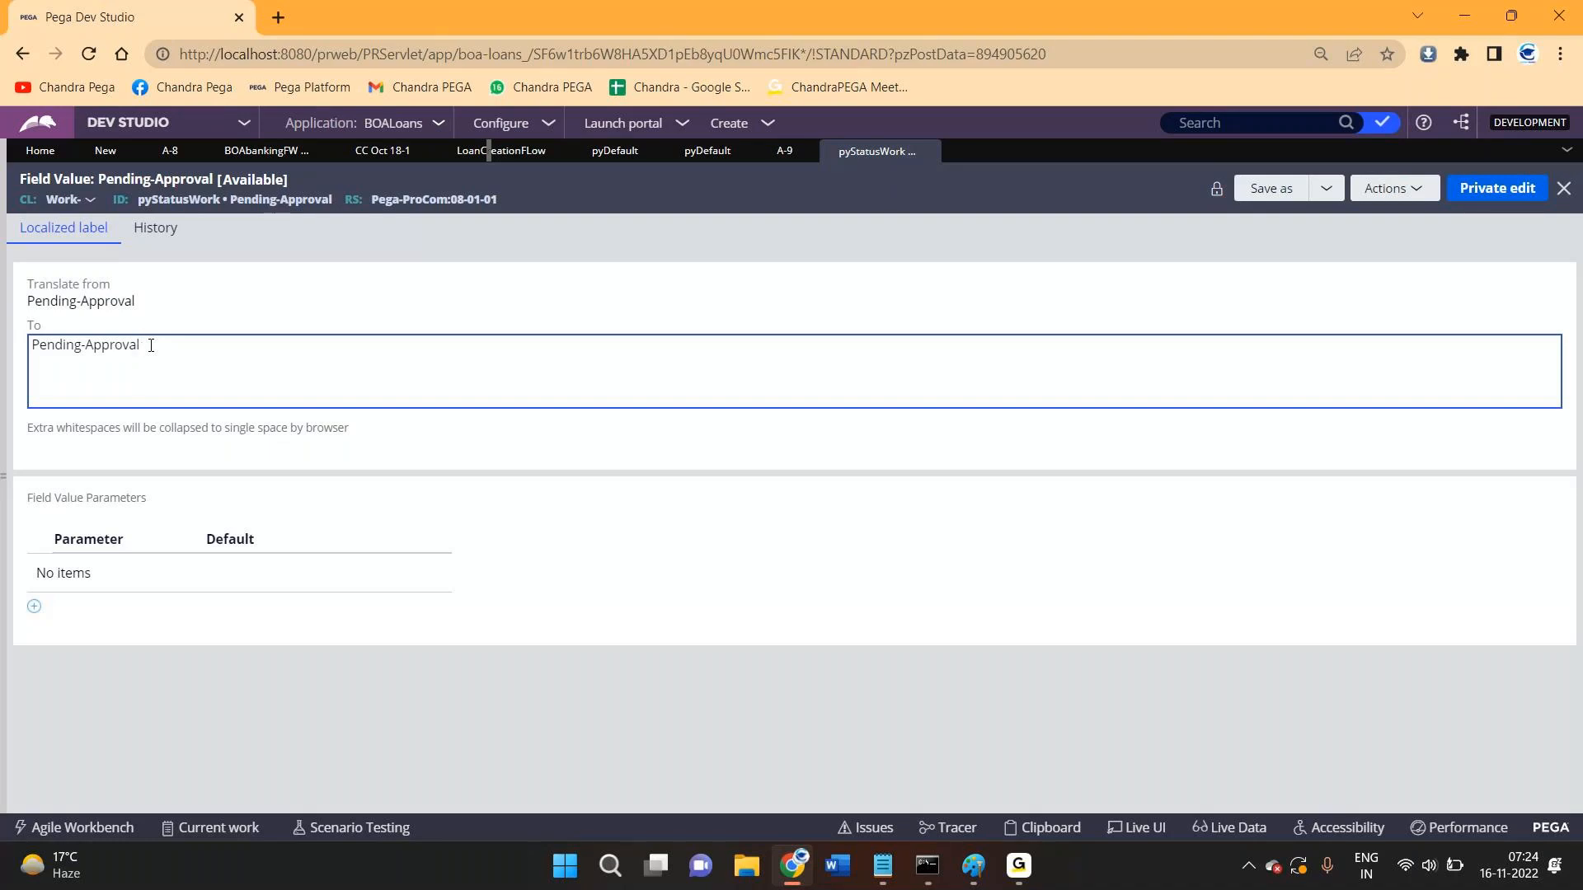
type("dsfdgdsfdasfgdsfsdfgdhfgj")
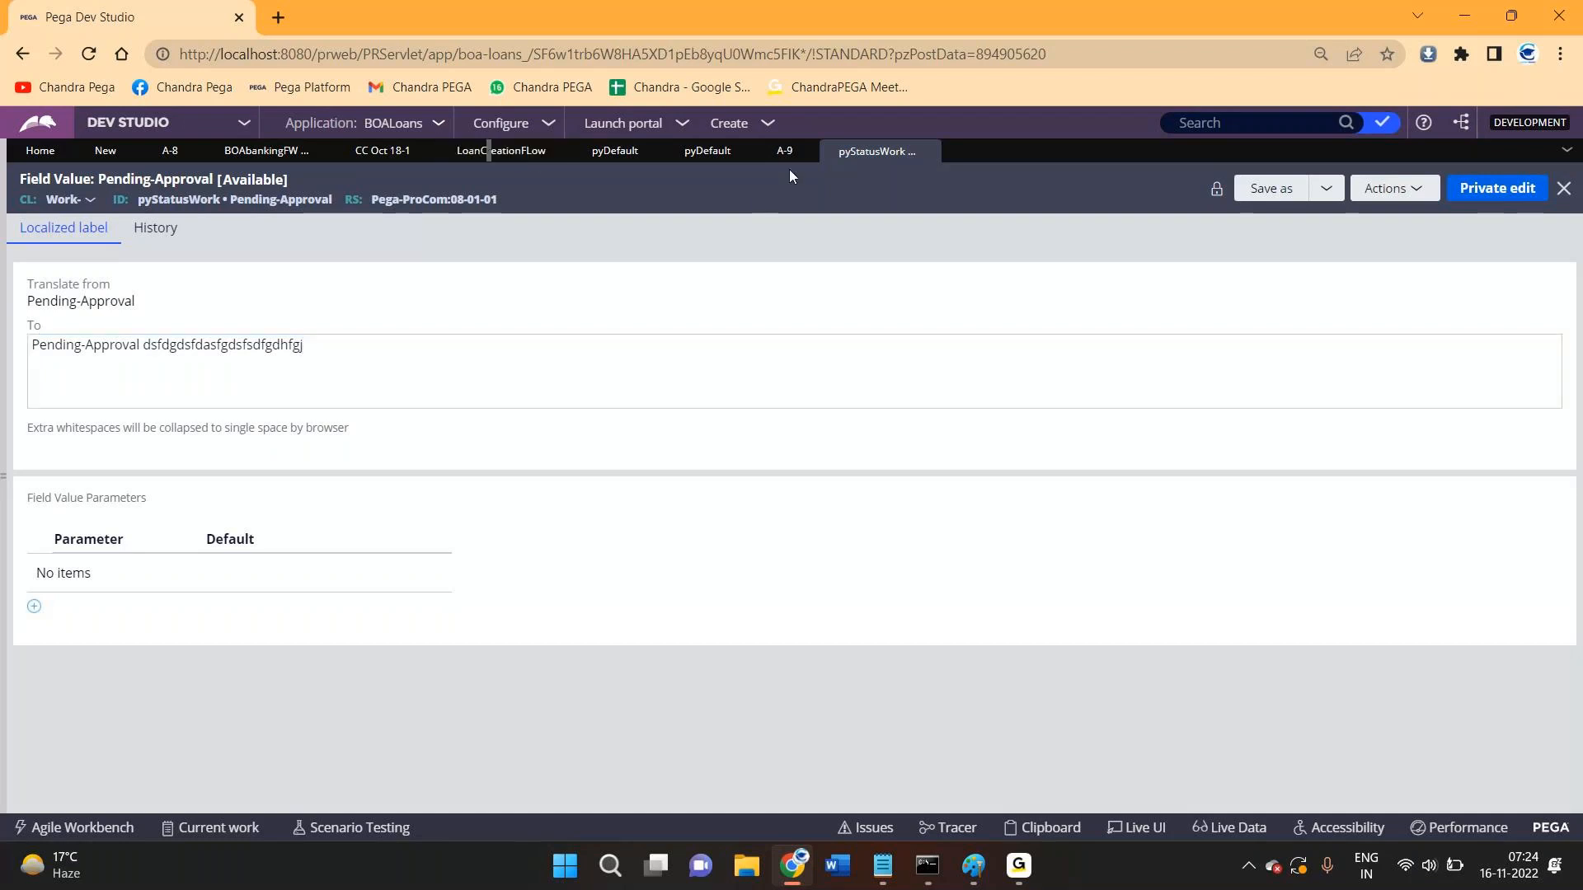
- Confirm the A-9 case shows Pending-Approval status, then start a new interaction case from Create
left_click(785, 153)
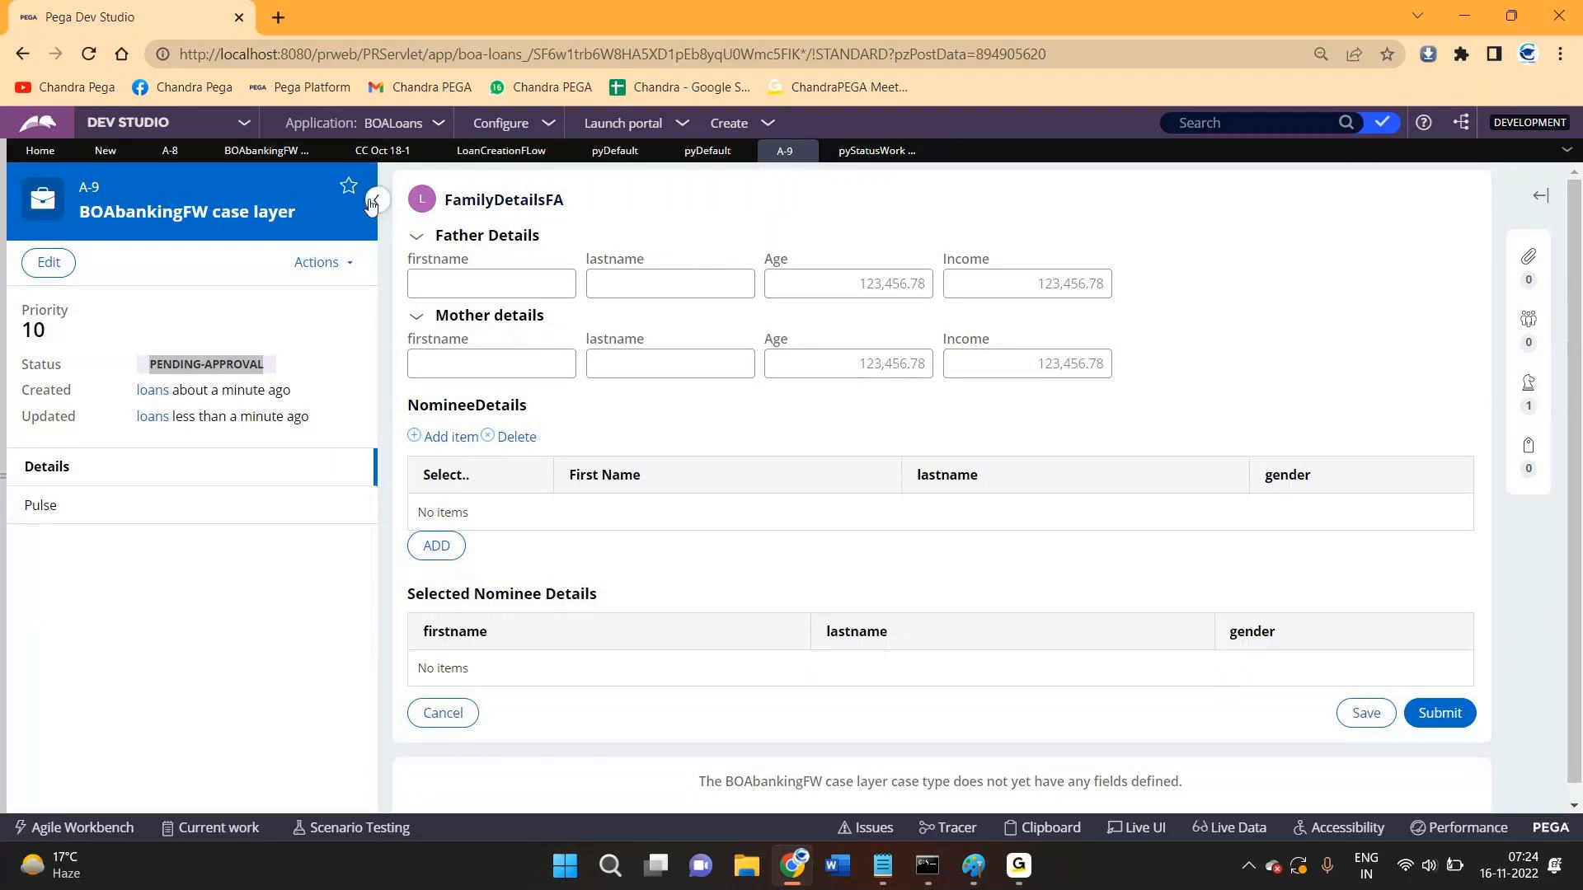
left_click(373, 201)
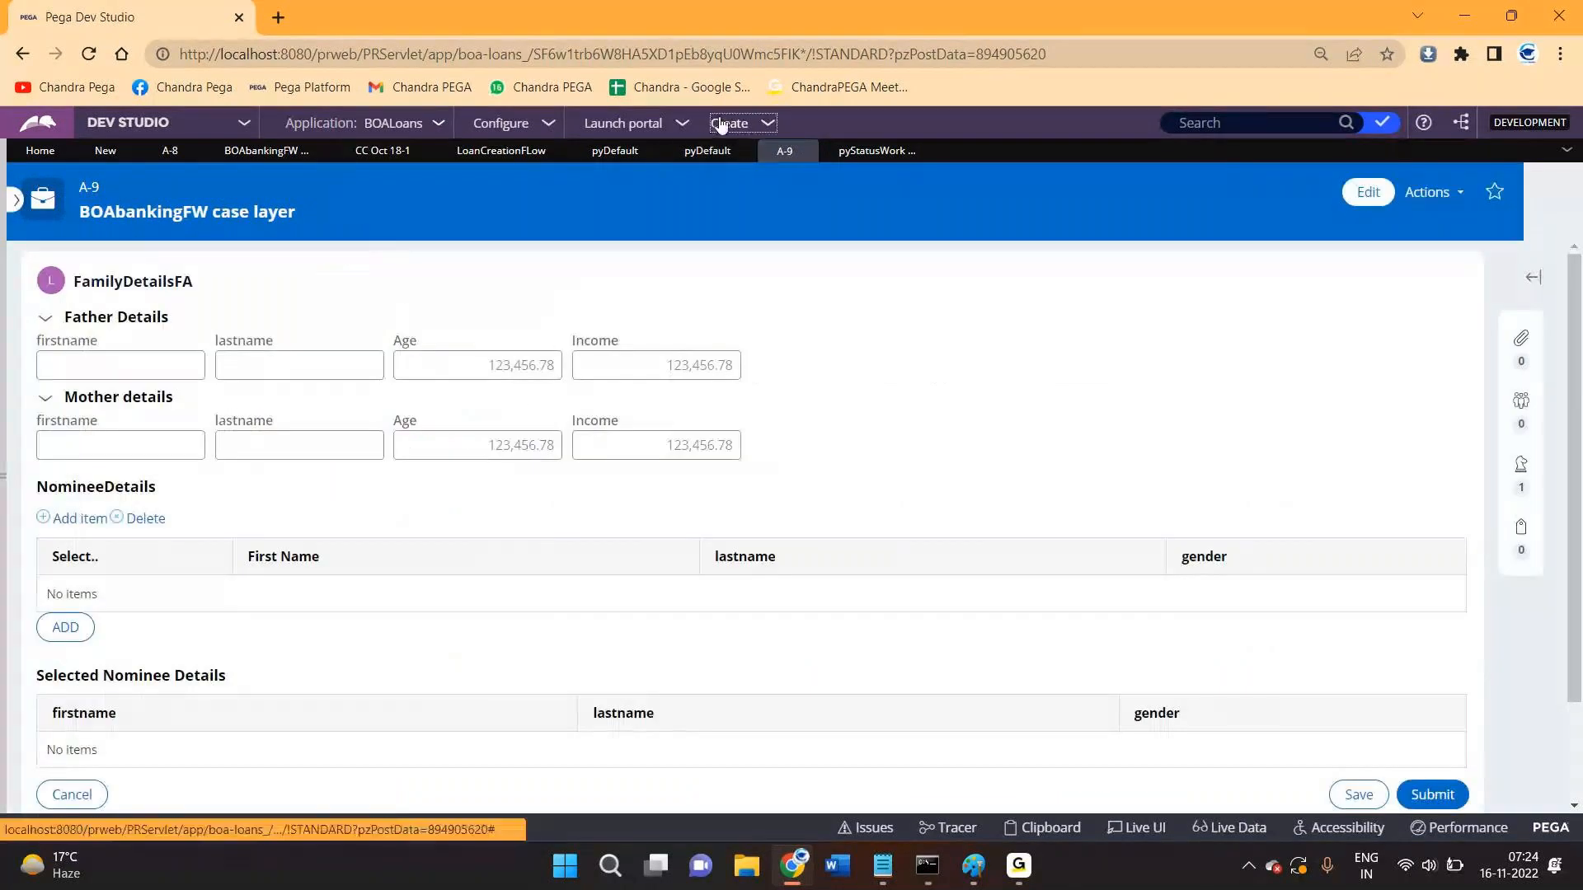
left_click(729, 123)
left_click(927, 145)
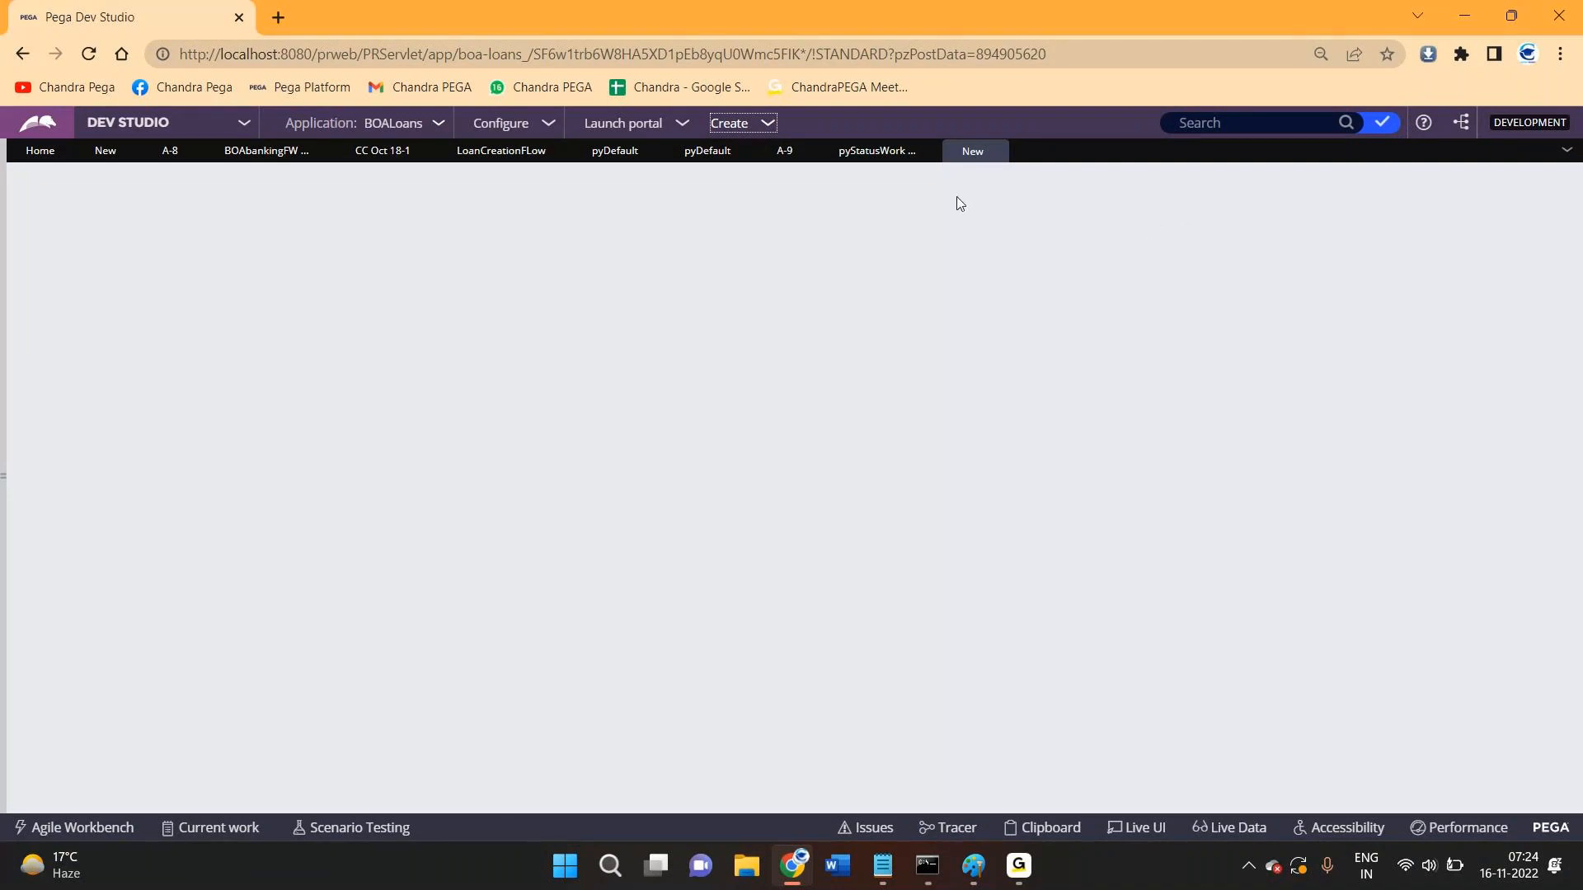
- Return to the A-8 BOALoans case and bring up the Create menu
left_click(159, 157)
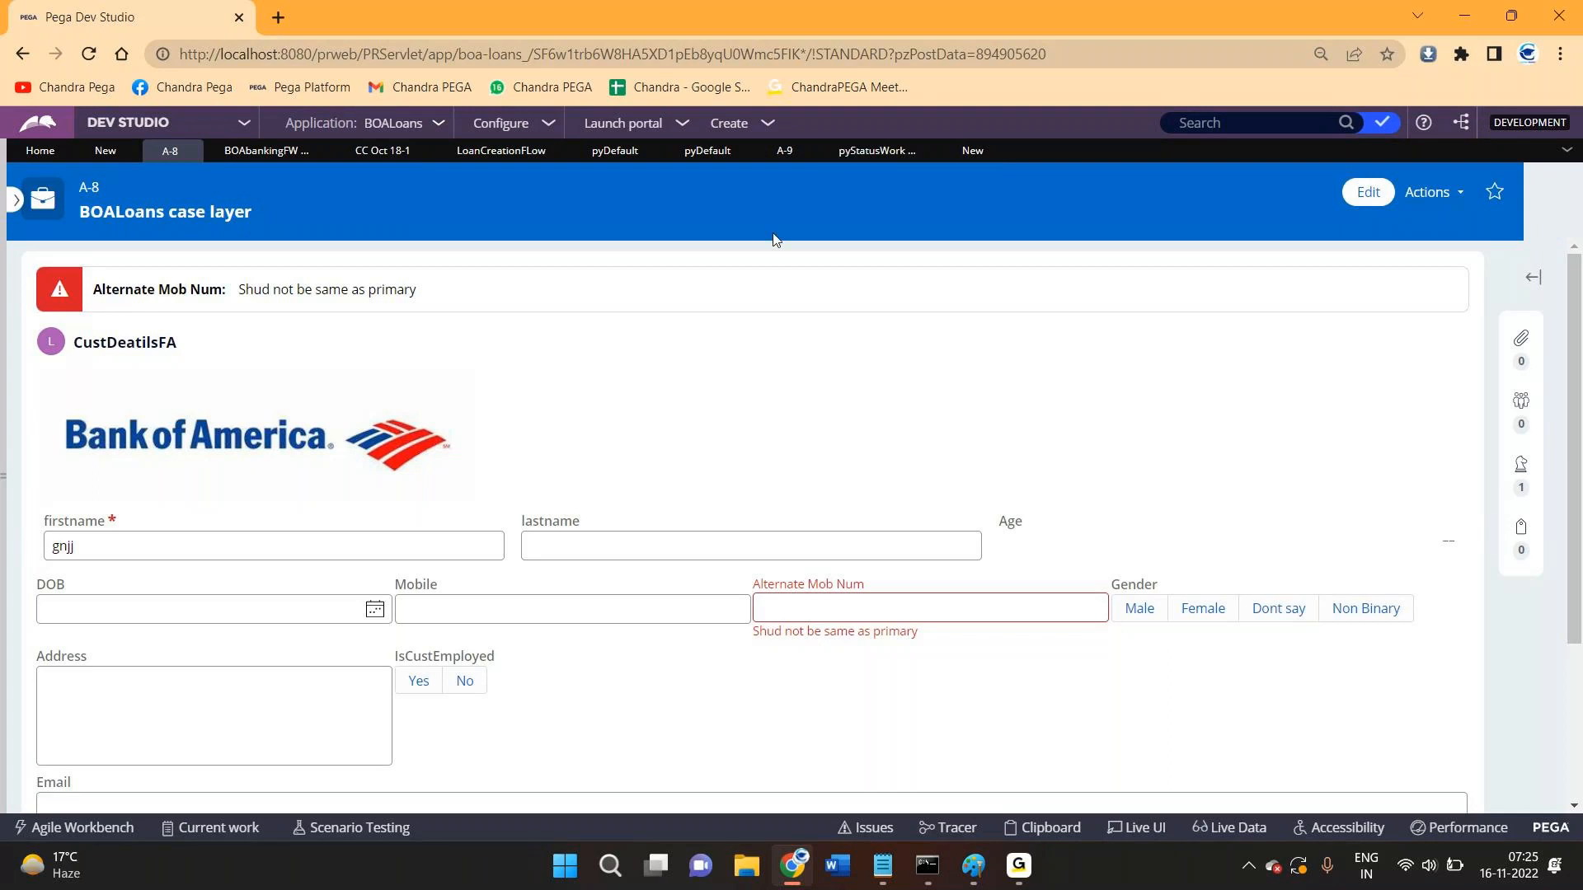
left_click(787, 122)
mouse_move(825, 194)
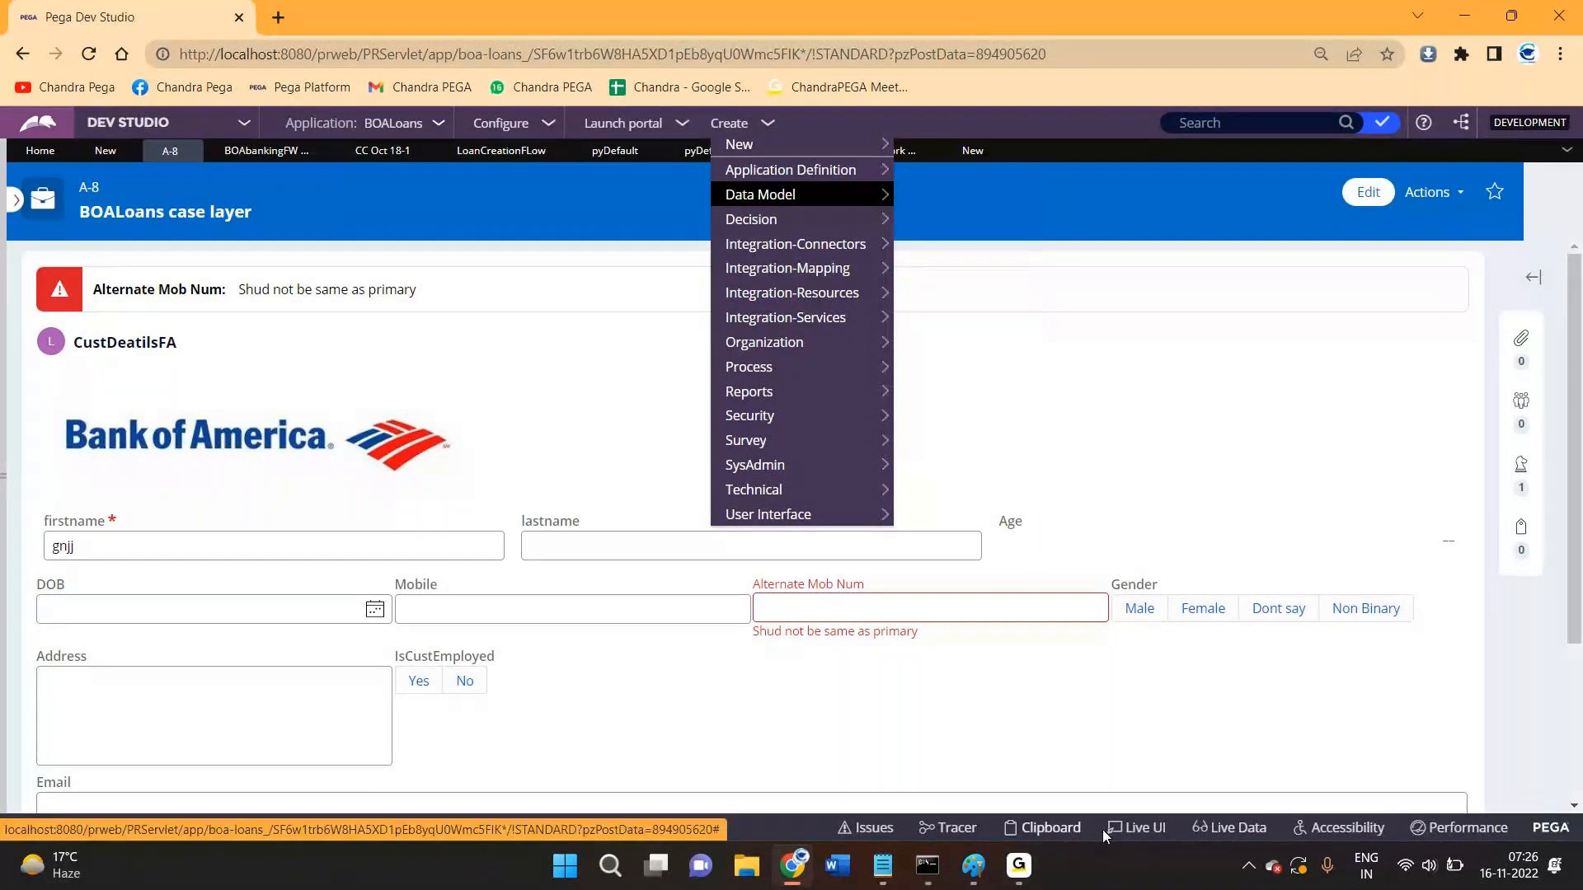
- Via Live UI, add a Label control above the CustDetailsSec name fields and delete its sample value text
left_click(1151, 844)
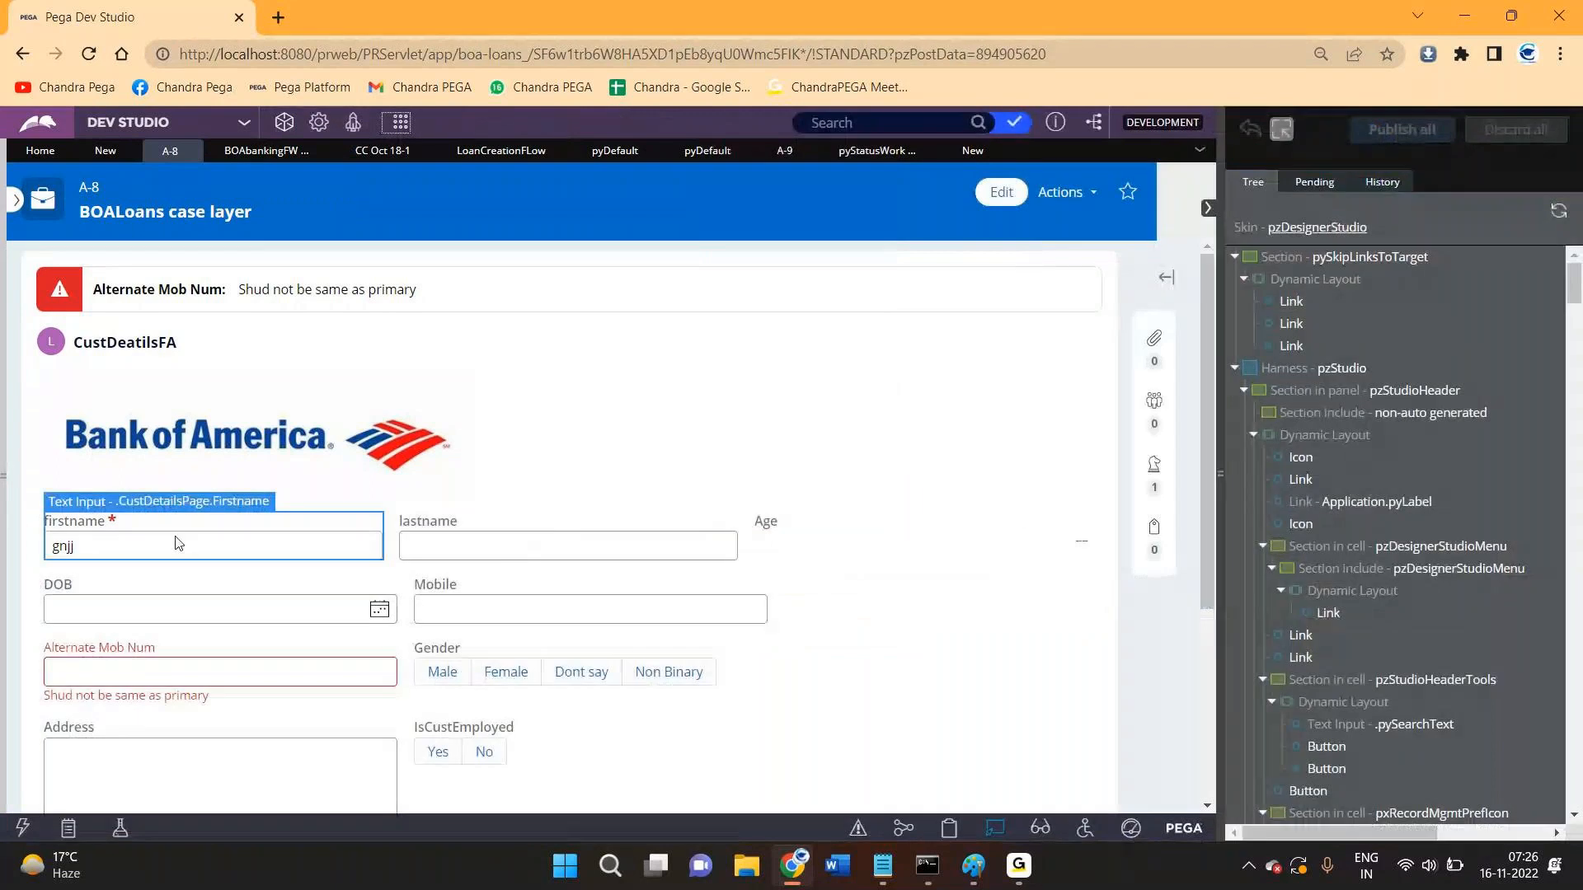
left_click(463, 508)
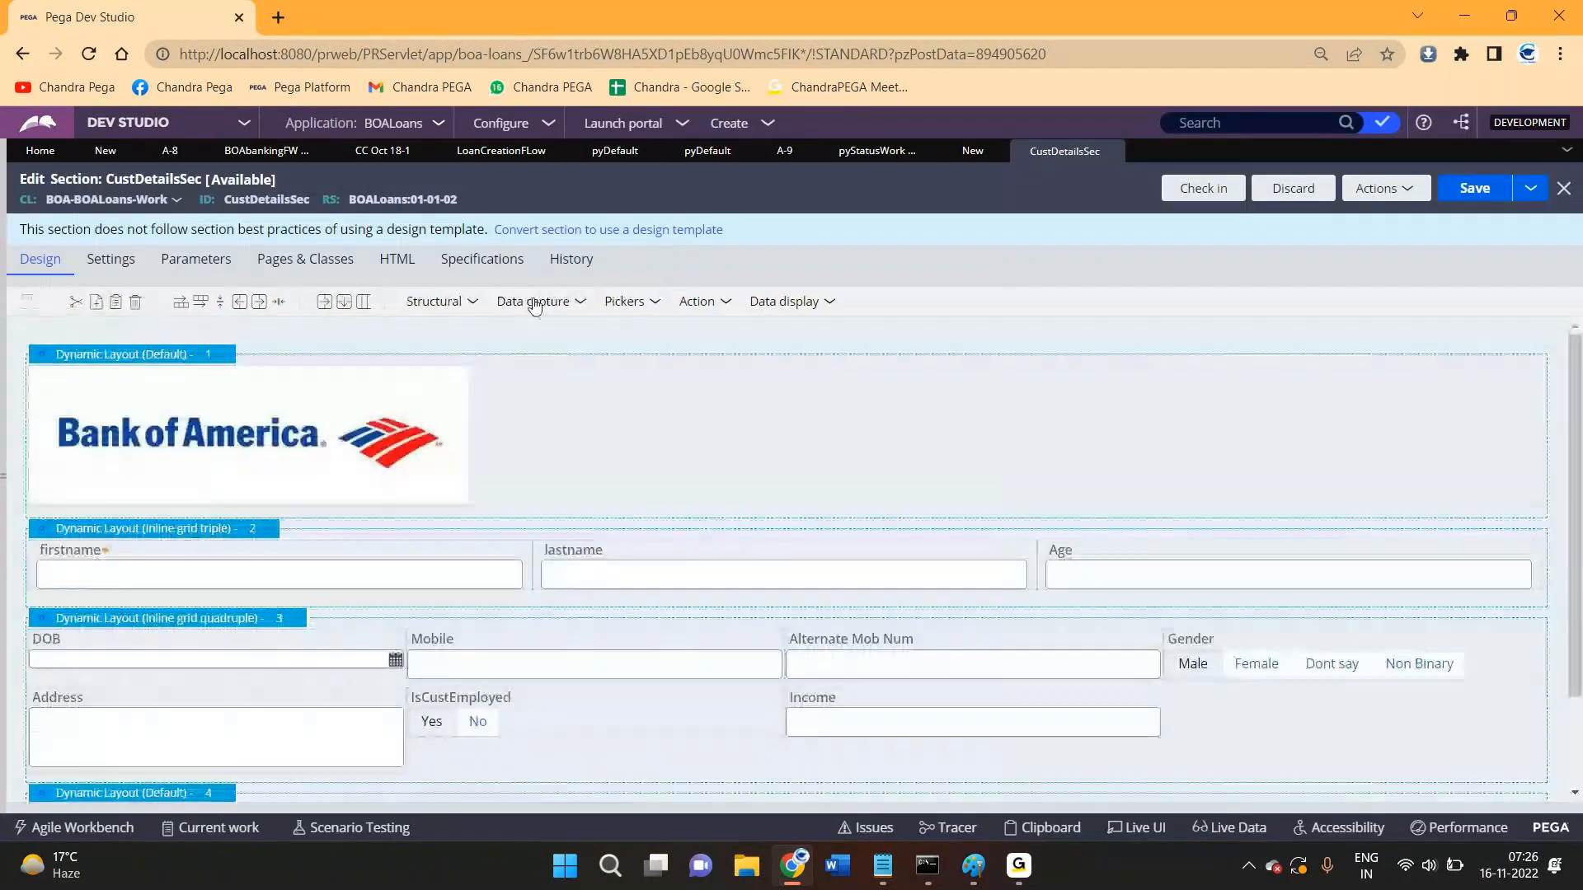
left_click_drag(754, 363, 247, 501)
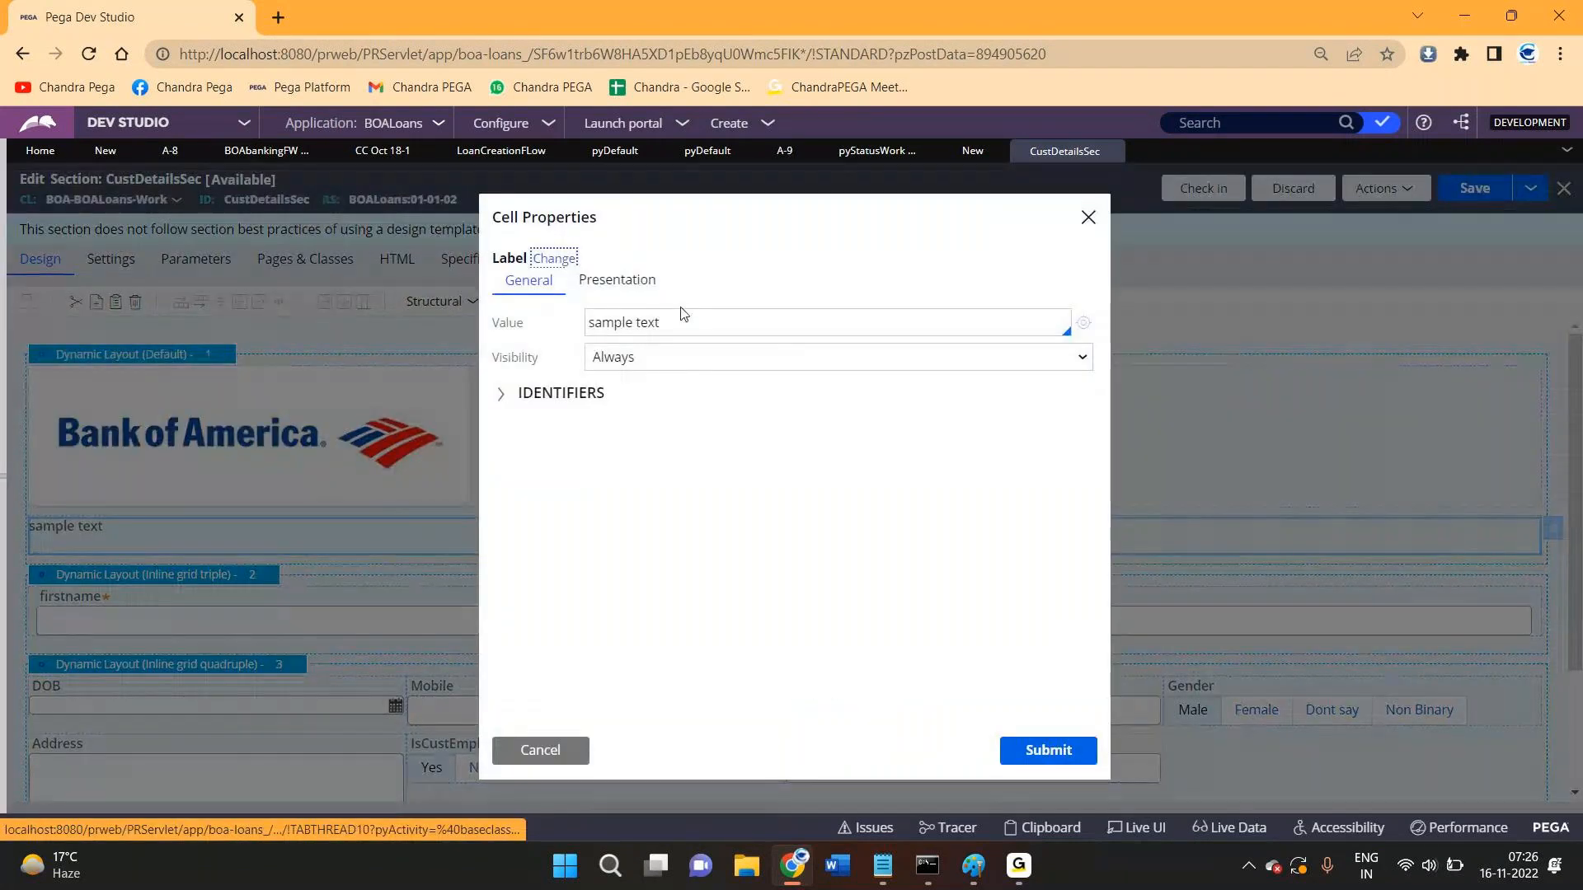
left_click_drag(680, 314, 588, 327)
key("BackSpace")
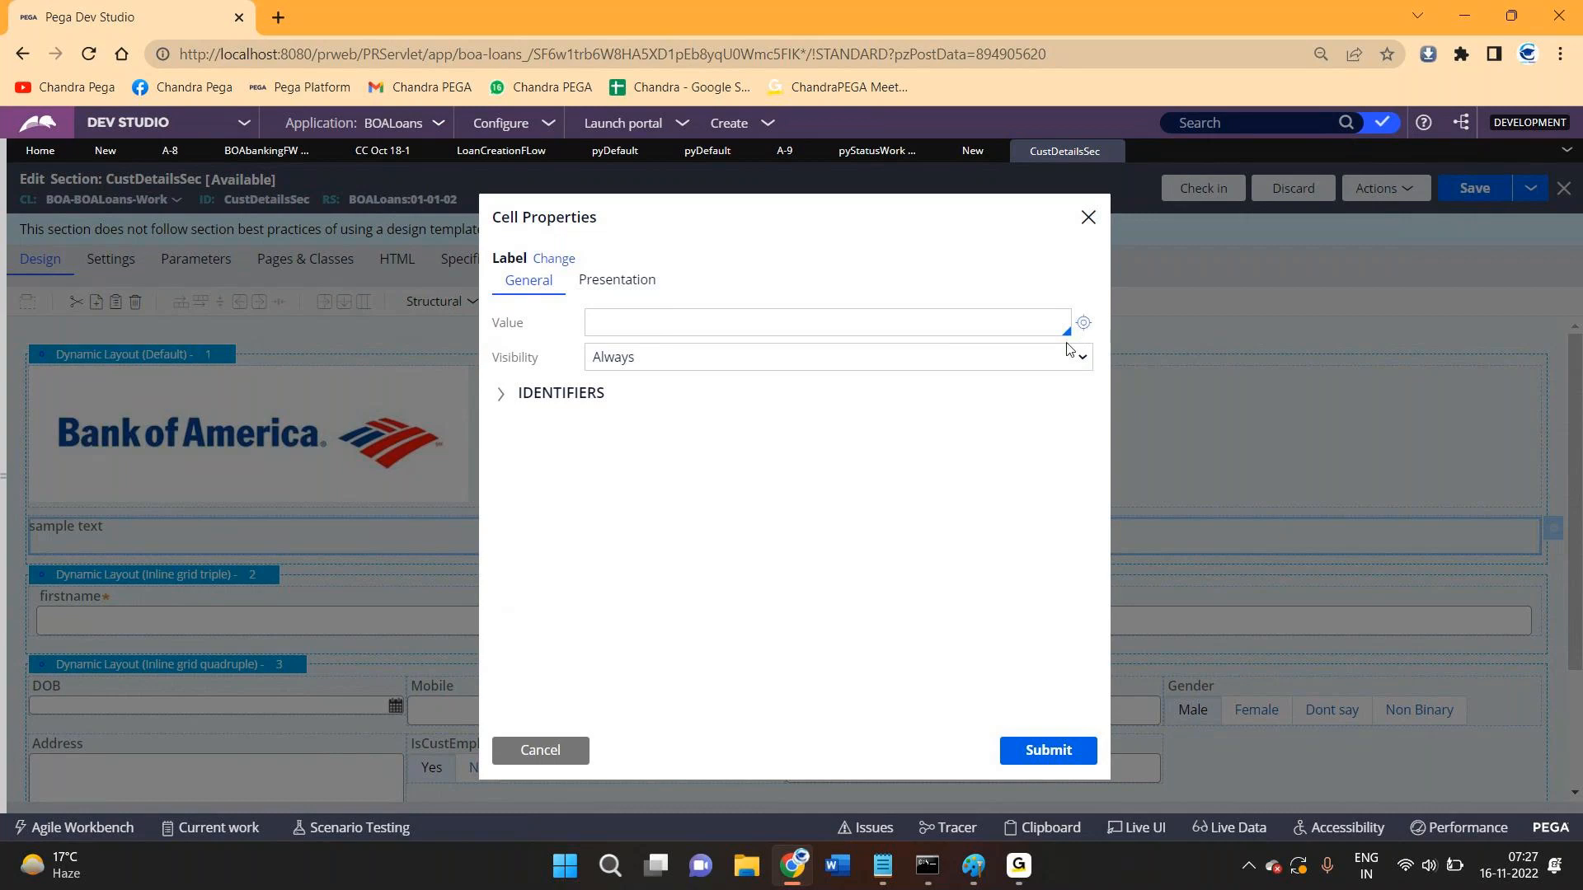
- Cancel the label's Cell Properties and return to the pyStatusWork Pending-Approval field value rule
left_click(534, 760)
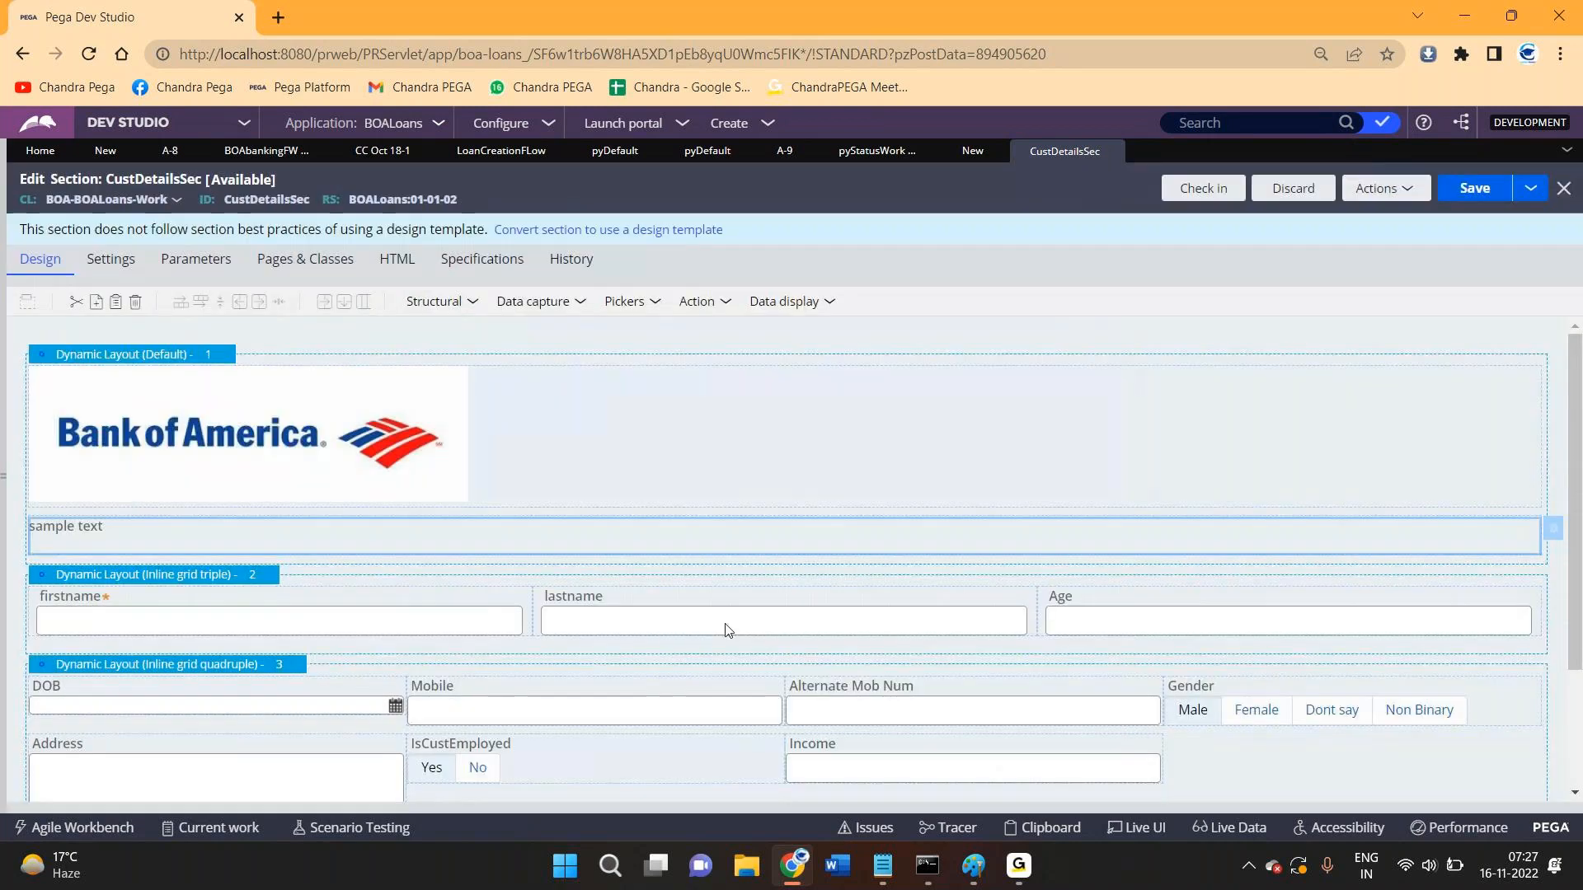
left_click(873, 155)
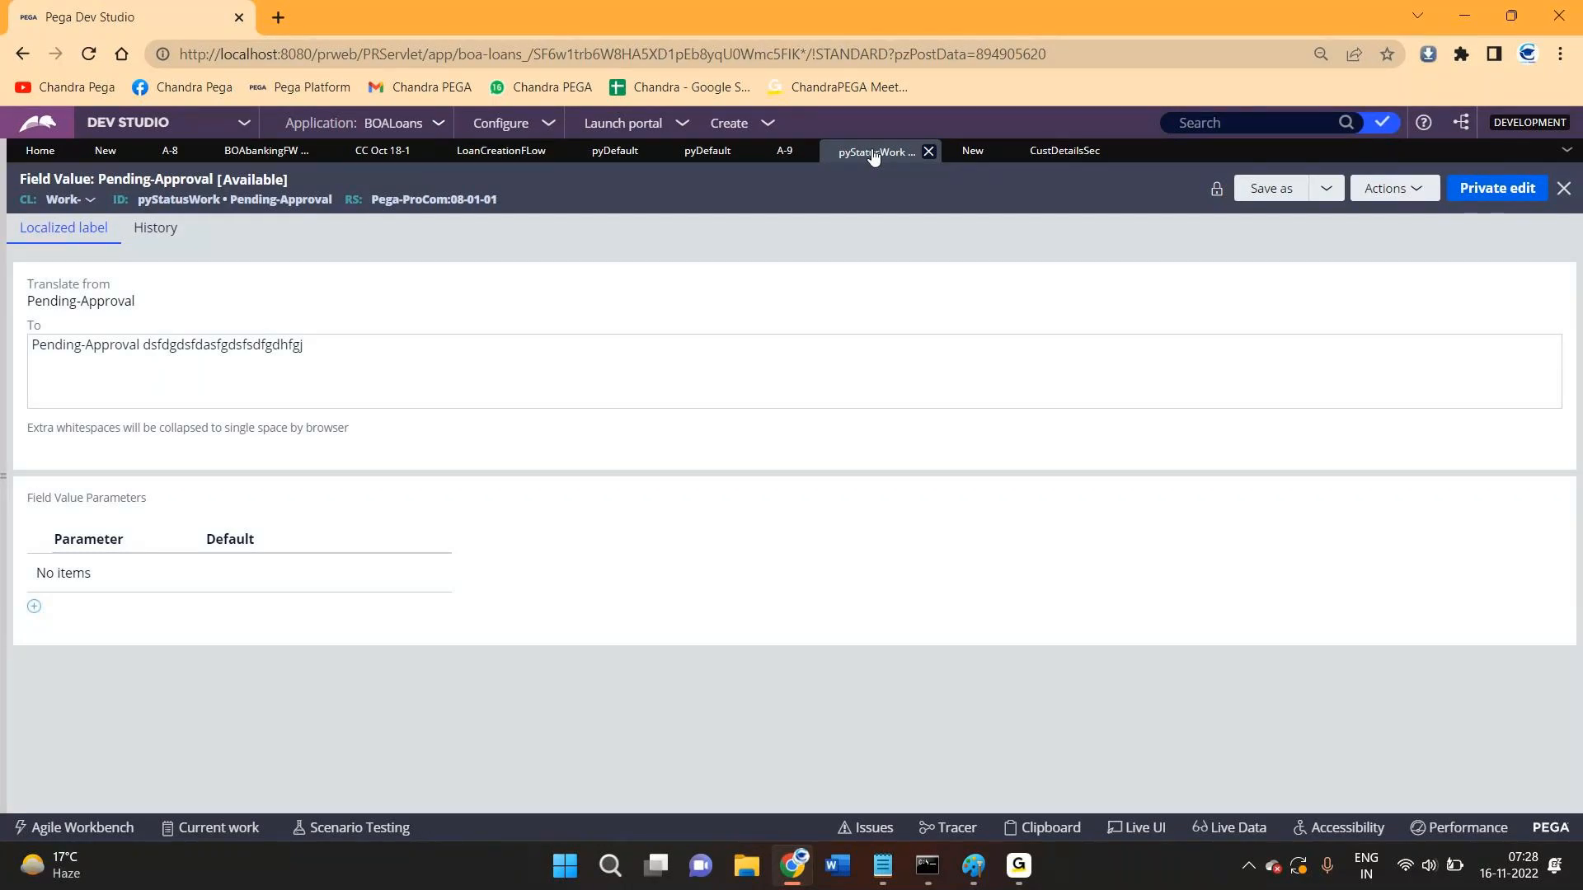
- Go from CustDetailsSec back to the LoanCreationFLow assignment properties showing Pending-Approval
left_click(1048, 153)
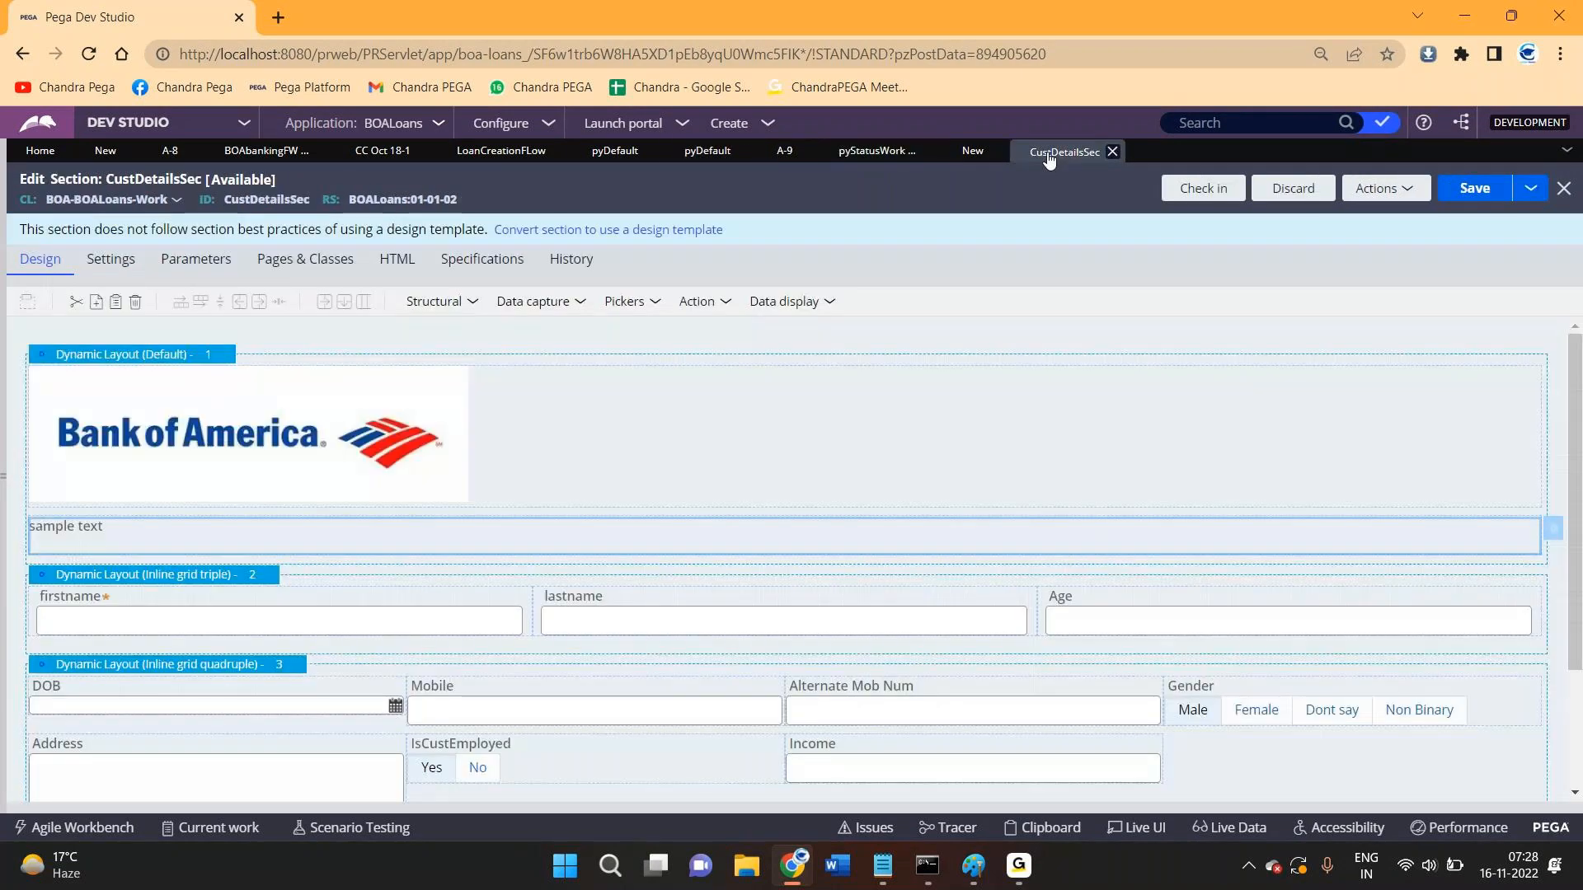
left_click(502, 152)
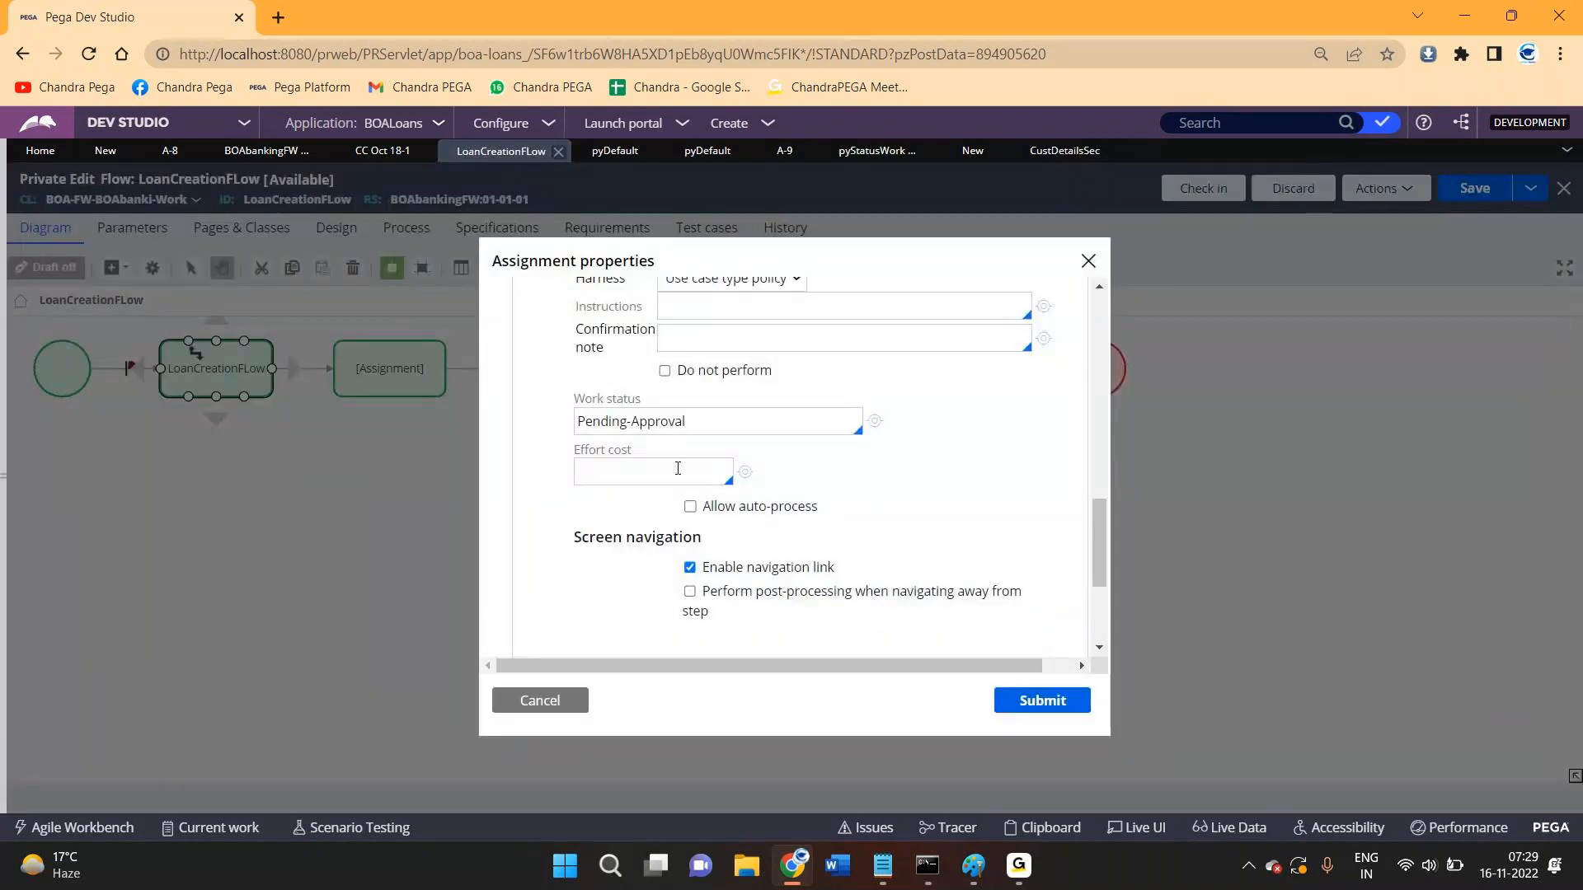
- Replace the assignment's Pending-Approval work status with Pending-Qualification from the suggestion list
left_click_drag(699, 422, 558, 424)
key("BackSpace")
key("Down")
key("Down")
key("Down")
key("Down")
key("Down")
key("Down")
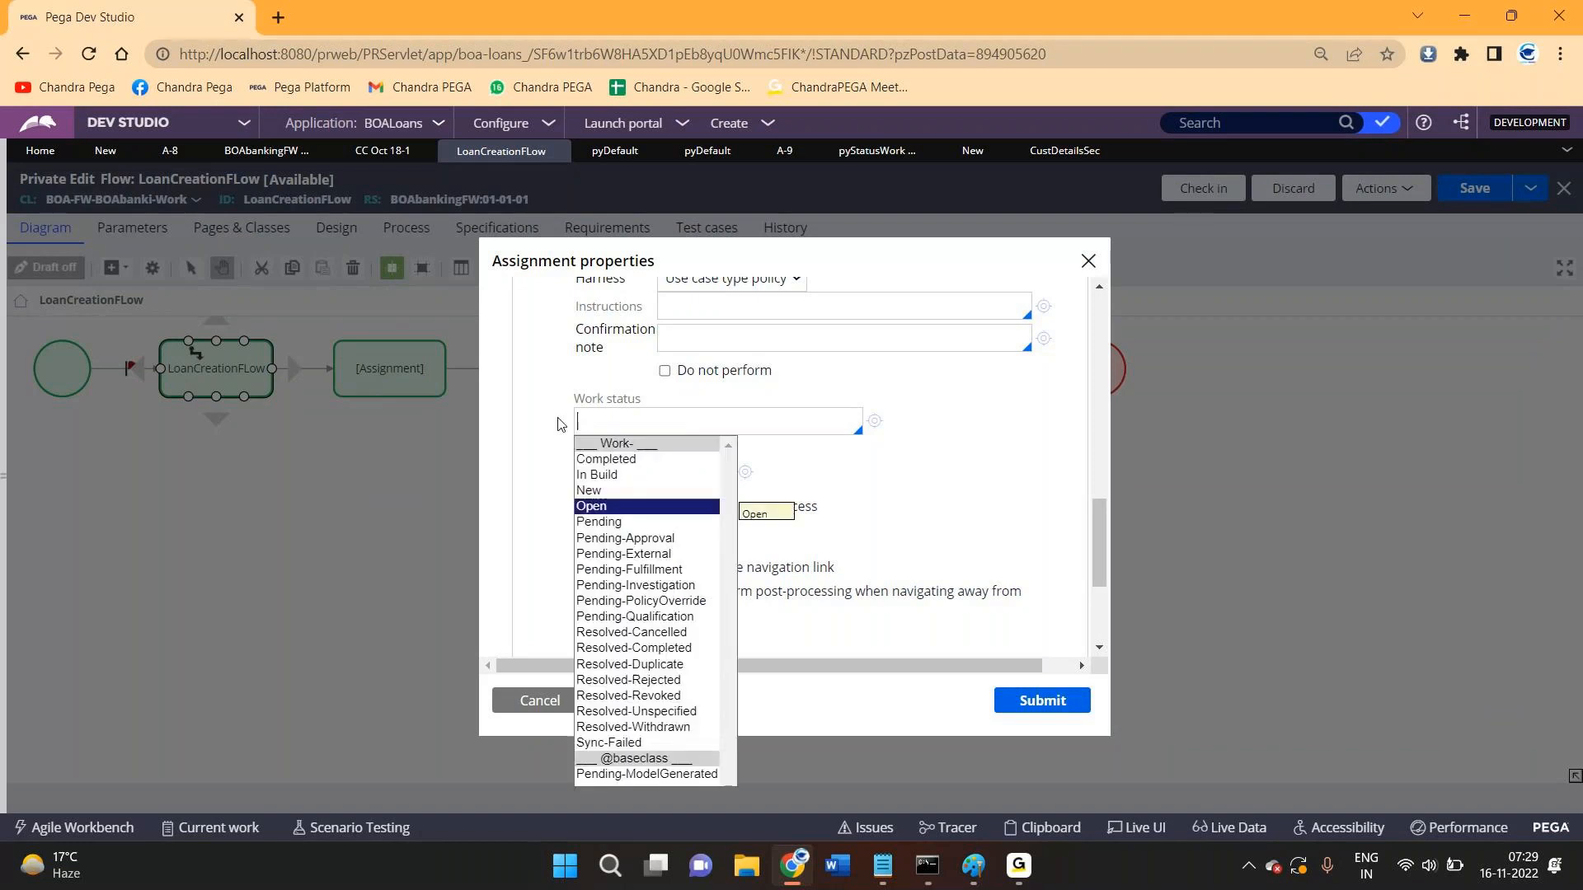
key("Down")
key("Down")
key("Down")
key("Down")
key("Down")
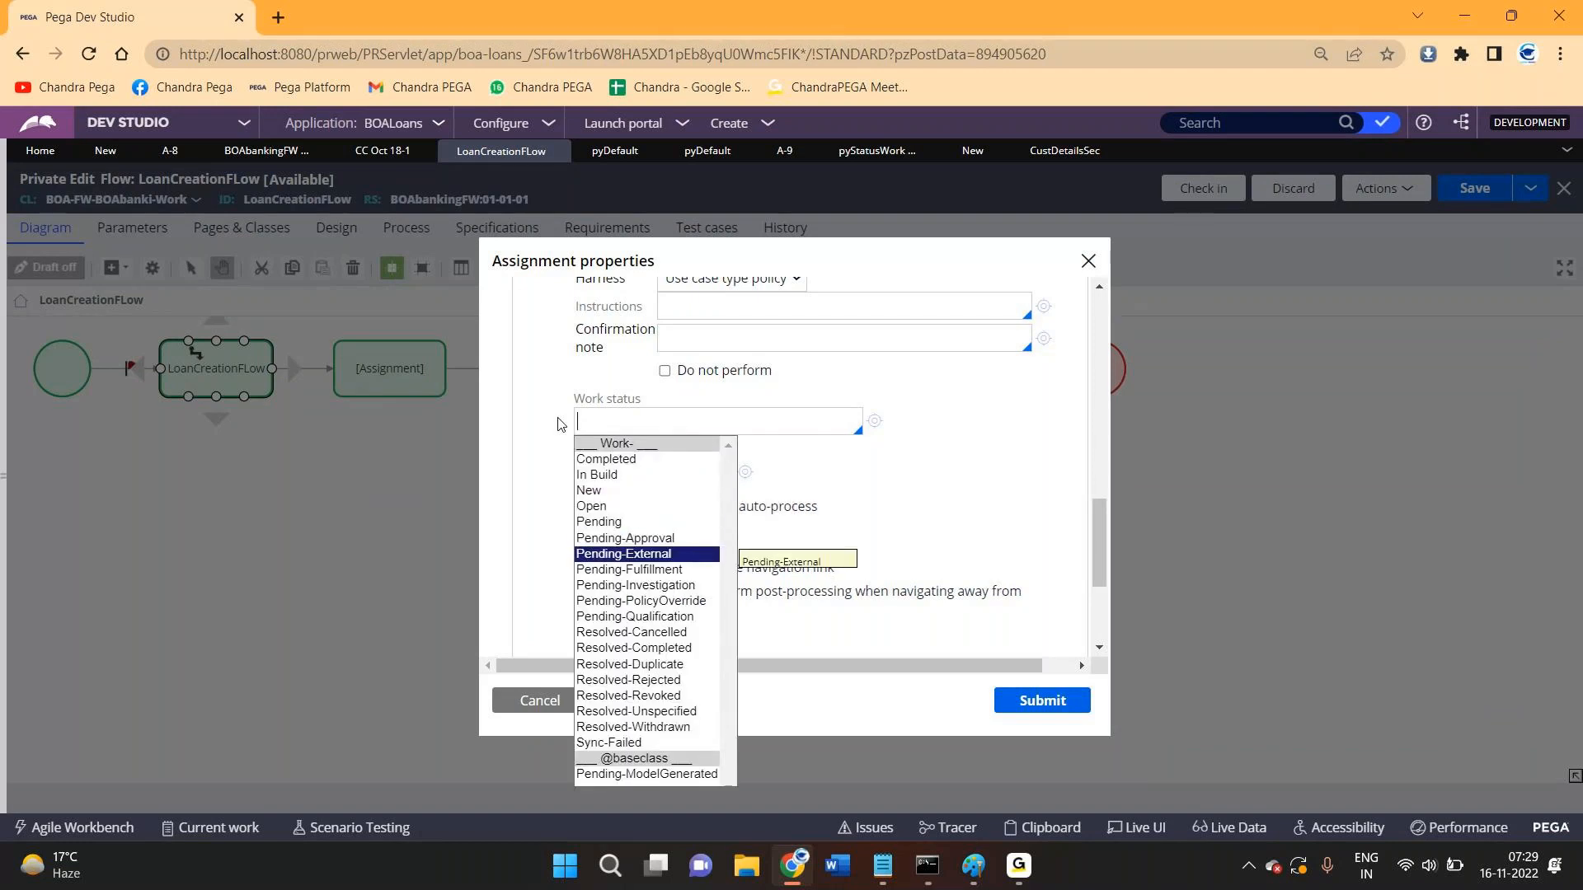
key("Return")
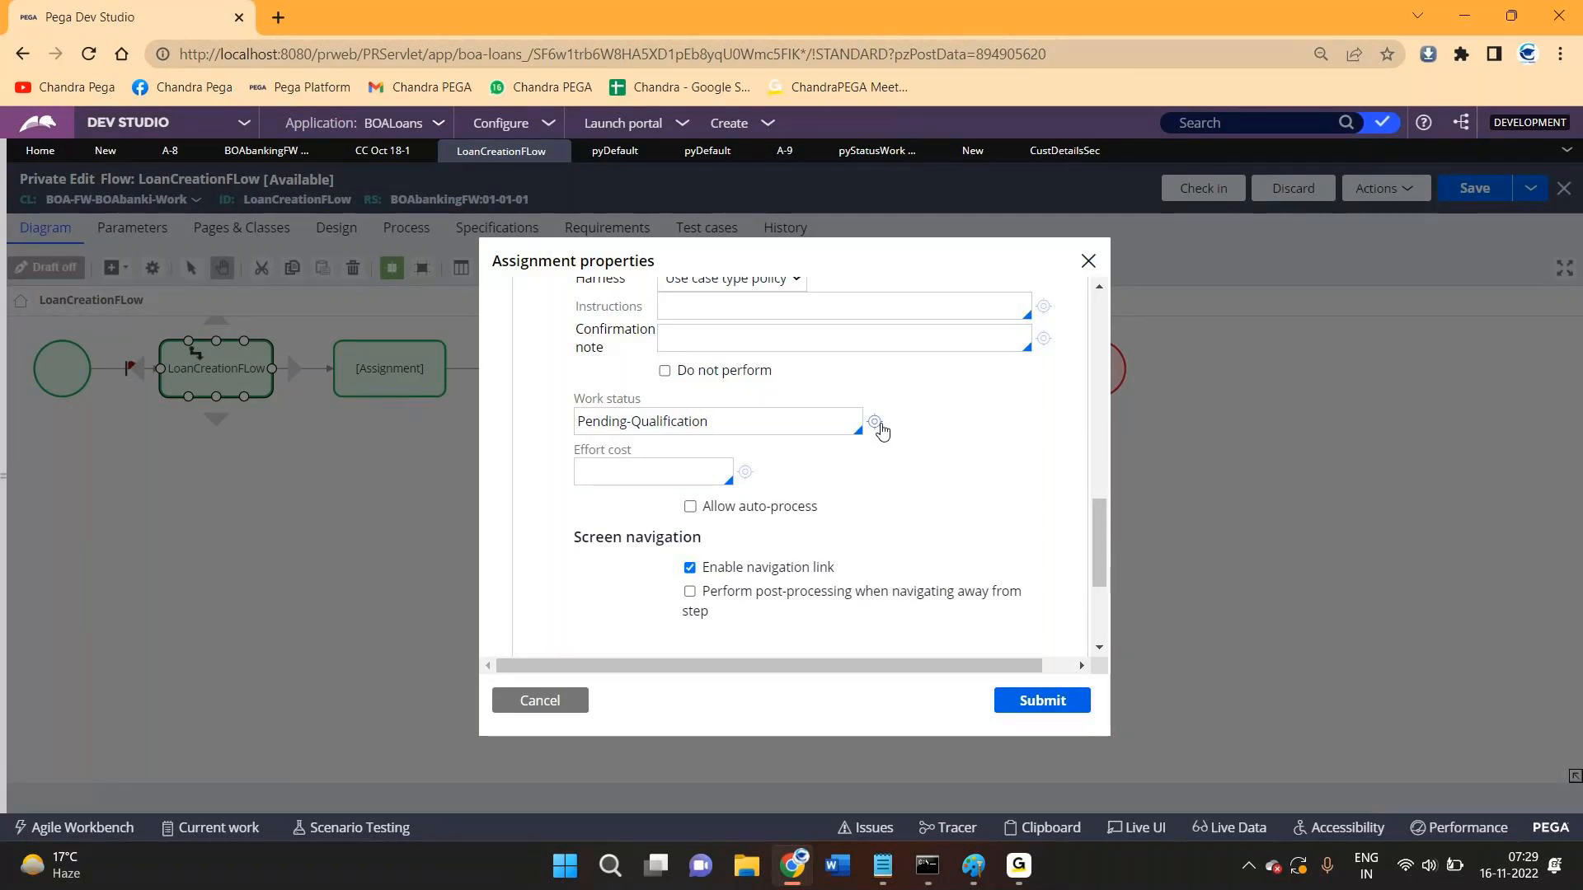
left_click_drag(720, 424, 581, 426)
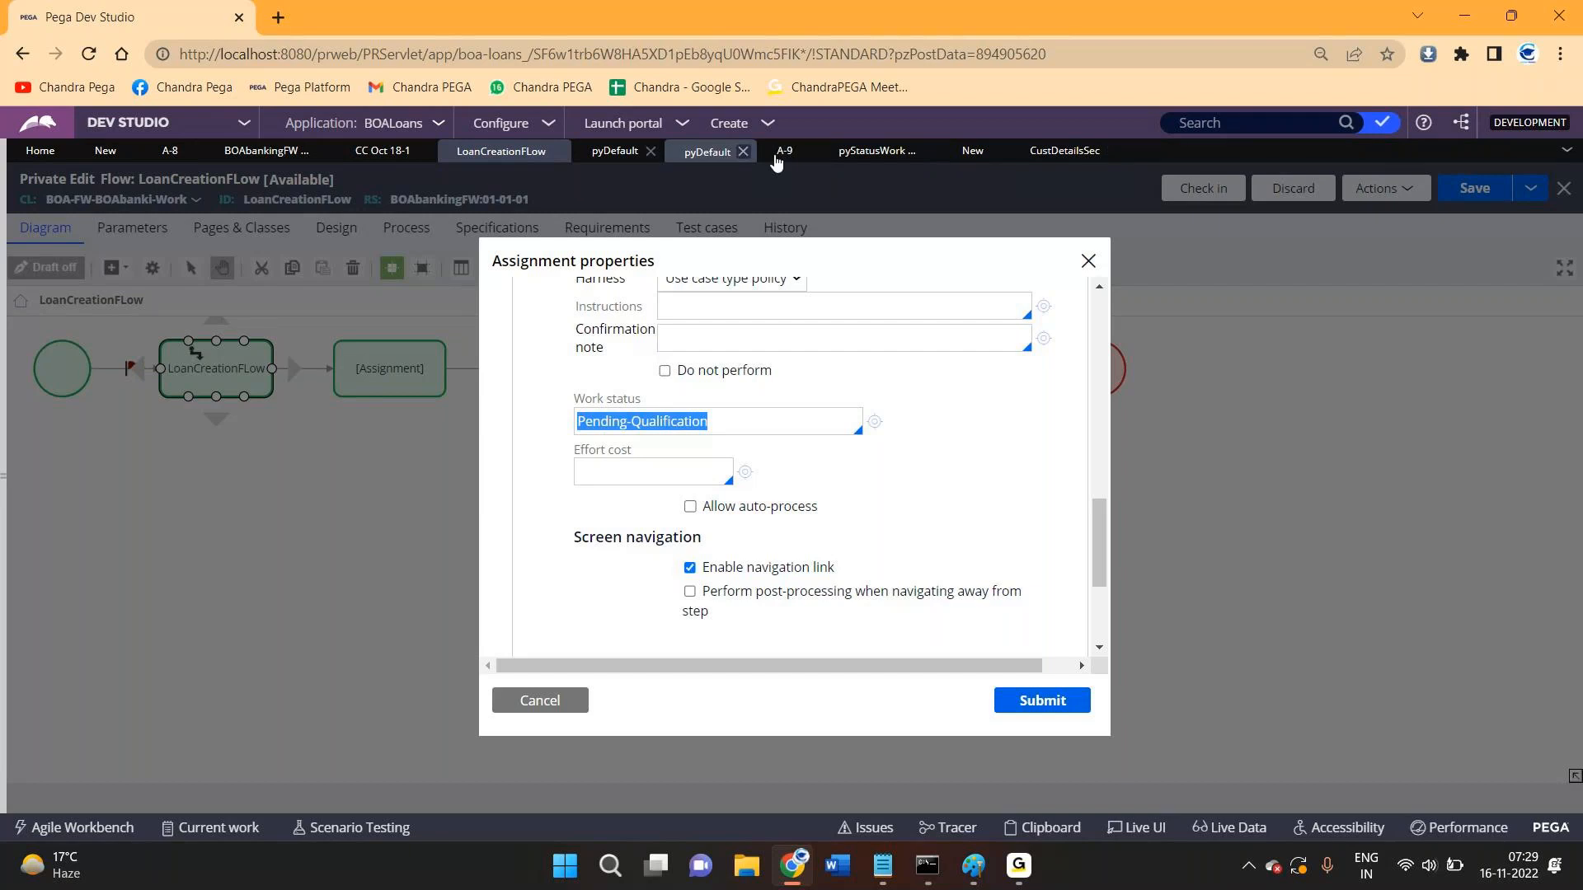
- Inspect the pyStatusWork Pending-Approval record's title and ID, then switch to CustDetailsSec
left_click(879, 152)
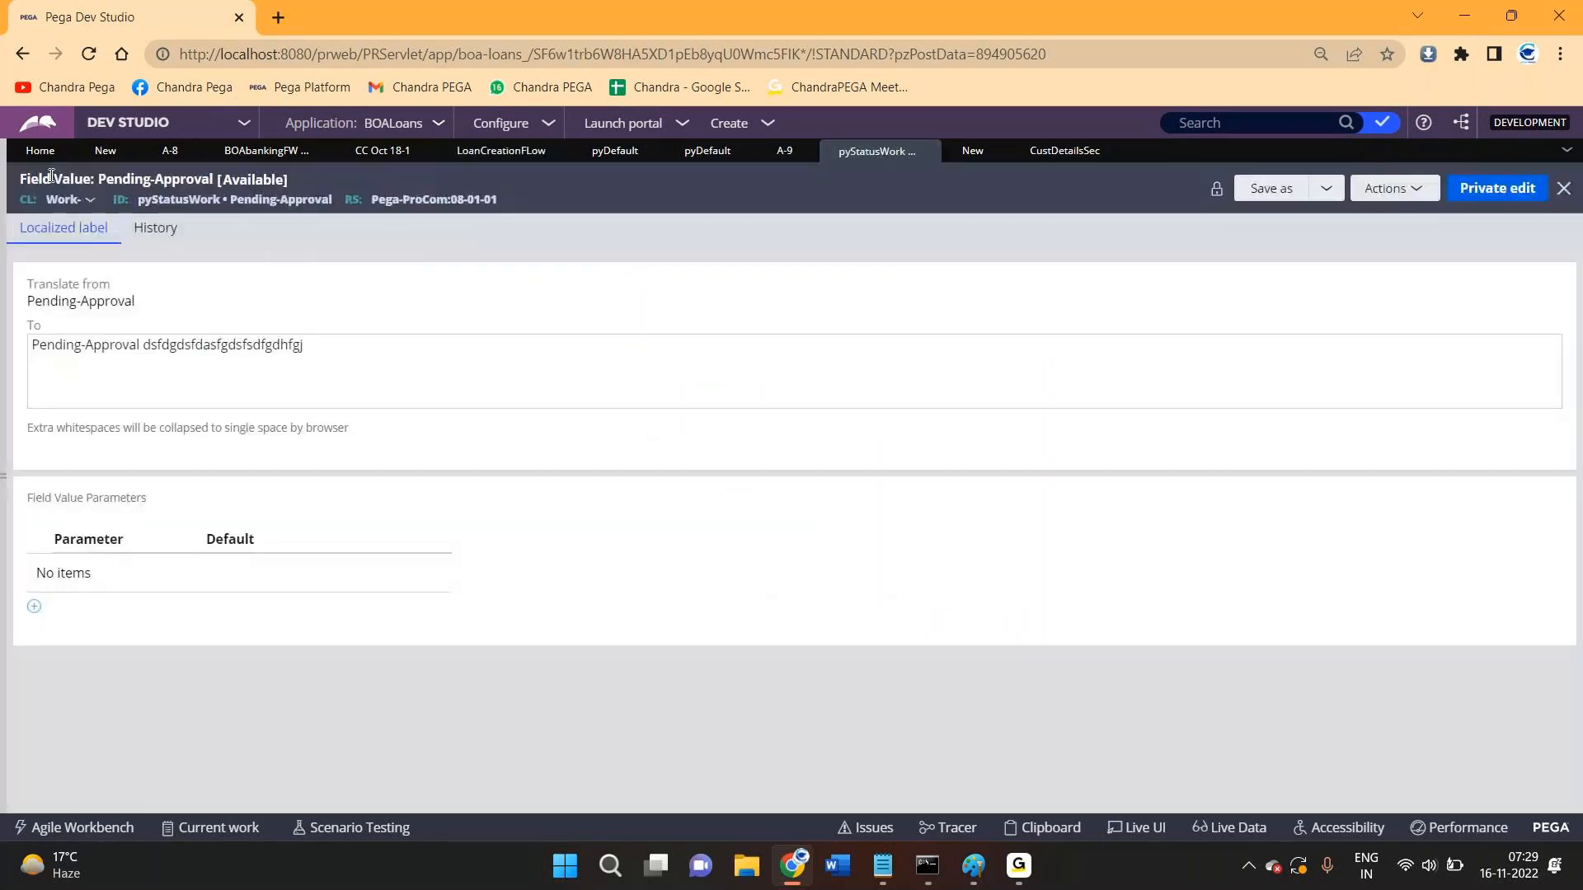
left_click_drag(27, 179, 209, 188)
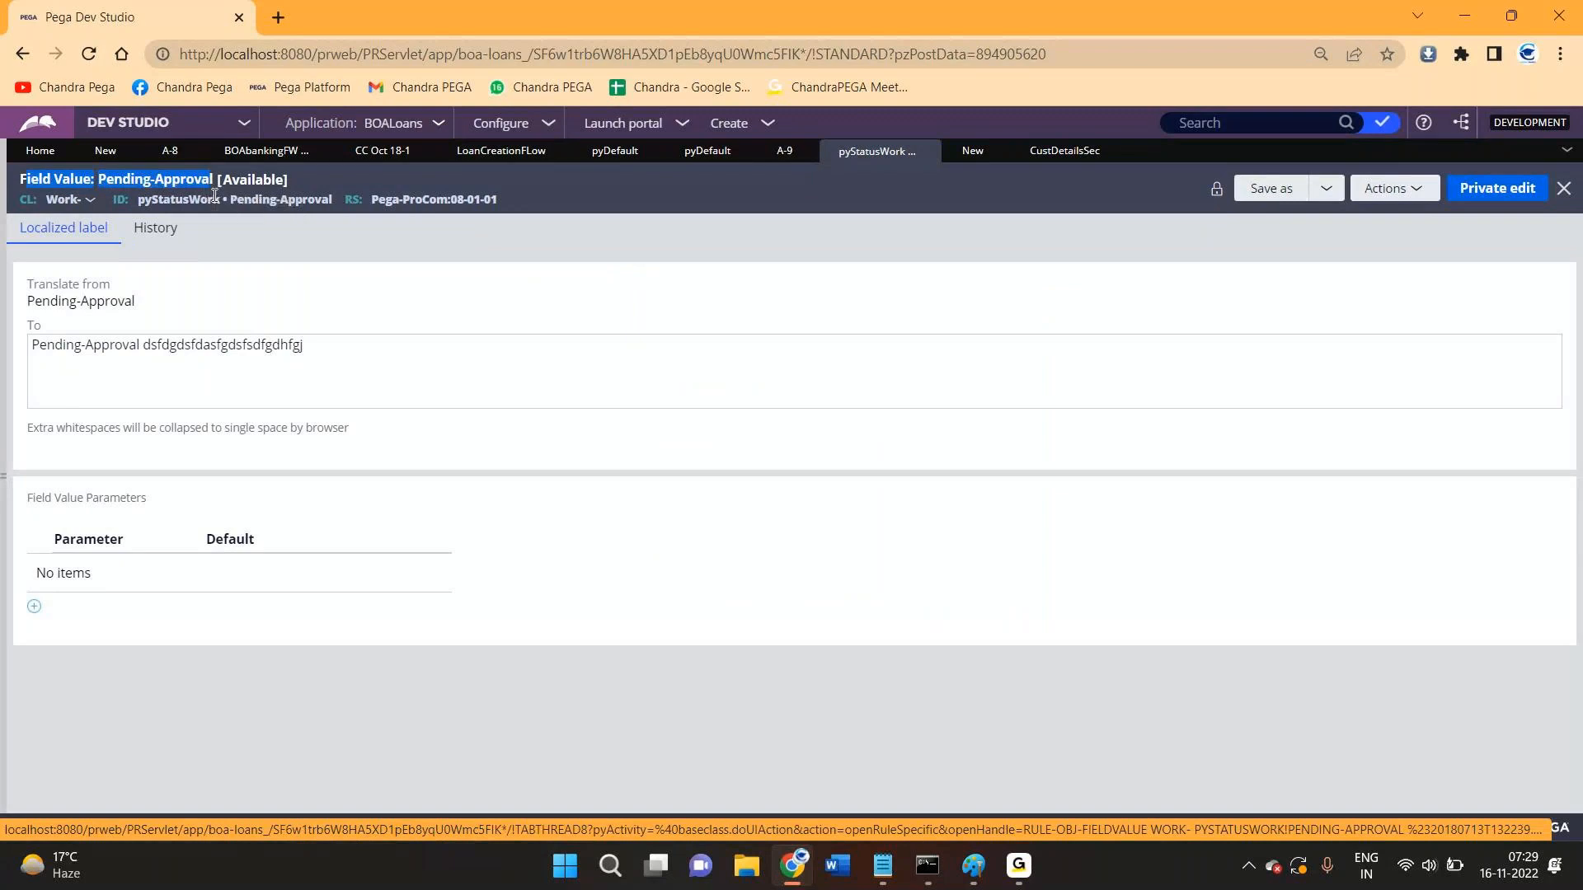
left_click(289, 186)
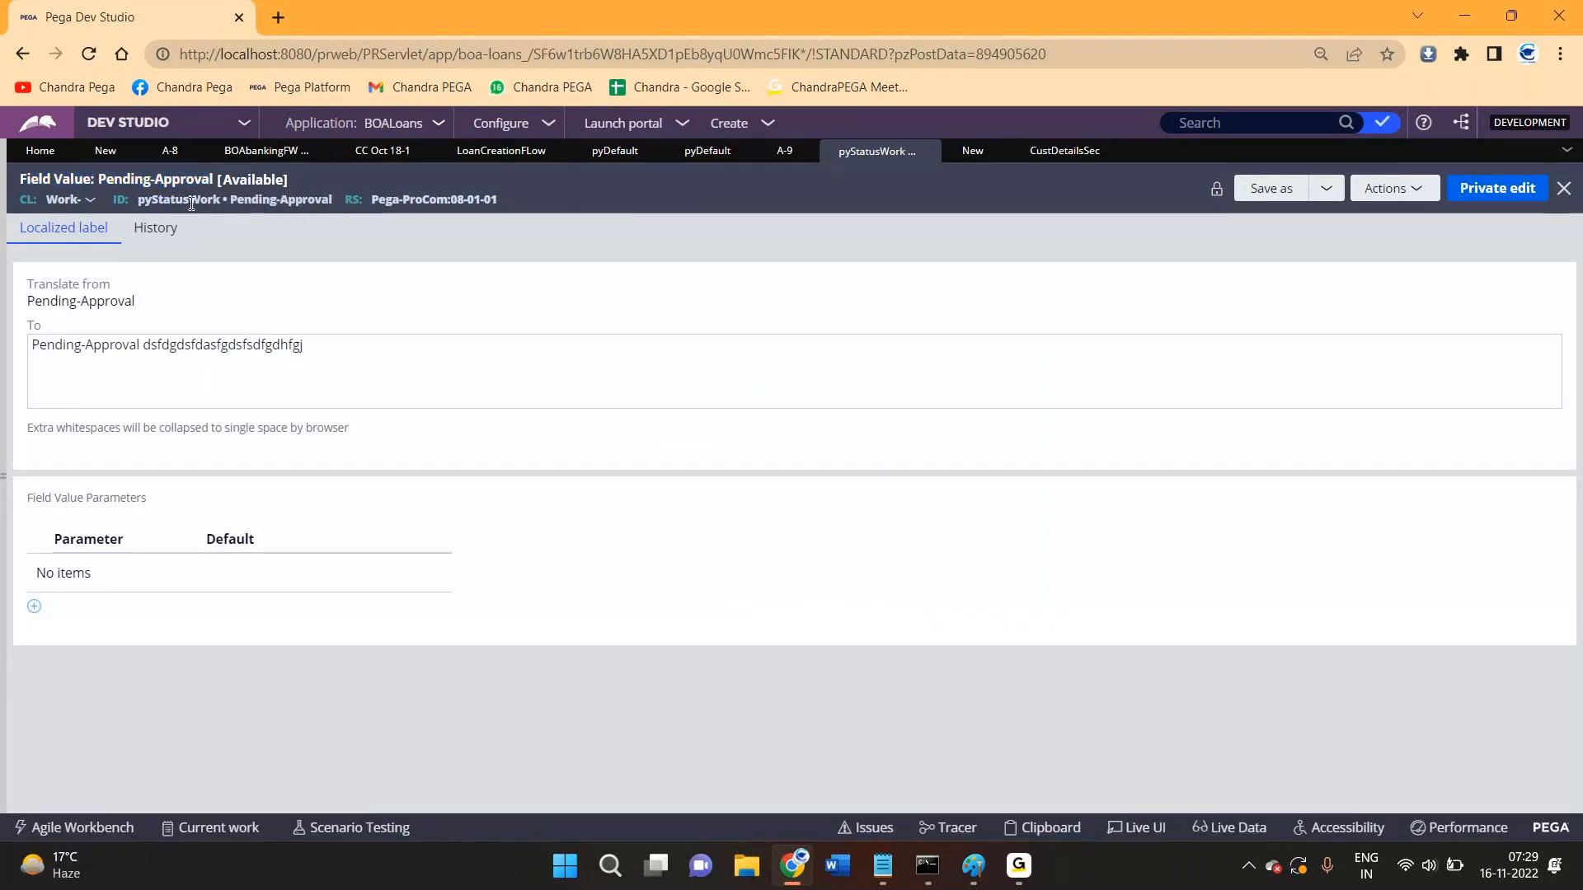
double_click(191, 202)
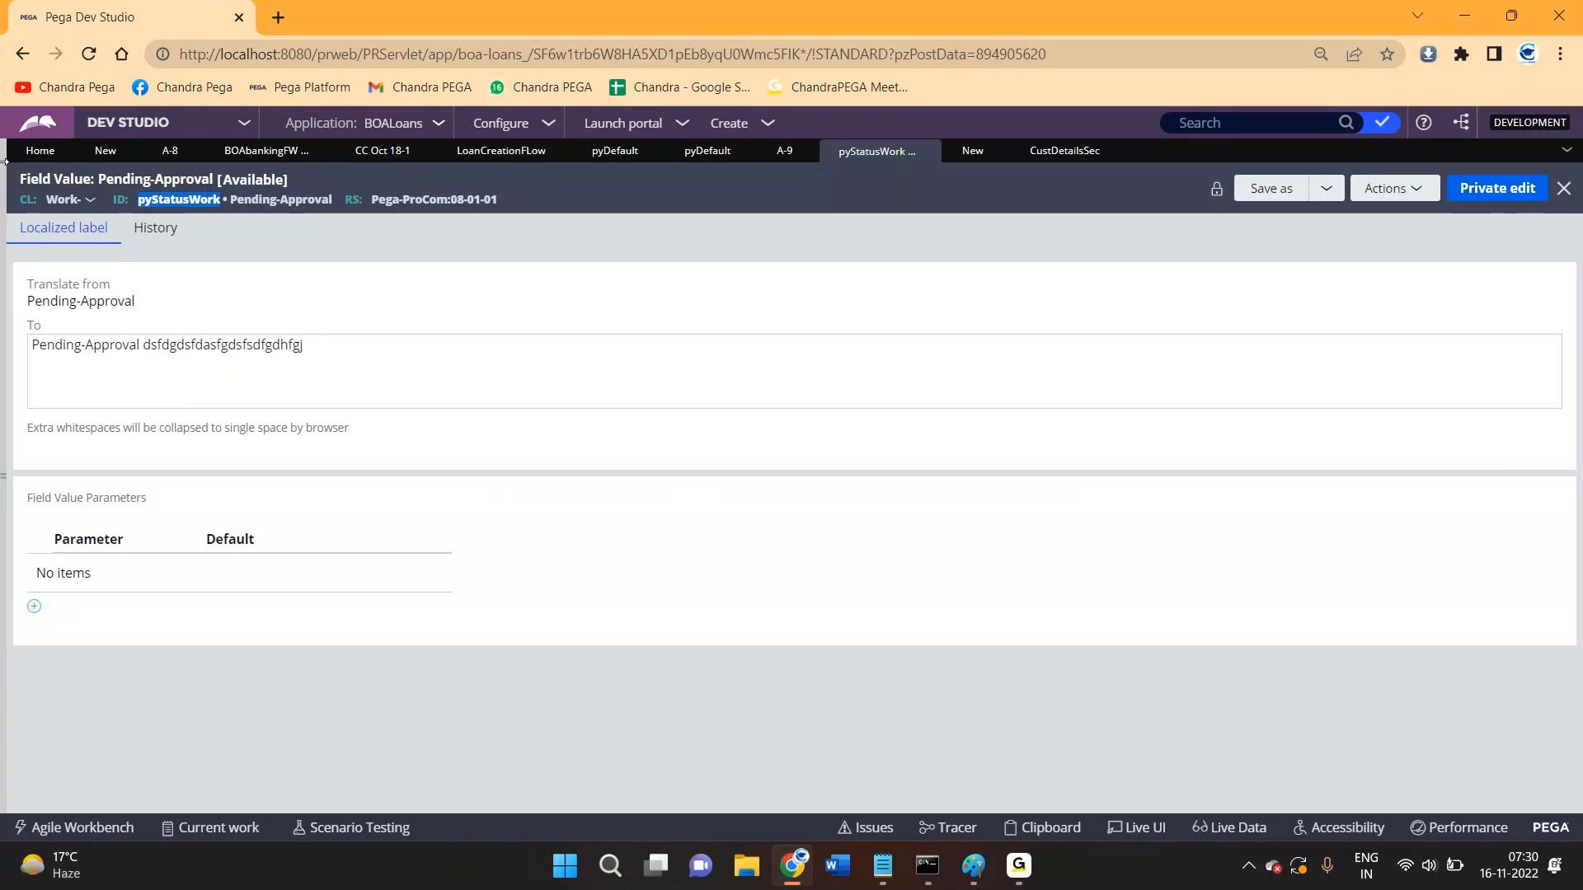
left_click(1079, 159)
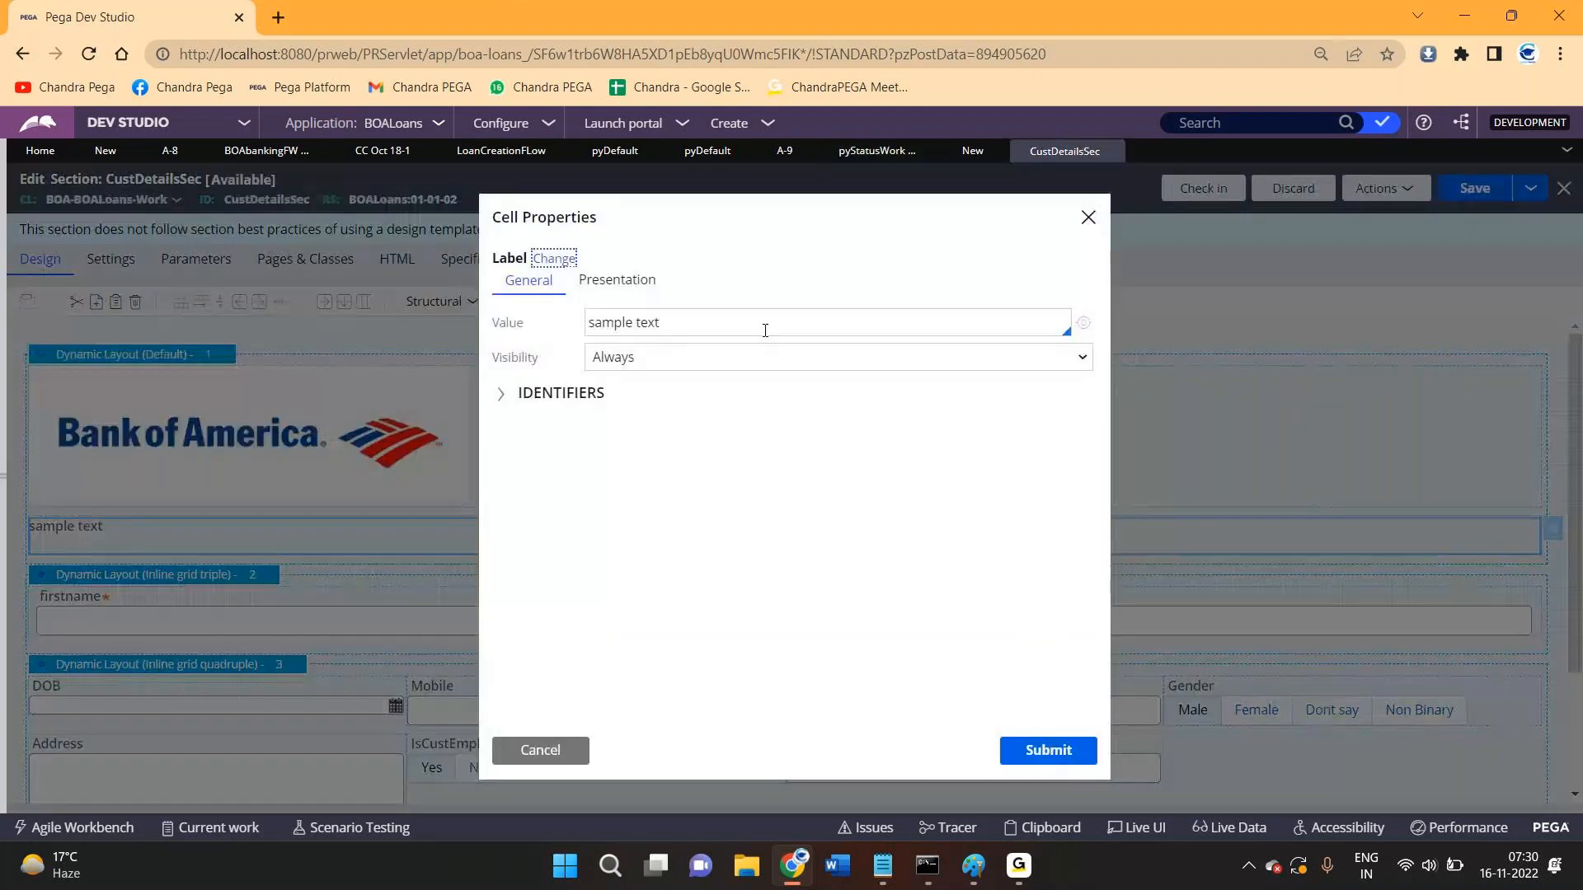
- Empty the sample text label's Value and start a new pyCaption field value for it
left_click(765, 330)
key("ctrl+a")
key("BackSpace")
left_click(1083, 324)
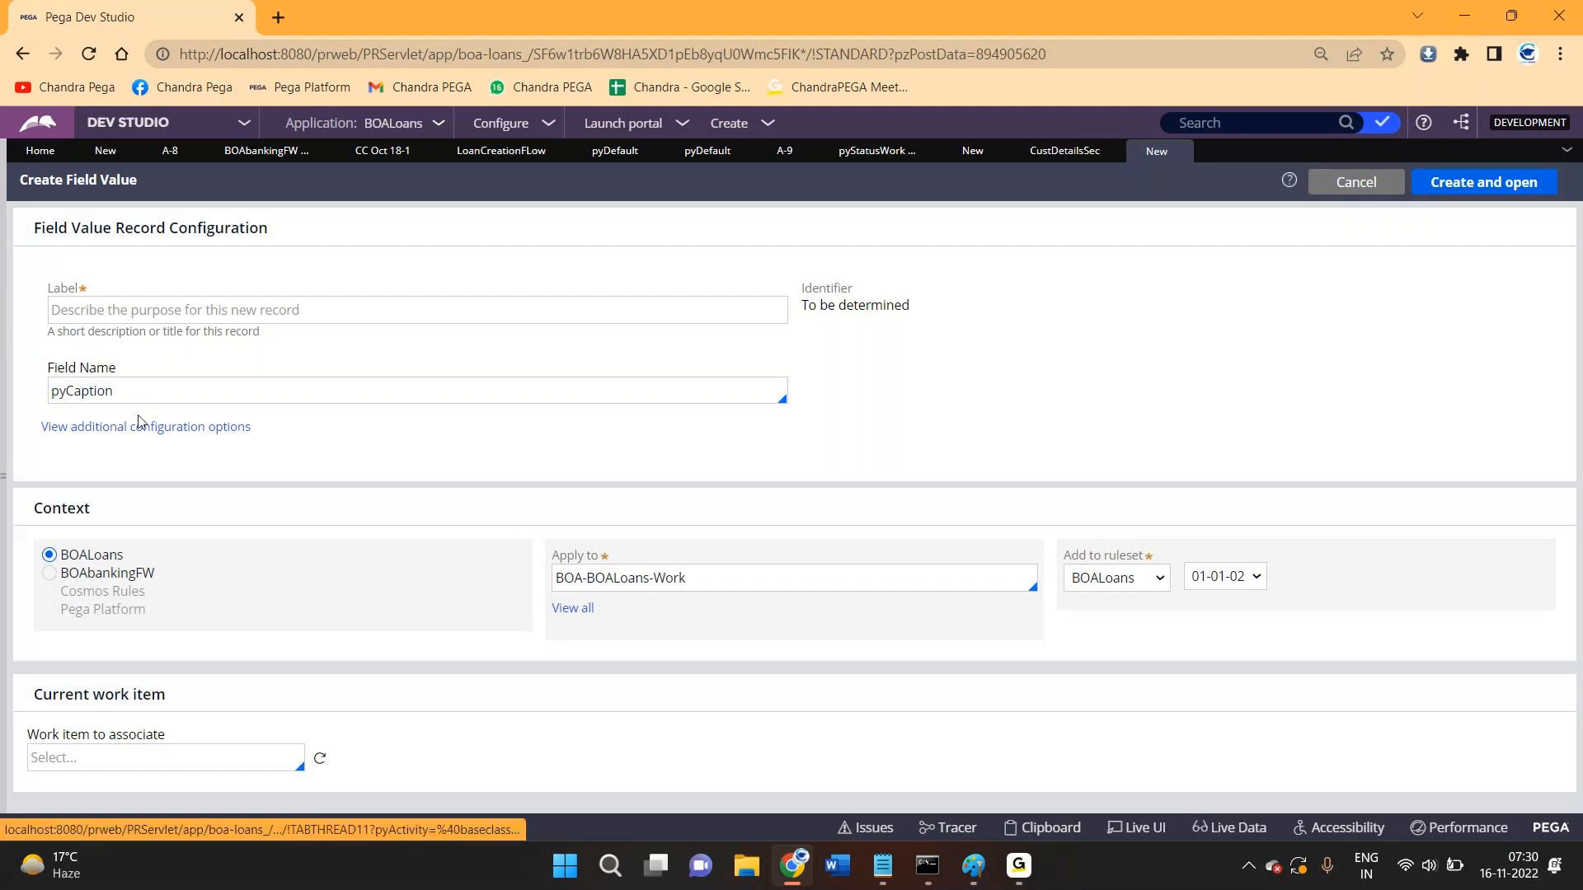
- Enter the label 'abc' on the new pyCaption field value, then revisit the pyStatusWork record
double_click(92, 390)
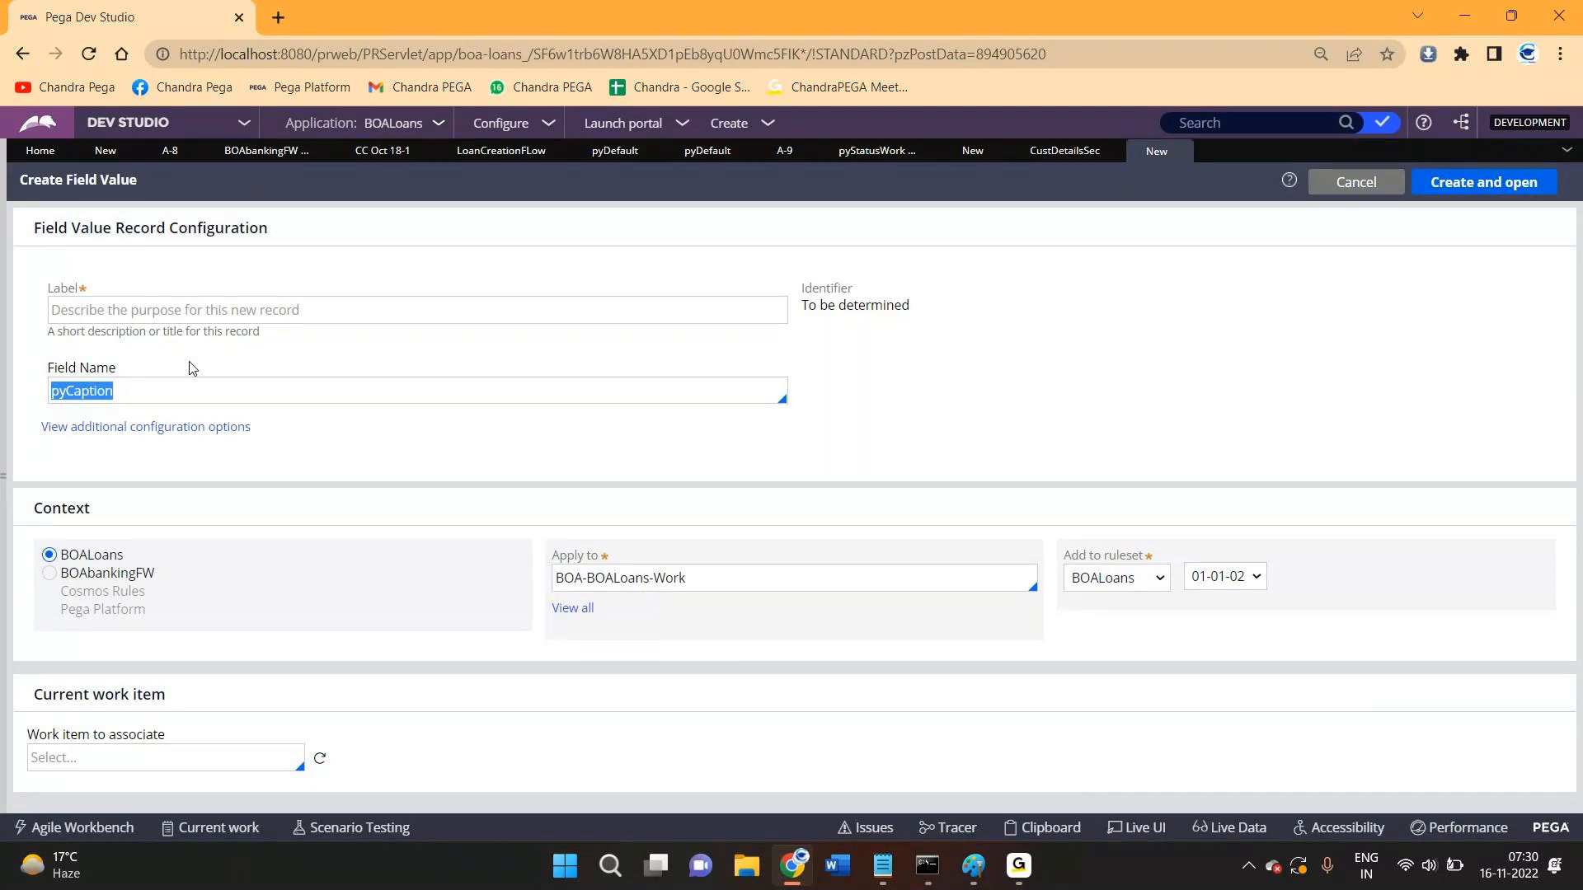
left_click(233, 311)
type("abc")
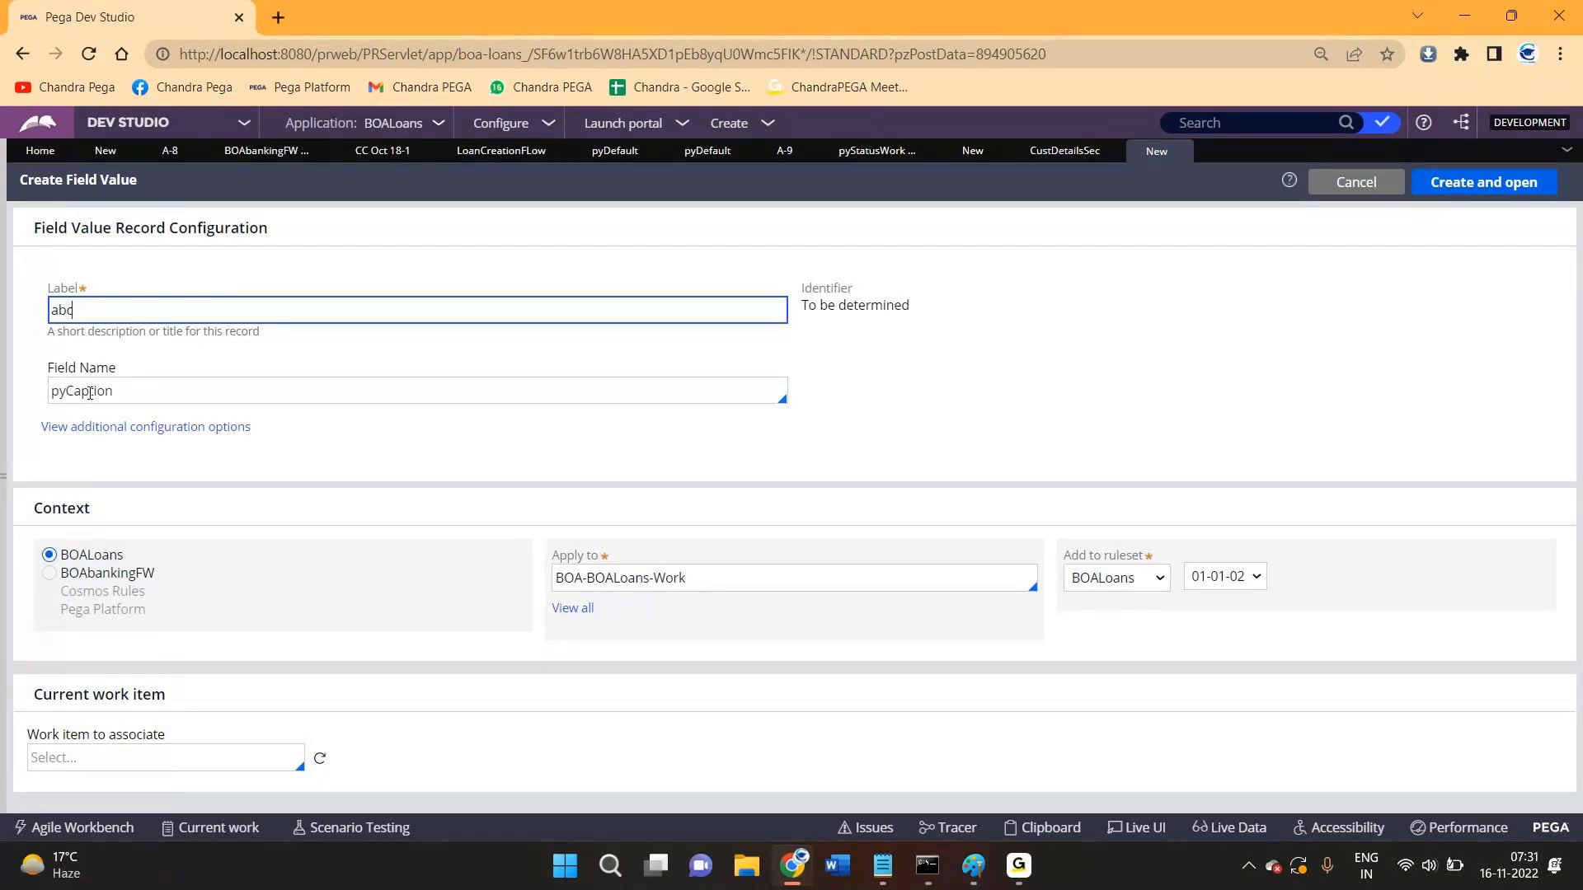
left_click(877, 155)
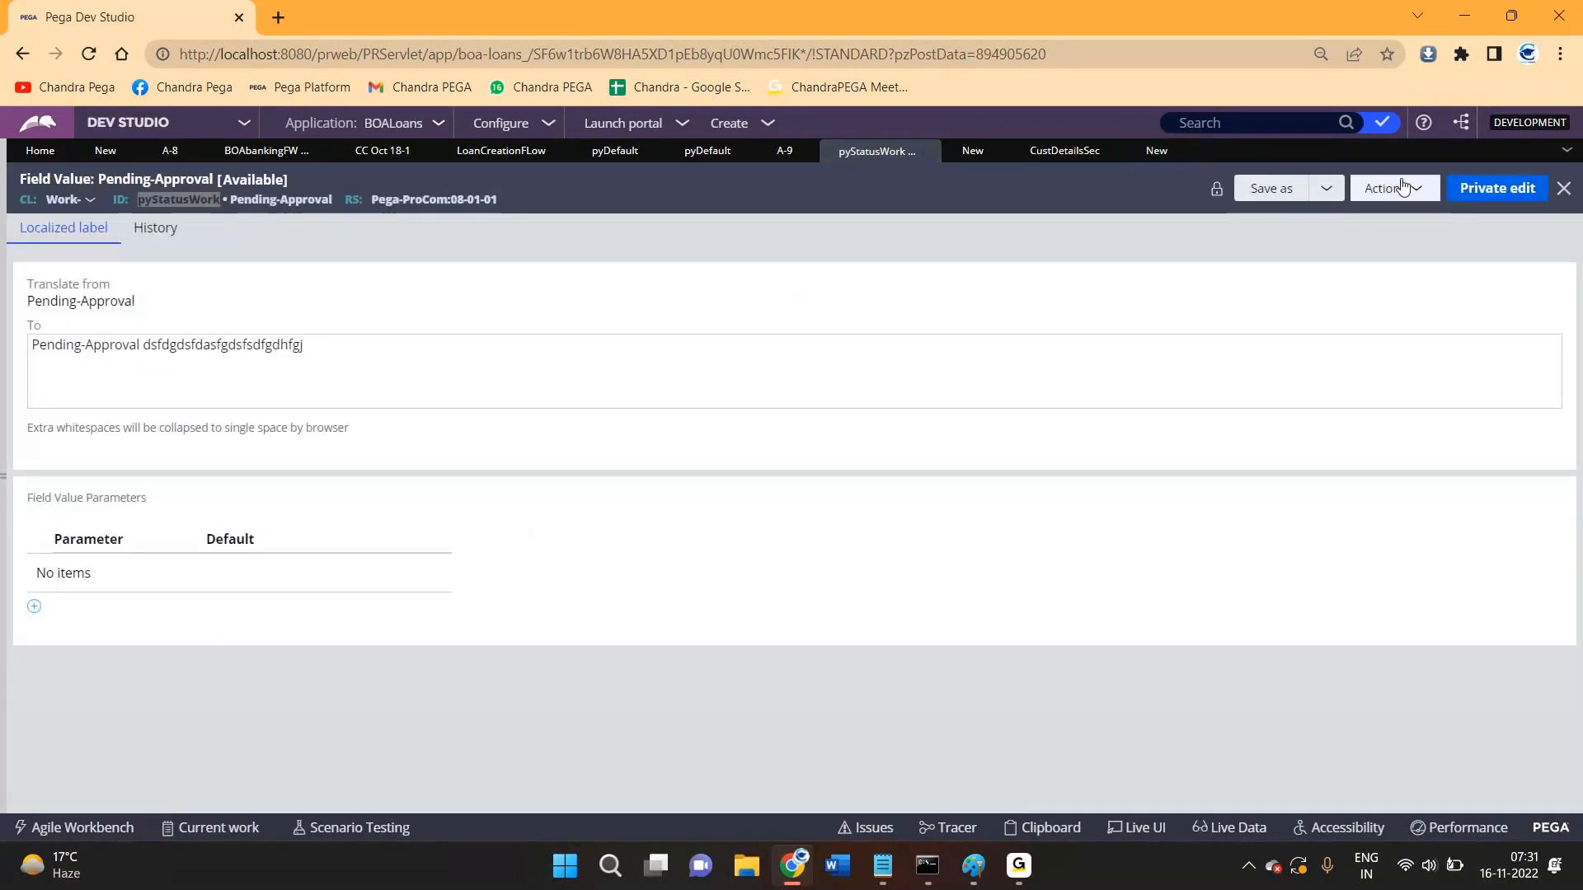
- Start a Save As copy of Pending-Approval, then trim the assignment's work status to 'Pending-Qualificatio'
left_click(1271, 189)
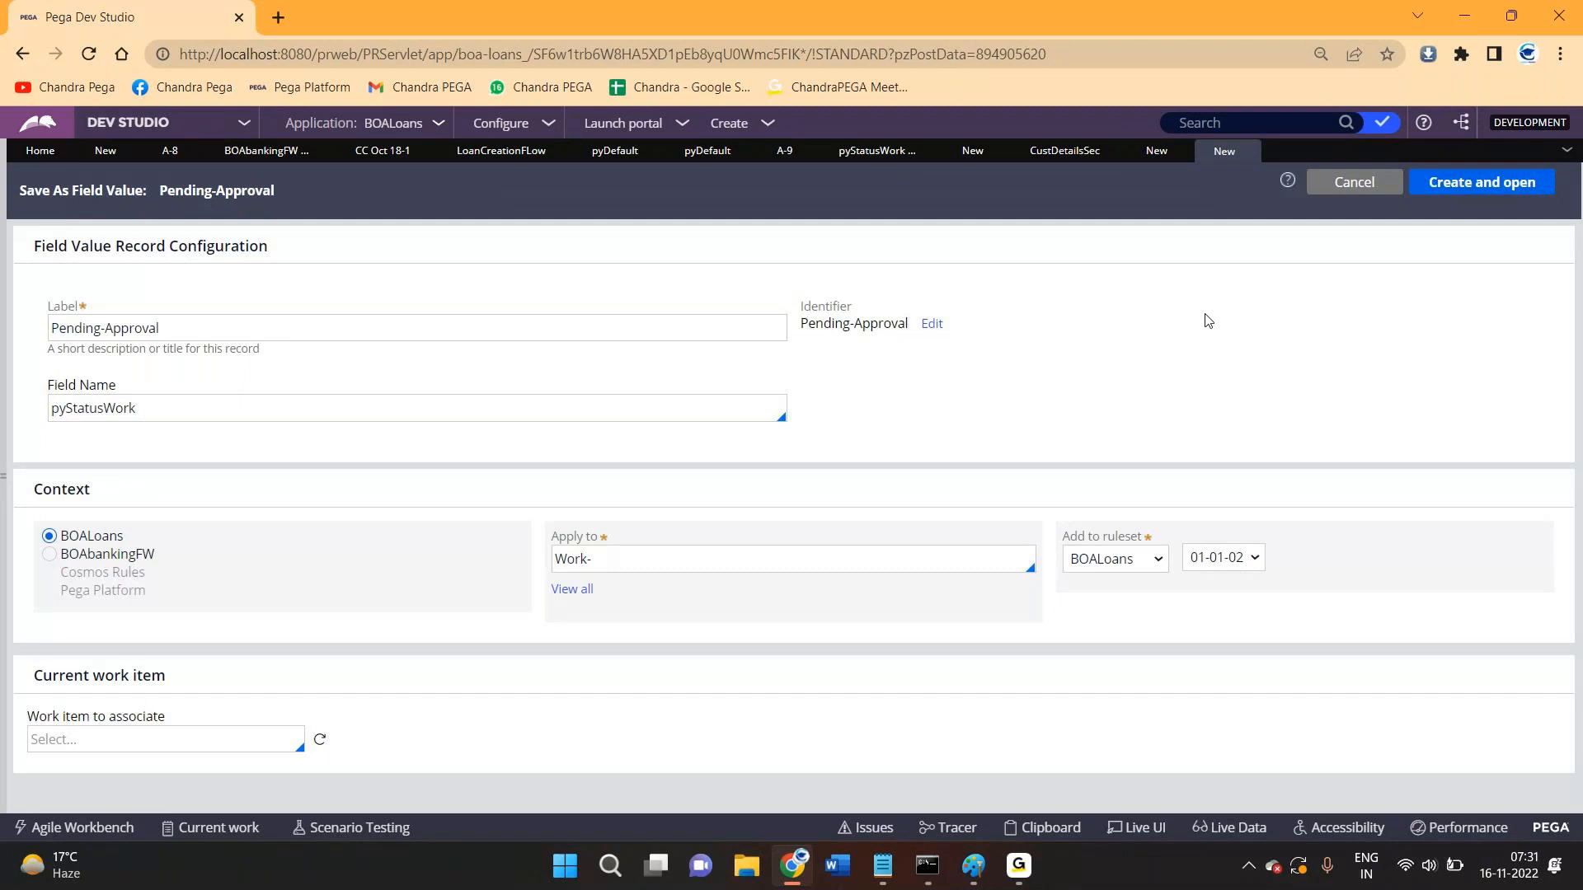
double_click(98, 409)
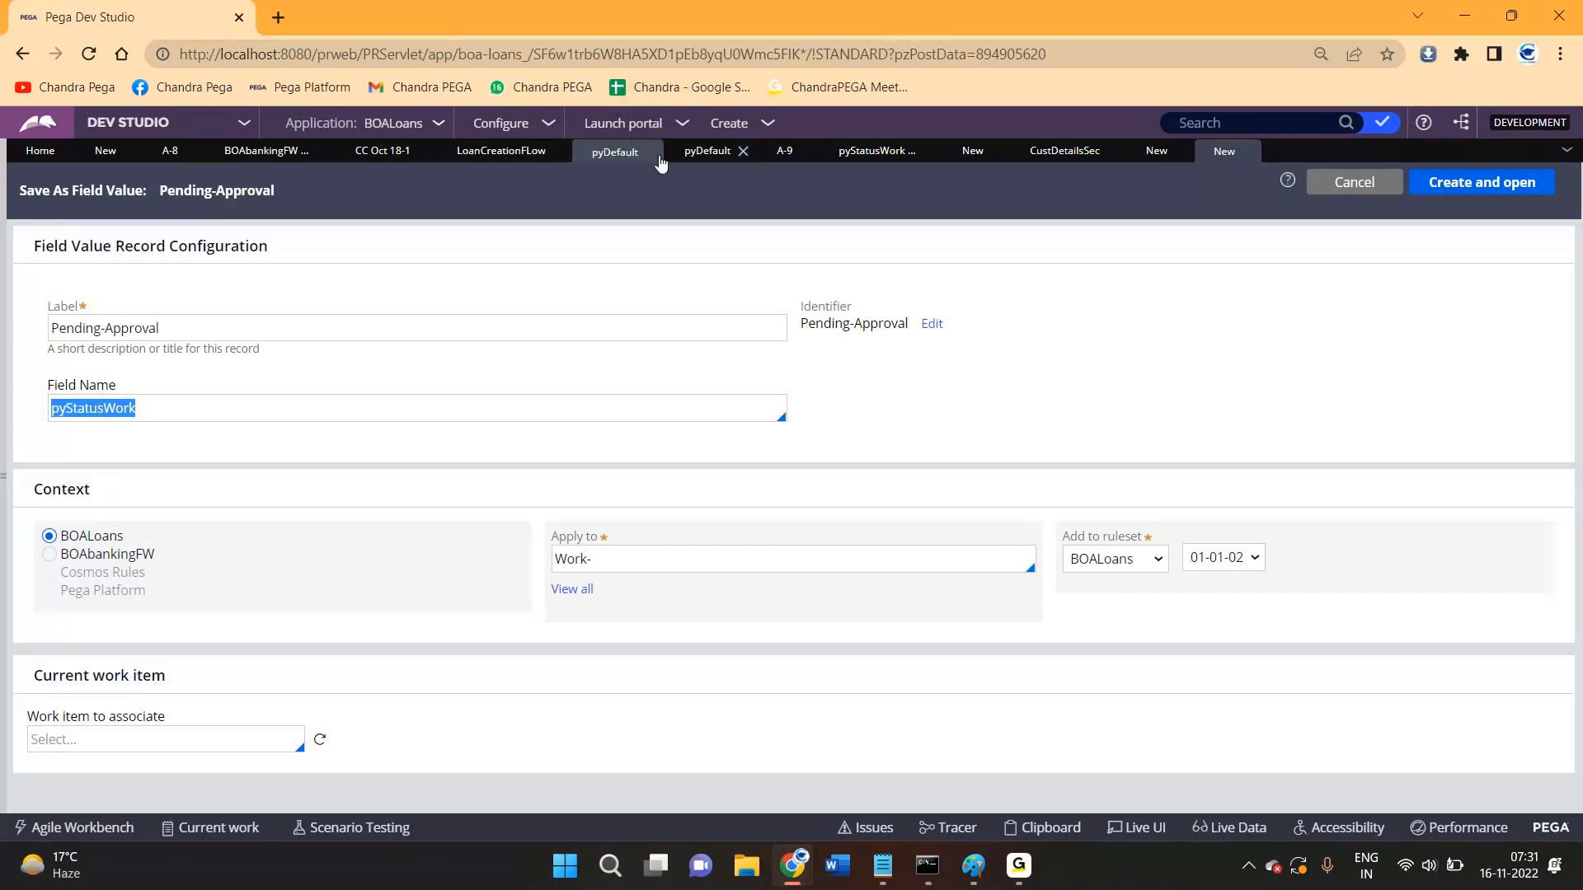
left_click(501, 158)
left_click(733, 430)
left_click(733, 431)
key("BackSpace")
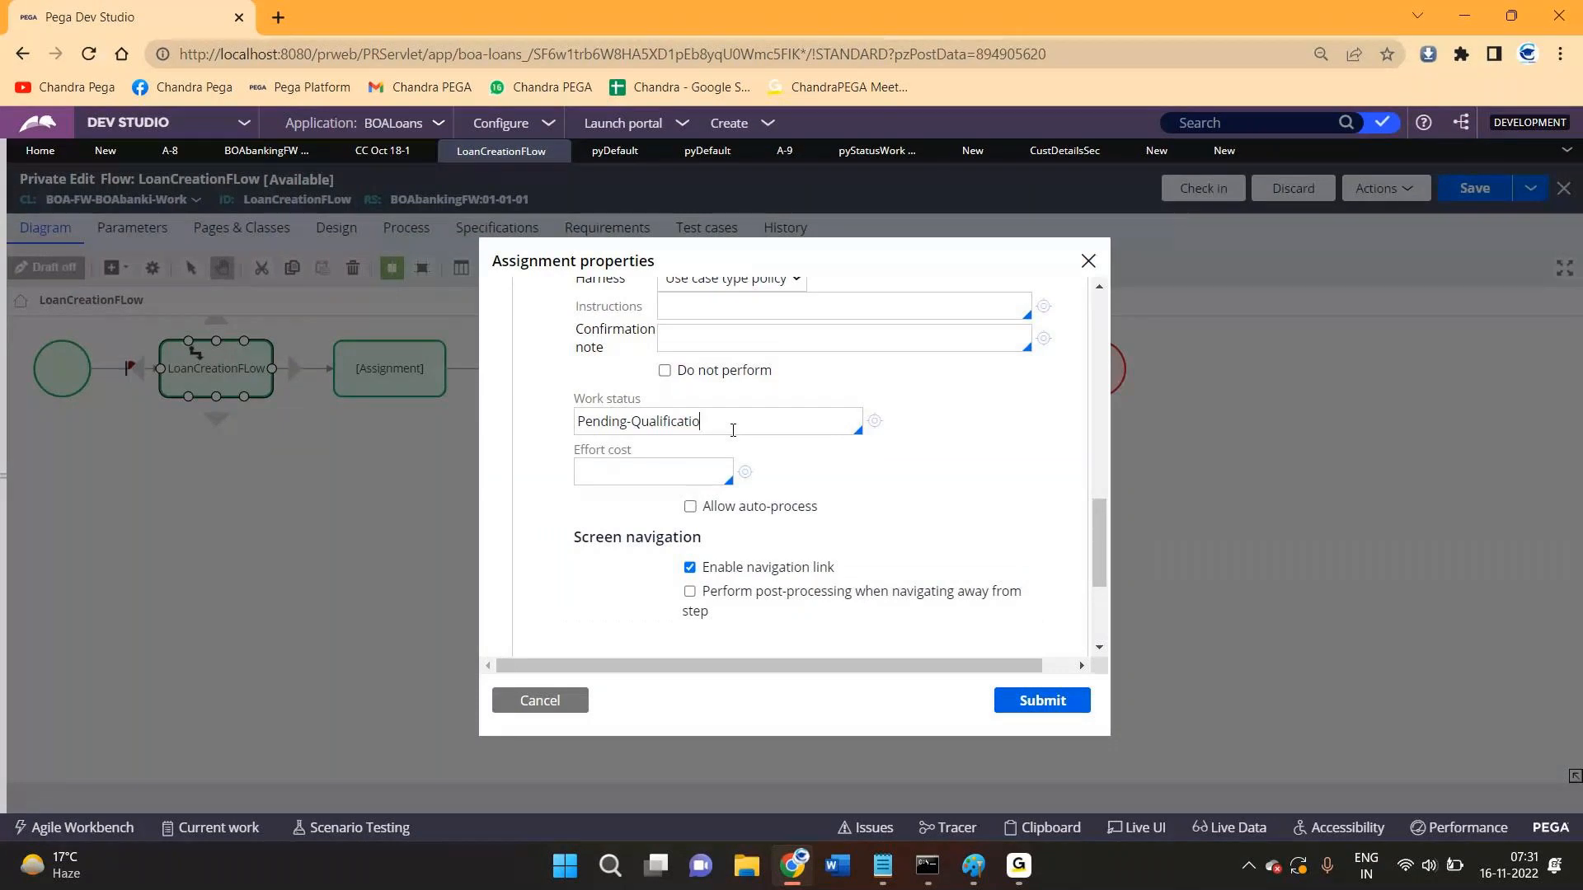
- Empty the work status and open a new field value form with pyStatusWork removed from Field Name
key("ctrl+a")
key("BackSpace")
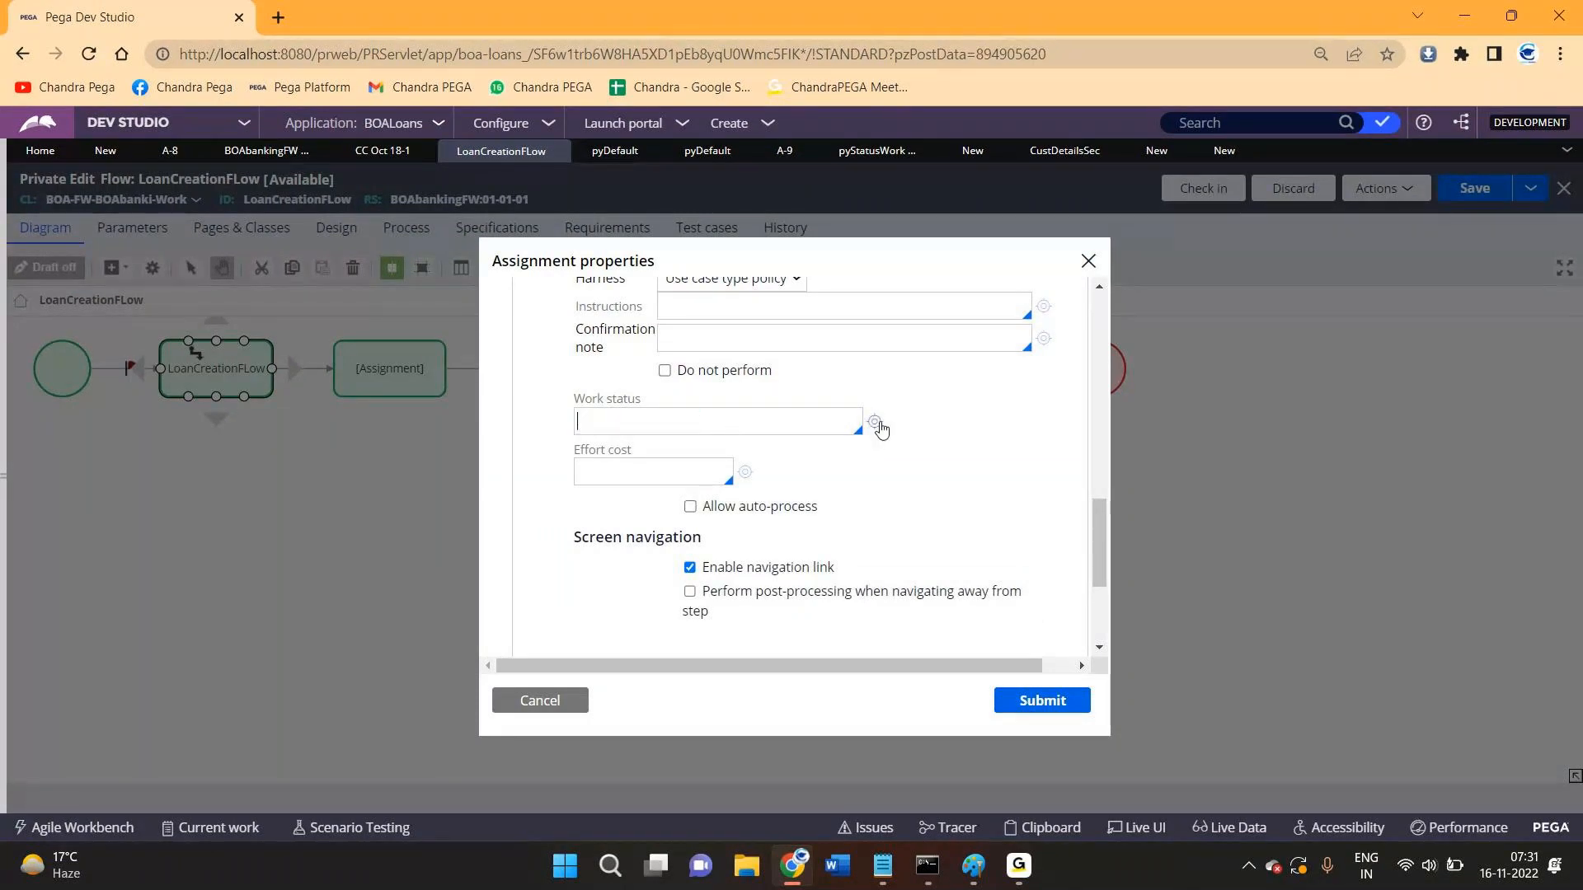
left_click(877, 422)
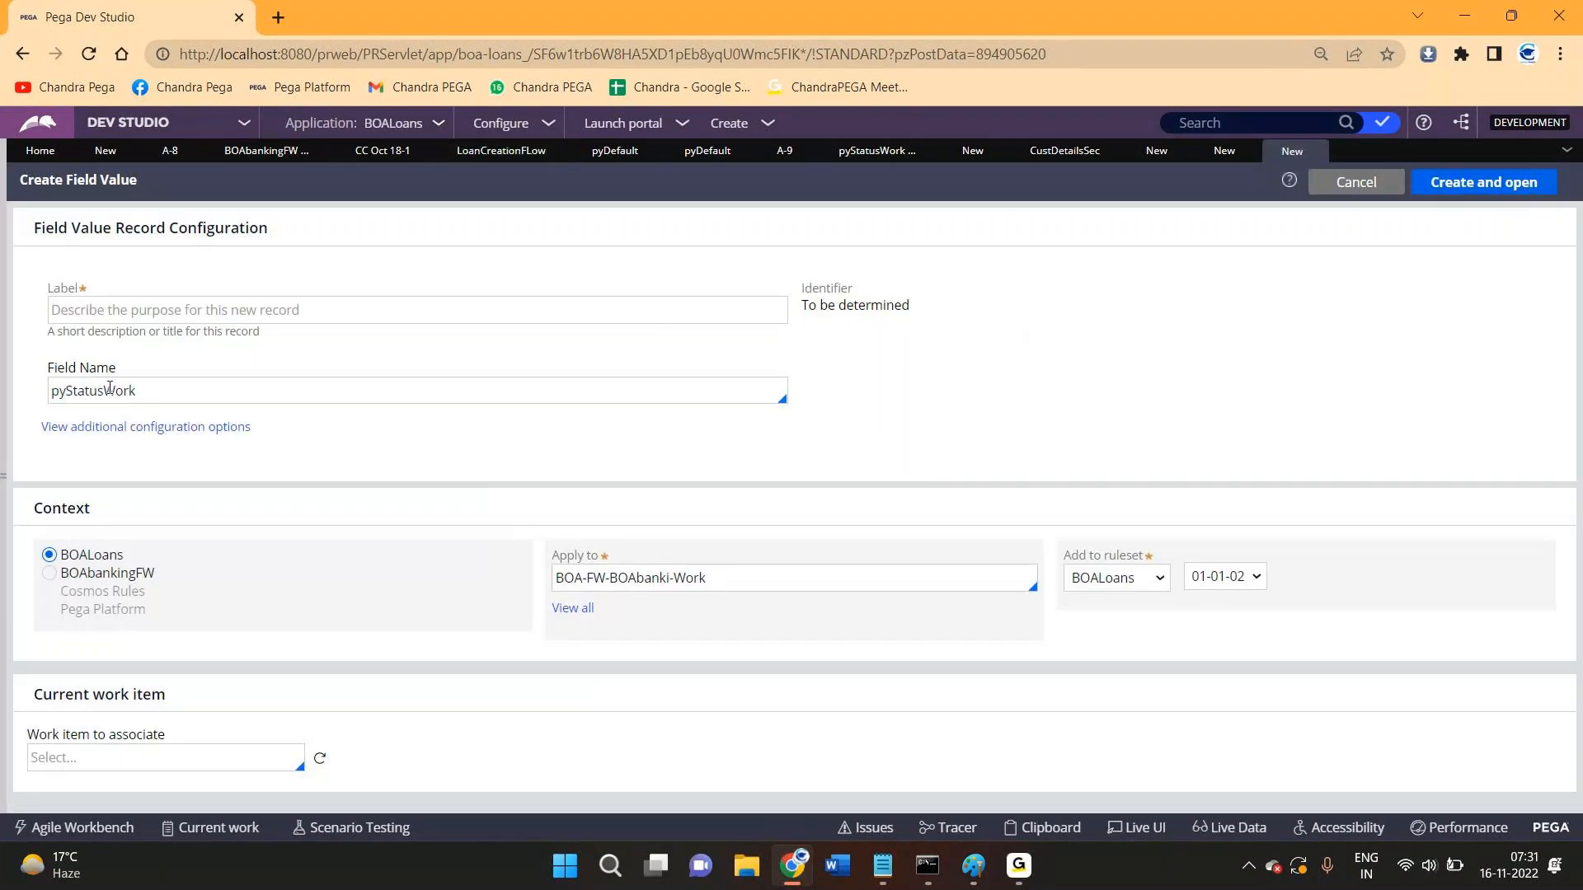
double_click(110, 390)
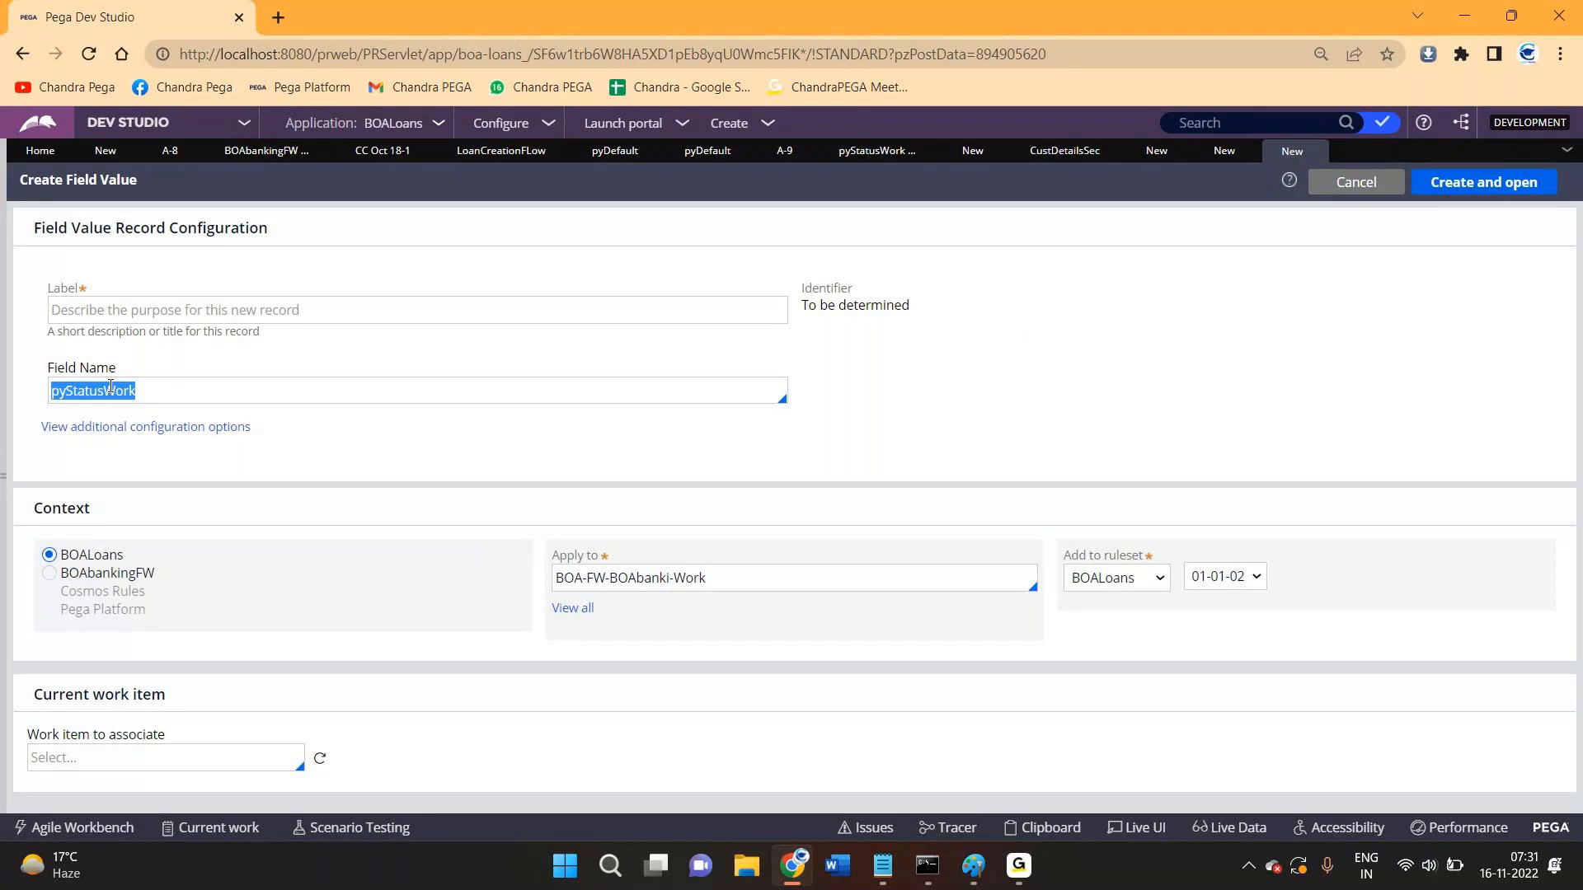
key("BackSpace")
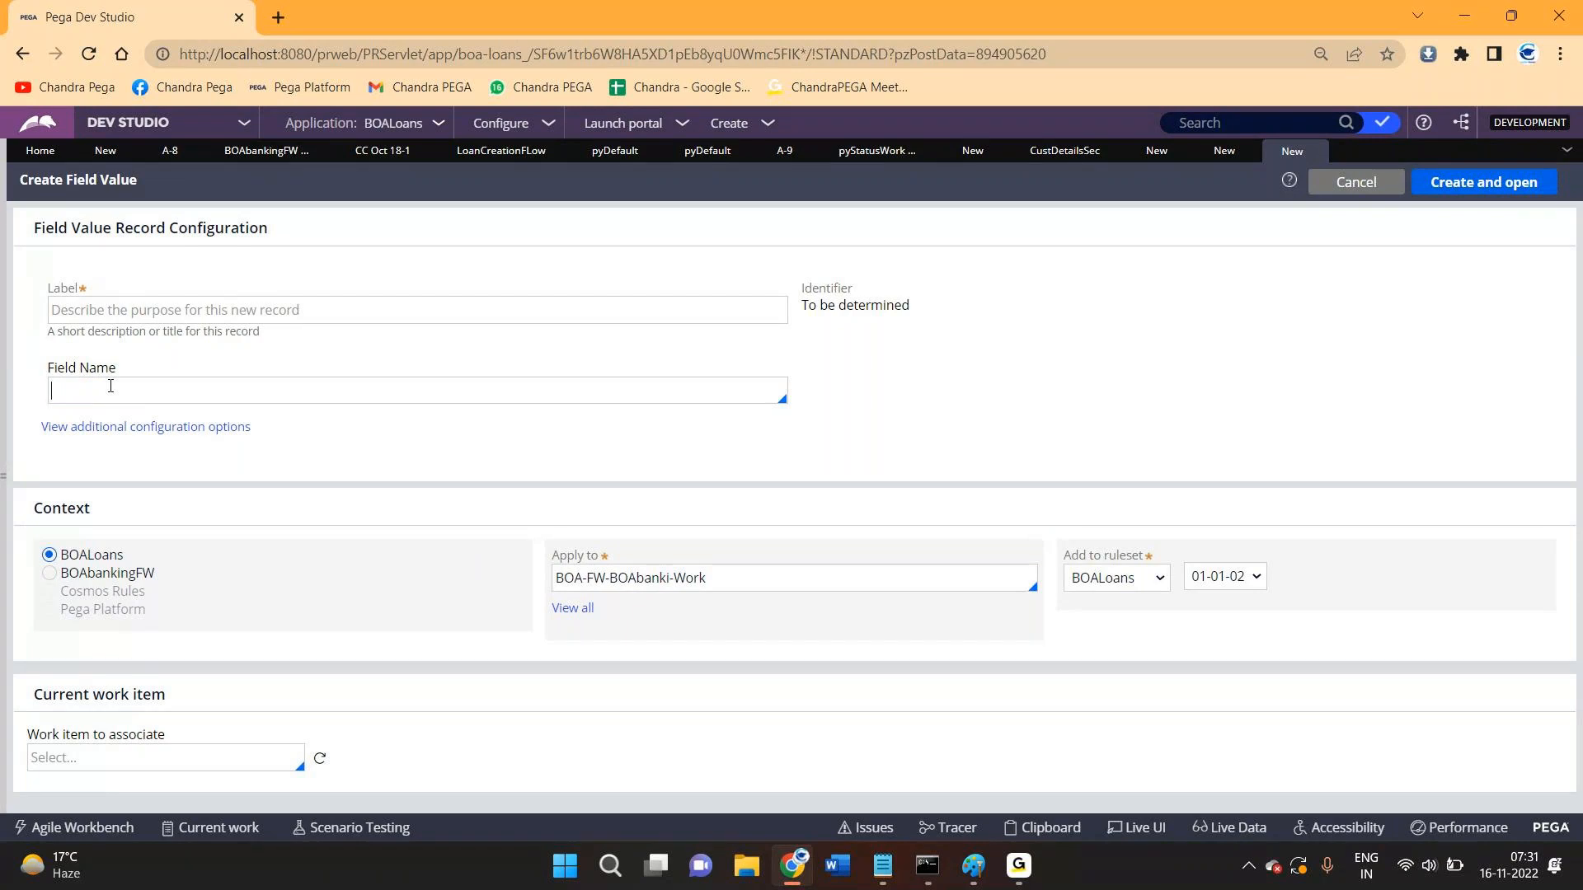
left_click(174, 311)
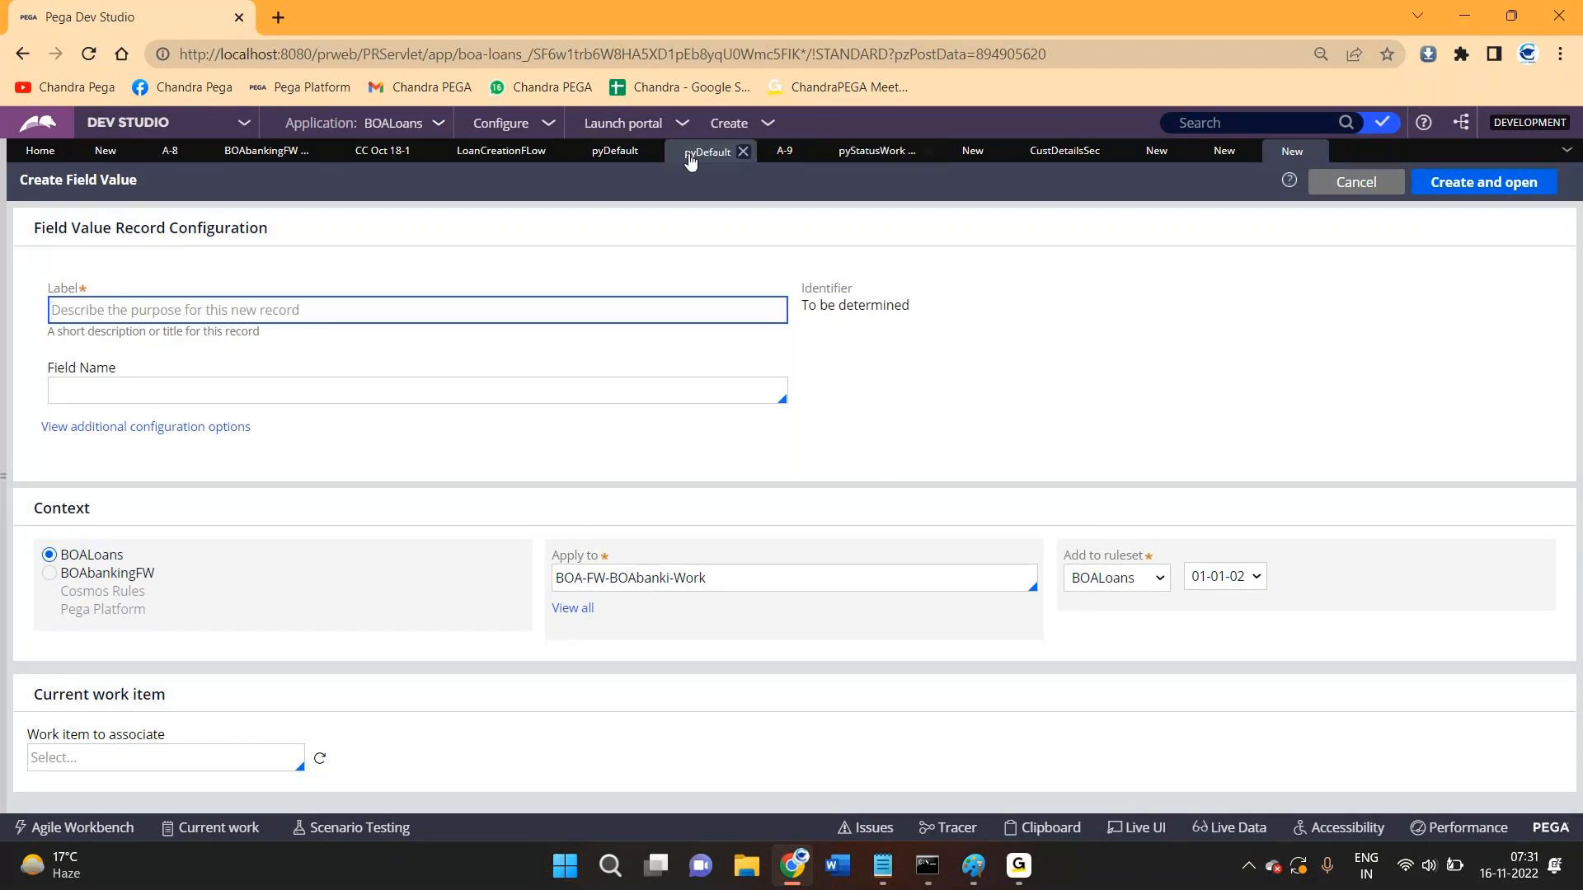
left_click(497, 157)
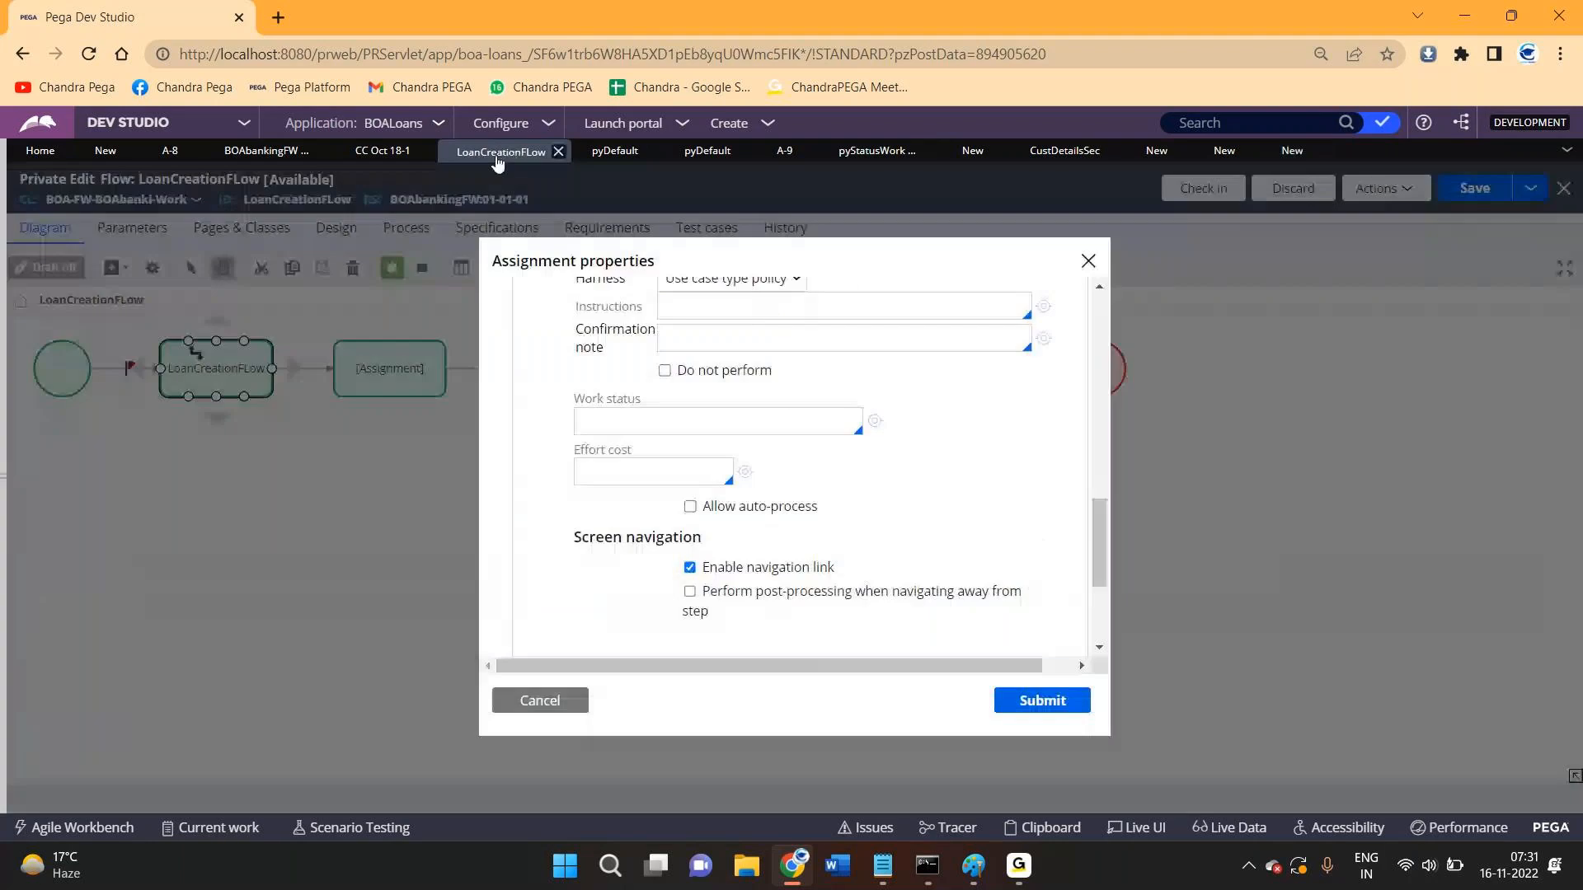
- Browse the work status list, choose Pending for the open assignment, and submit
left_click(632, 413)
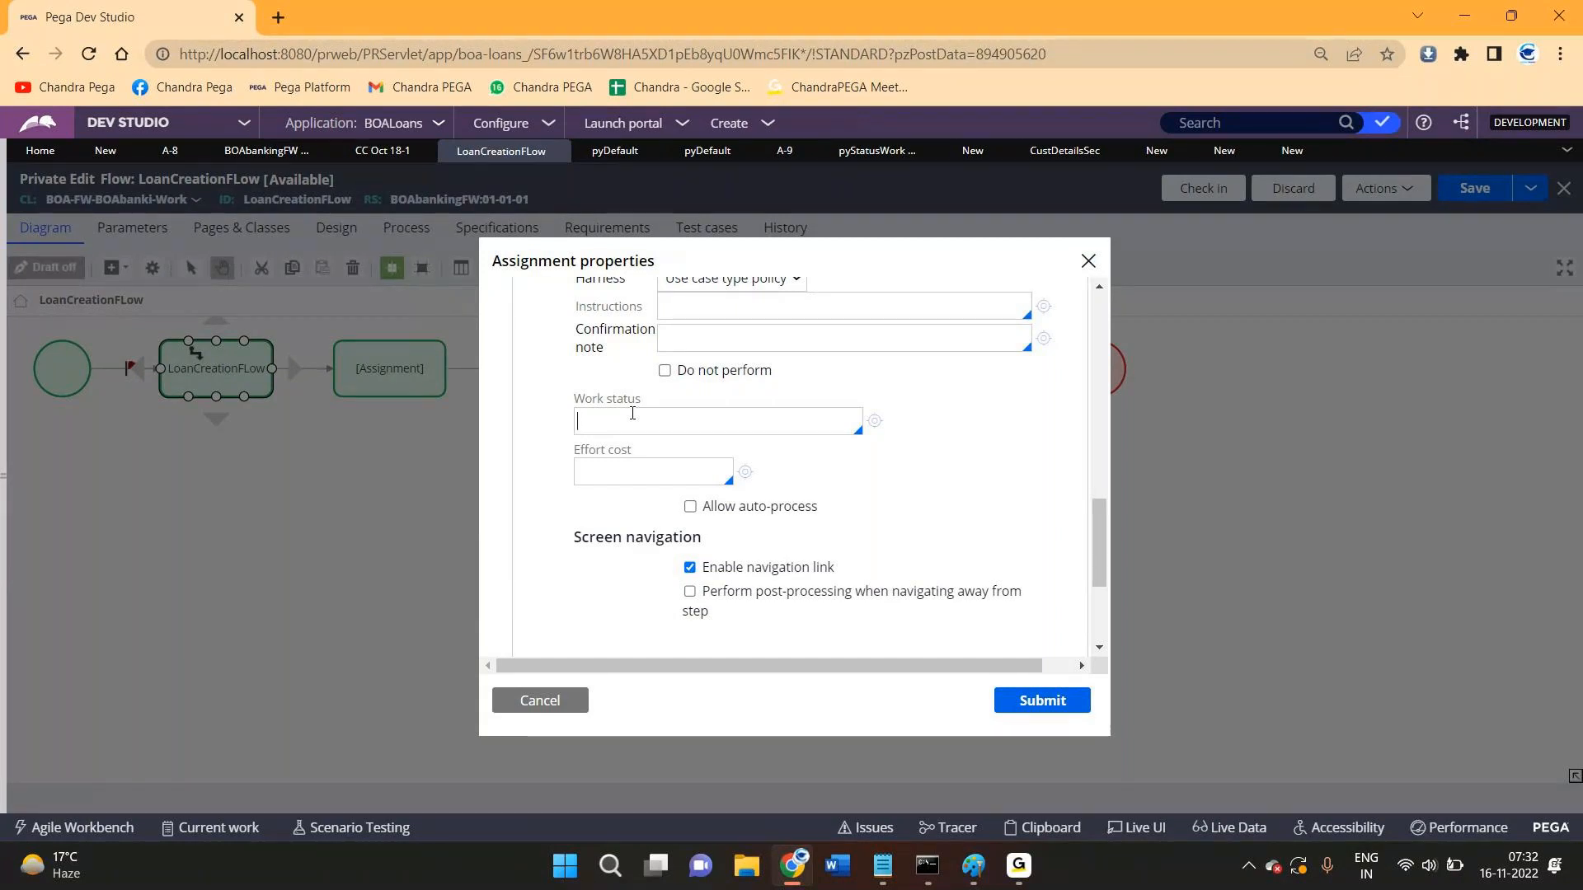
left_click(632, 413)
key("Down")
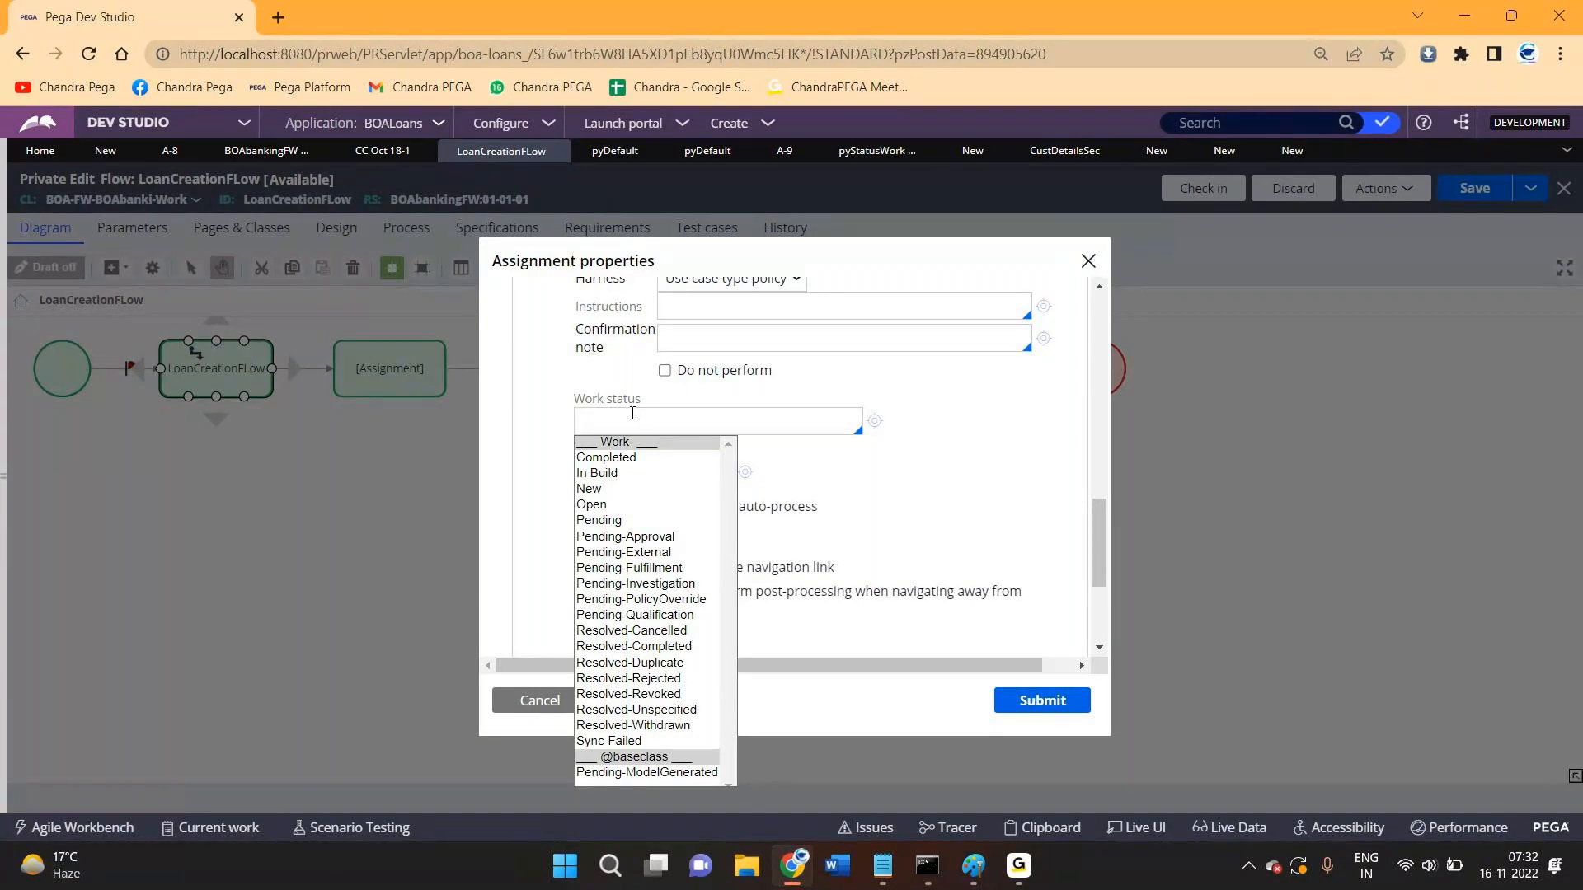
key("Down")
key("Down")
key("Down")
key("Down")
key("Down")
key("Down")
key("Down")
key("Down")
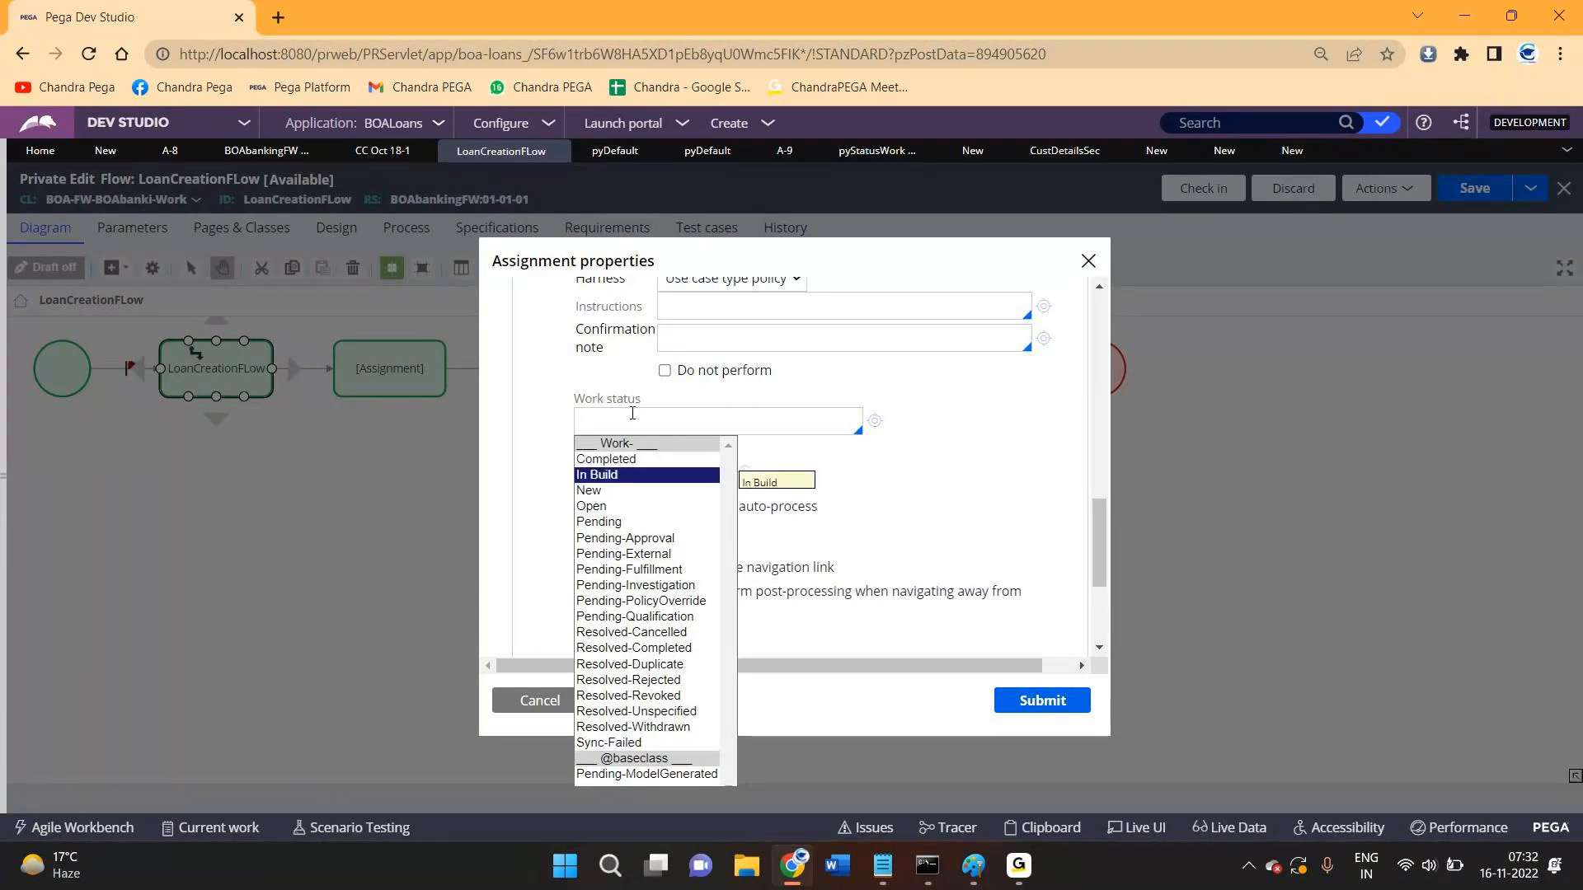
key("Down")
key("Down")
key("Down")
key("Down")
key("Down")
key("Down")
key("Down")
key("Down")
key("Down")
key("Down")
key("Down")
key("Down")
key("Down")
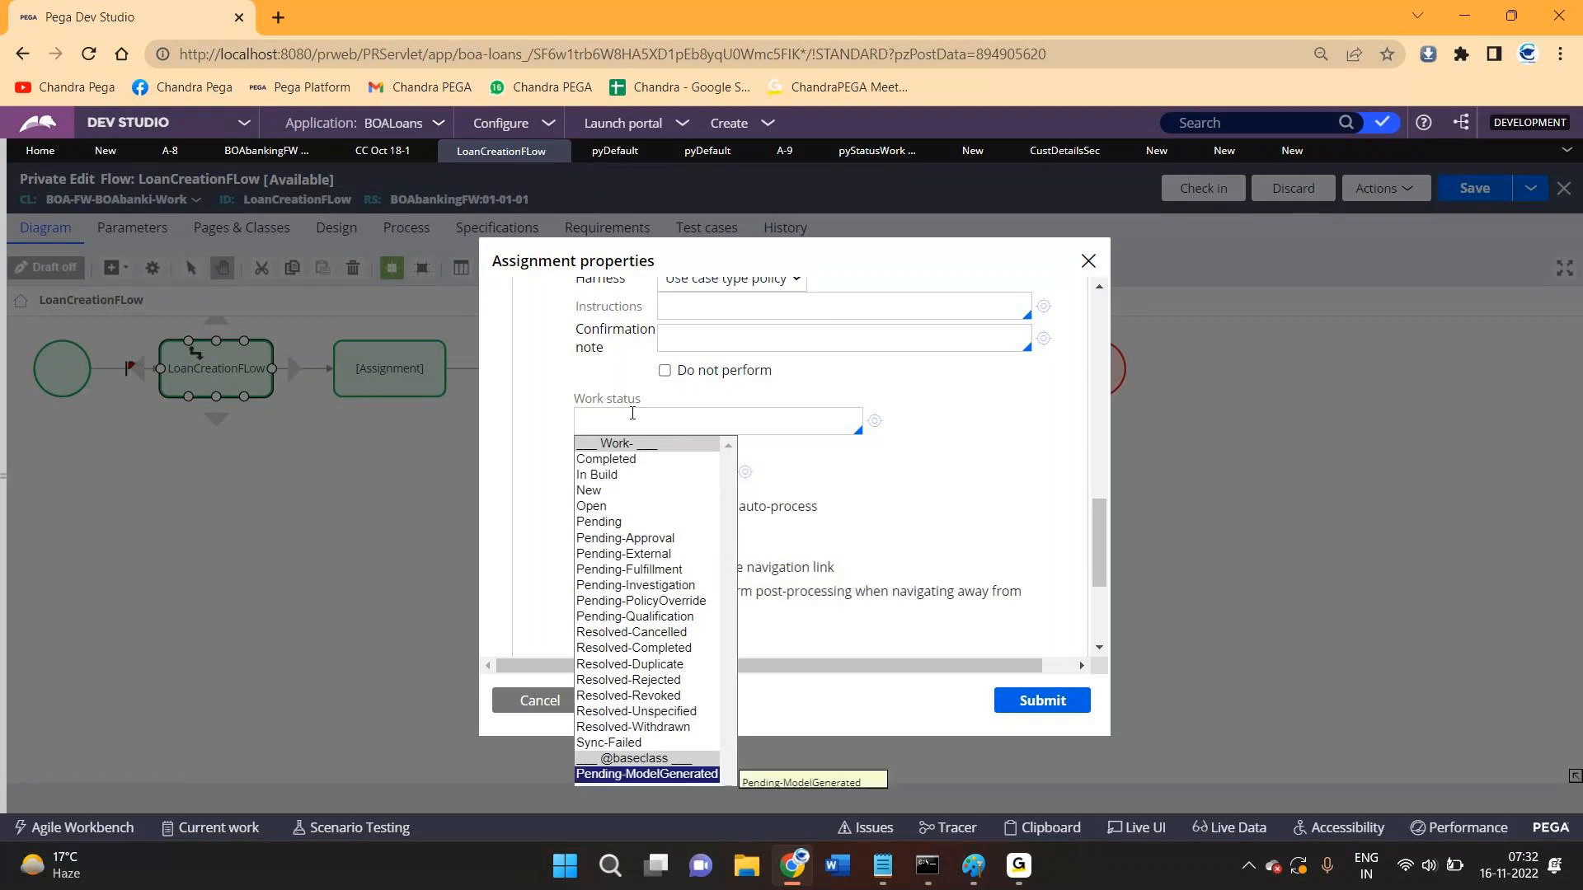
key("Up")
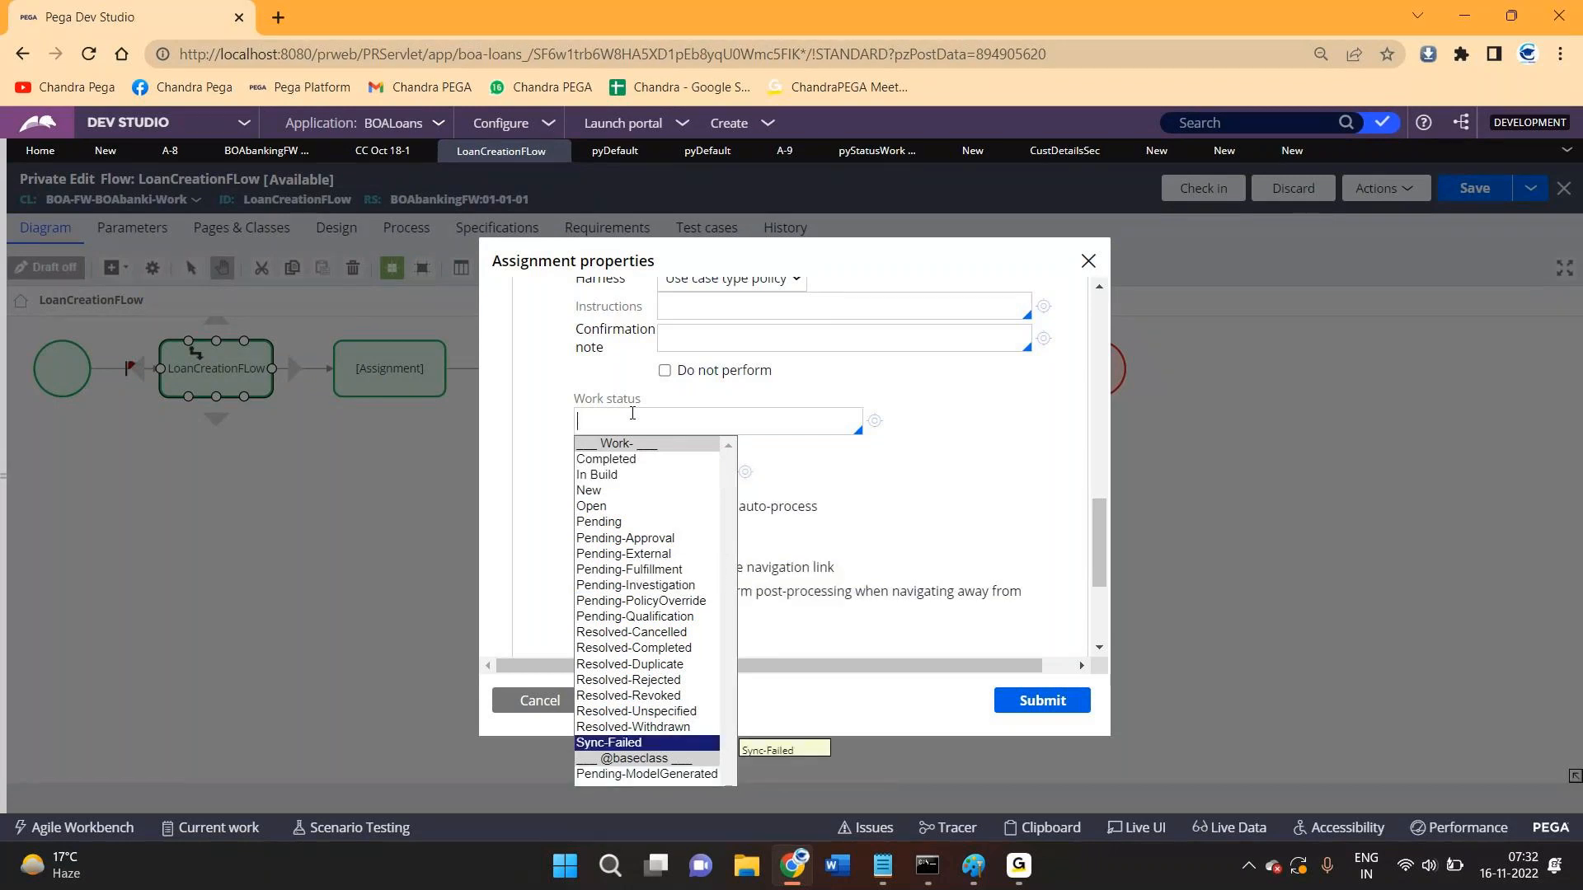
key("Home")
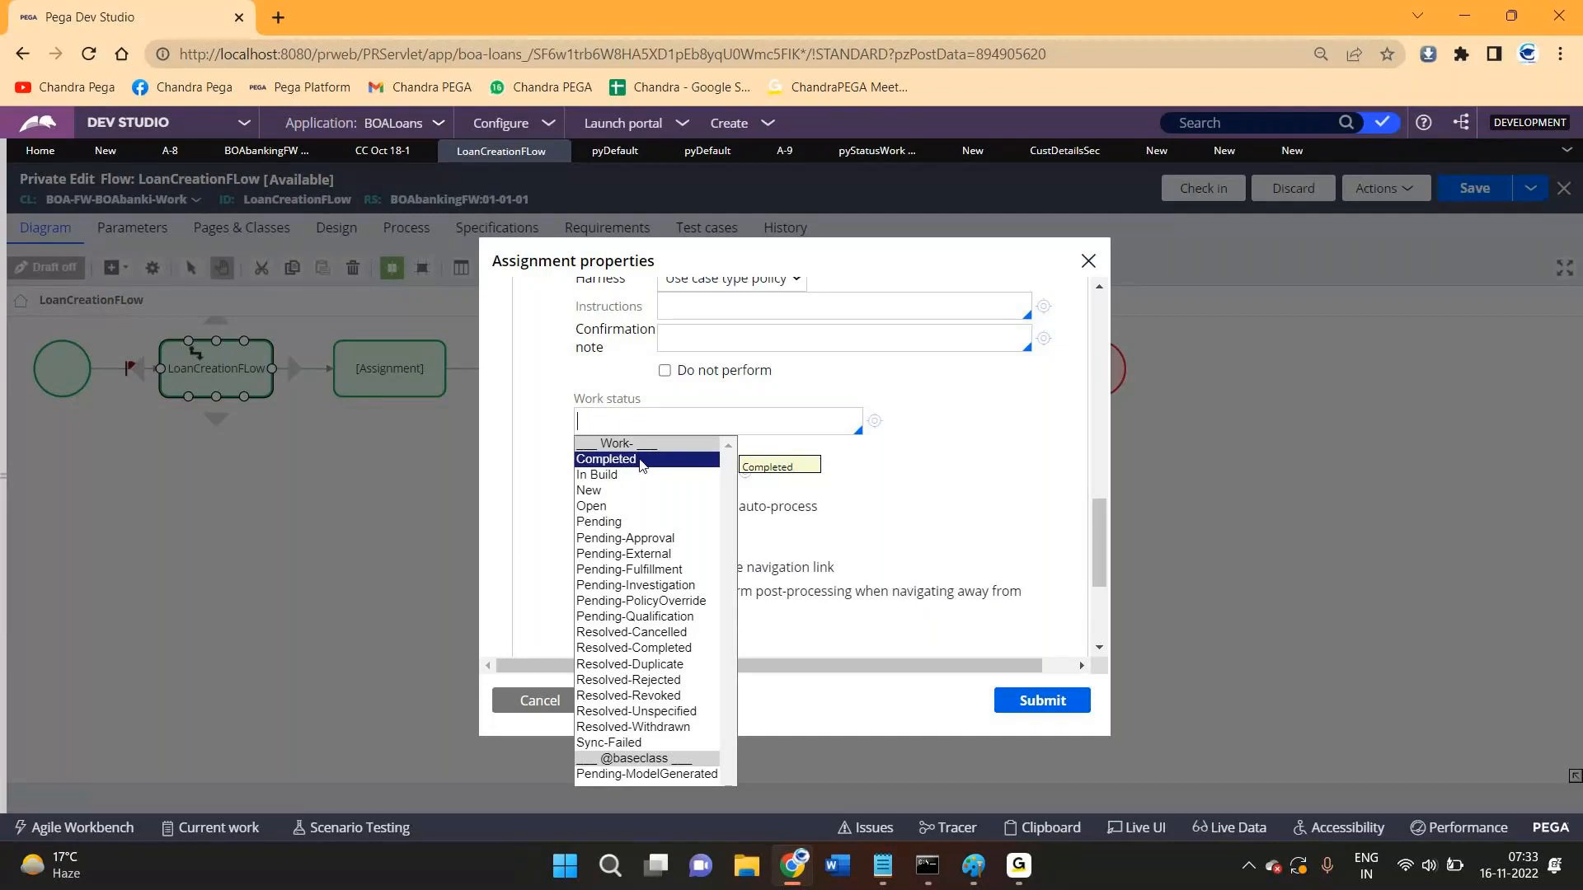
left_click(608, 522)
left_click(1042, 700)
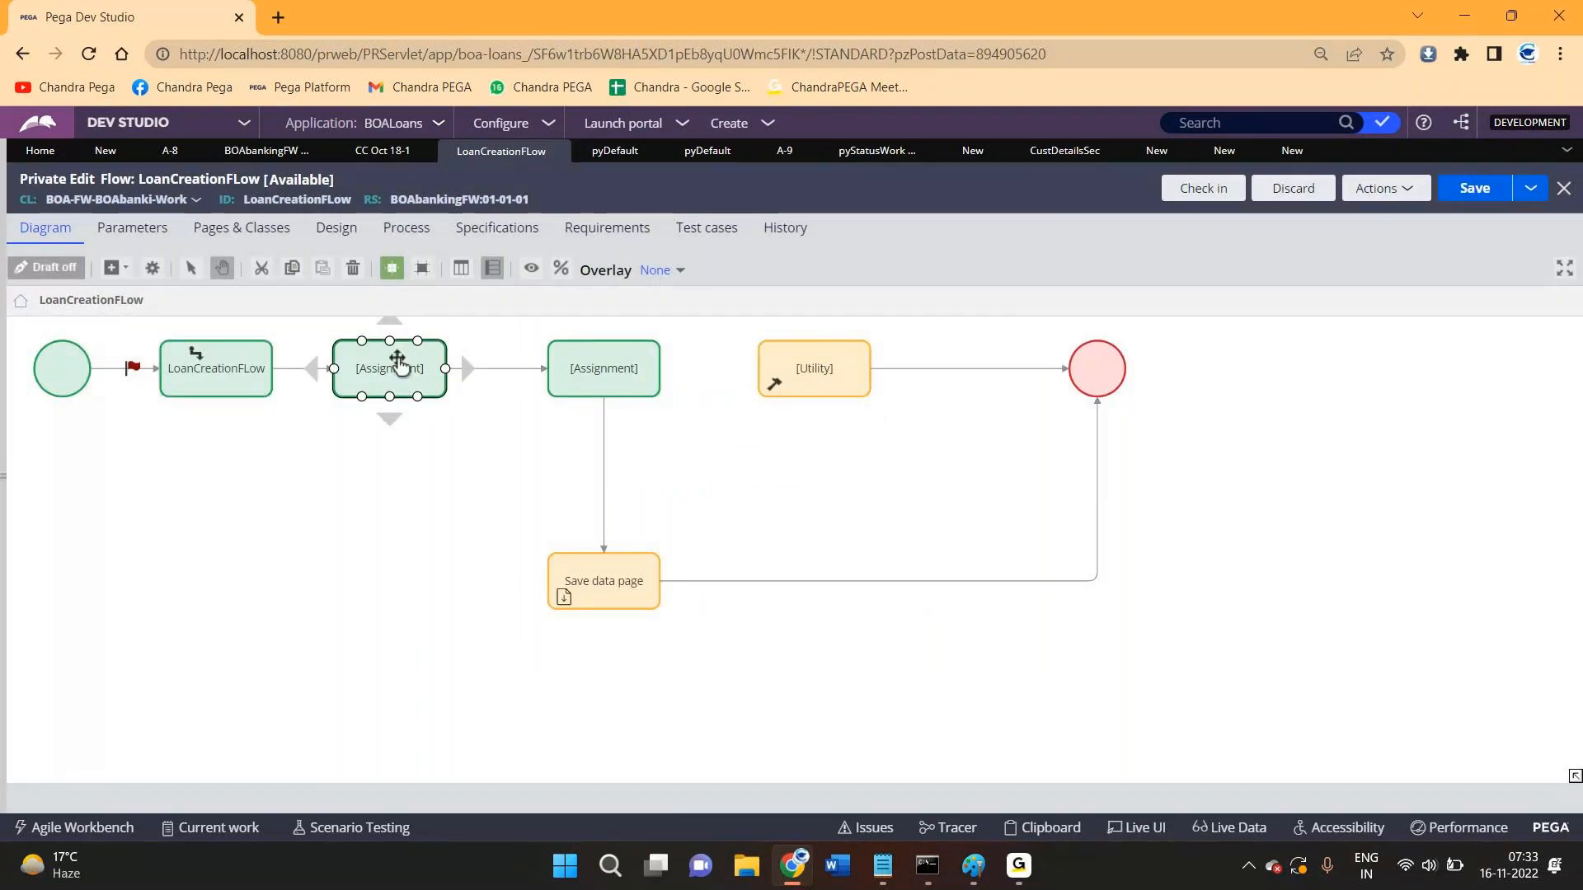
- Give the first Assignment shape the Pending-External work status in Assignment details and submit
double_click(399, 365)
scroll(577, 495, "down", 10)
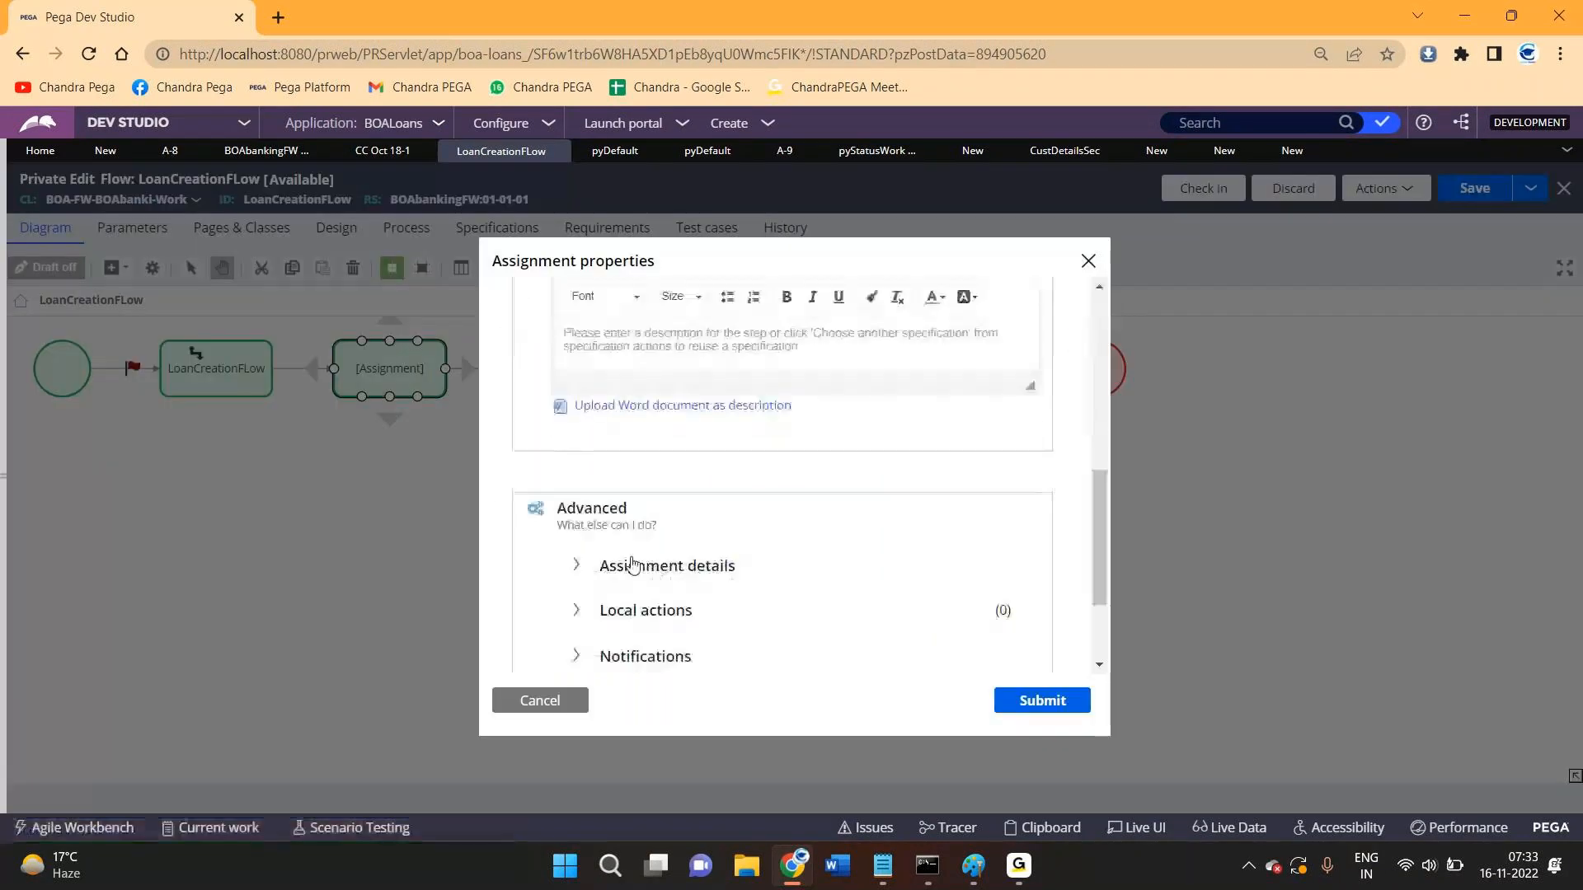
left_click(618, 569)
scroll(669, 540, "down", 4)
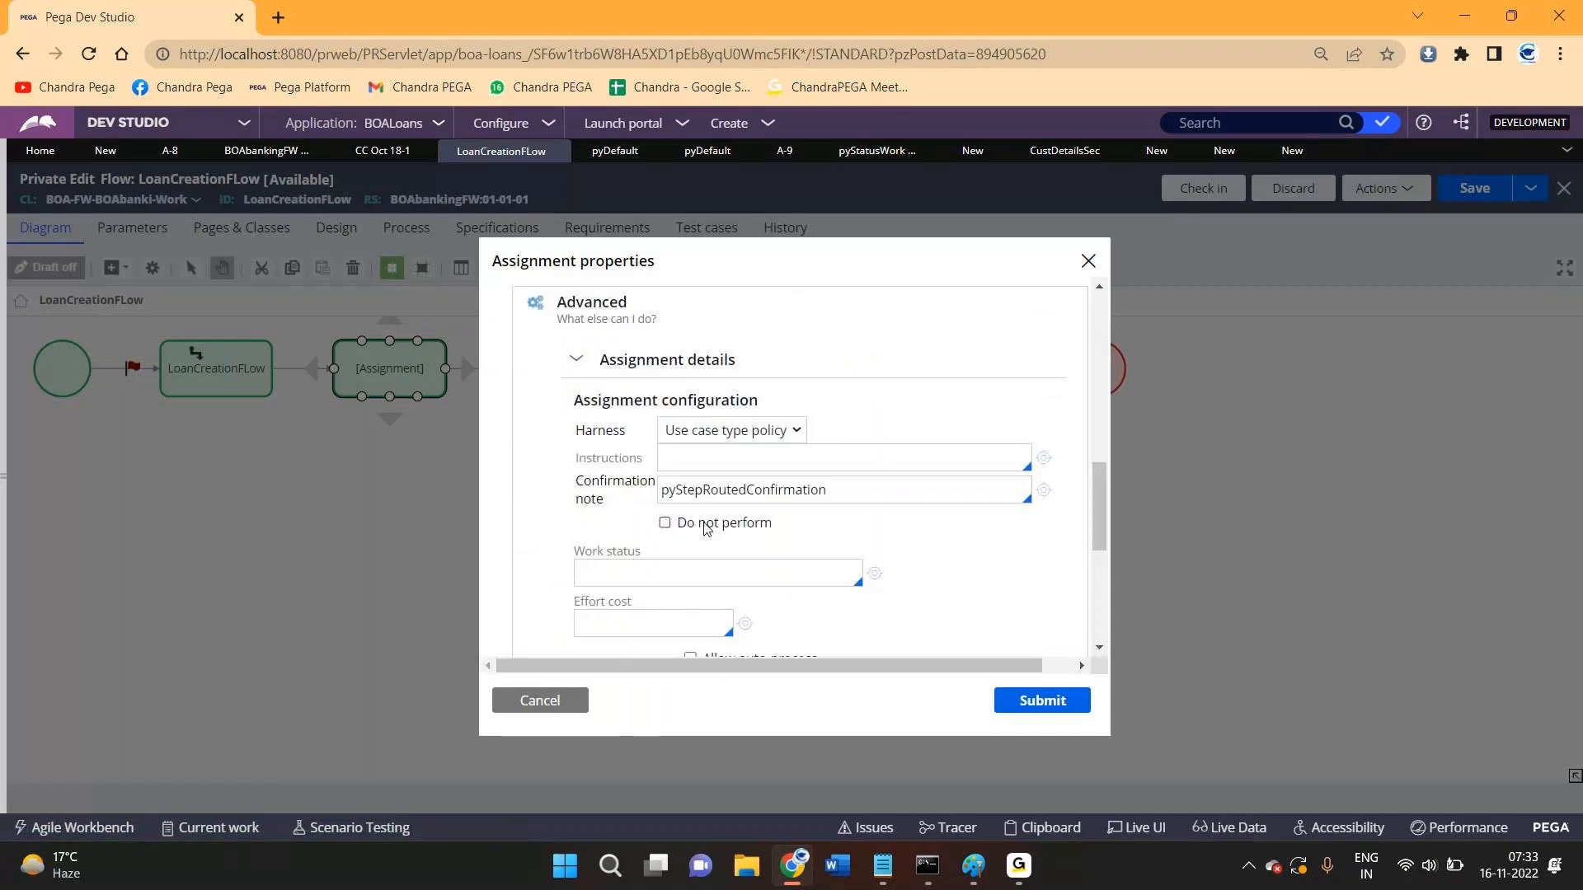
left_click(644, 481)
key("Down")
key("Down")
key("Down")
key("Down")
key("Down")
key("Down")
key("Down")
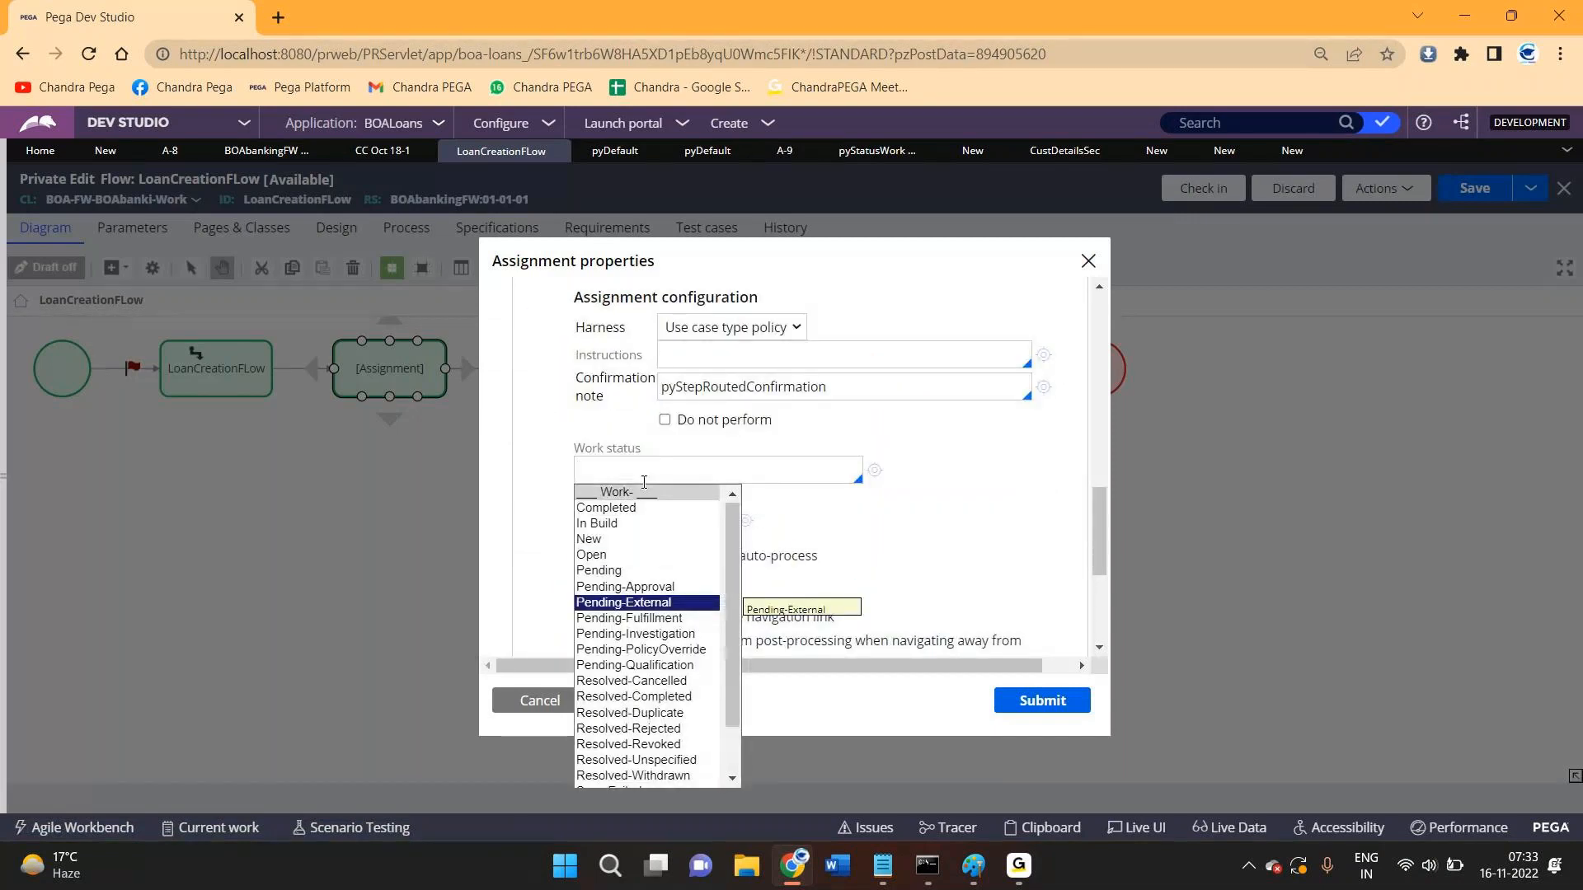
key("Return")
left_click(1062, 702)
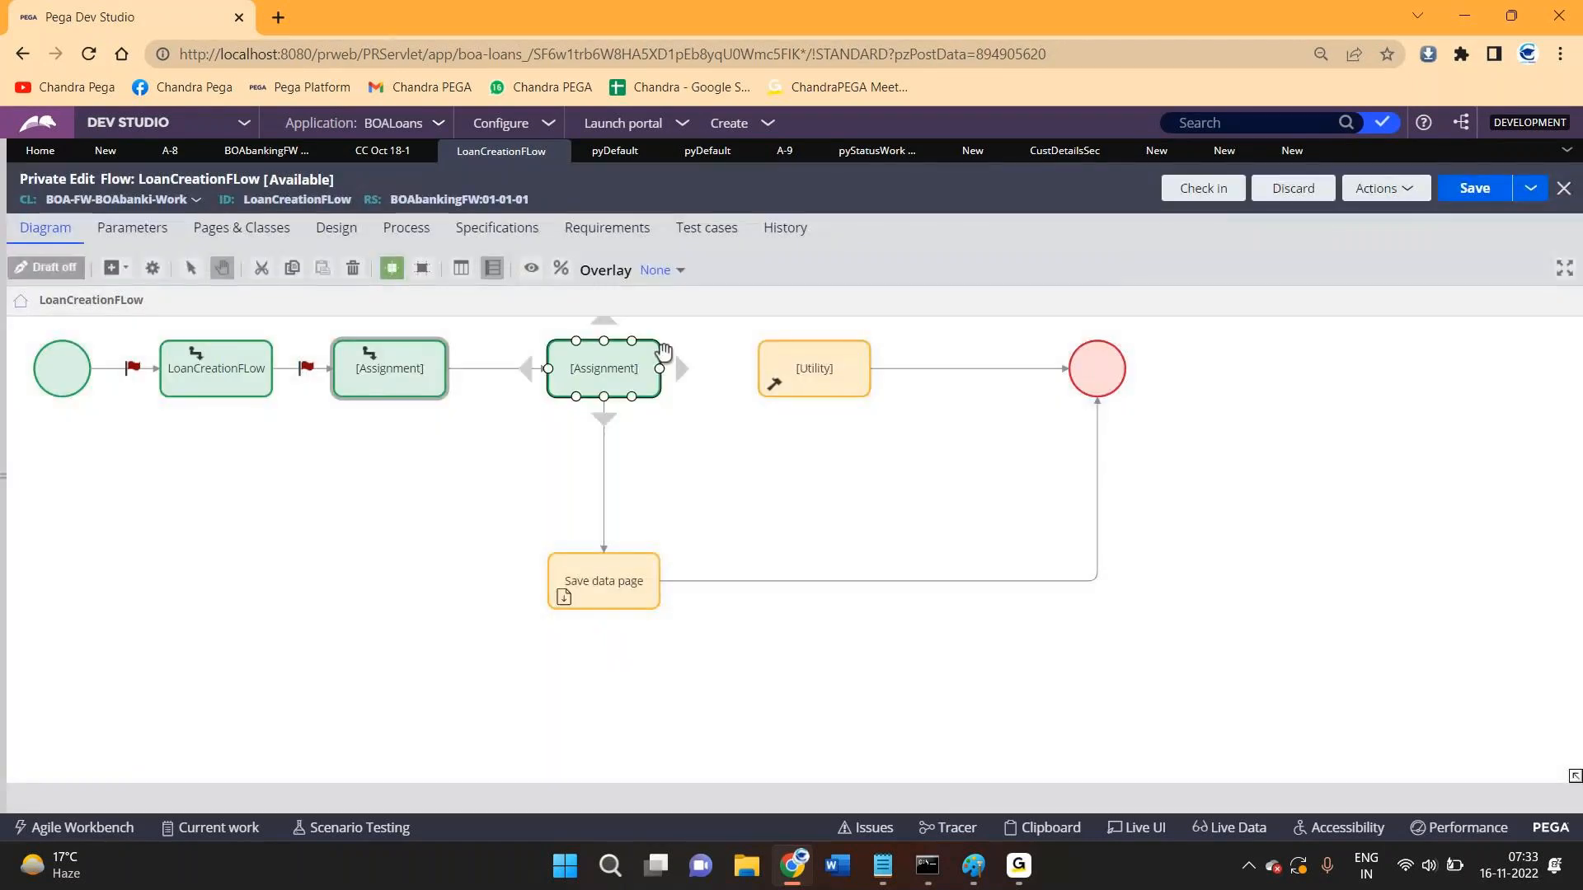
double_click(671, 349)
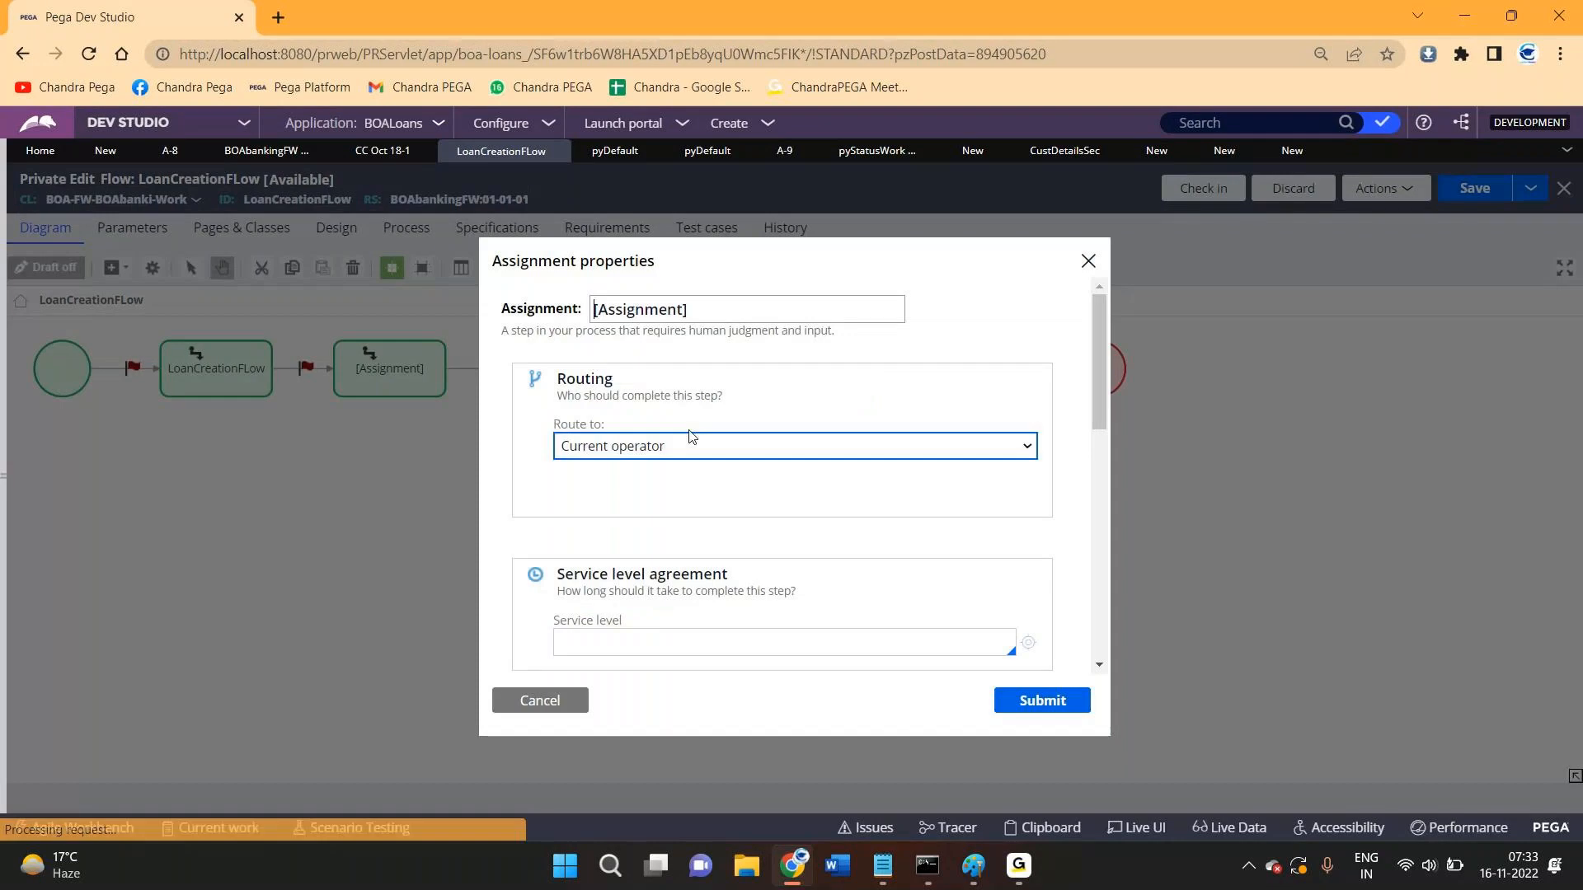
- In the second assignment's Assignment details, choose Pending-Investigation as work status and submit
scroll(659, 453, "down", 10)
left_click(667, 414)
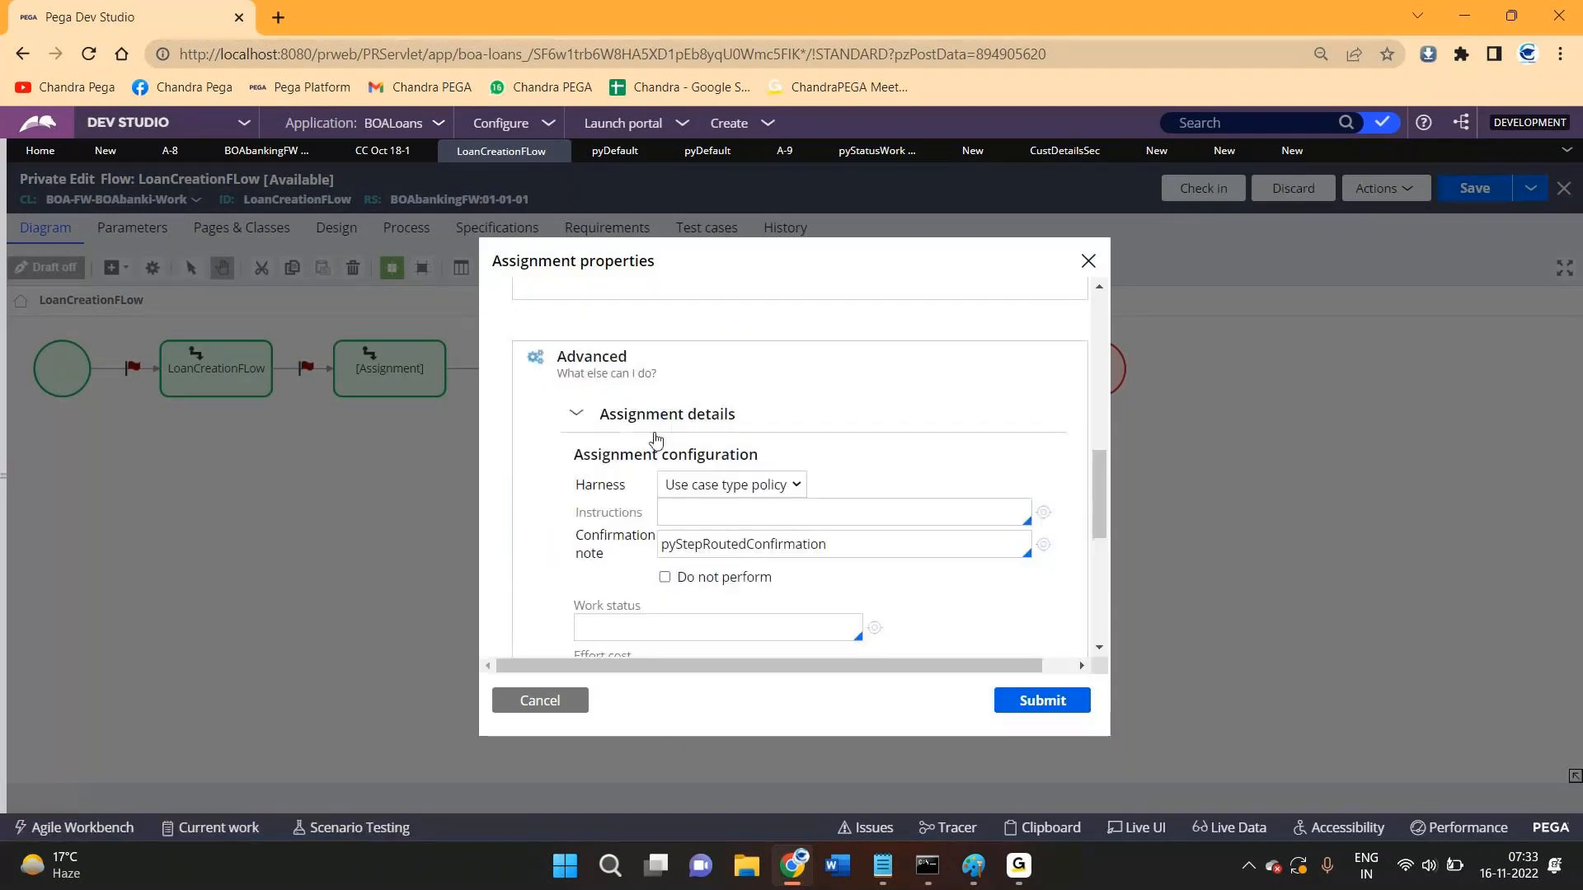
scroll(667, 499, "down", 3)
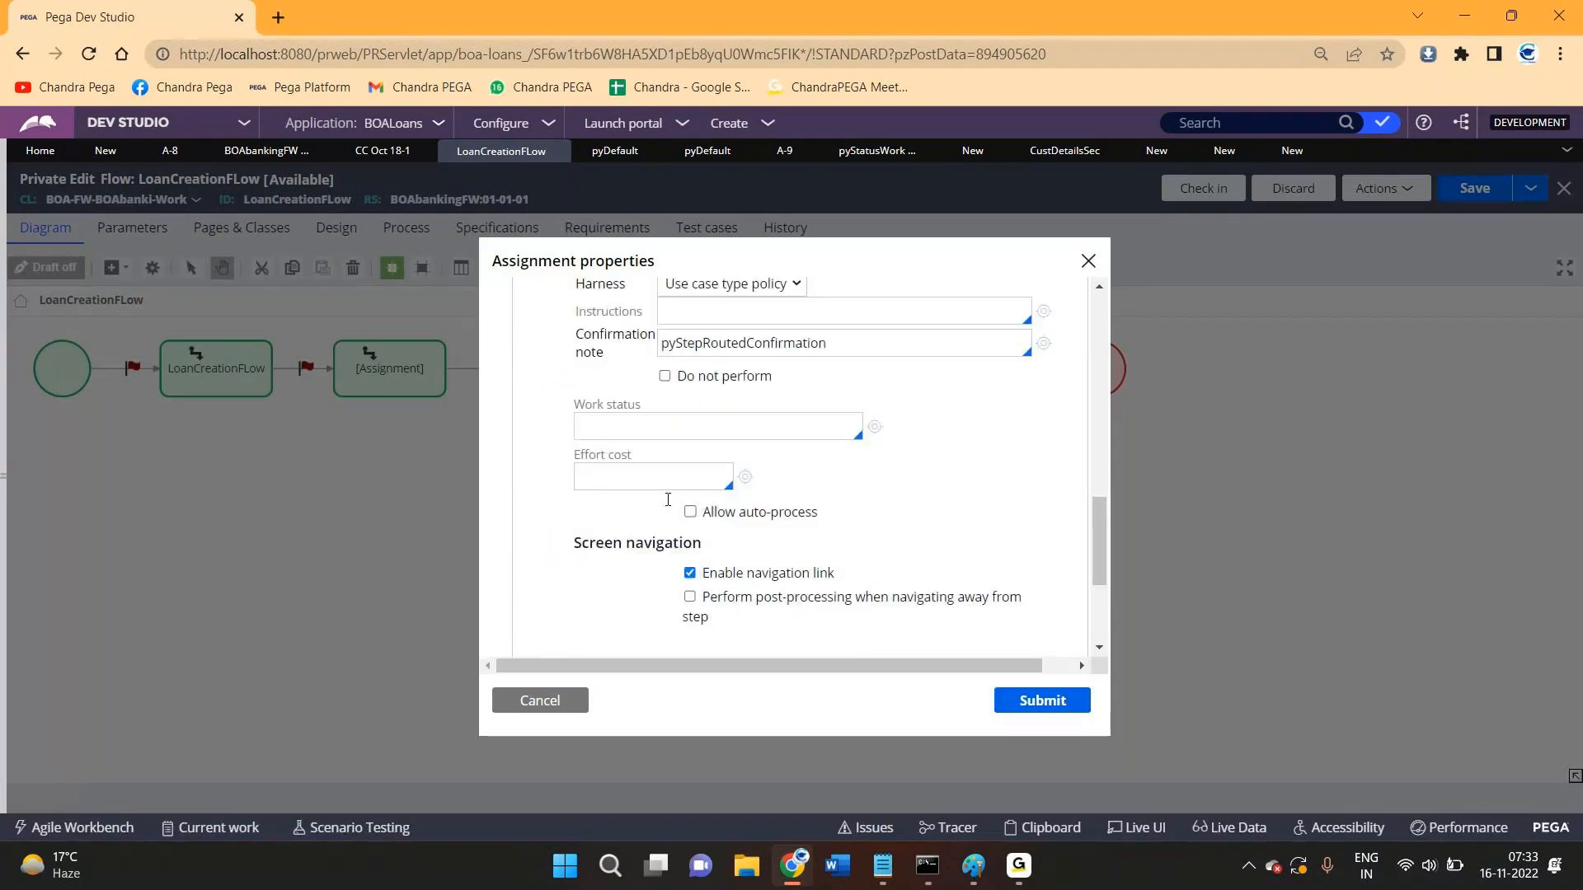
left_click(651, 417)
key("Down")
key("Down")
key("Down")
key("Down")
key("Down")
key("Down")
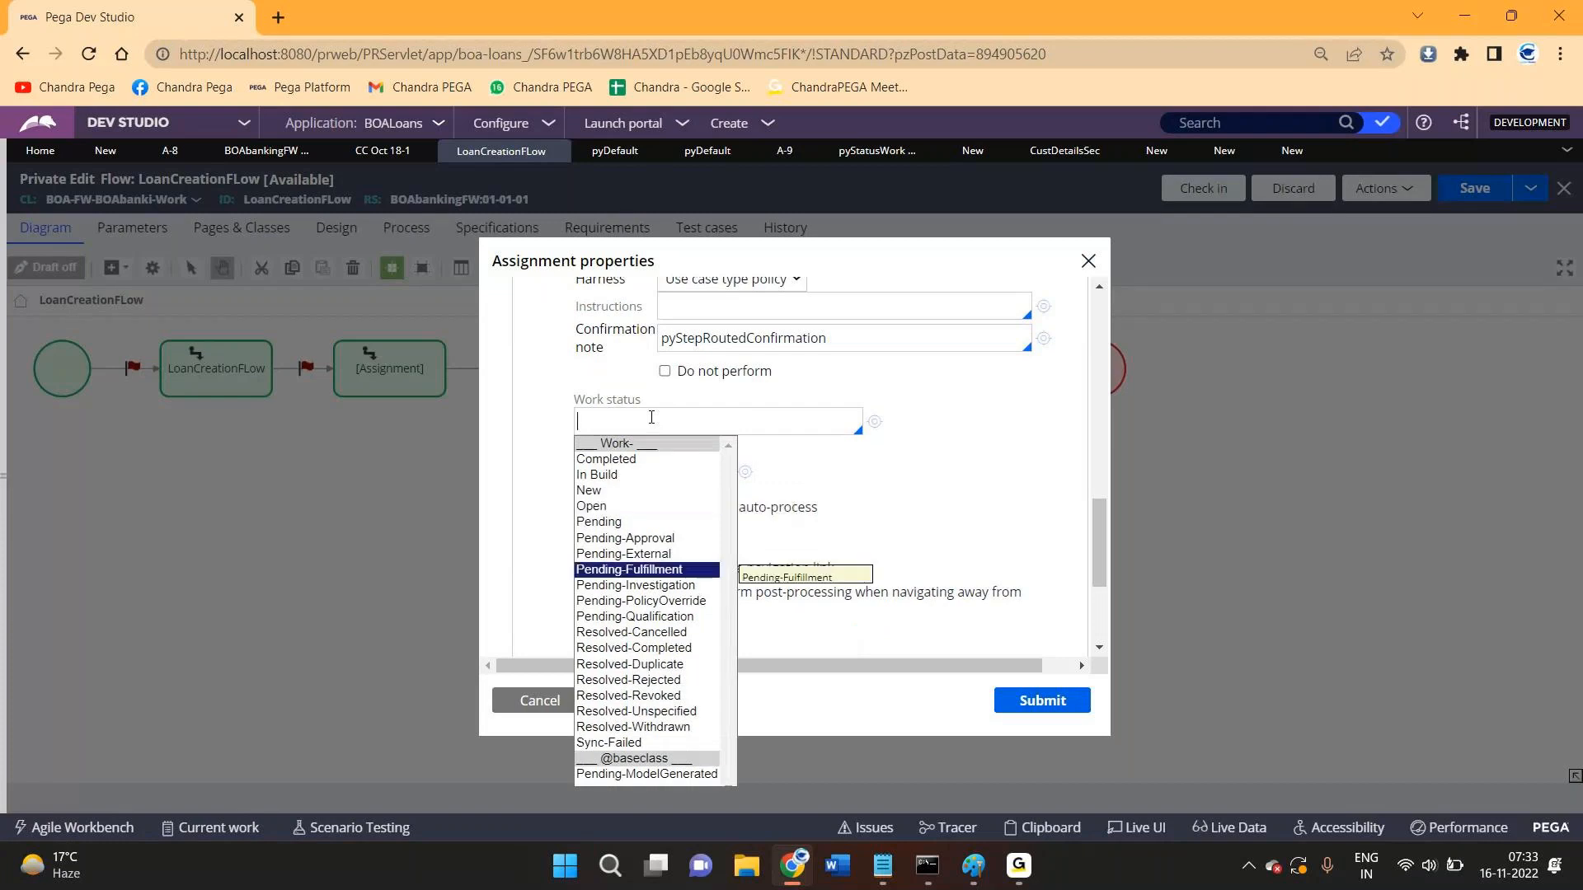
key("Up")
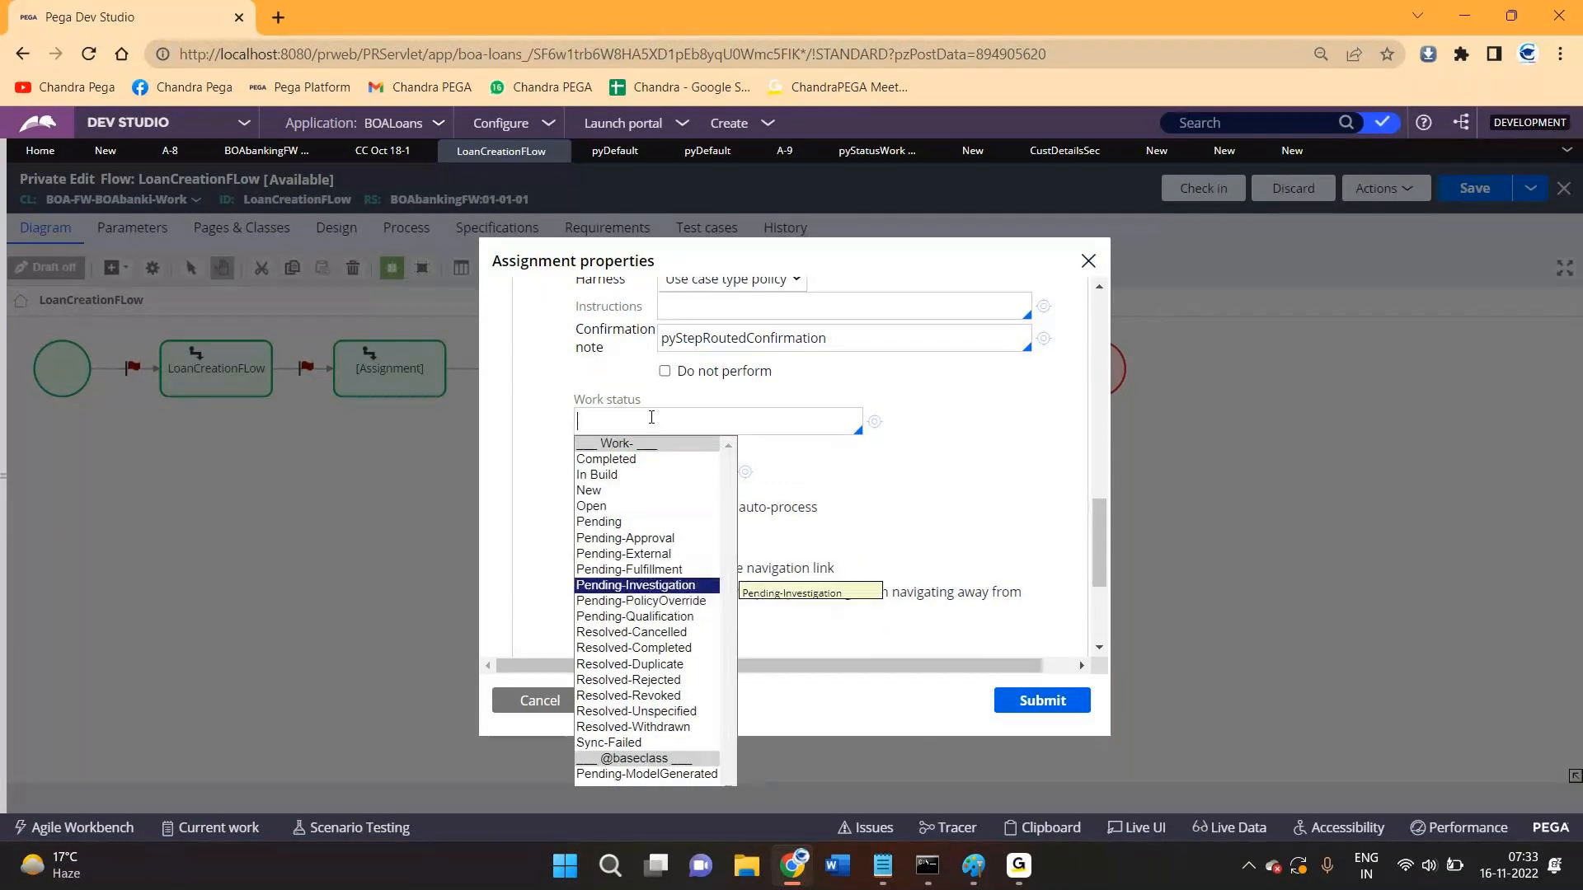
key("Return")
left_click(1040, 700)
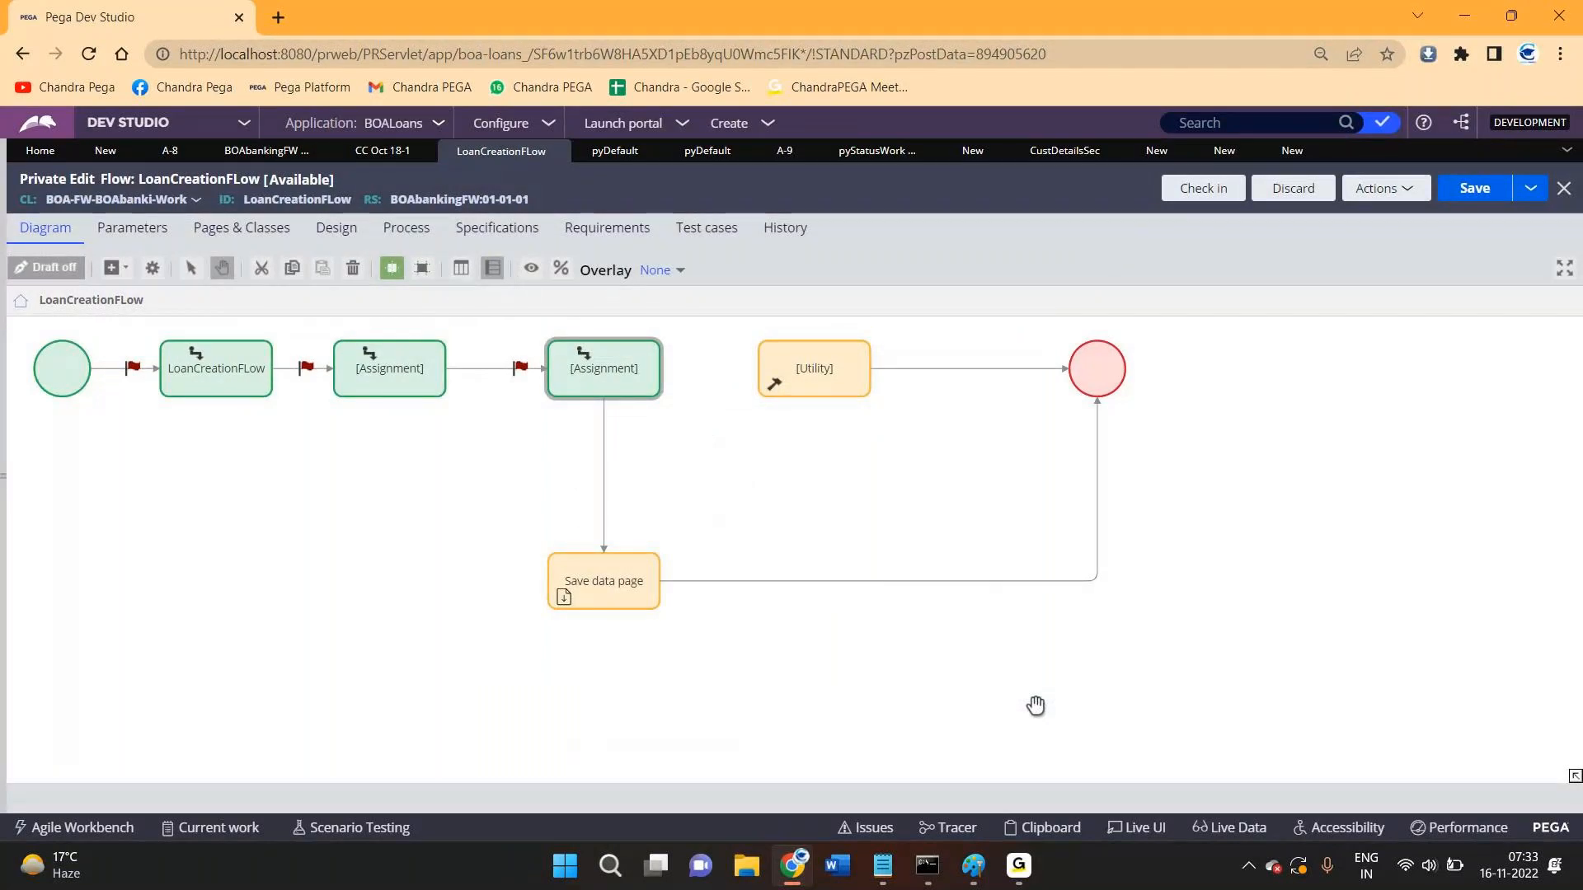
left_click(190, 384)
- Review the flow's Assignment, Save data page and Utility shapes on the diagram
left_click(352, 379)
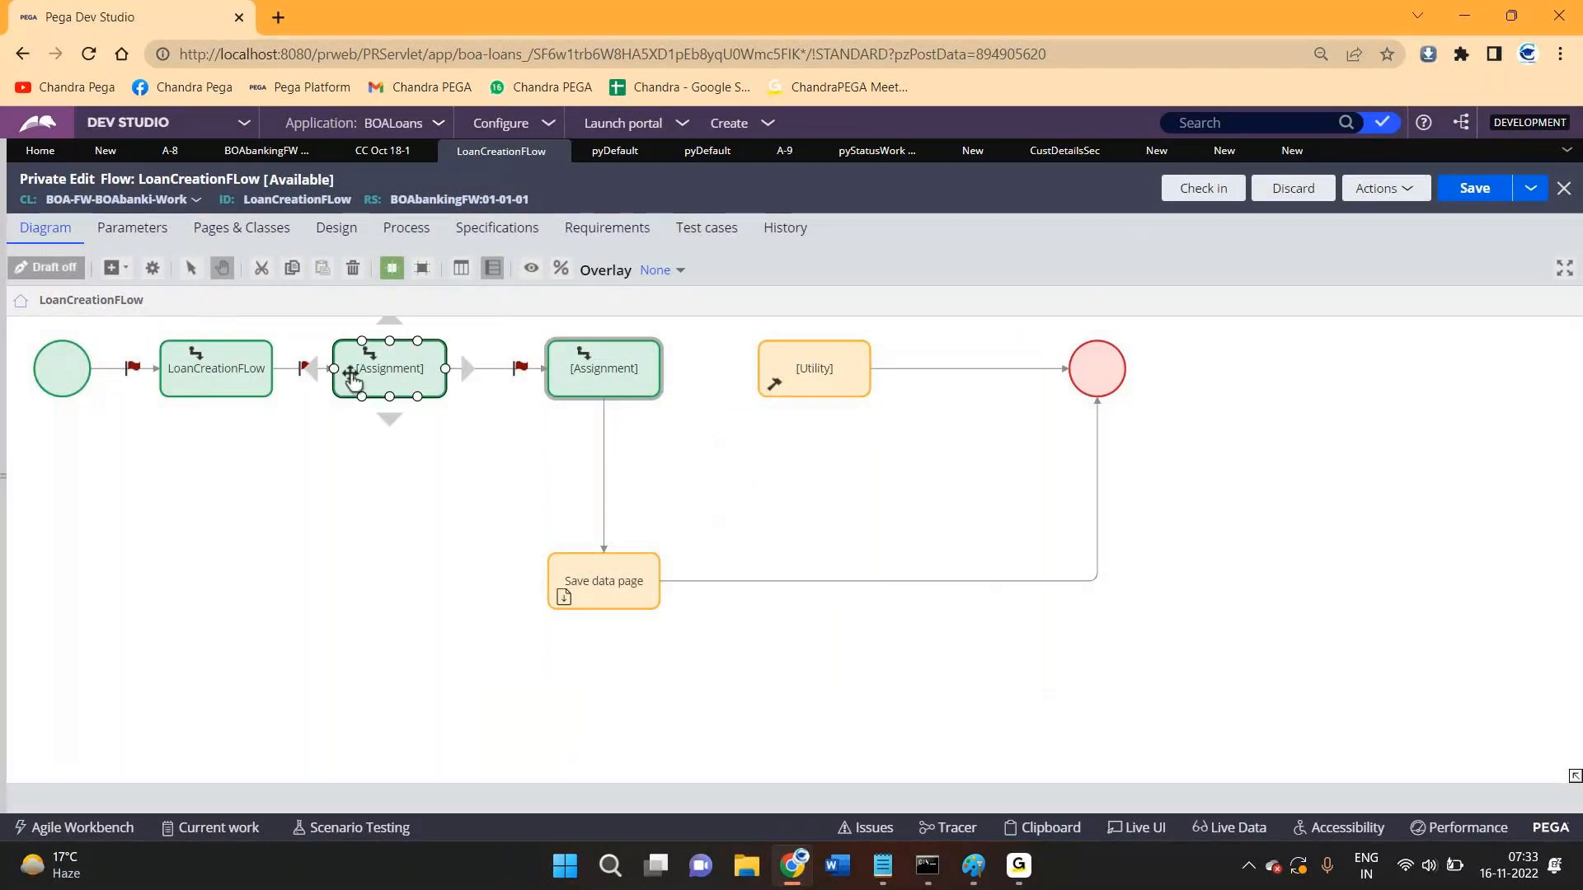
left_click(495, 388)
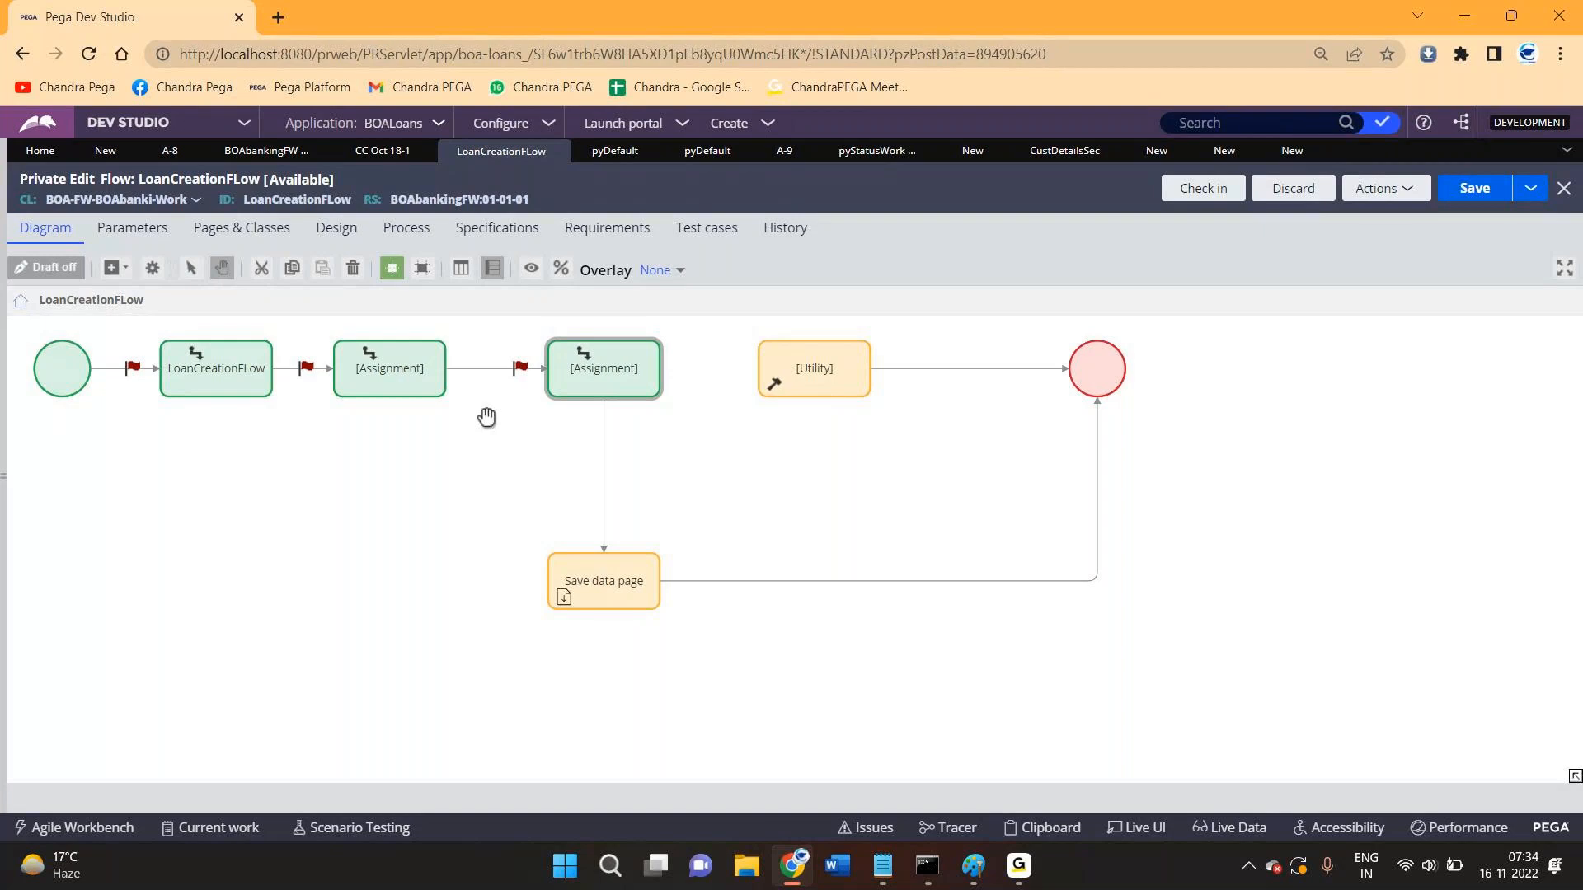
left_click(624, 563)
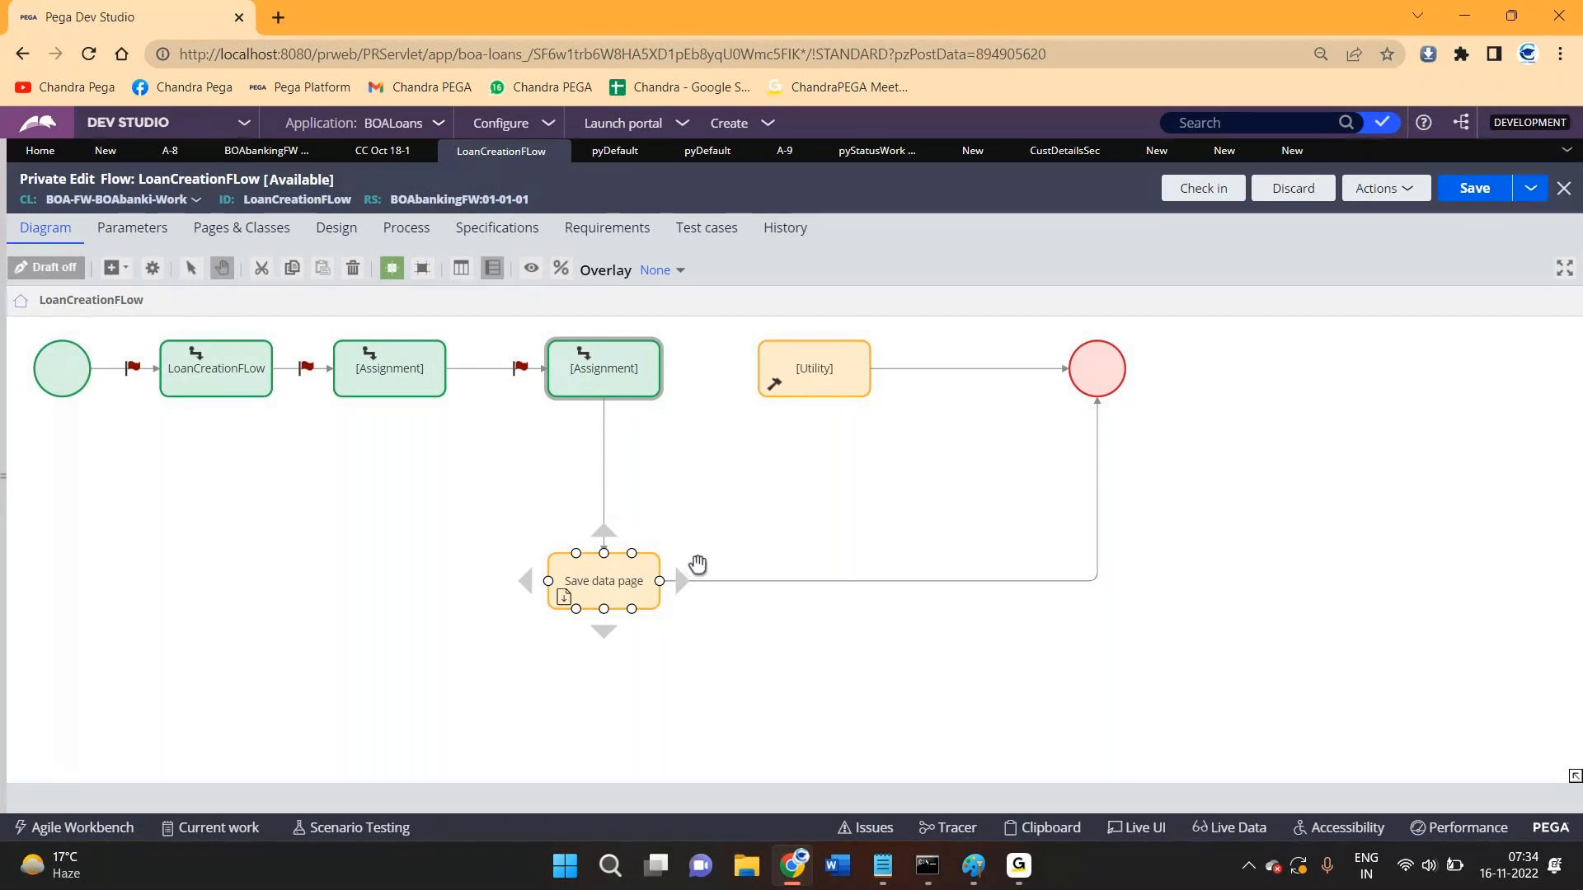
left_click(900, 495)
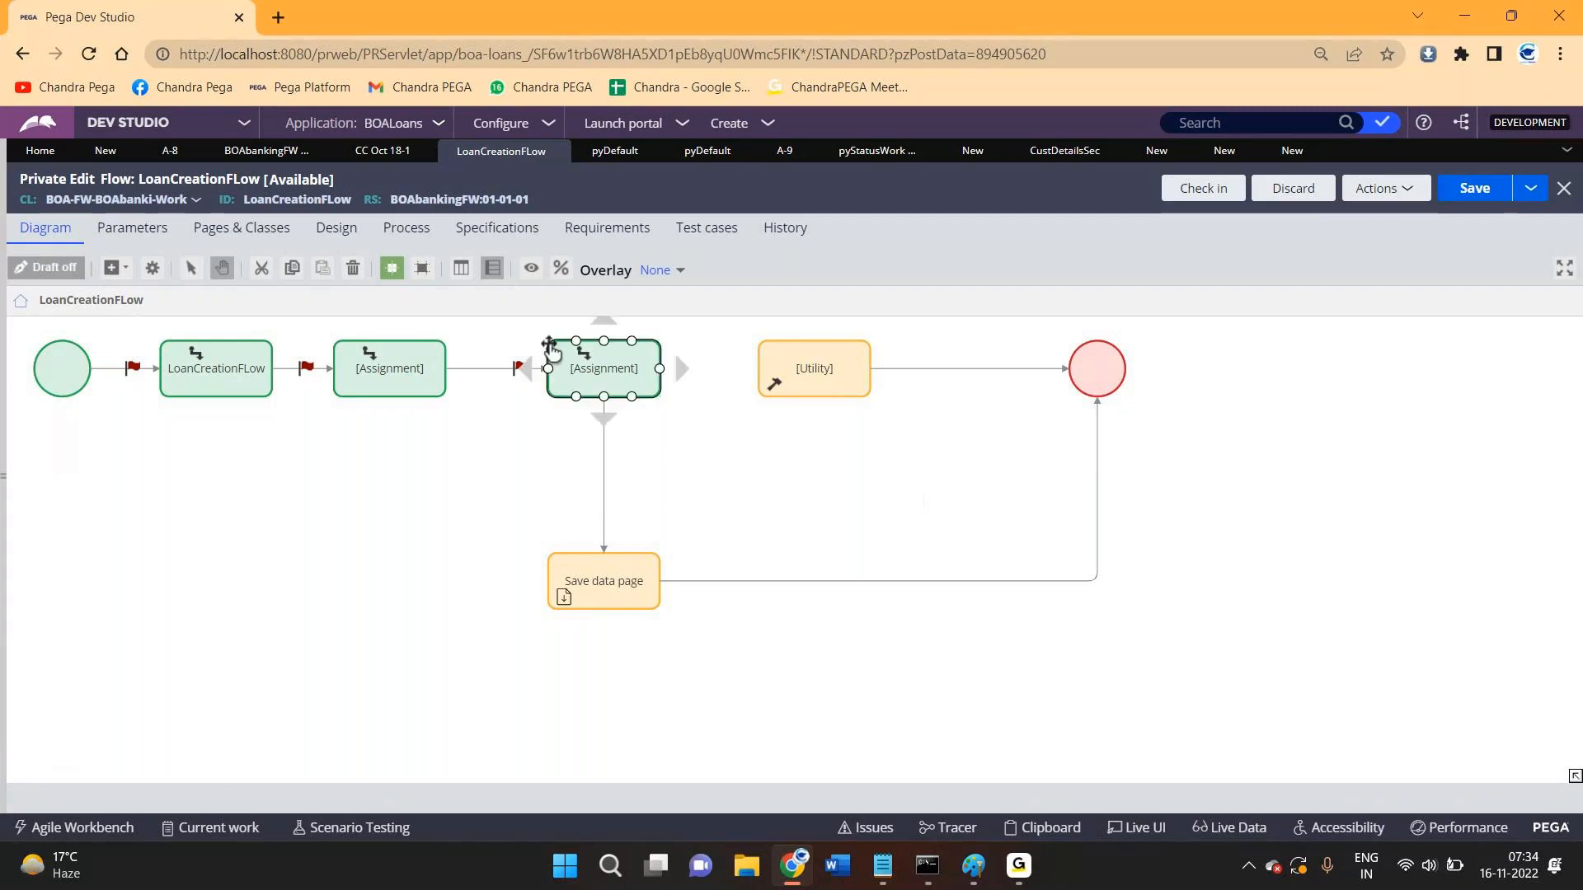
left_click(183, 402)
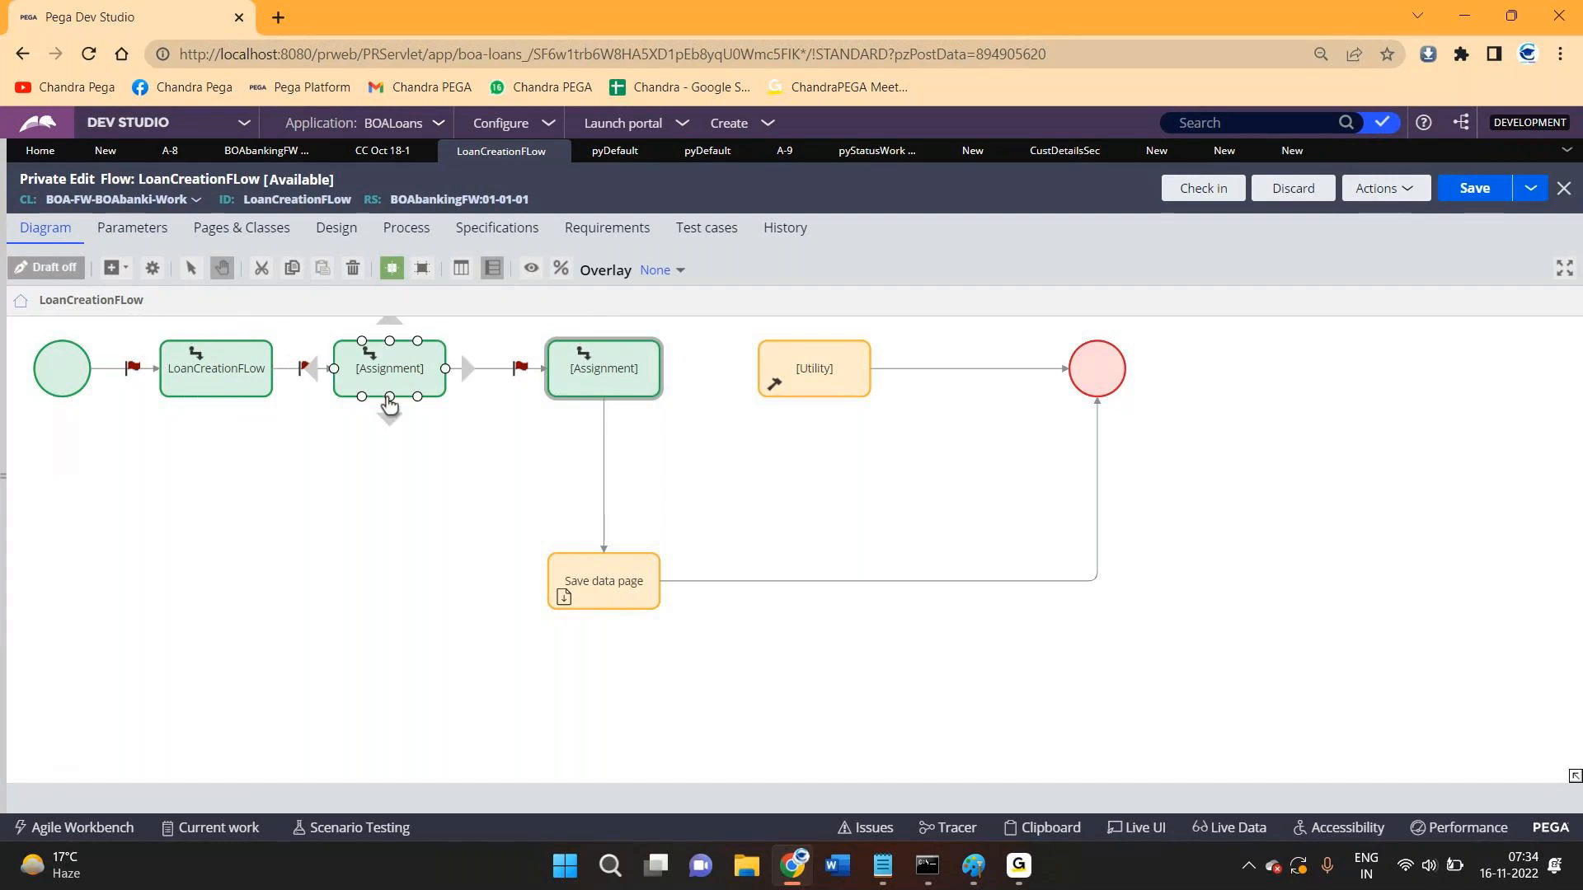
left_click(608, 392)
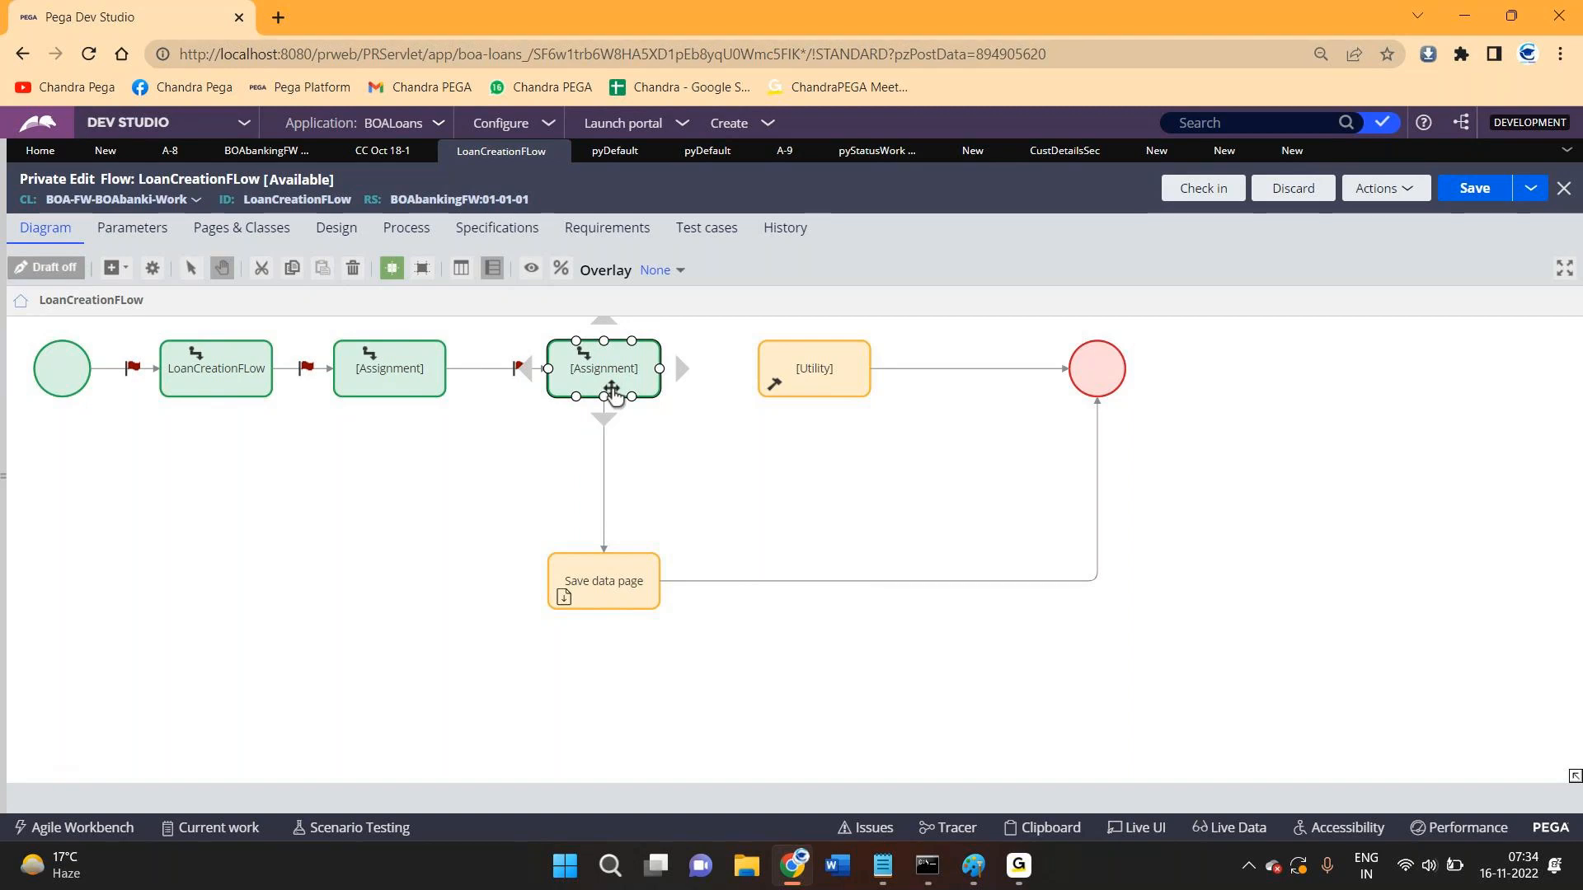
left_click(813, 369)
- Save the LoanCreationFLow flow and run it as a new case
left_click(1488, 198)
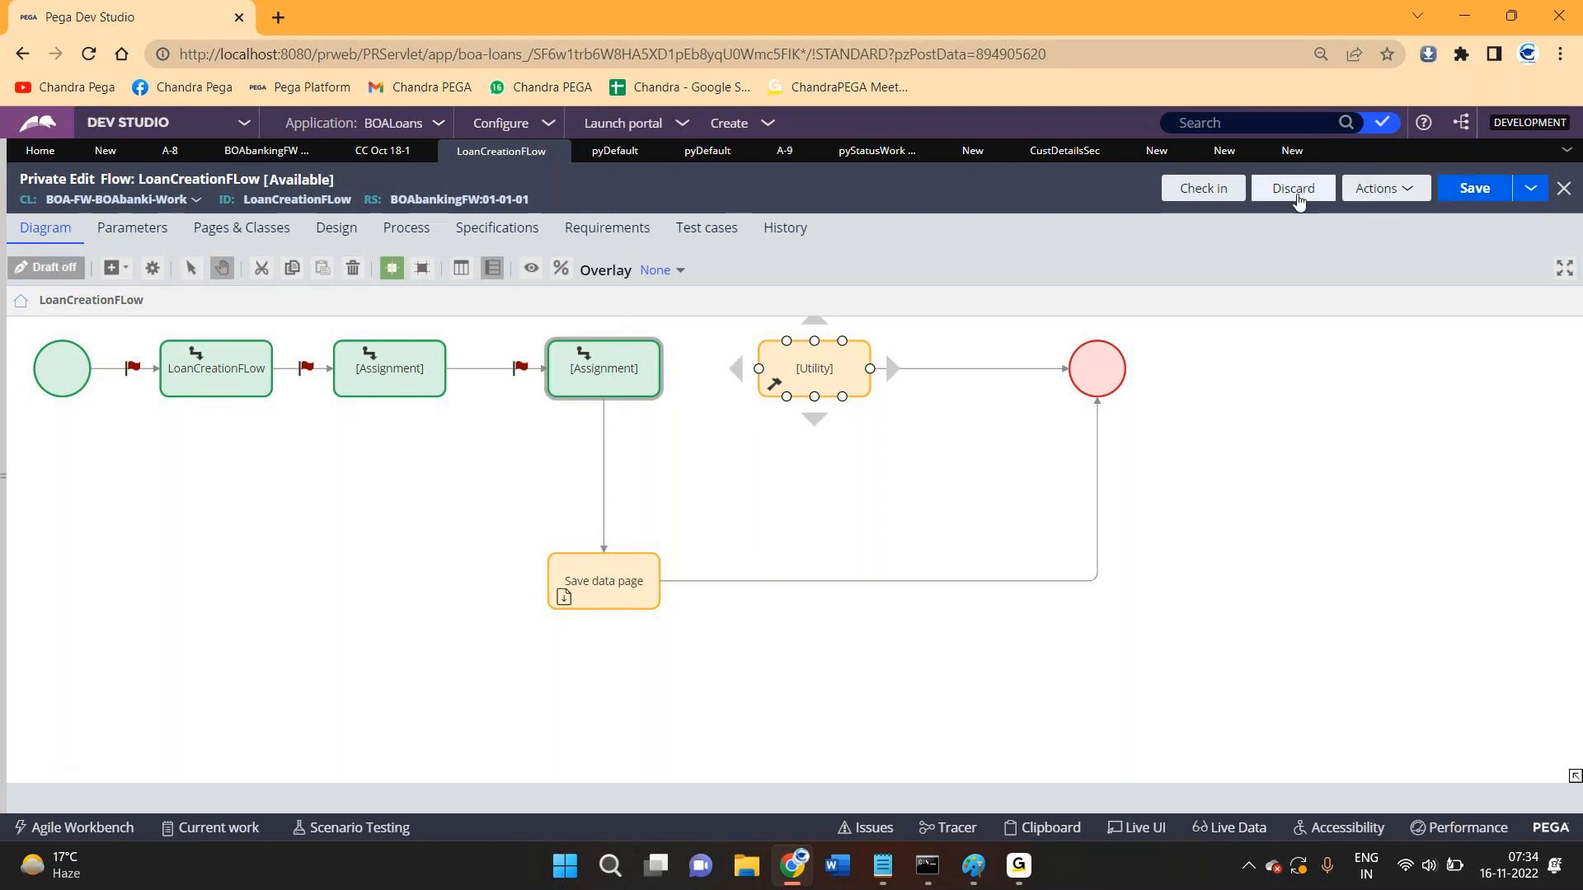
left_click(1386, 194)
left_click(1285, 212)
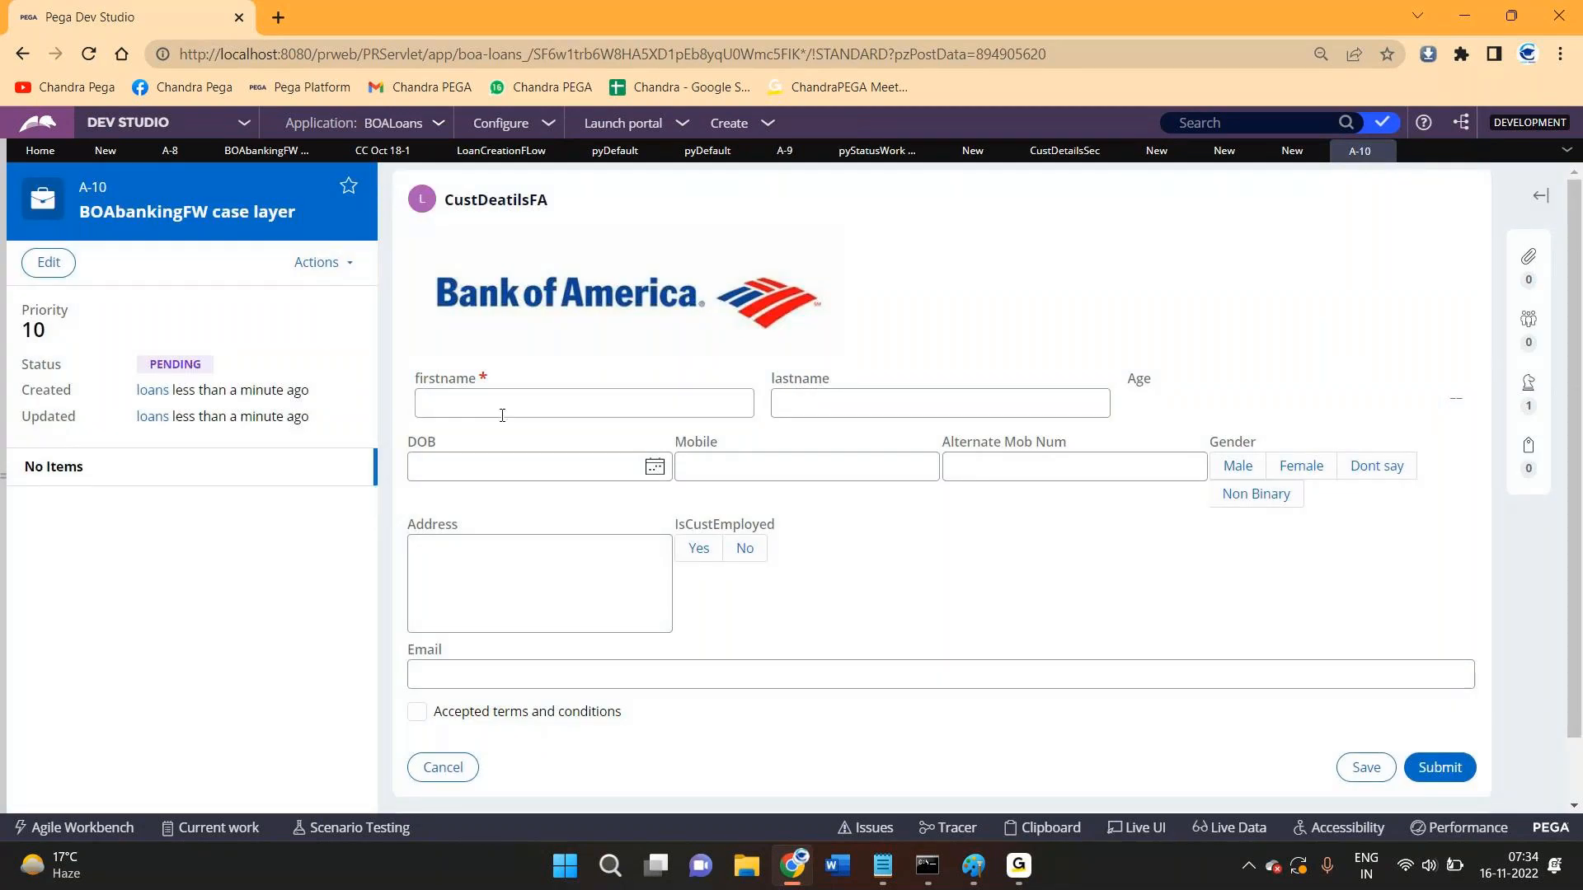
- Enter a first name and an alternate mobile number on the CustDeatilsFA form, then submit it
left_click(502, 415)
type("dfsdfgsd")
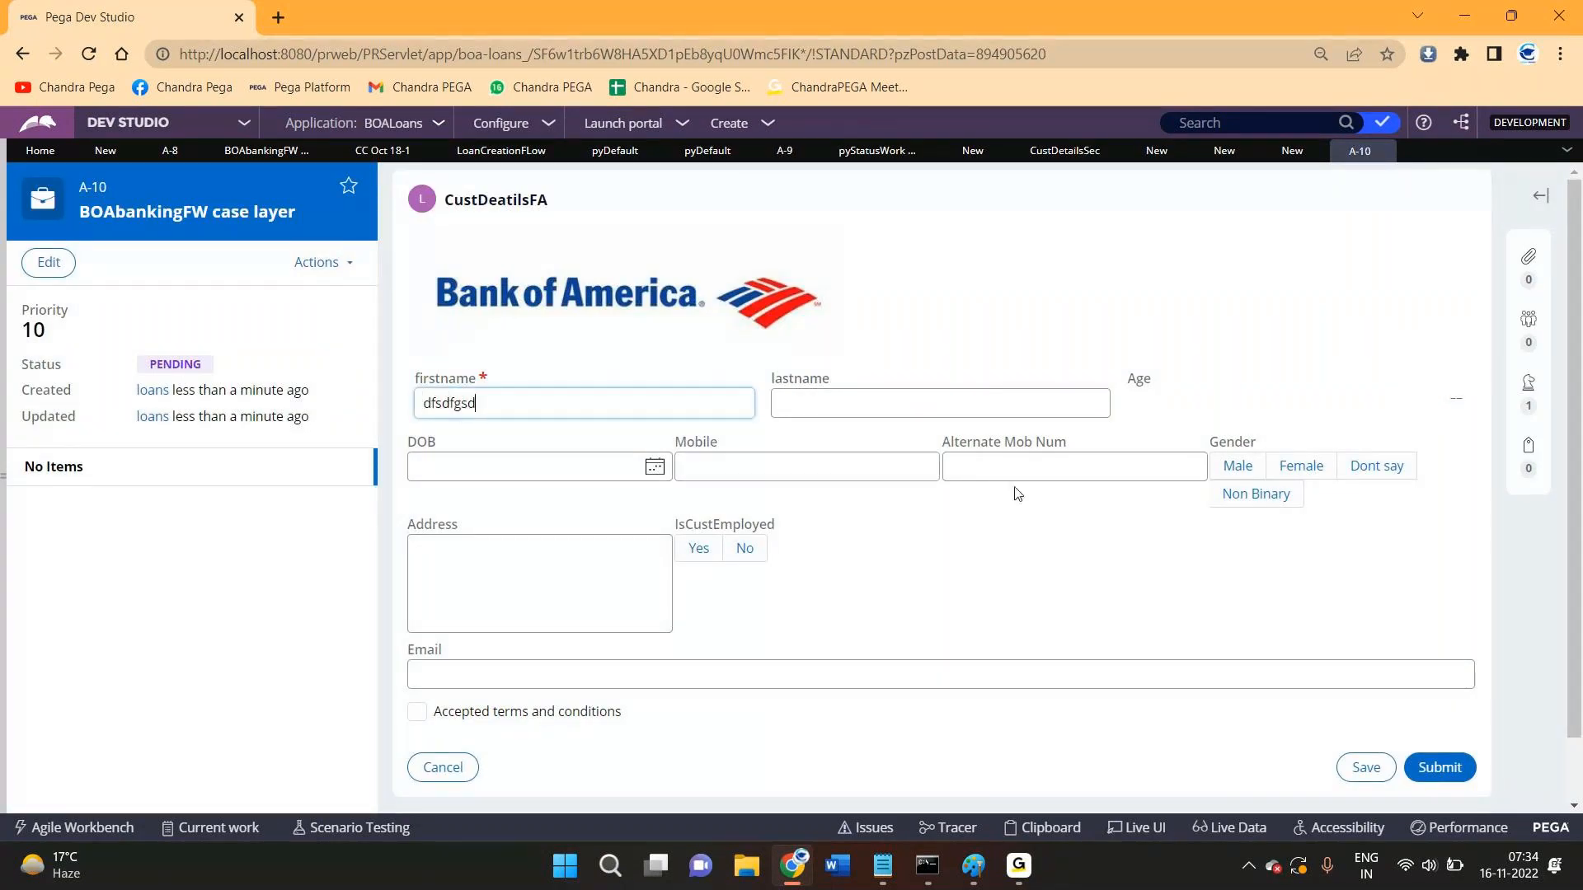
left_click(1016, 467)
type("2342342")
left_click(1439, 768)
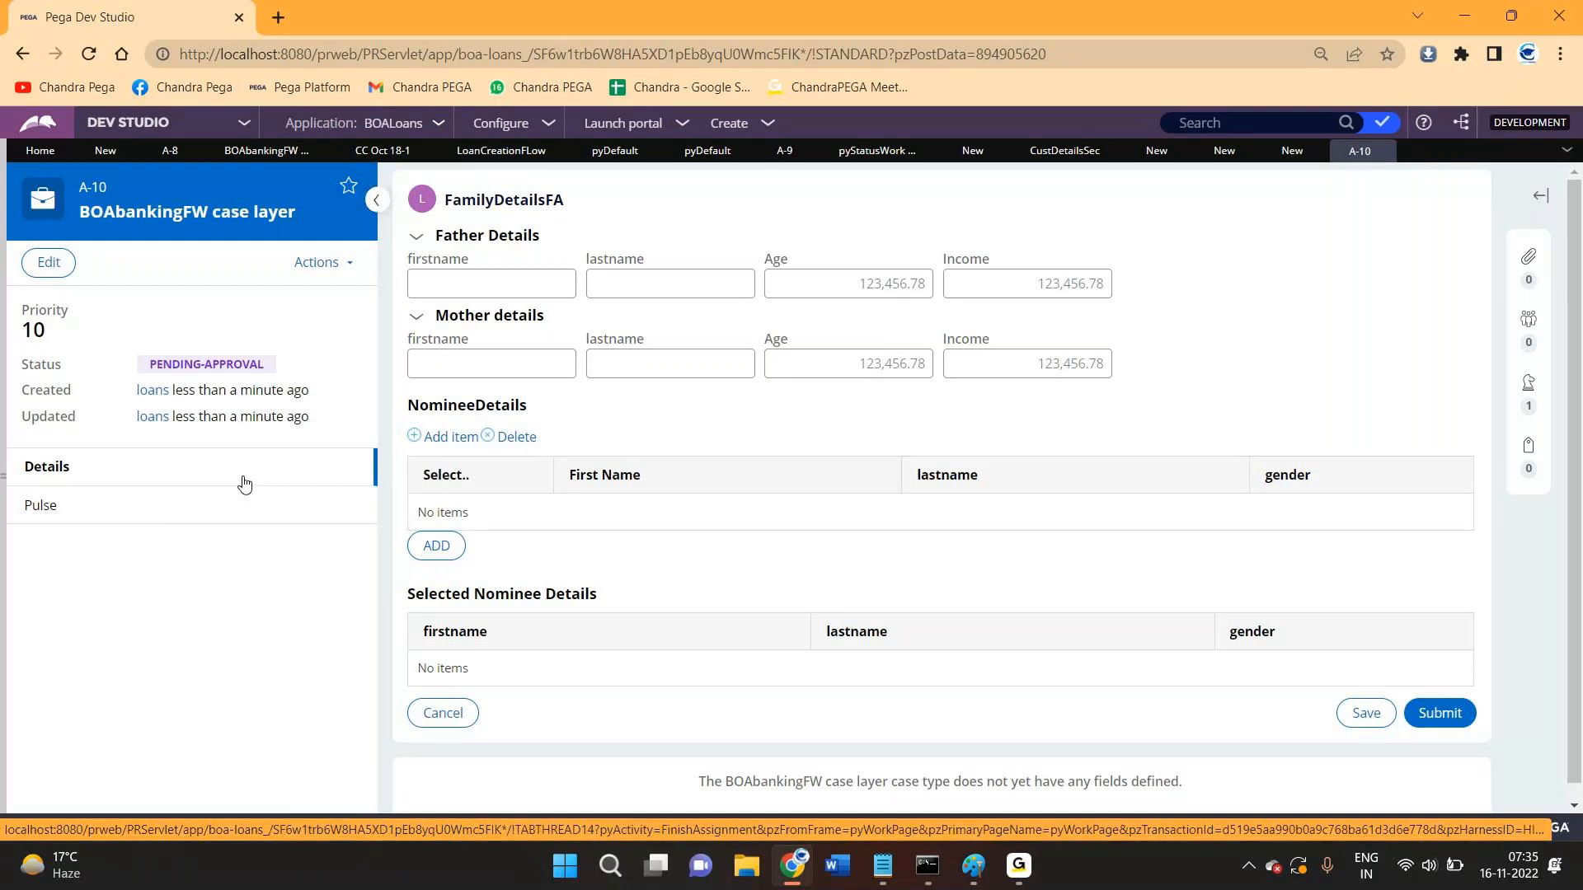
- Submit the FamilyDetailsFA form as it is
left_click(1439, 712)
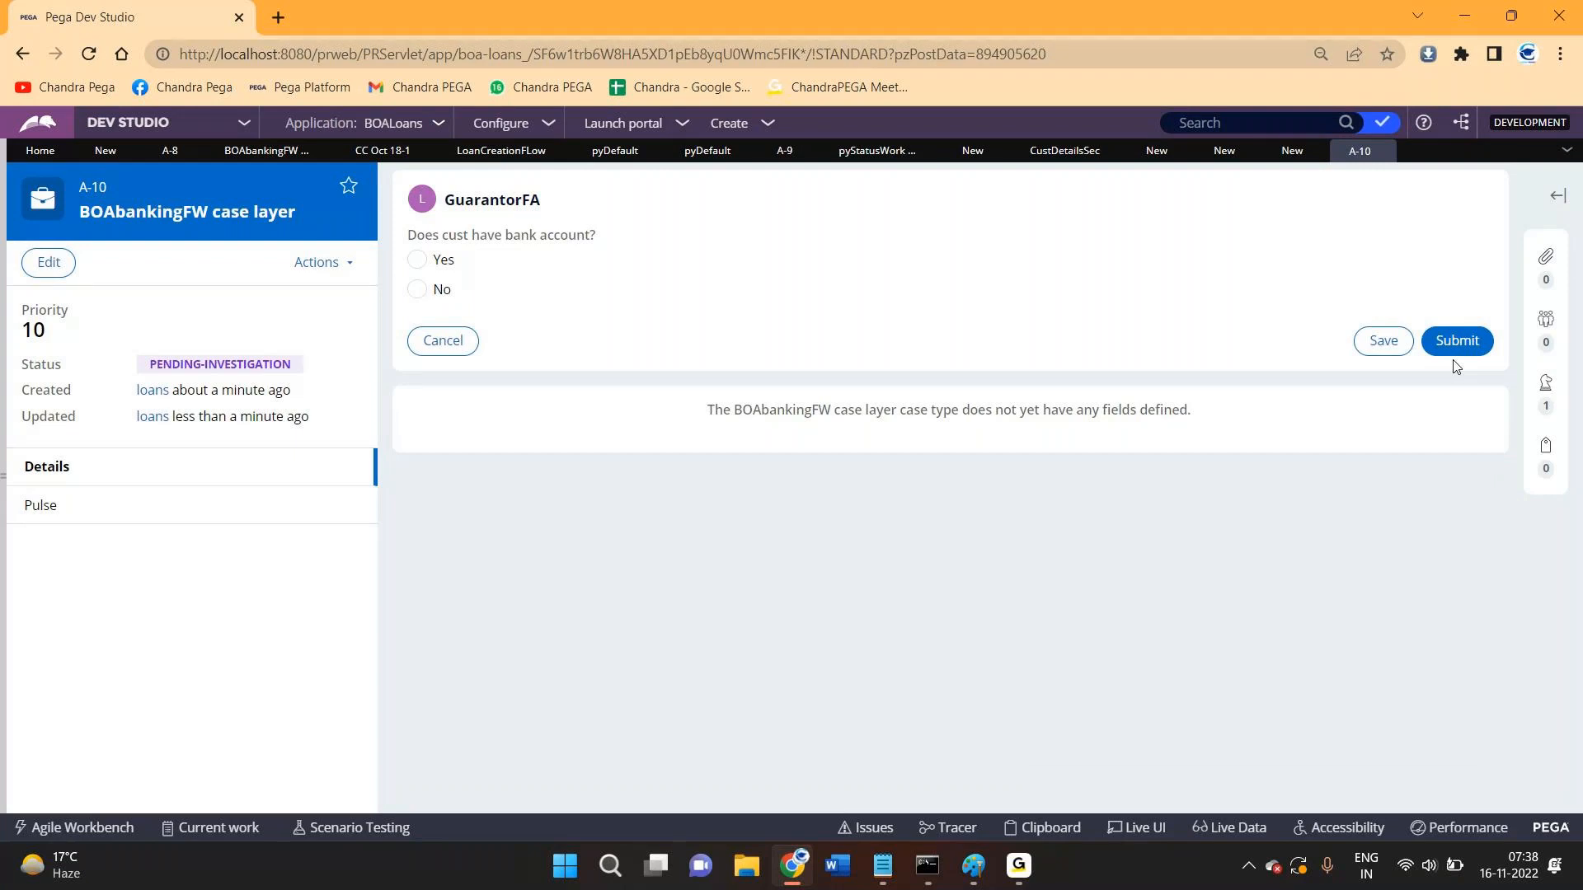
- Submit the GuarantorFA form, check the case status, and go back to the LoanCreationFLow flow
left_click(1459, 344)
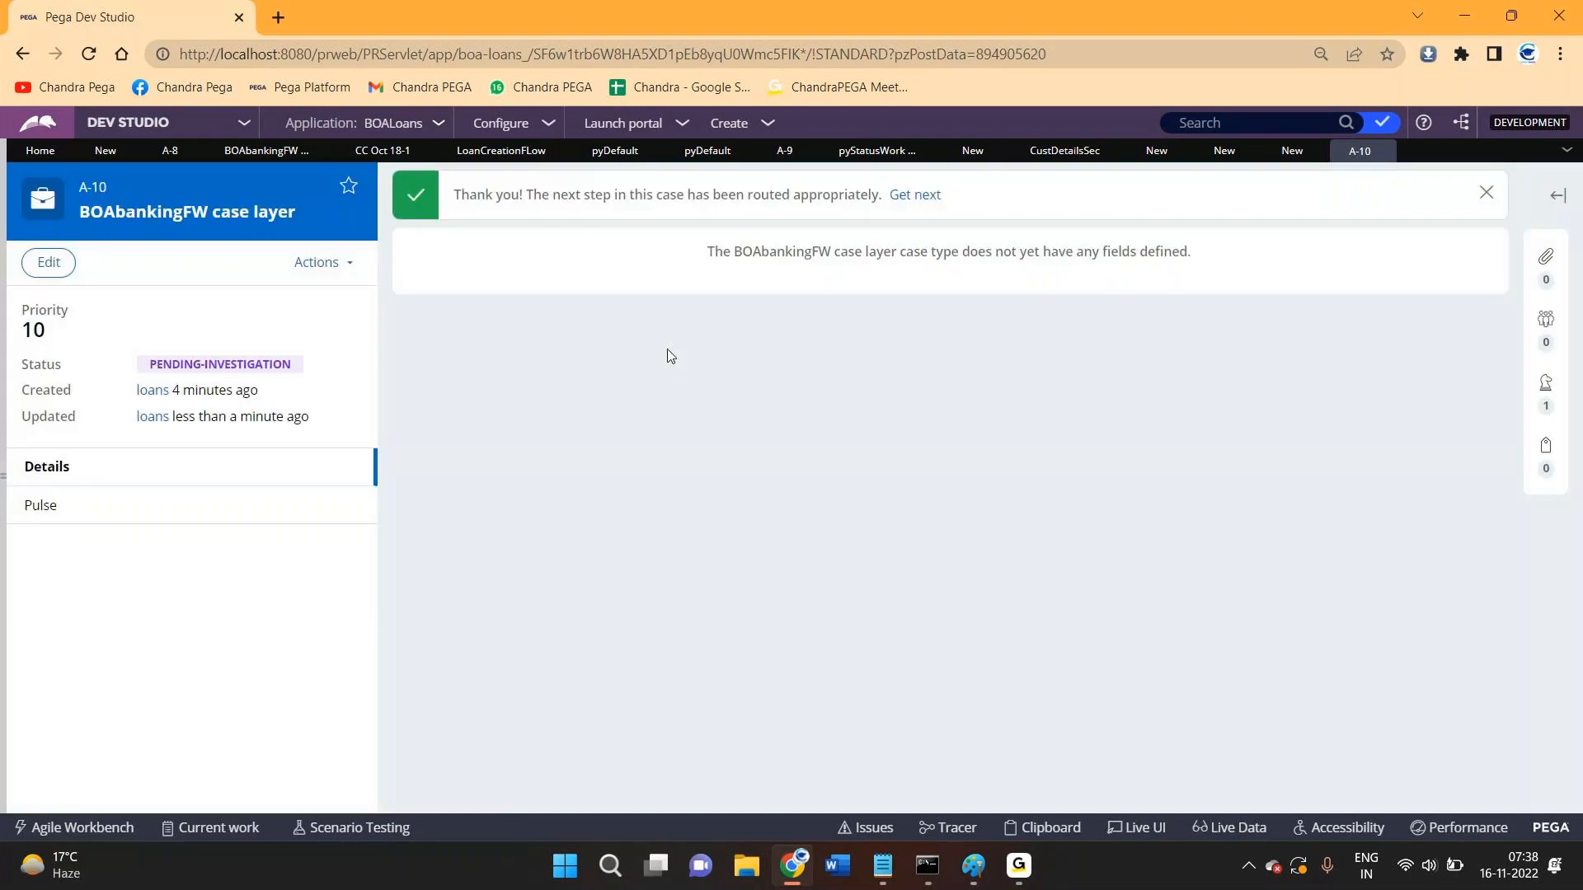
left_click_drag(157, 364, 289, 364)
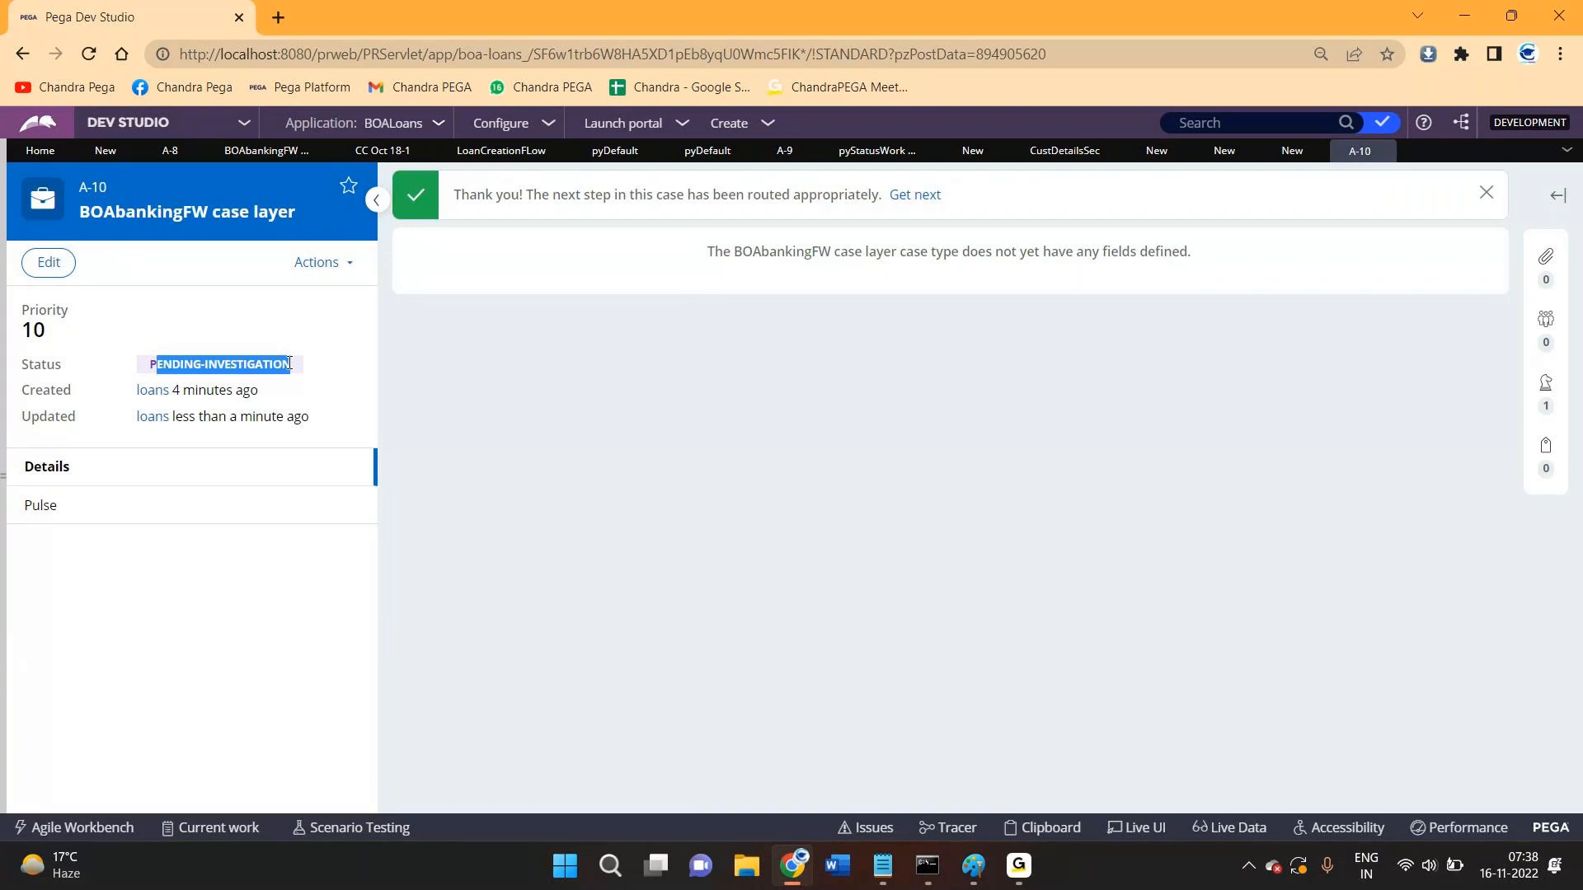
left_click(466, 153)
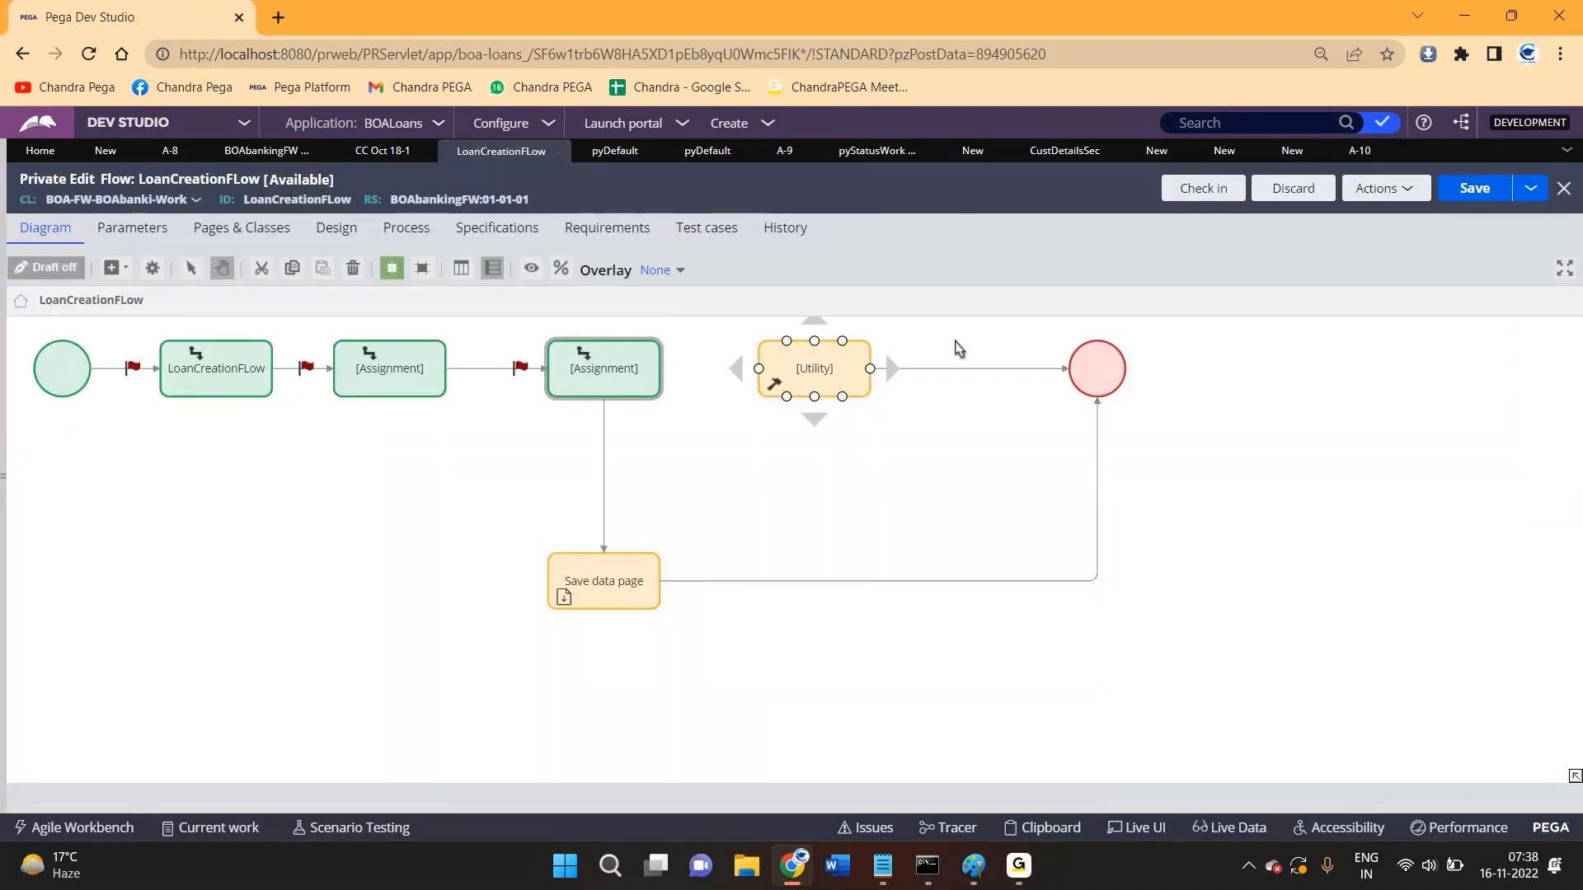
- Set the end shape's work status to Resolved-Completed and submit, then select the first two assignments
double_click(1102, 368)
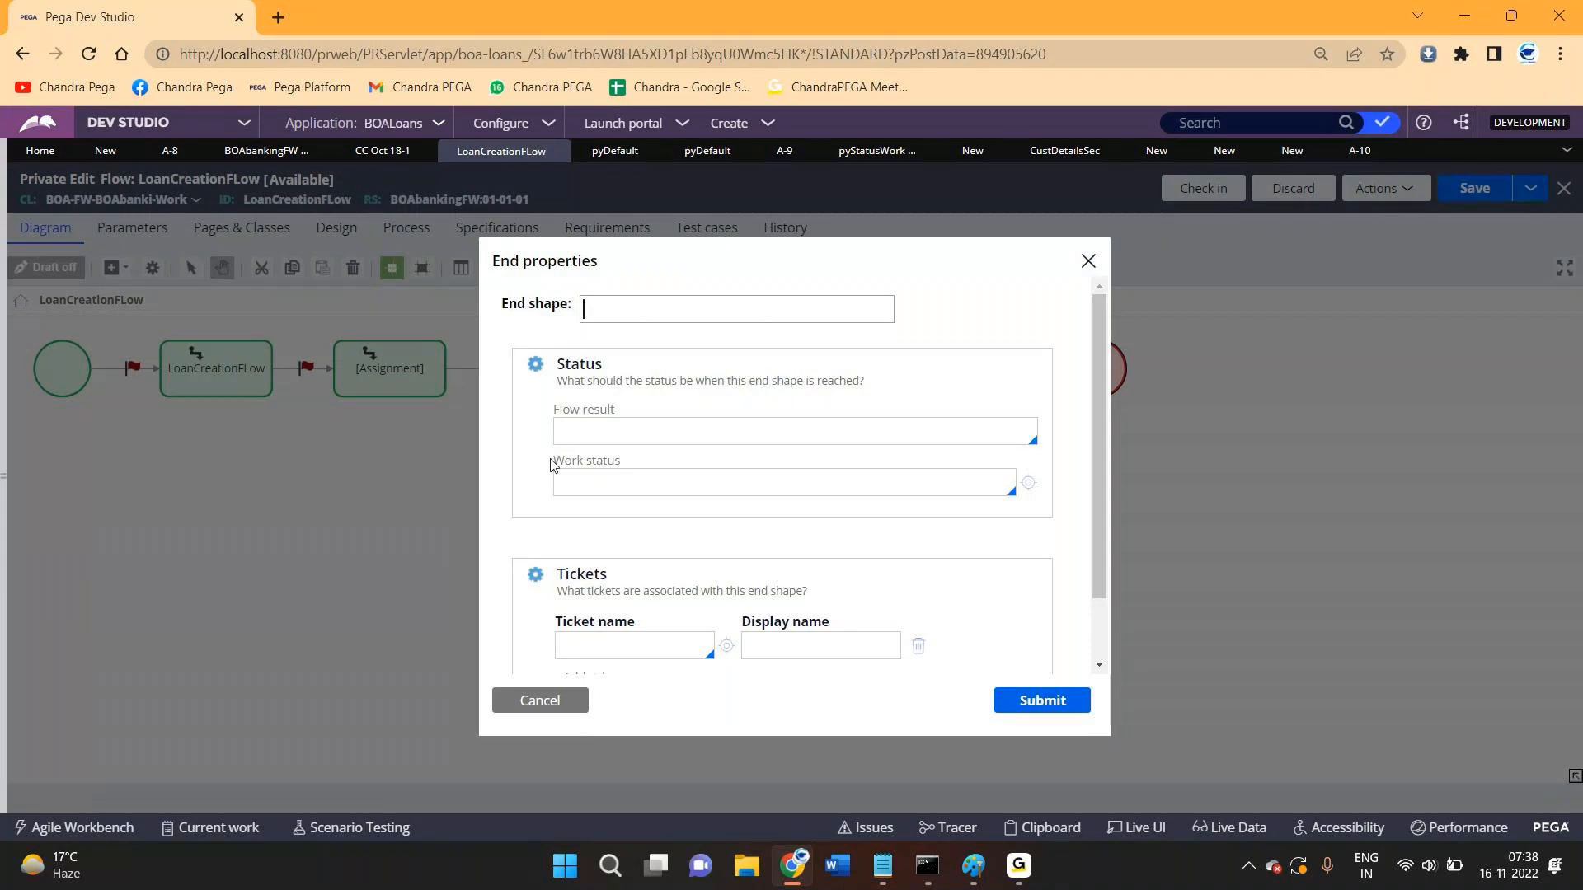
left_click(638, 481)
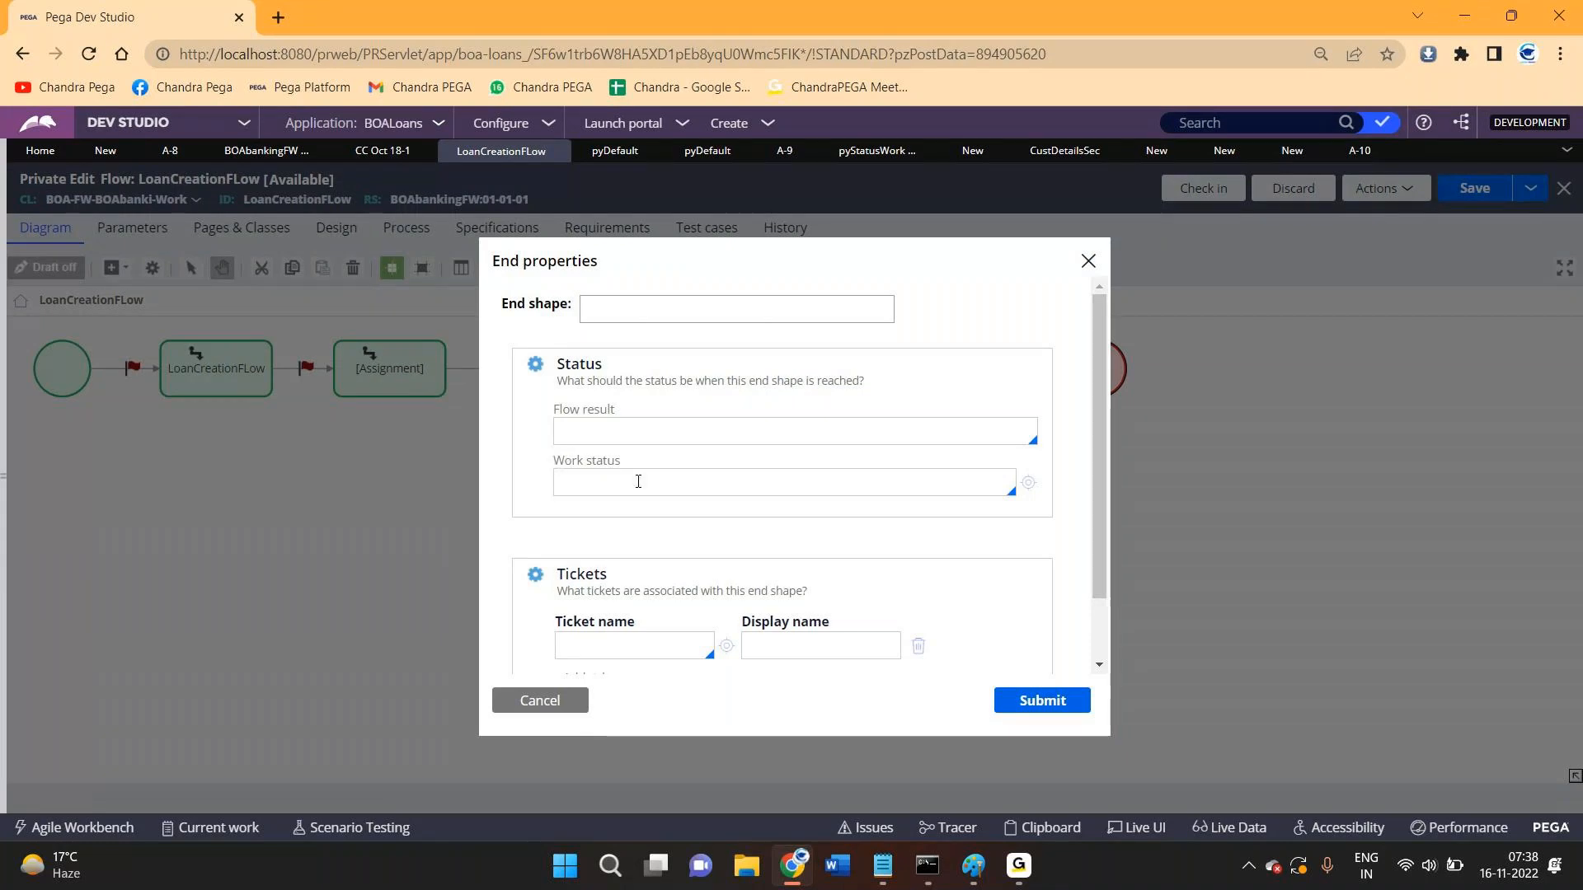
left_click(638, 481)
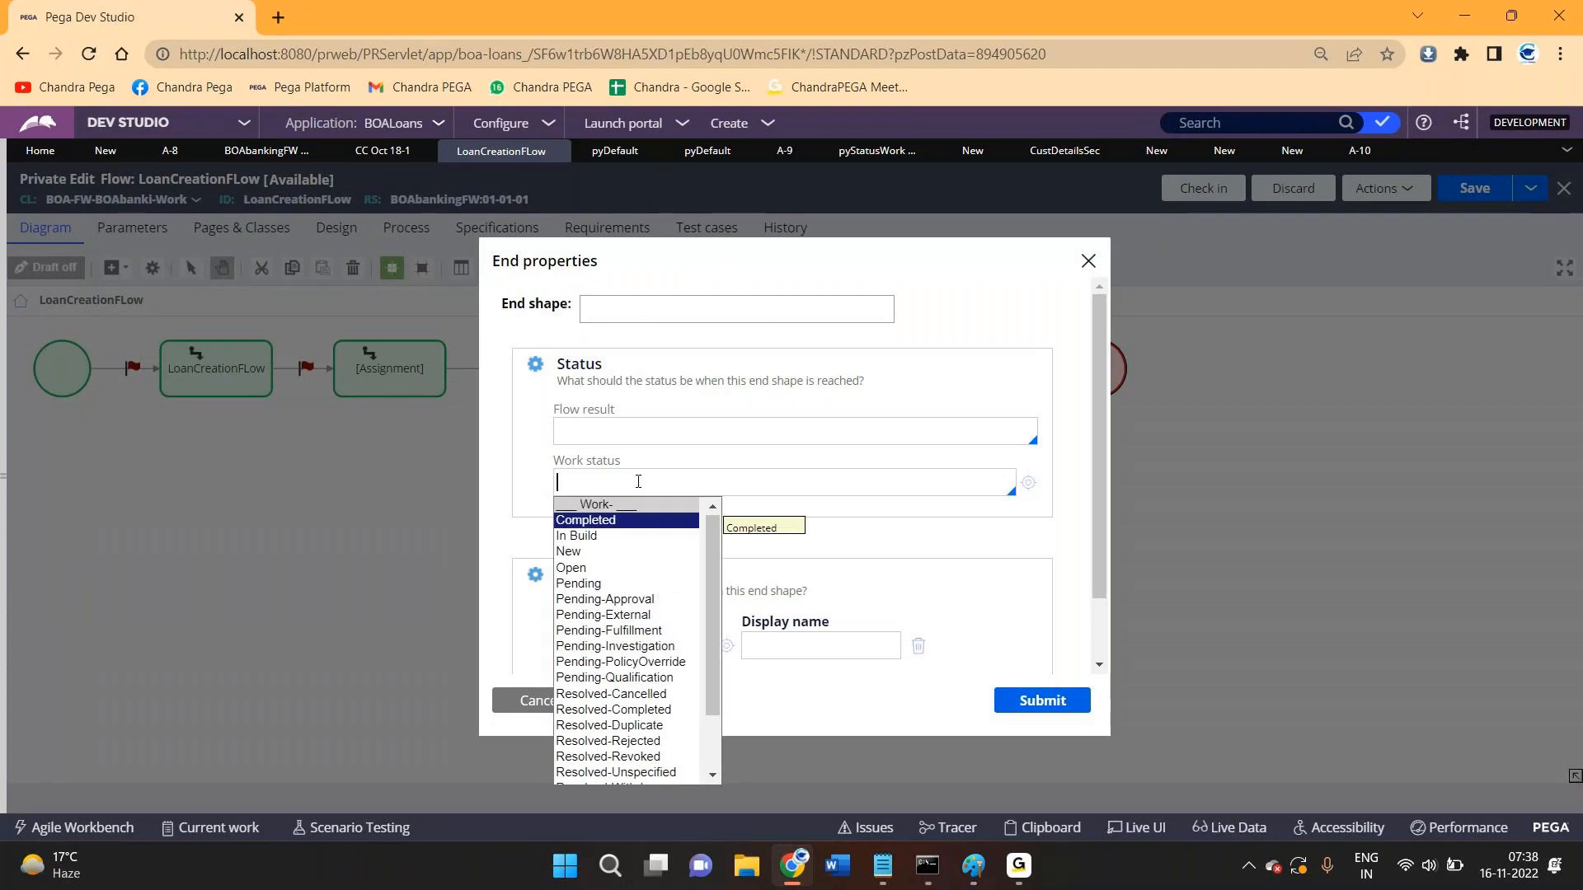
key("Down")
key("Down")
key("Down")
key("Down")
key("Down")
key("Down")
key("Down")
key("Down")
key("Down")
key("Down")
key("Down")
key("Down")
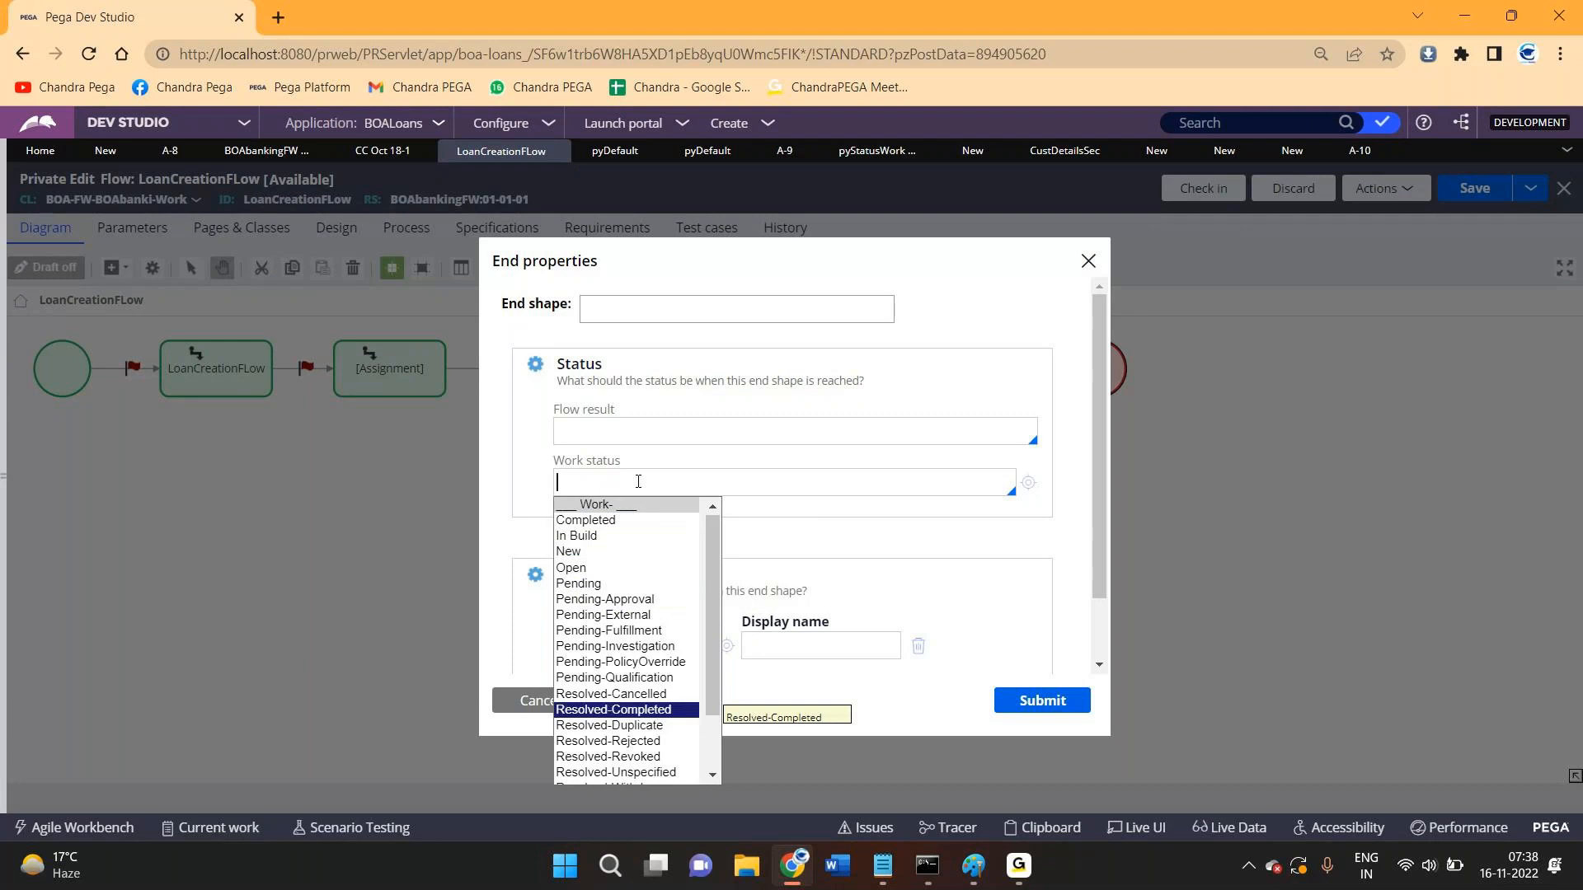
key("Down")
key("Up")
key("Up")
key("Up")
key("Up")
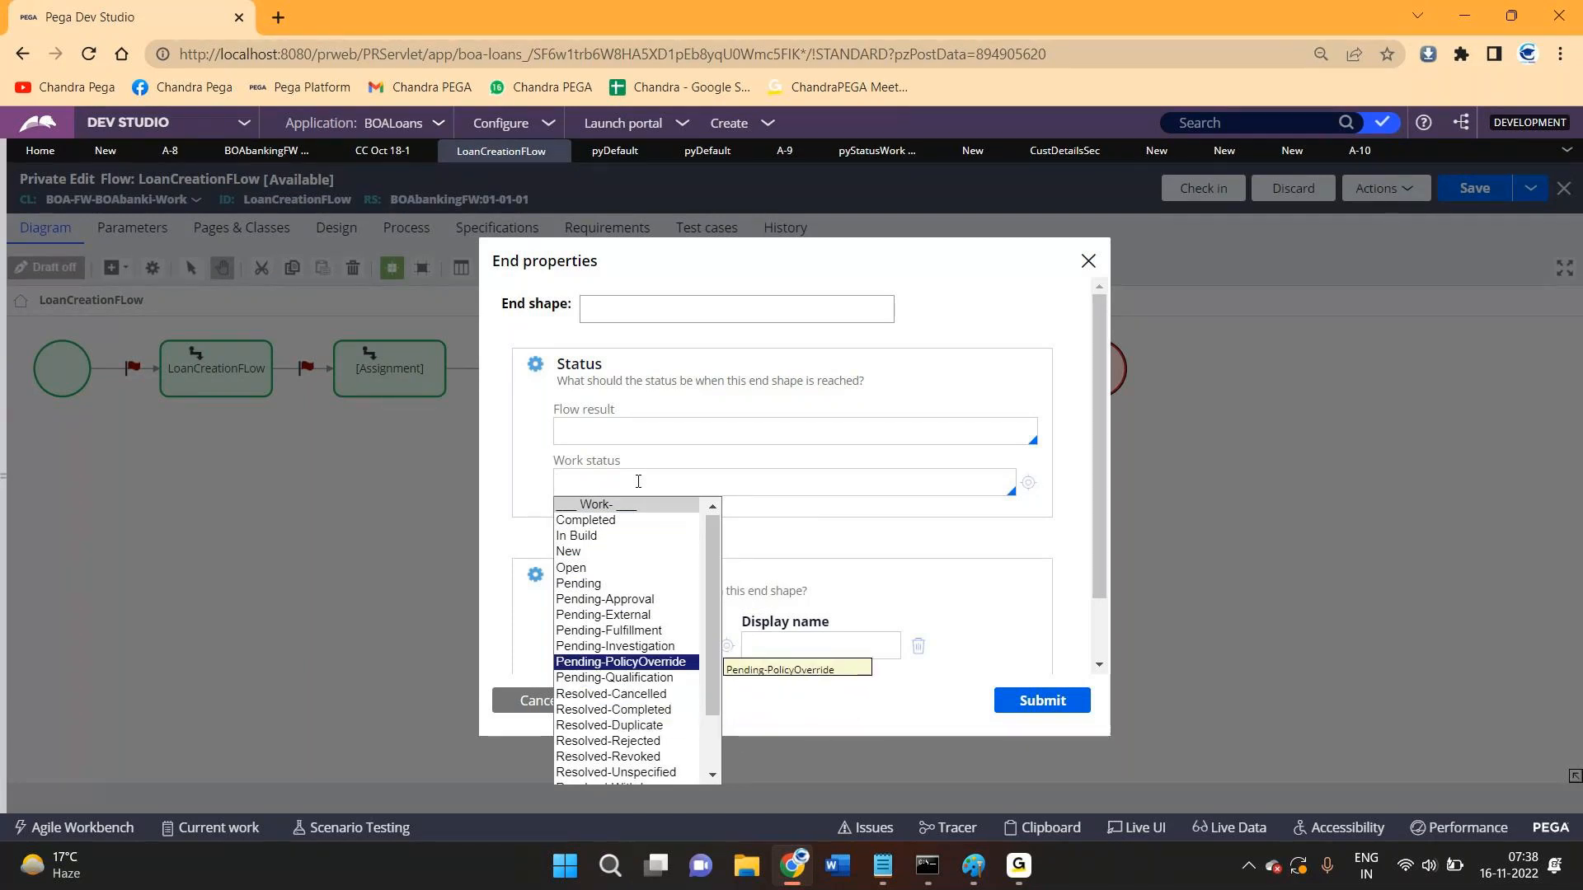
key("Down")
key("Down")
key("Down")
key("Return")
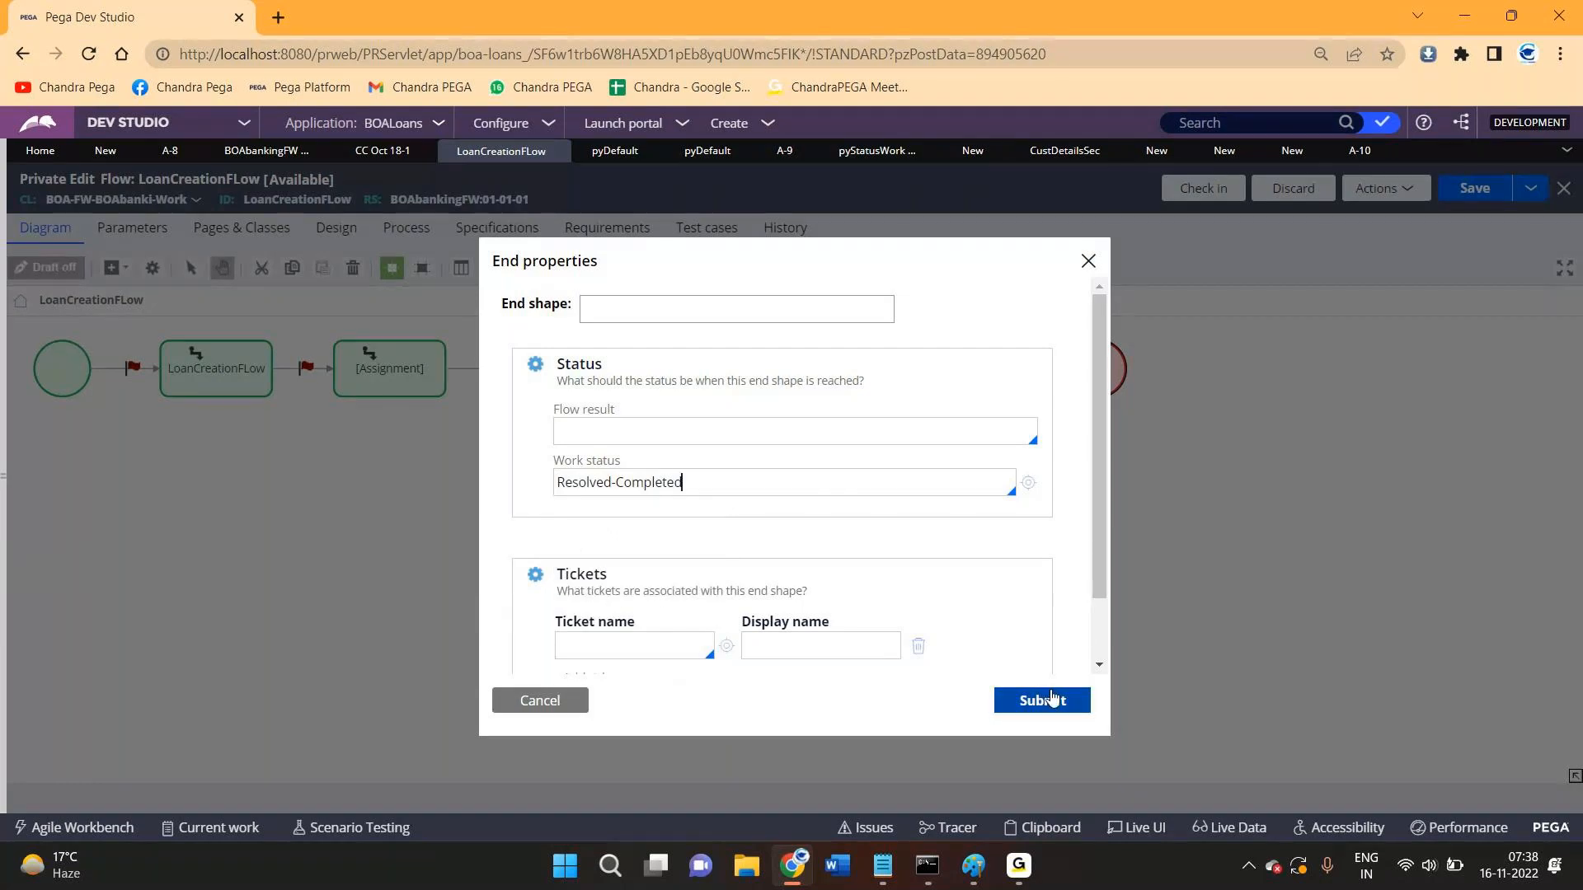
left_click(1043, 700)
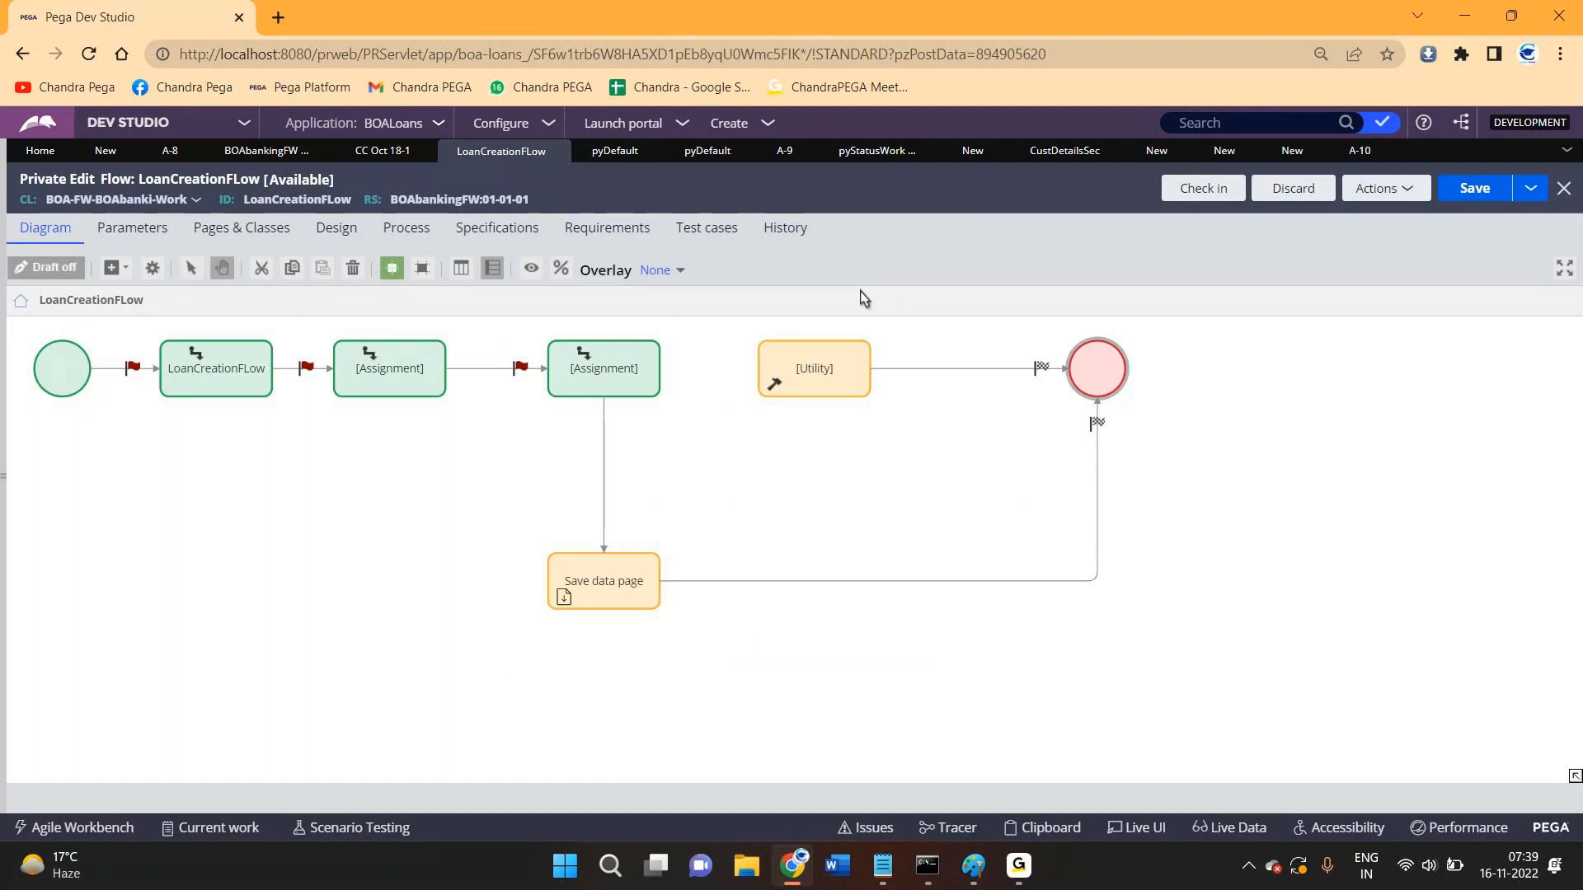
left_click(416, 386)
left_click(646, 381)
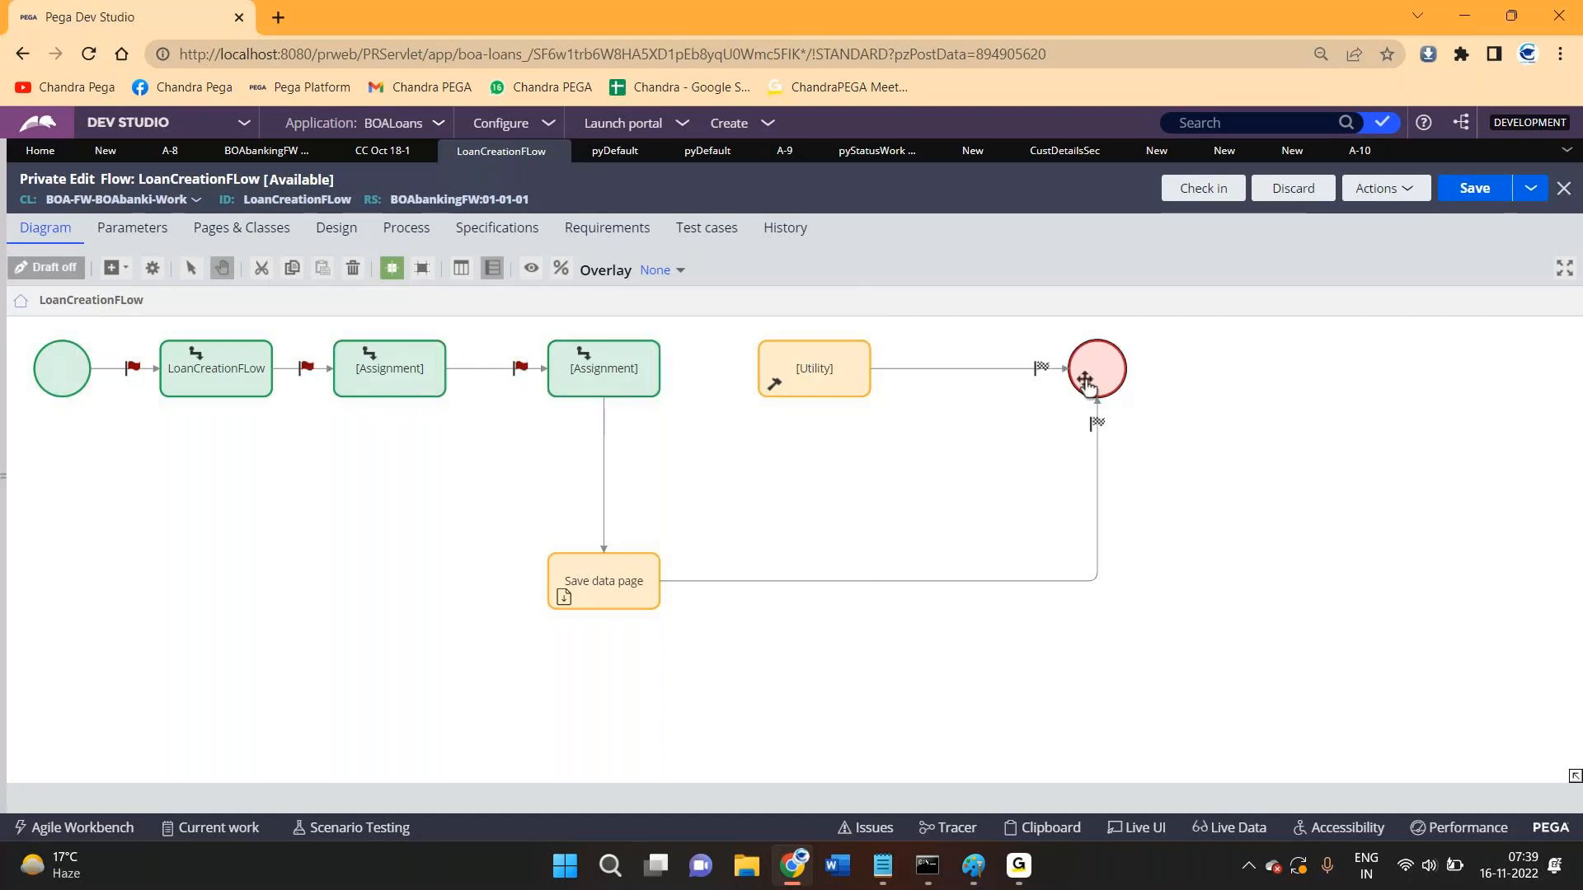